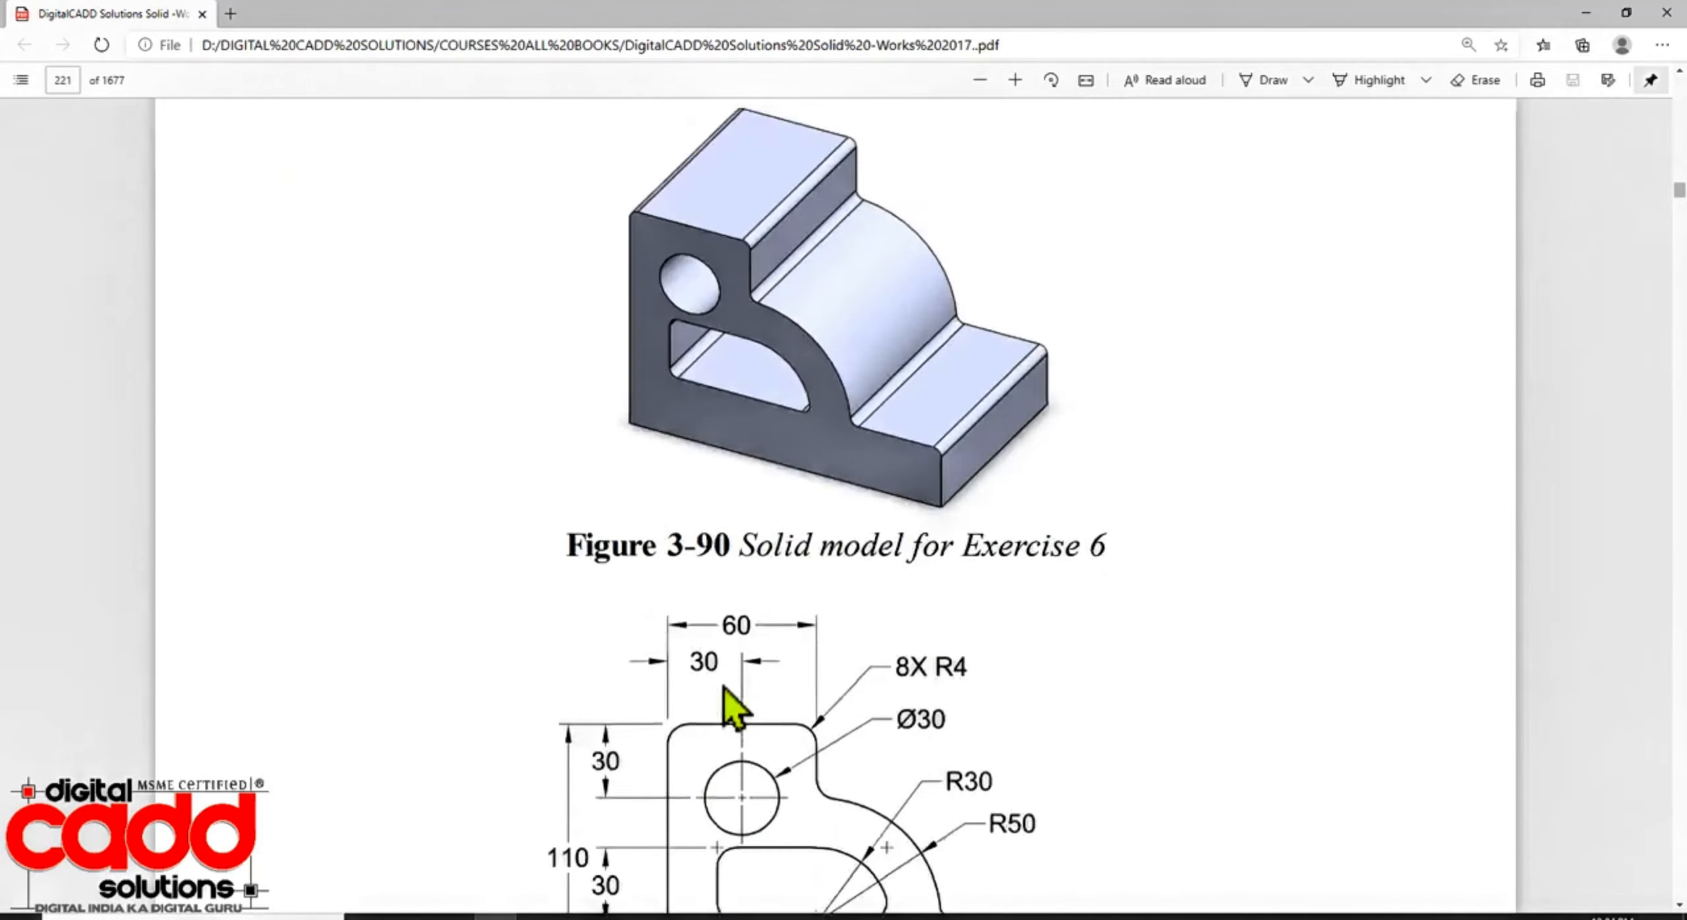
Step: Examine the solid model and dimensioned sketch for Exercise 4 in the PDF book
{"action": "scroll", "coordinate": [727, 689], "scroll_direction": "up", "scroll_amount": 3}
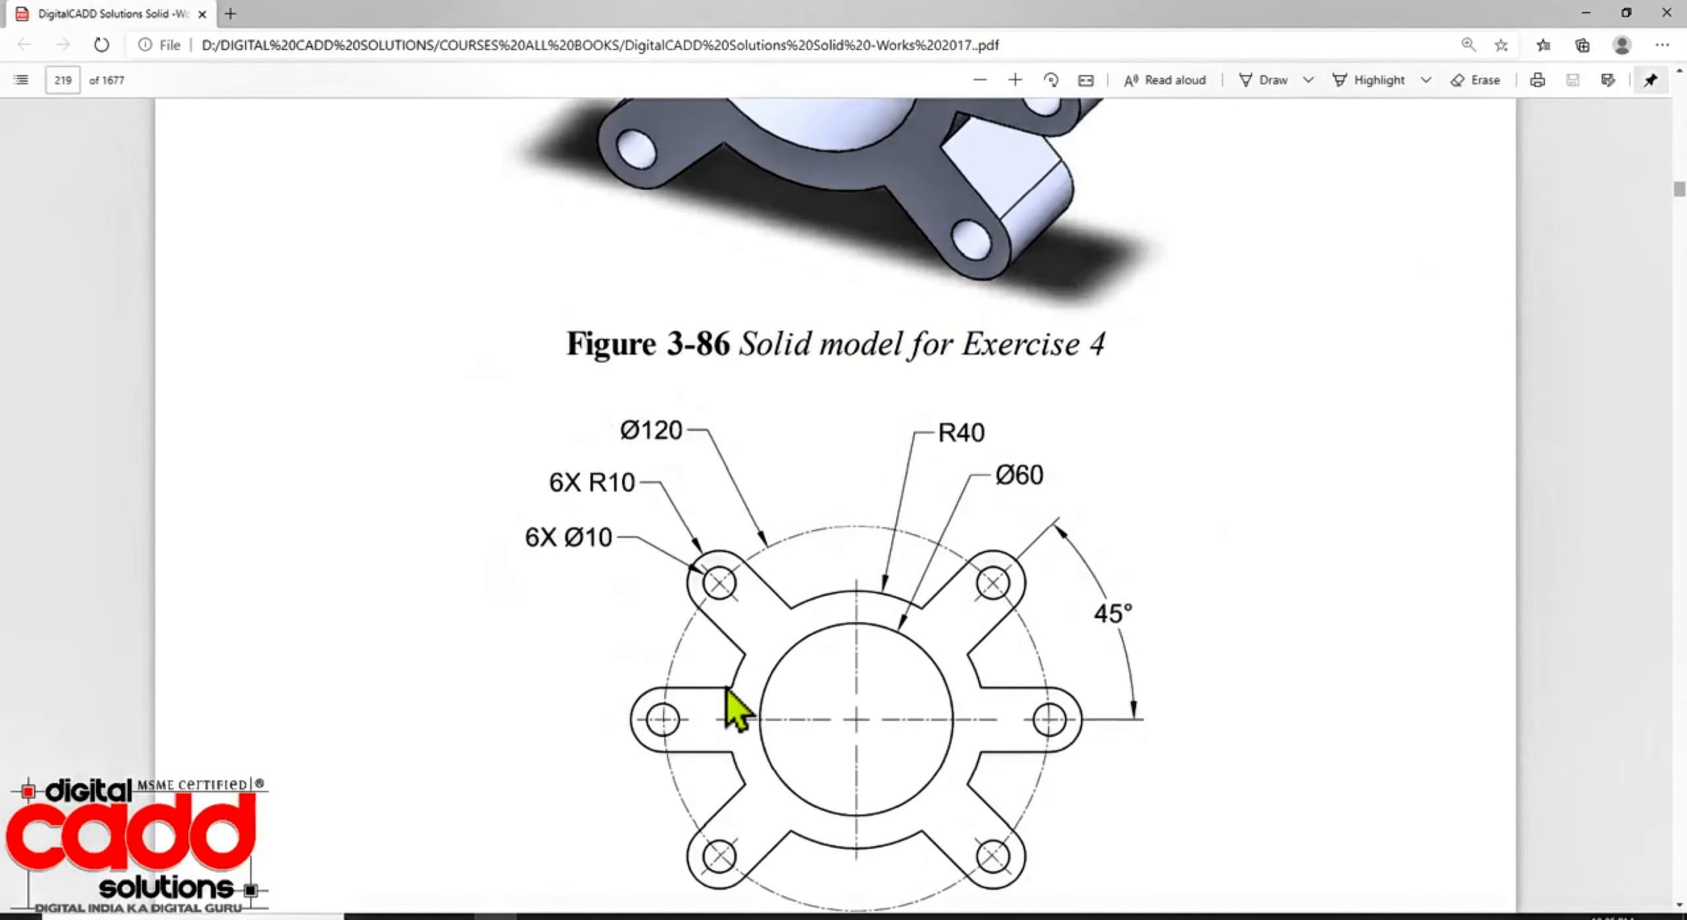
{"action": "scroll", "coordinate": [734, 704], "scroll_direction": "down", "scroll_amount": 2}
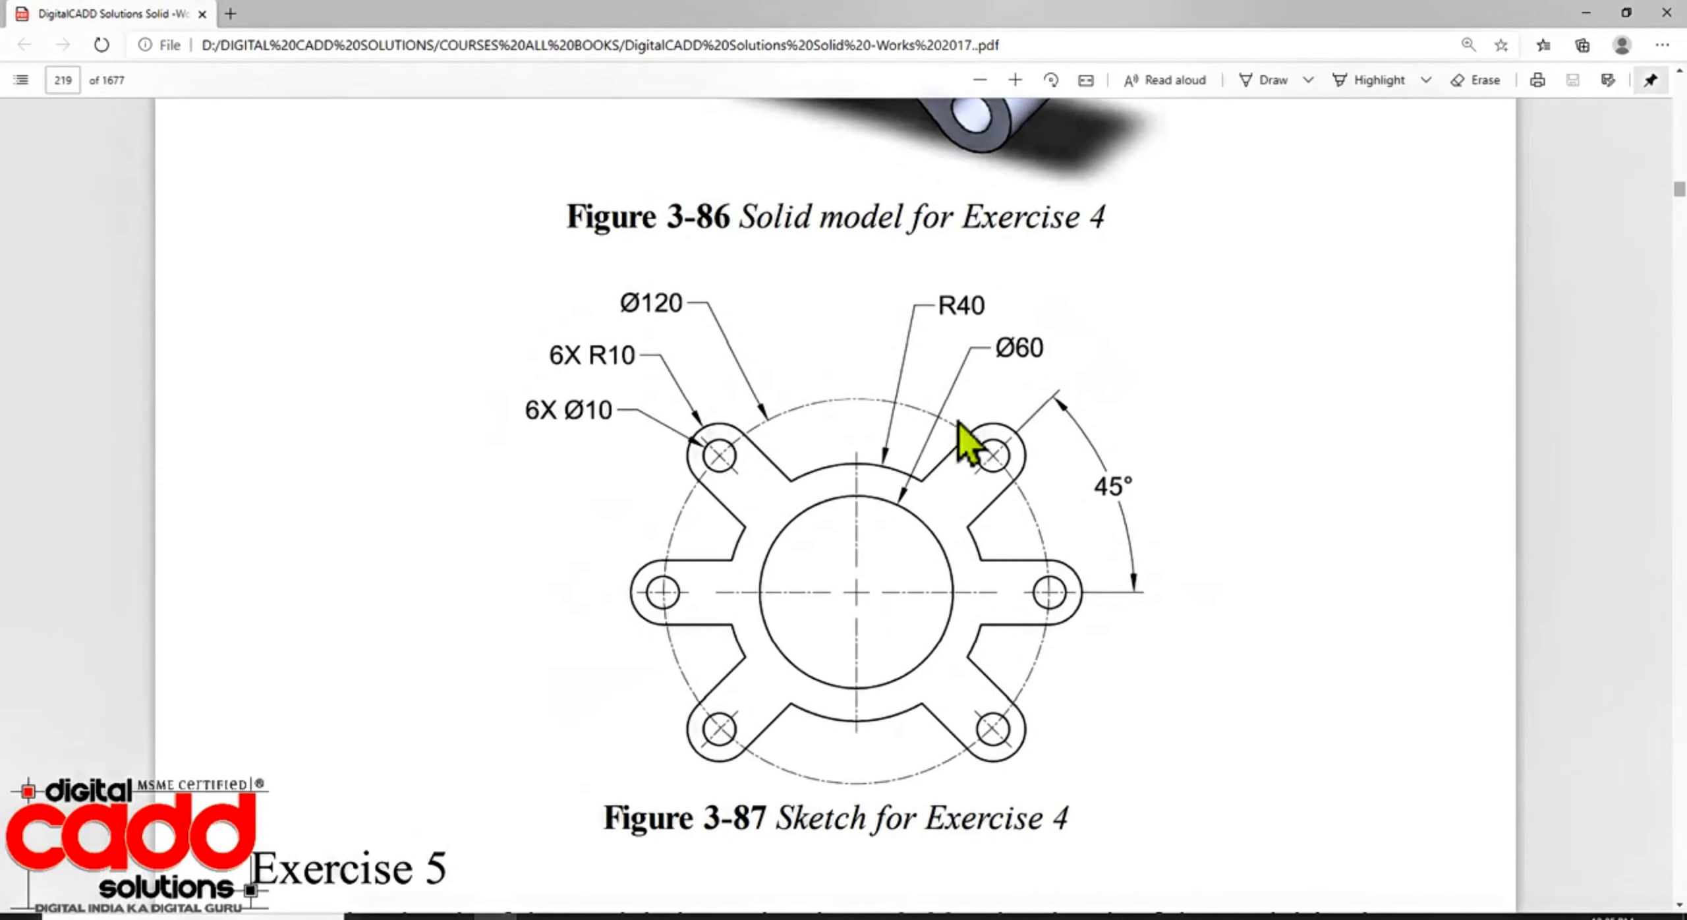
{"action": "scroll", "coordinate": [818, 551], "scroll_direction": "up", "scroll_amount": 7}
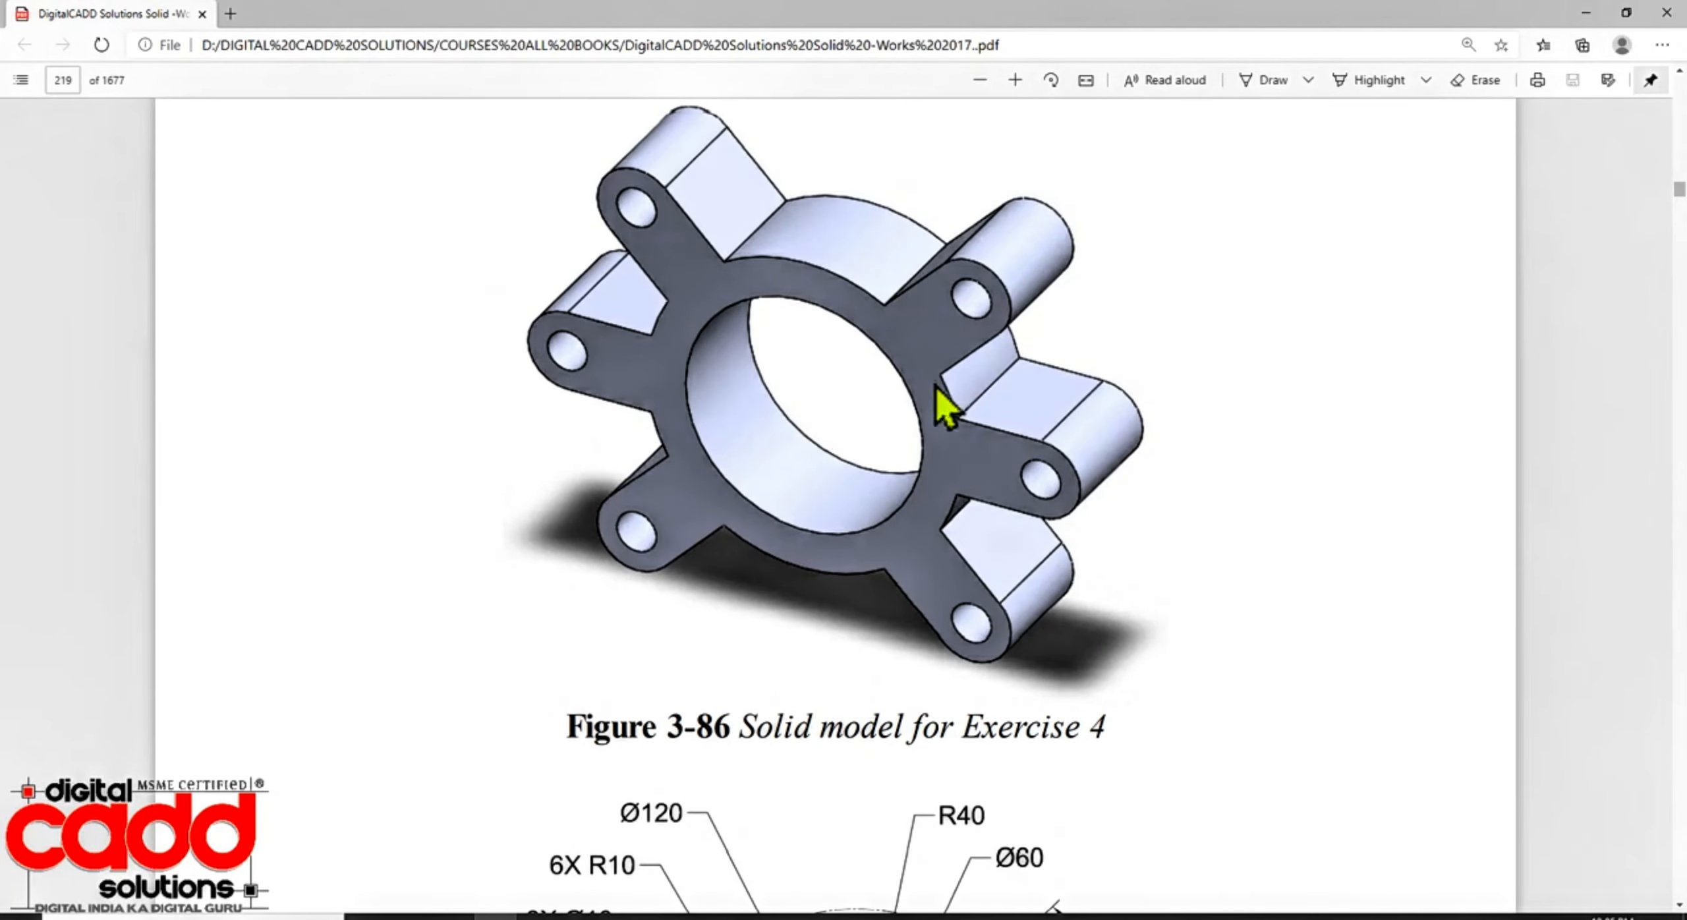
Step: Switch to SOLIDWORKS and start a new sketch on the Front Plane
{"action": "left_click", "coordinate": [841, 917]}
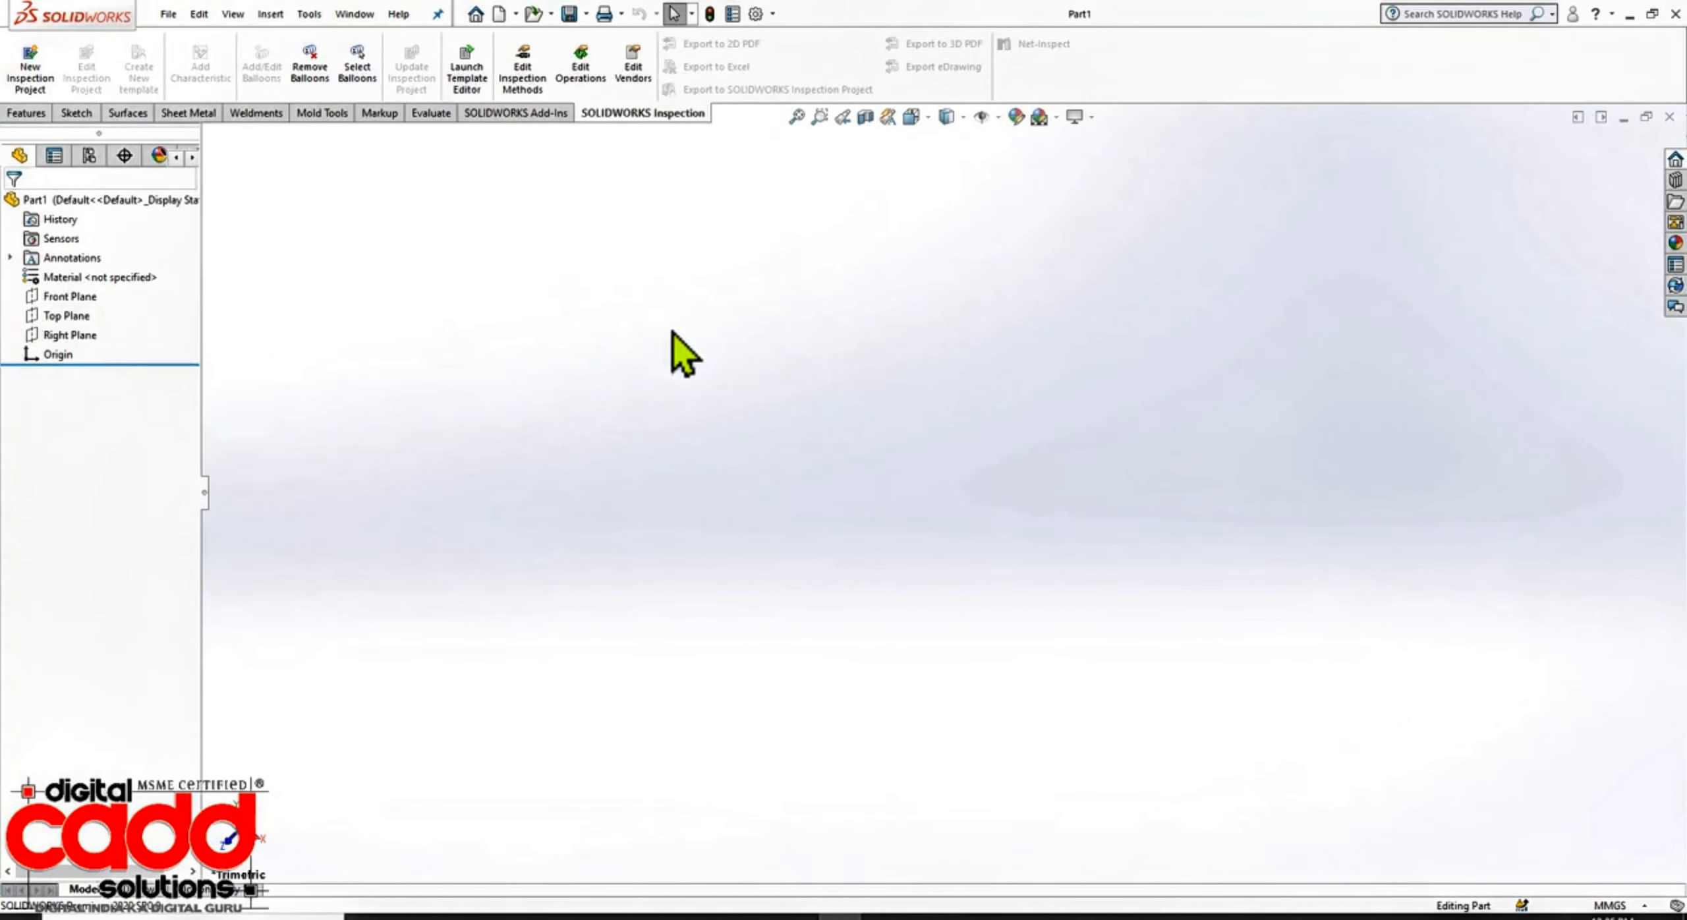
{"action": "left_click", "coordinate": [75, 113]}
{"action": "left_click", "coordinate": [24, 56]}
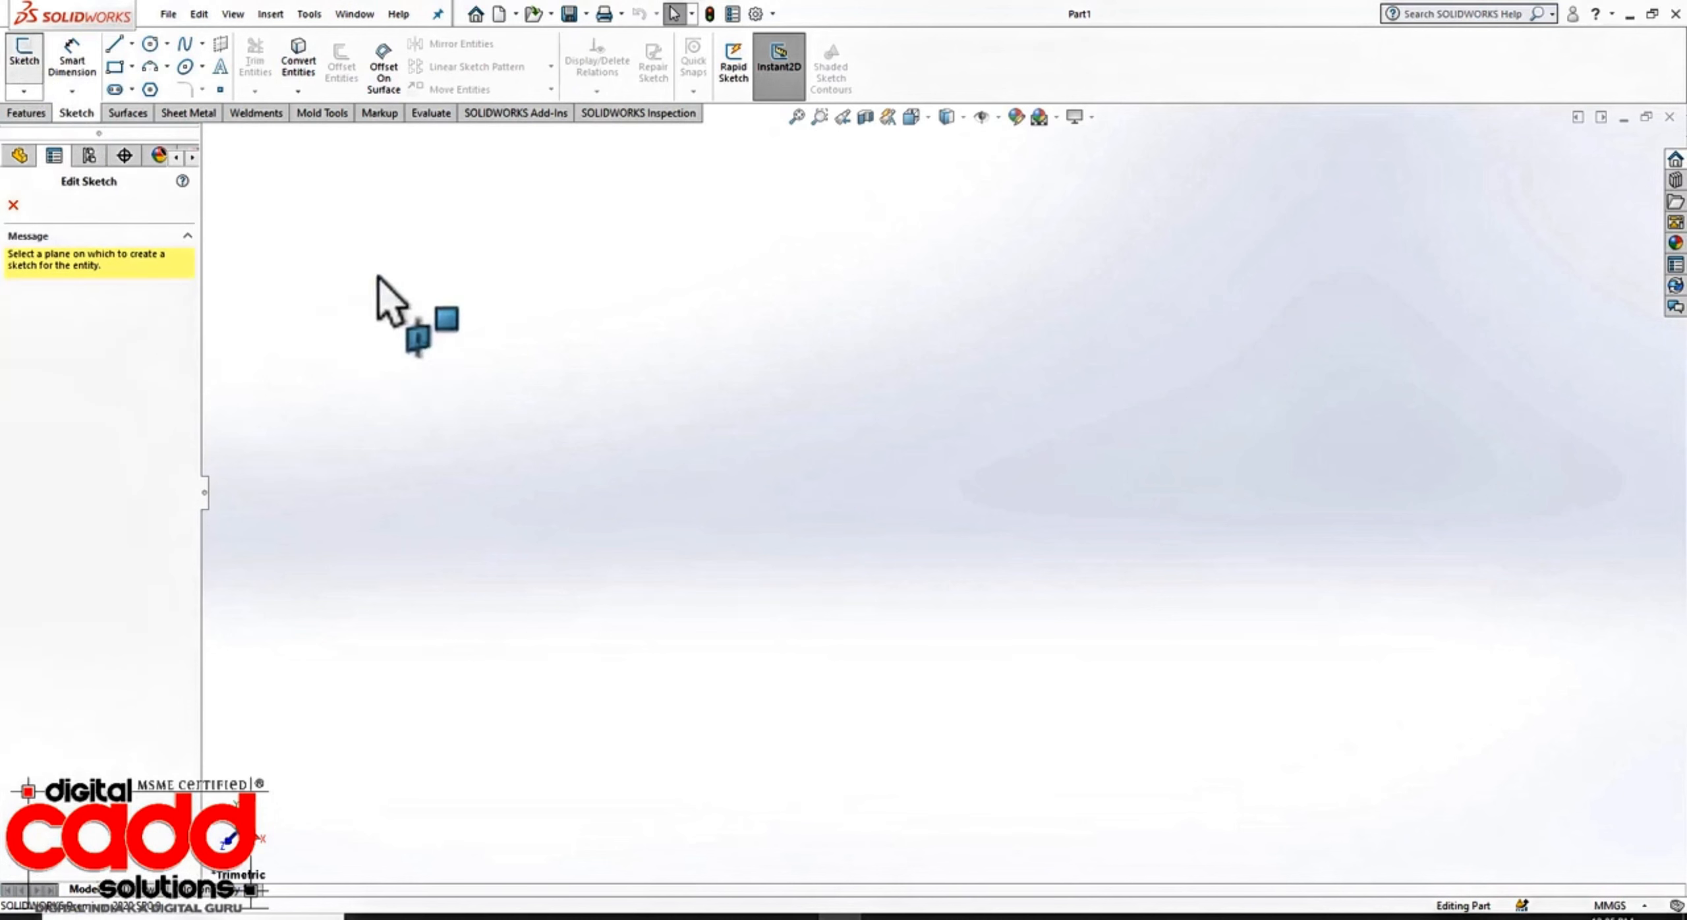
{"action": "left_click", "coordinate": [708, 265]}
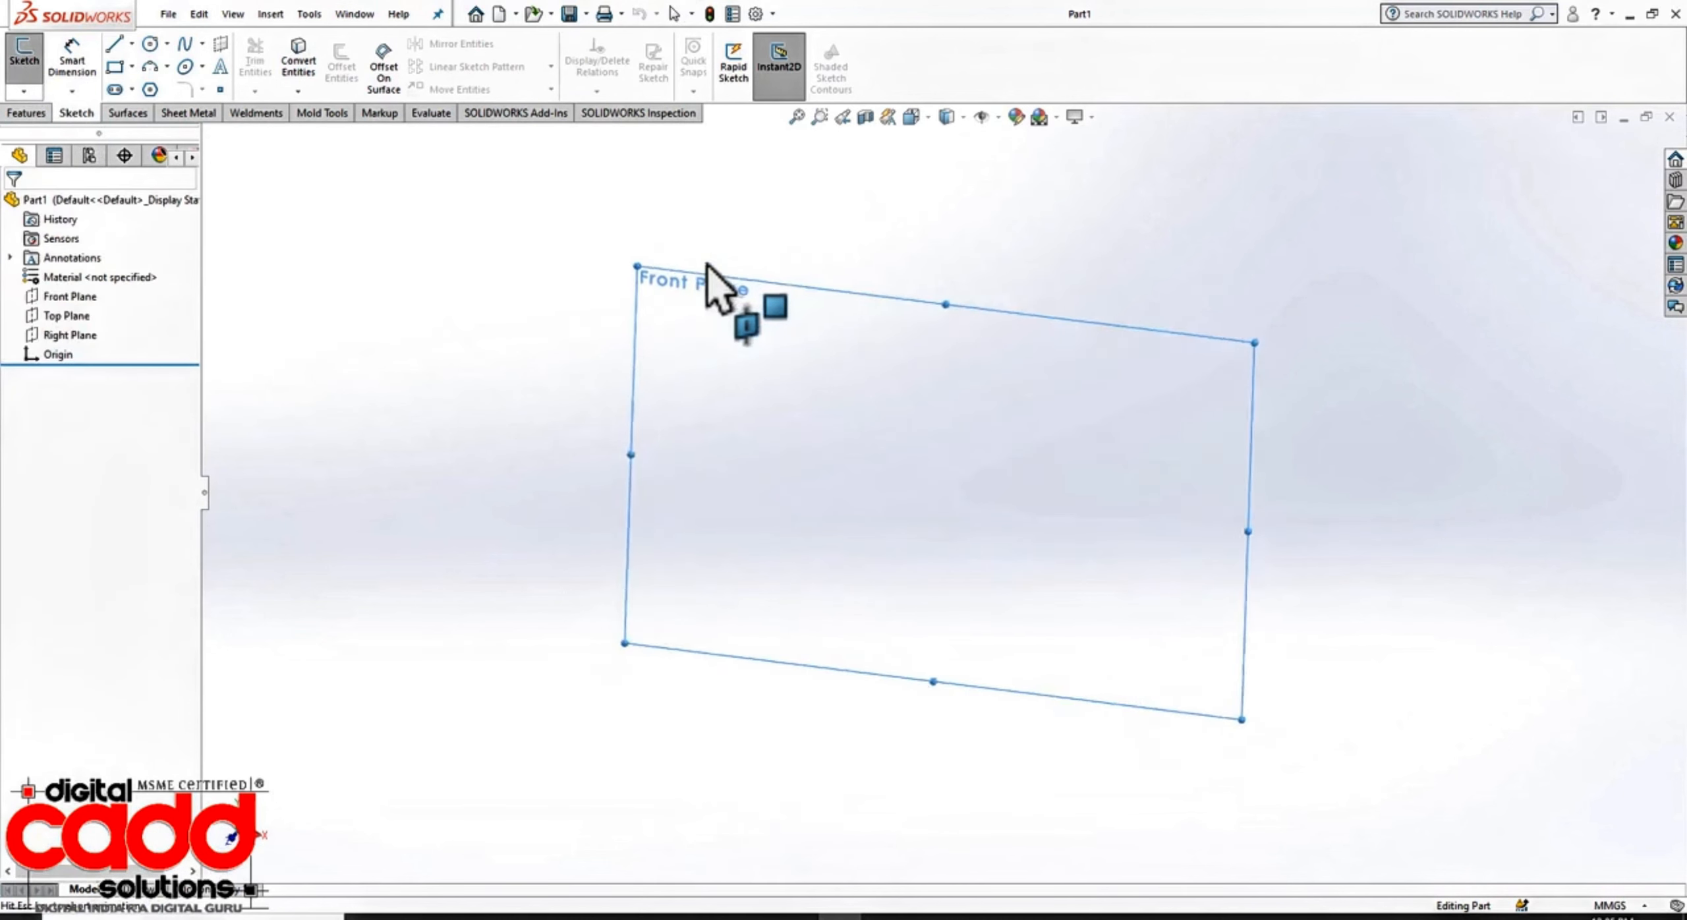
Step: Draw one vertical and one horizontal infinite-length construction line through the origin
{"action": "left_click", "coordinate": [132, 43]}
{"action": "left_click", "coordinate": [161, 87]}
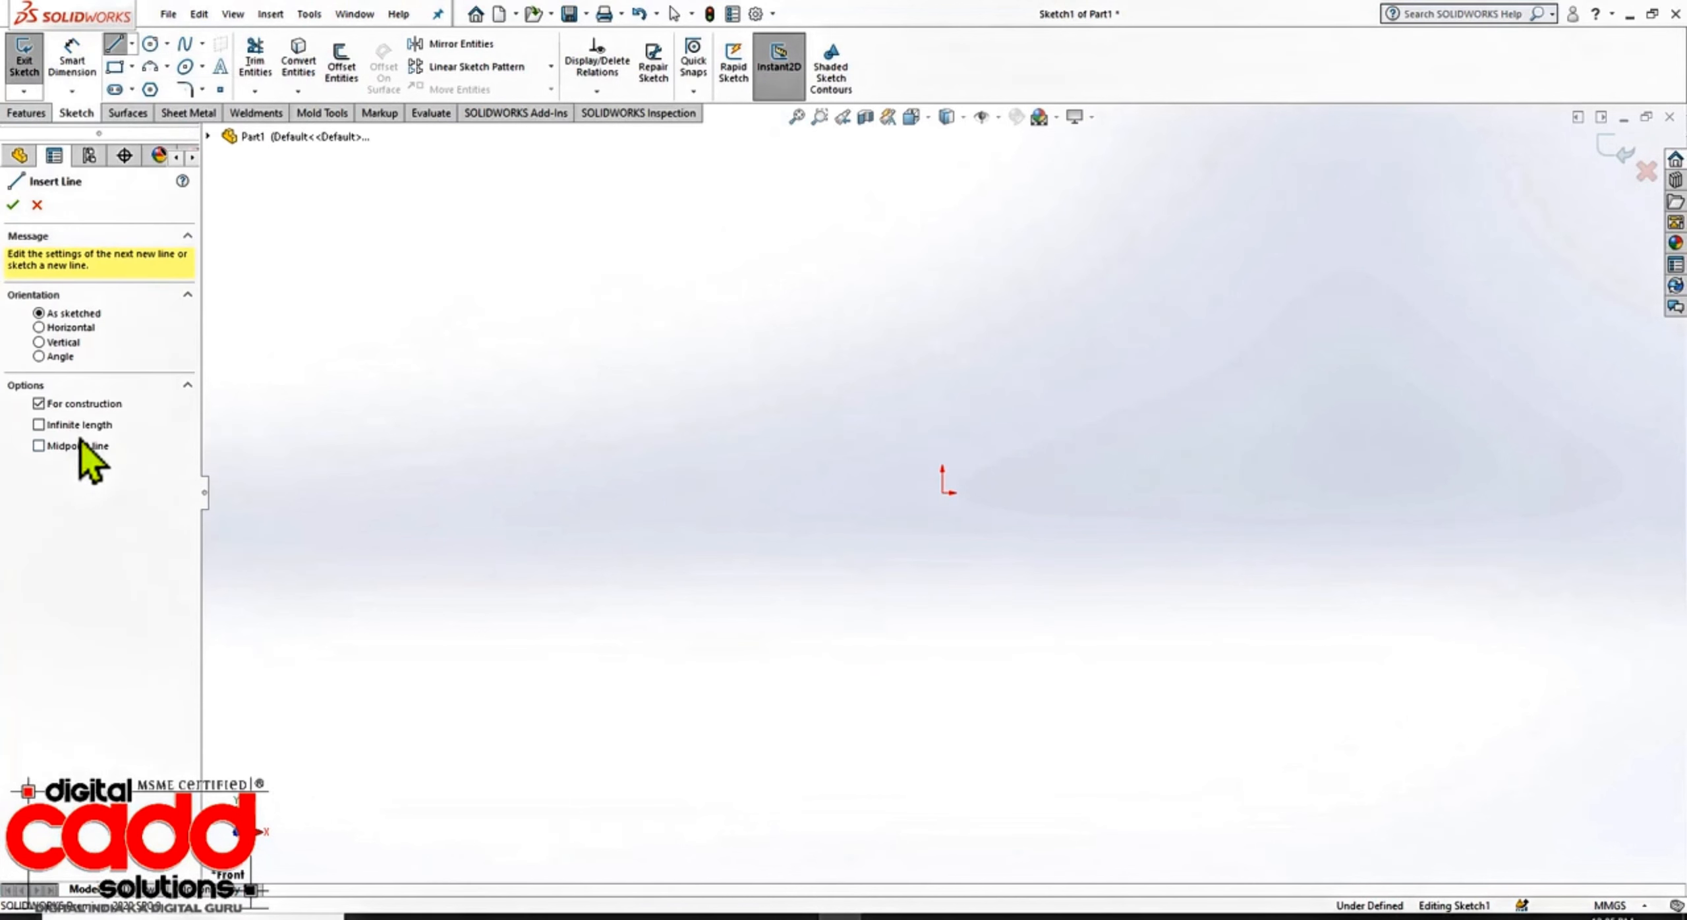
{"action": "left_click", "coordinate": [71, 425]}
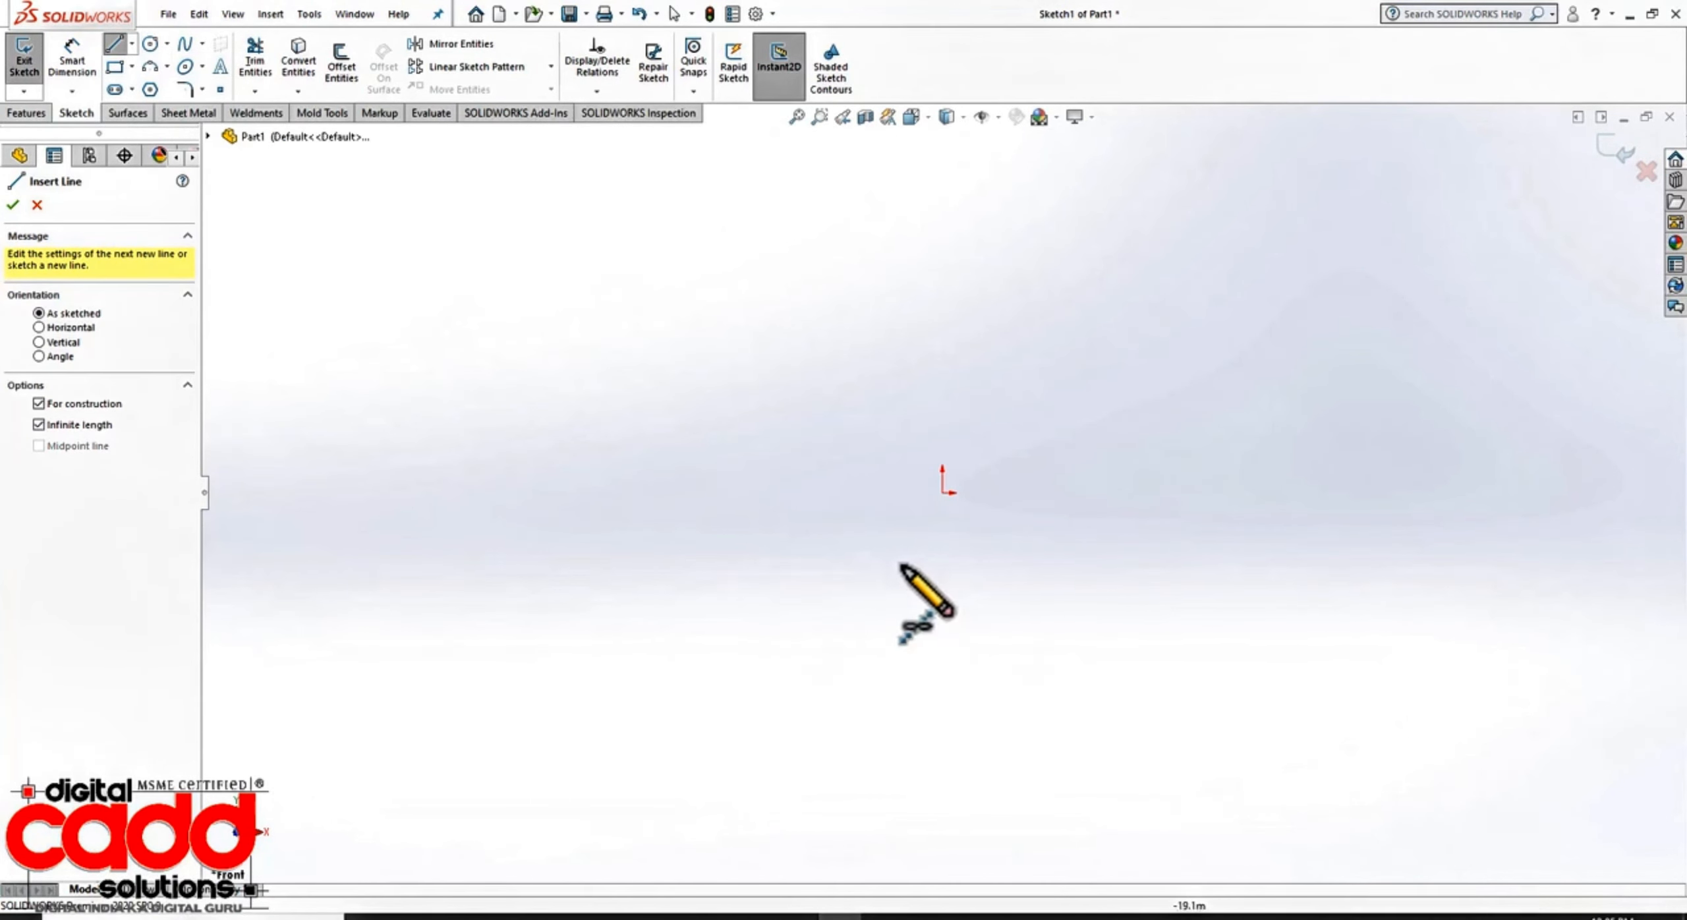
{"action": "left_click", "coordinate": [941, 491]}
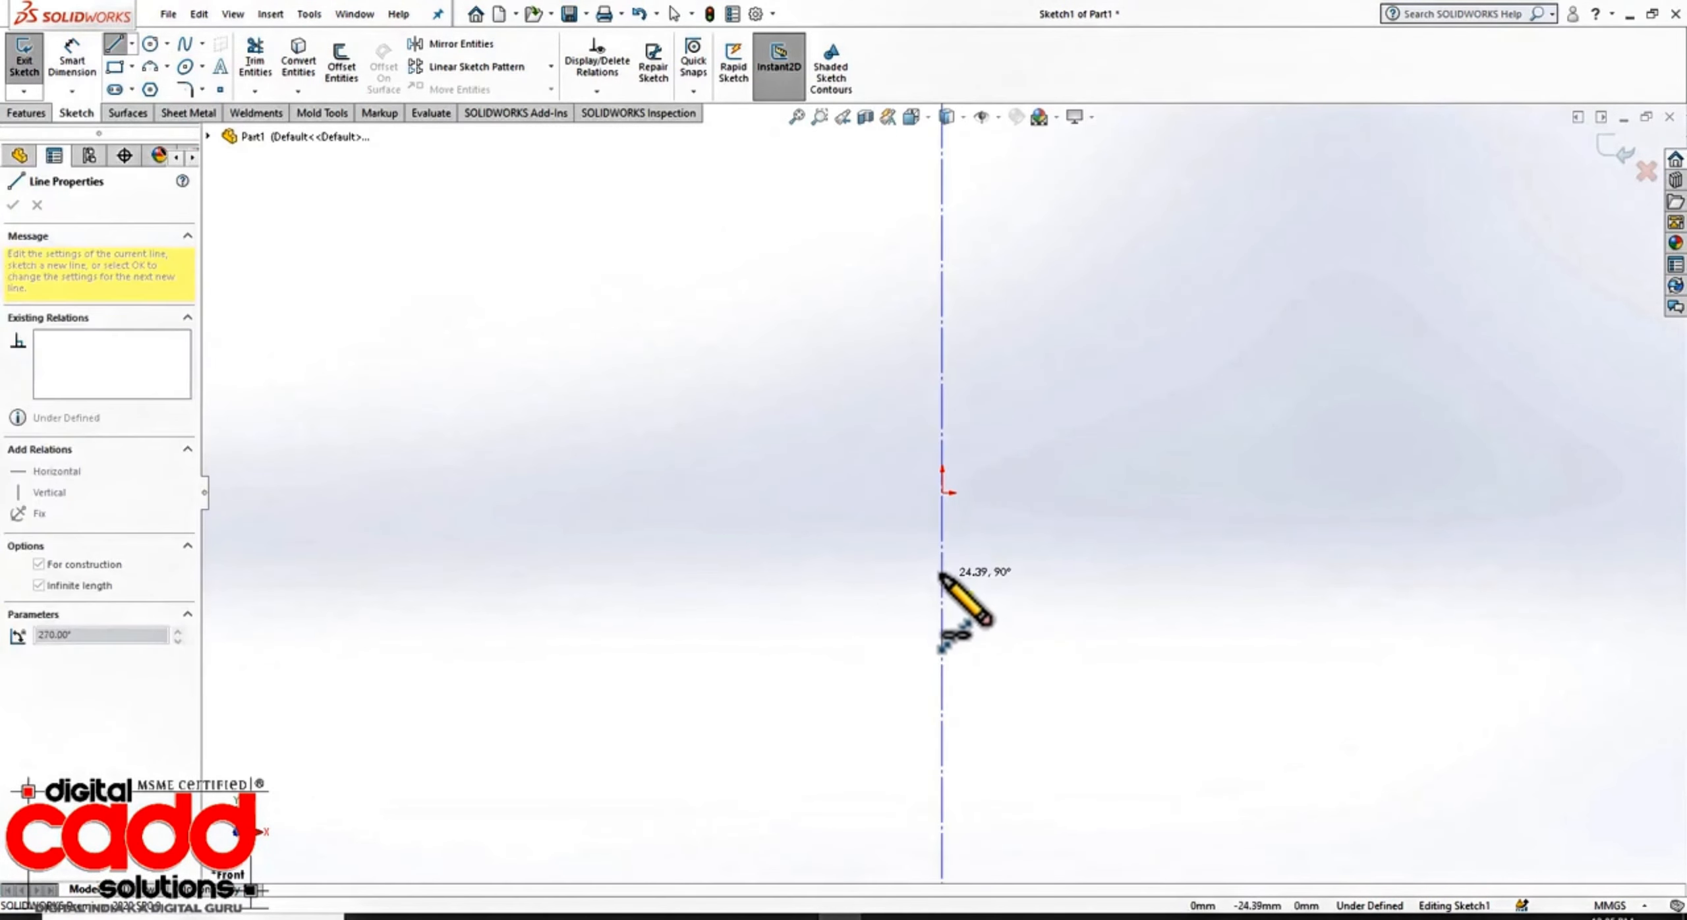
{"action": "left_click", "coordinate": [943, 502]}
{"action": "left_click", "coordinate": [943, 492]}
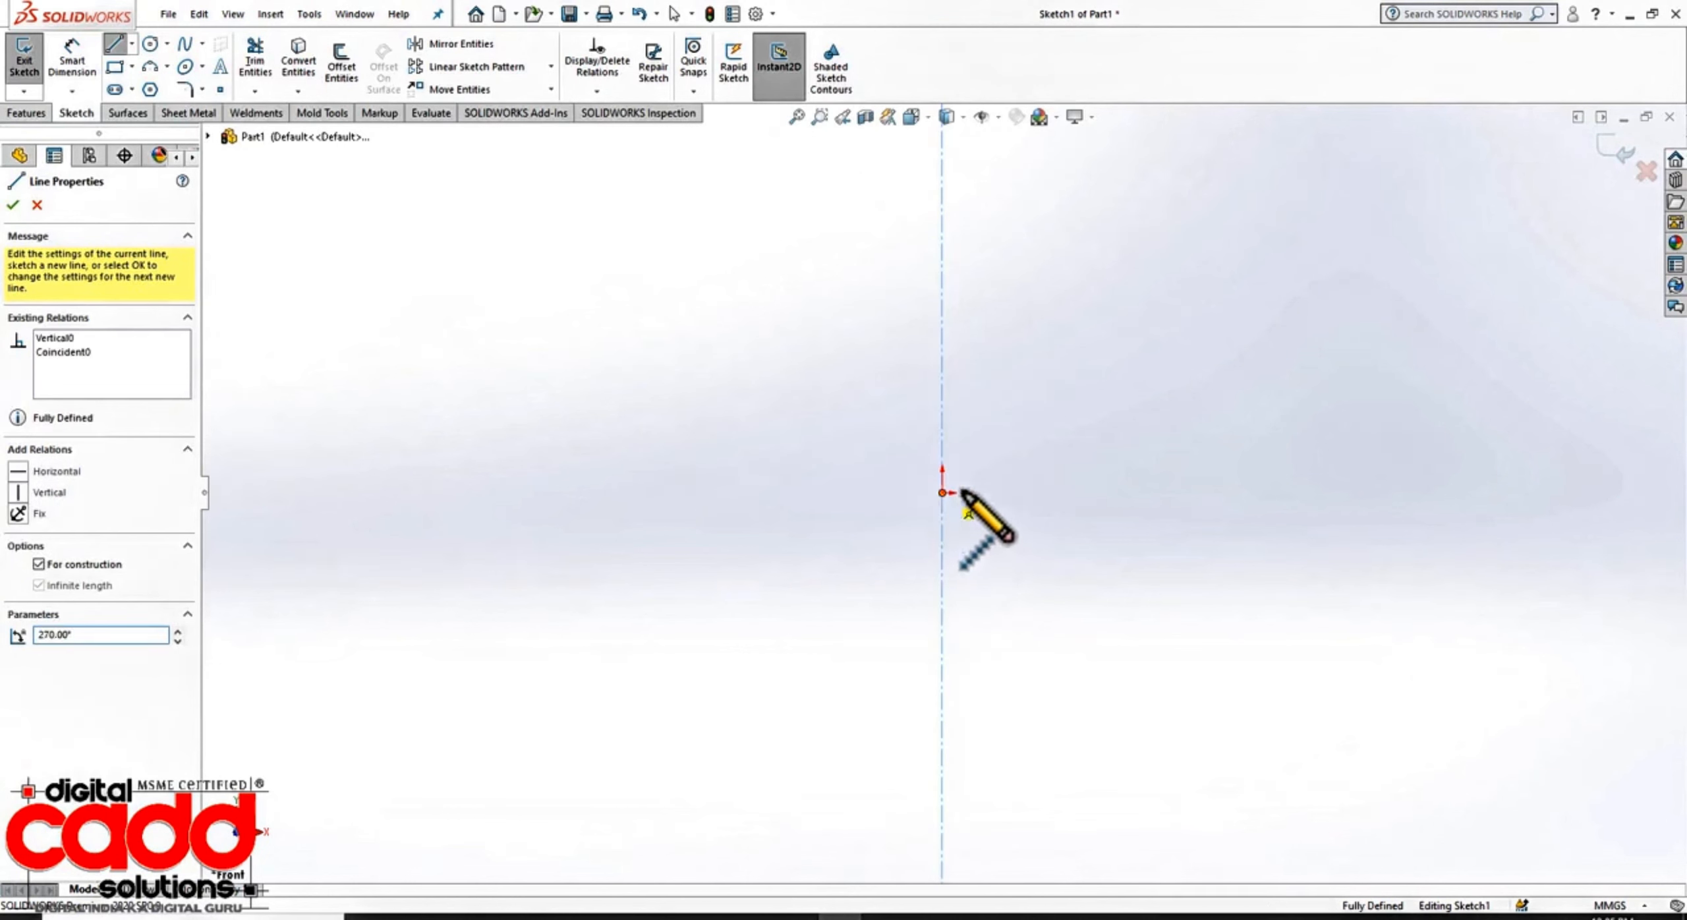
{"action": "left_click", "coordinate": [1008, 491]}
{"action": "key", "text": "Escape"}
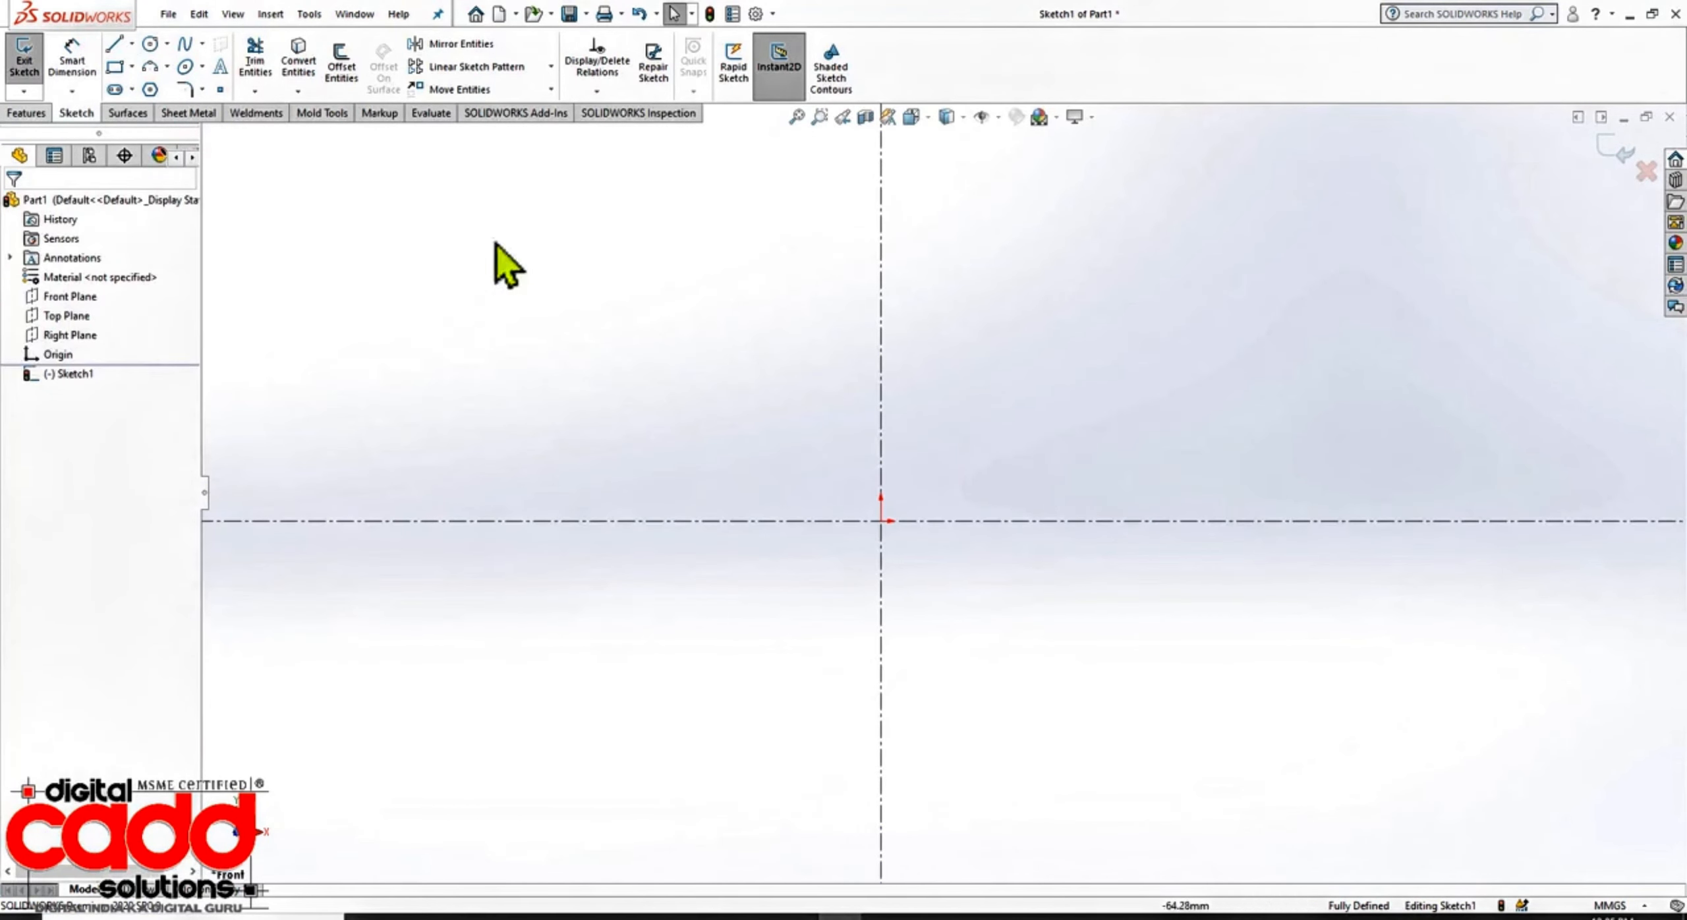
Step: Check the Exercise 4 drawing in the PDF and draw a circle about 42 mm in radius centred on the origin
{"action": "left_click", "coordinate": [151, 48]}
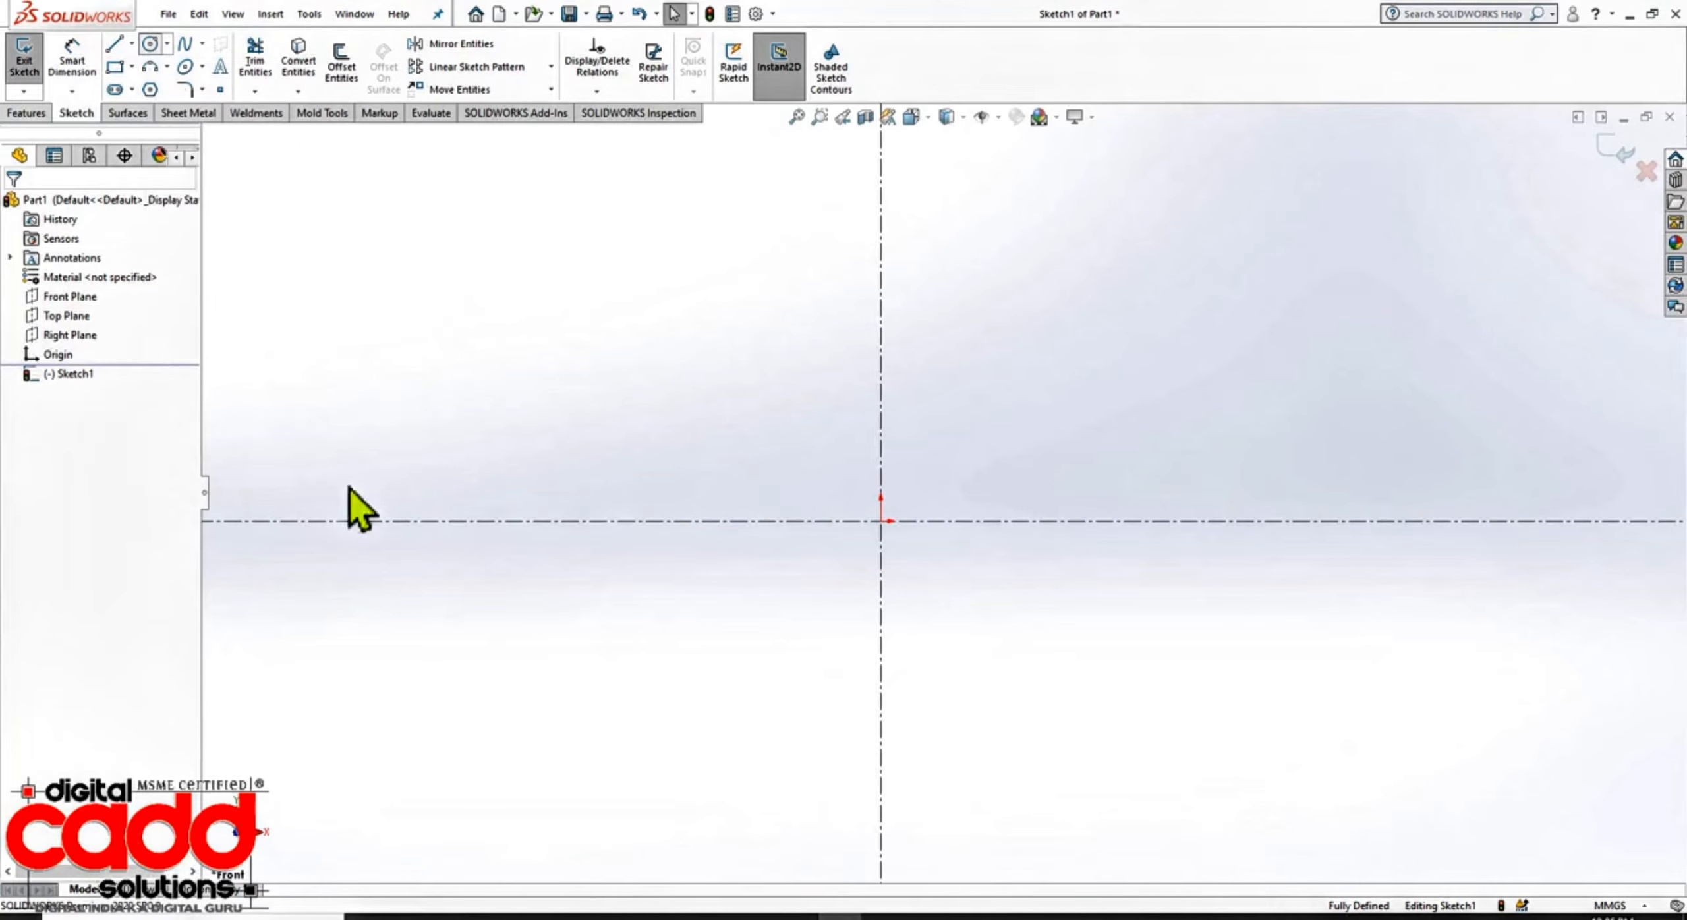
{"action": "left_click", "coordinate": [496, 918]}
{"action": "scroll", "coordinate": [916, 692], "scroll_direction": "down", "scroll_amount": 8}
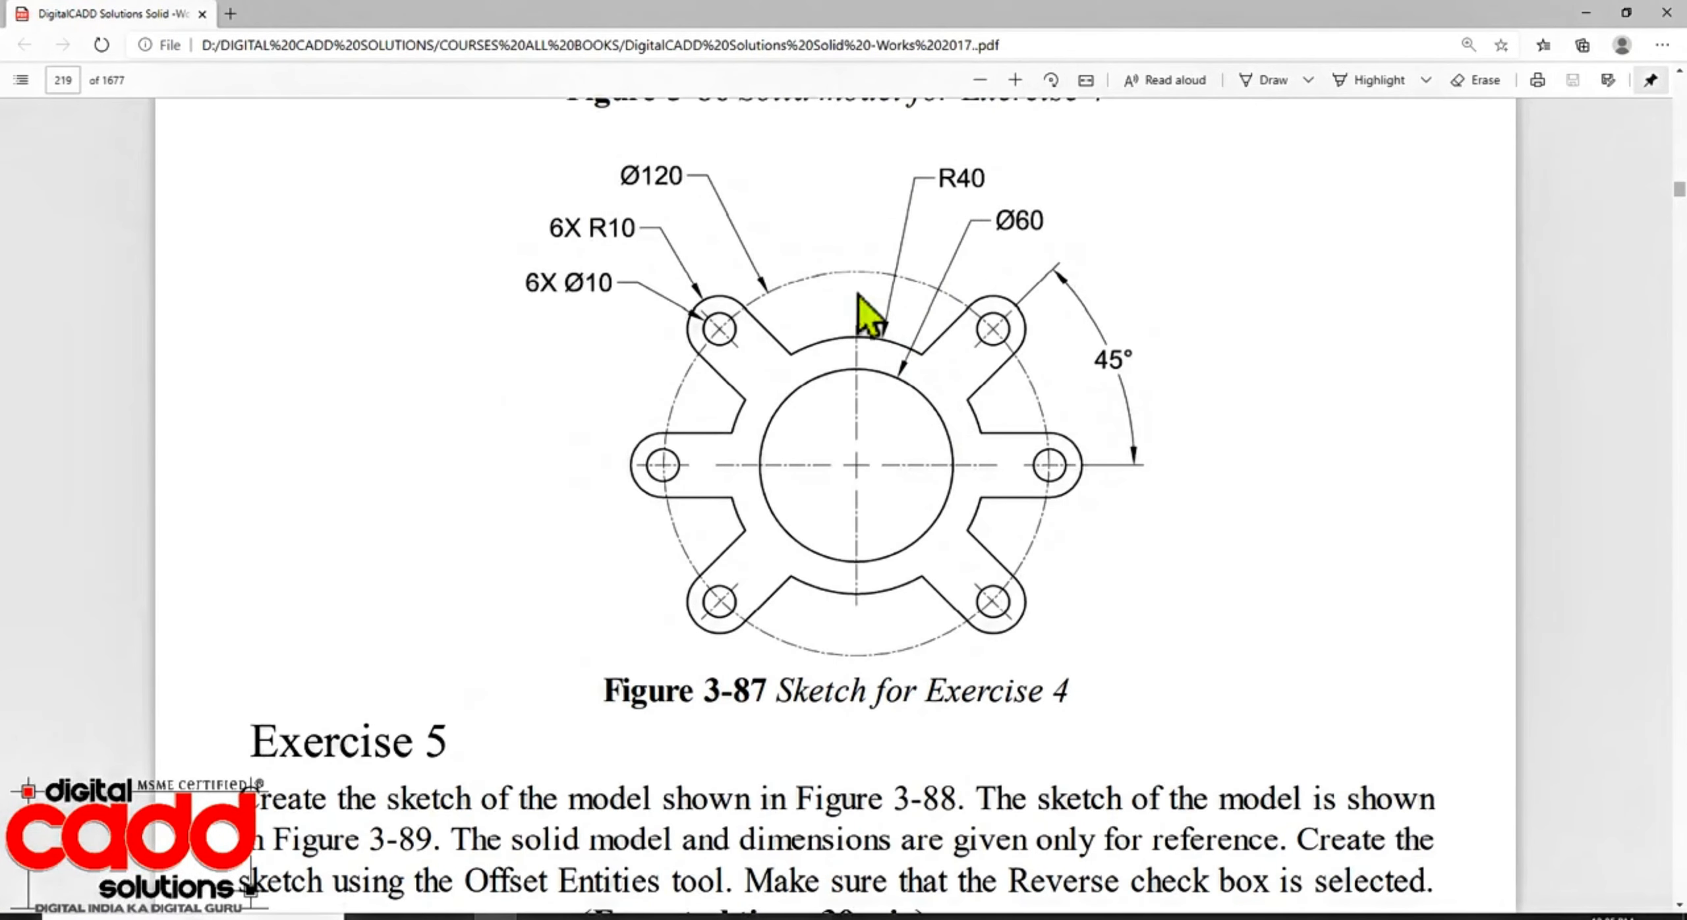
{"action": "key", "text": "alt+Tab"}
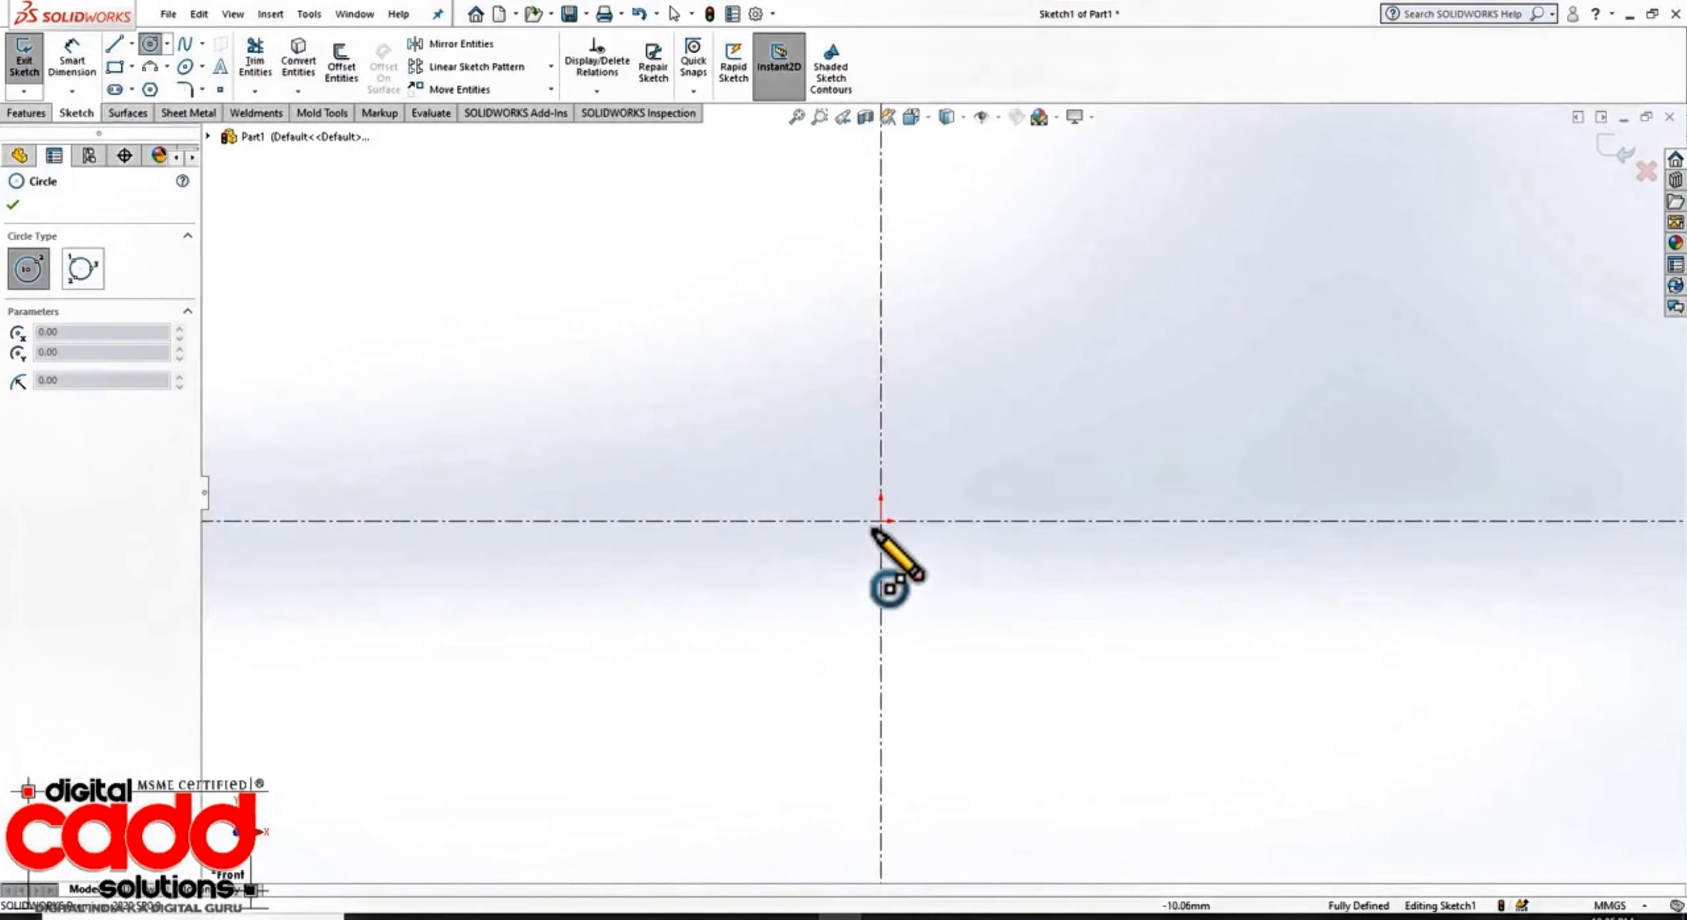
{"action": "left_click", "coordinate": [880, 520]}
{"action": "left_click", "coordinate": [1002, 688]}
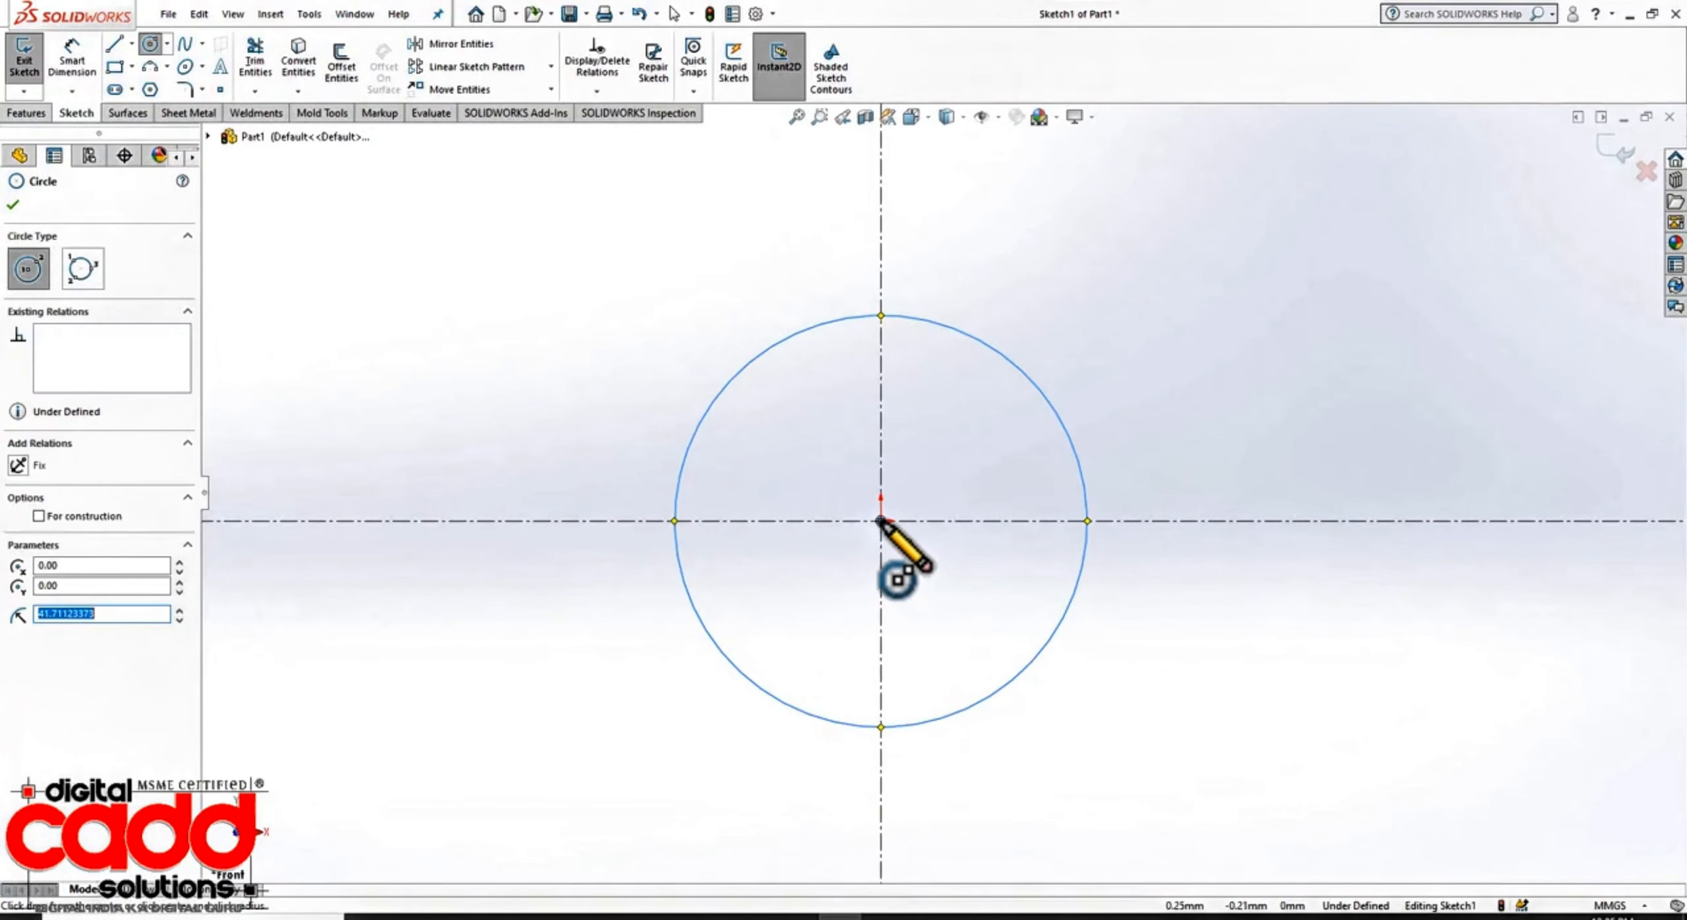
Step: Draw a construction circle about 29 mm in radius and a solid circle larger than the first, both centred on the origin
{"action": "left_click", "coordinate": [881, 520]}
{"action": "left_click", "coordinate": [943, 649]}
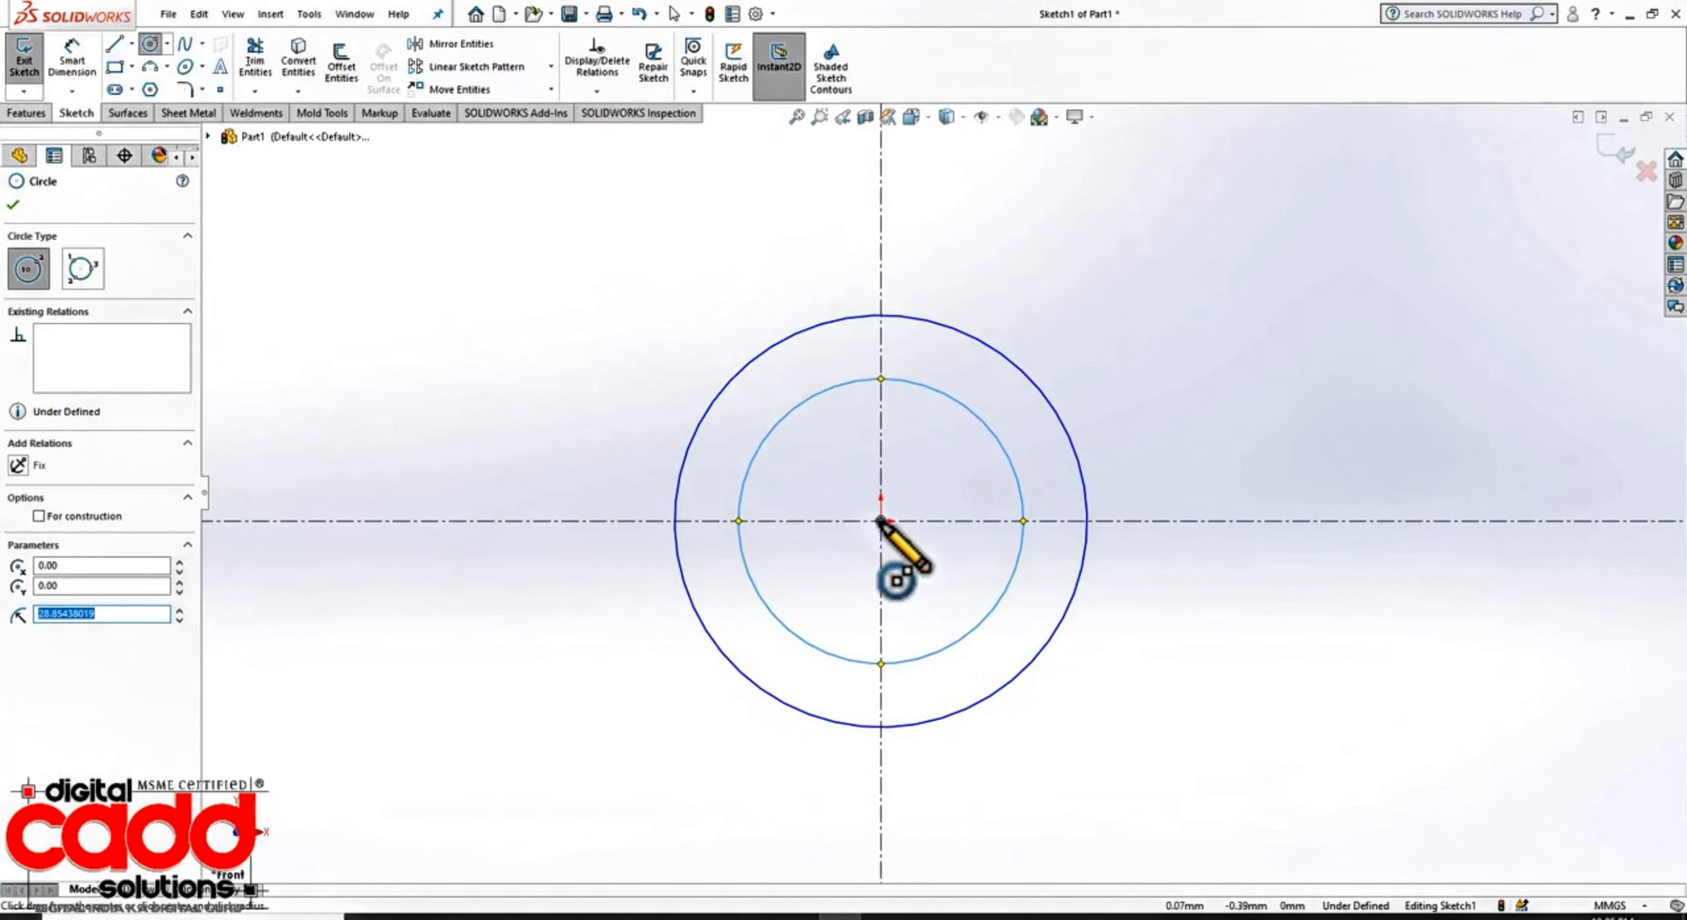
{"action": "left_click", "coordinate": [120, 516]}
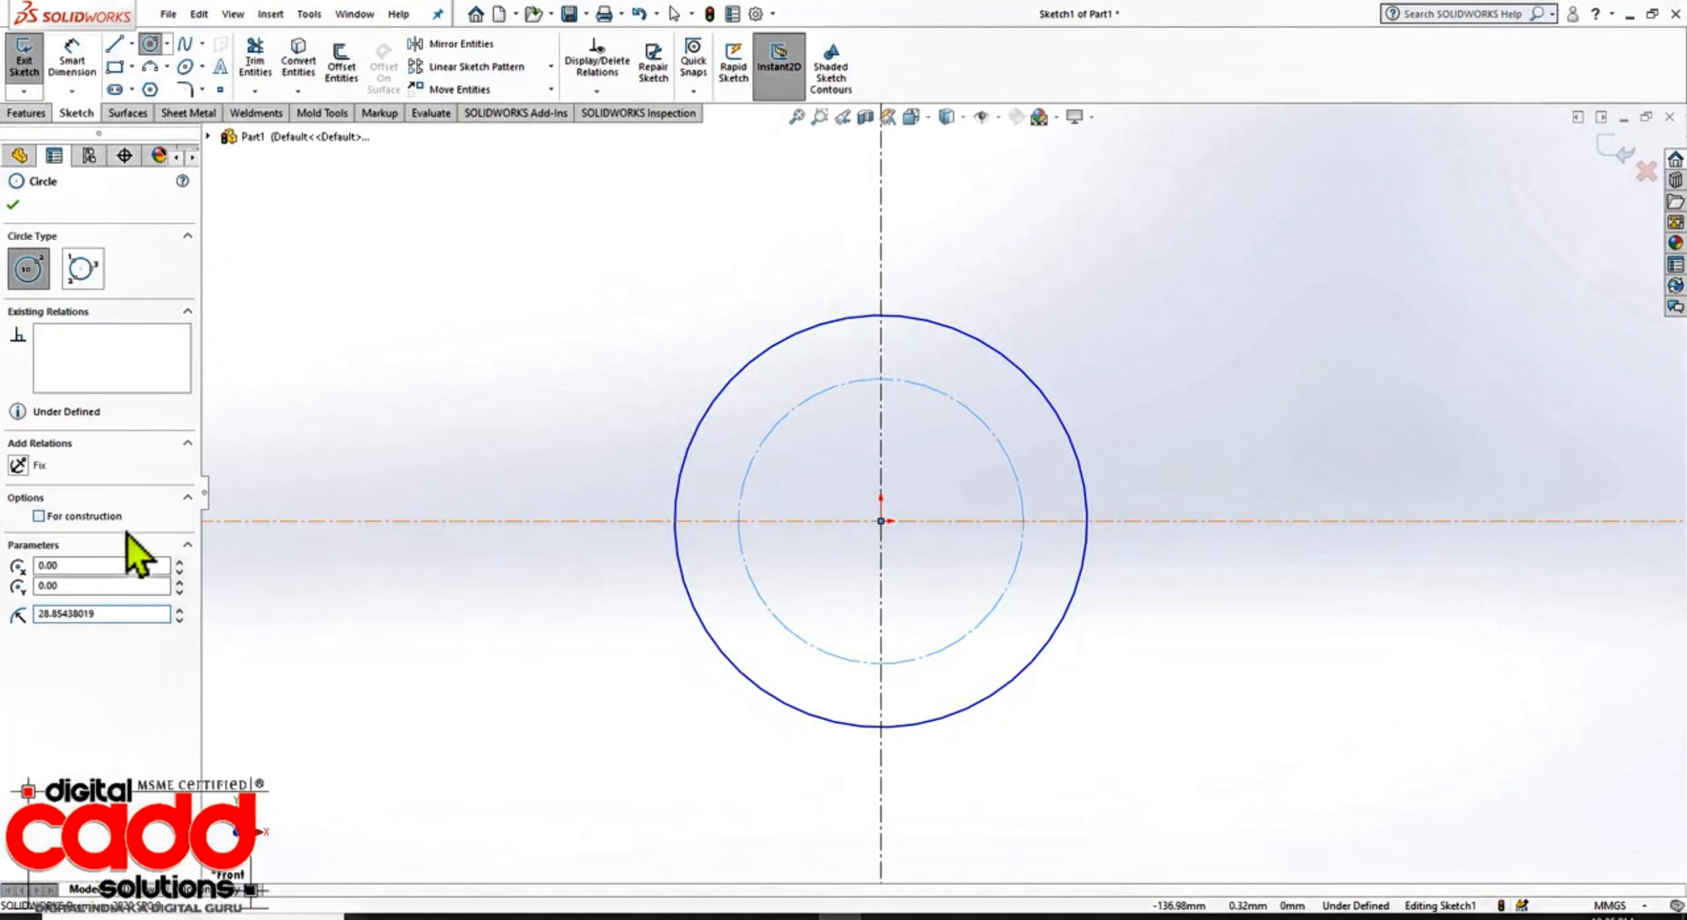
{"action": "left_click", "coordinate": [881, 520]}
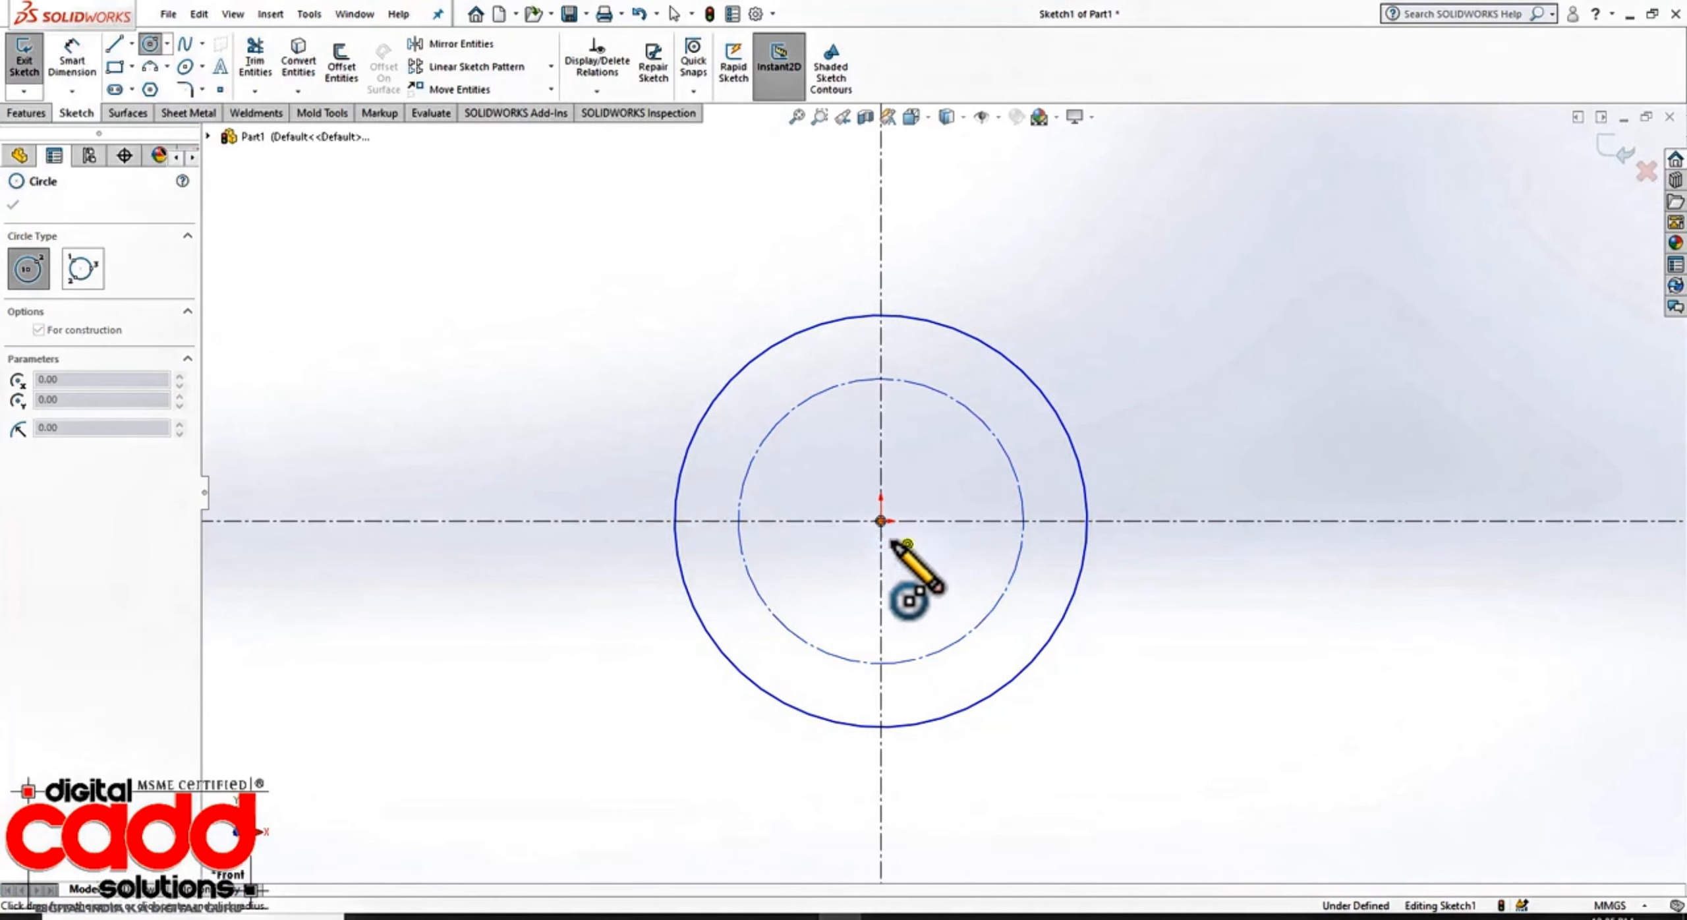
{"action": "left_click", "coordinate": [1100, 659]}
{"action": "key", "text": "Escape"}
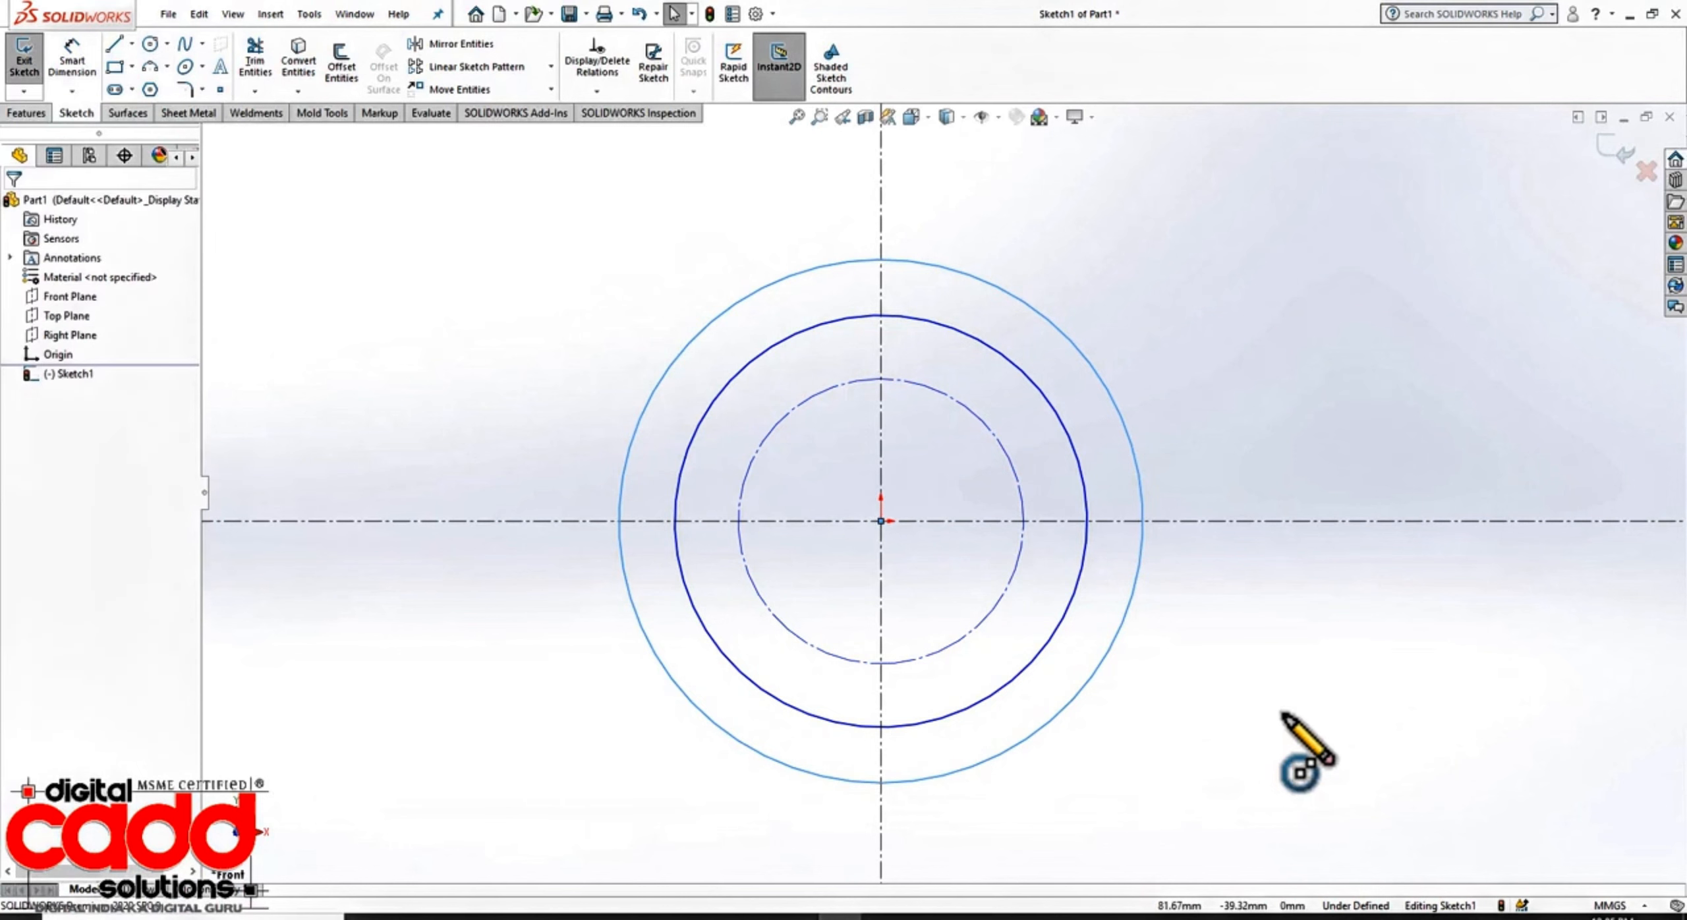
Step: Enlarge the construction circle so that it surrounds both solid circles
{"action": "left_click_drag", "start_coordinate": [1018, 482], "coordinate": [1218, 462]}
{"action": "left_click", "coordinate": [1334, 633]}
{"action": "scroll", "coordinate": [1285, 644], "scroll_direction": "up", "scroll_amount": 1}
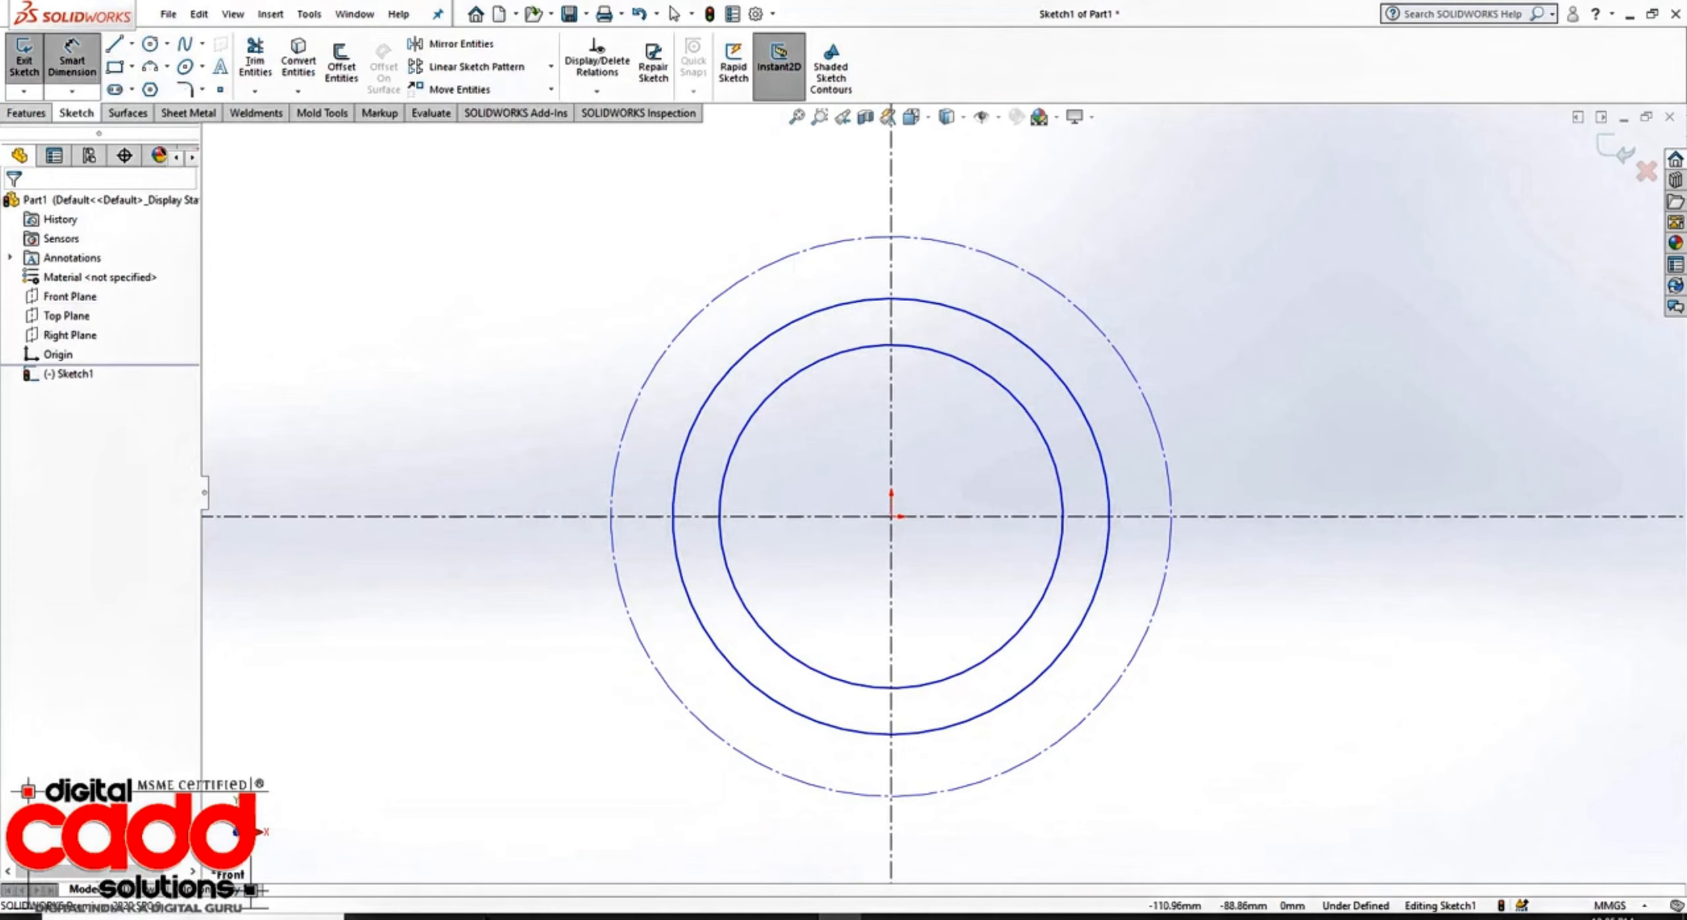
Step: Check the diameters in the PDF drawing and dimension the innermost circle to a diameter of 60 mm
{"action": "left_click", "coordinate": [494, 916]}
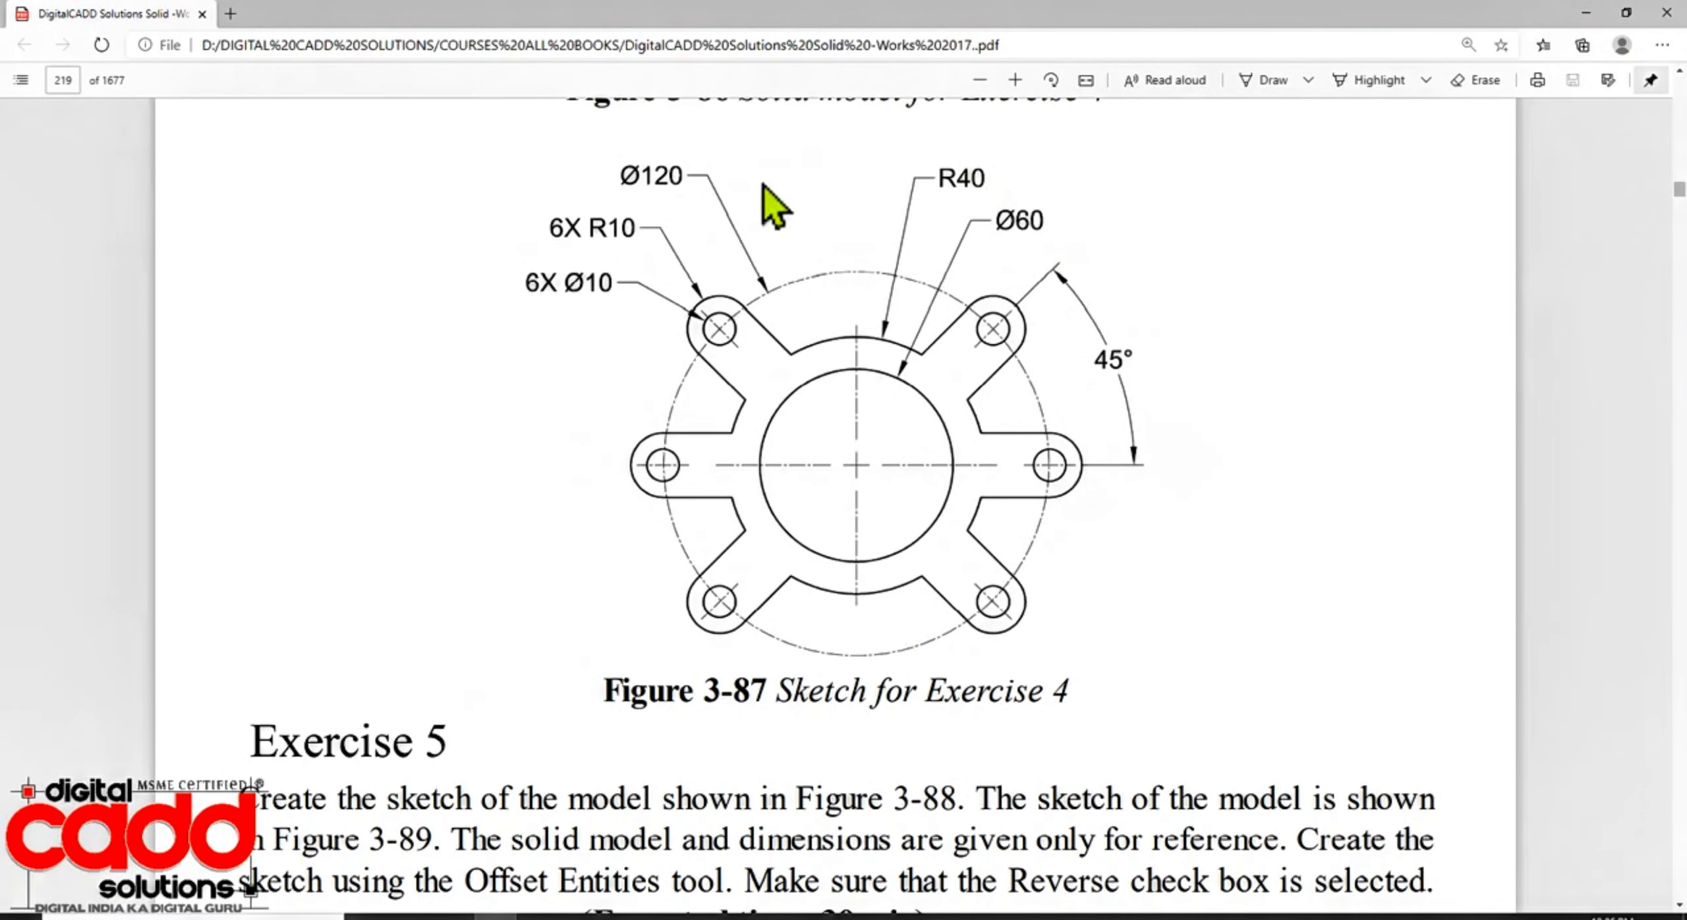
{"action": "left_click", "coordinate": [839, 916]}
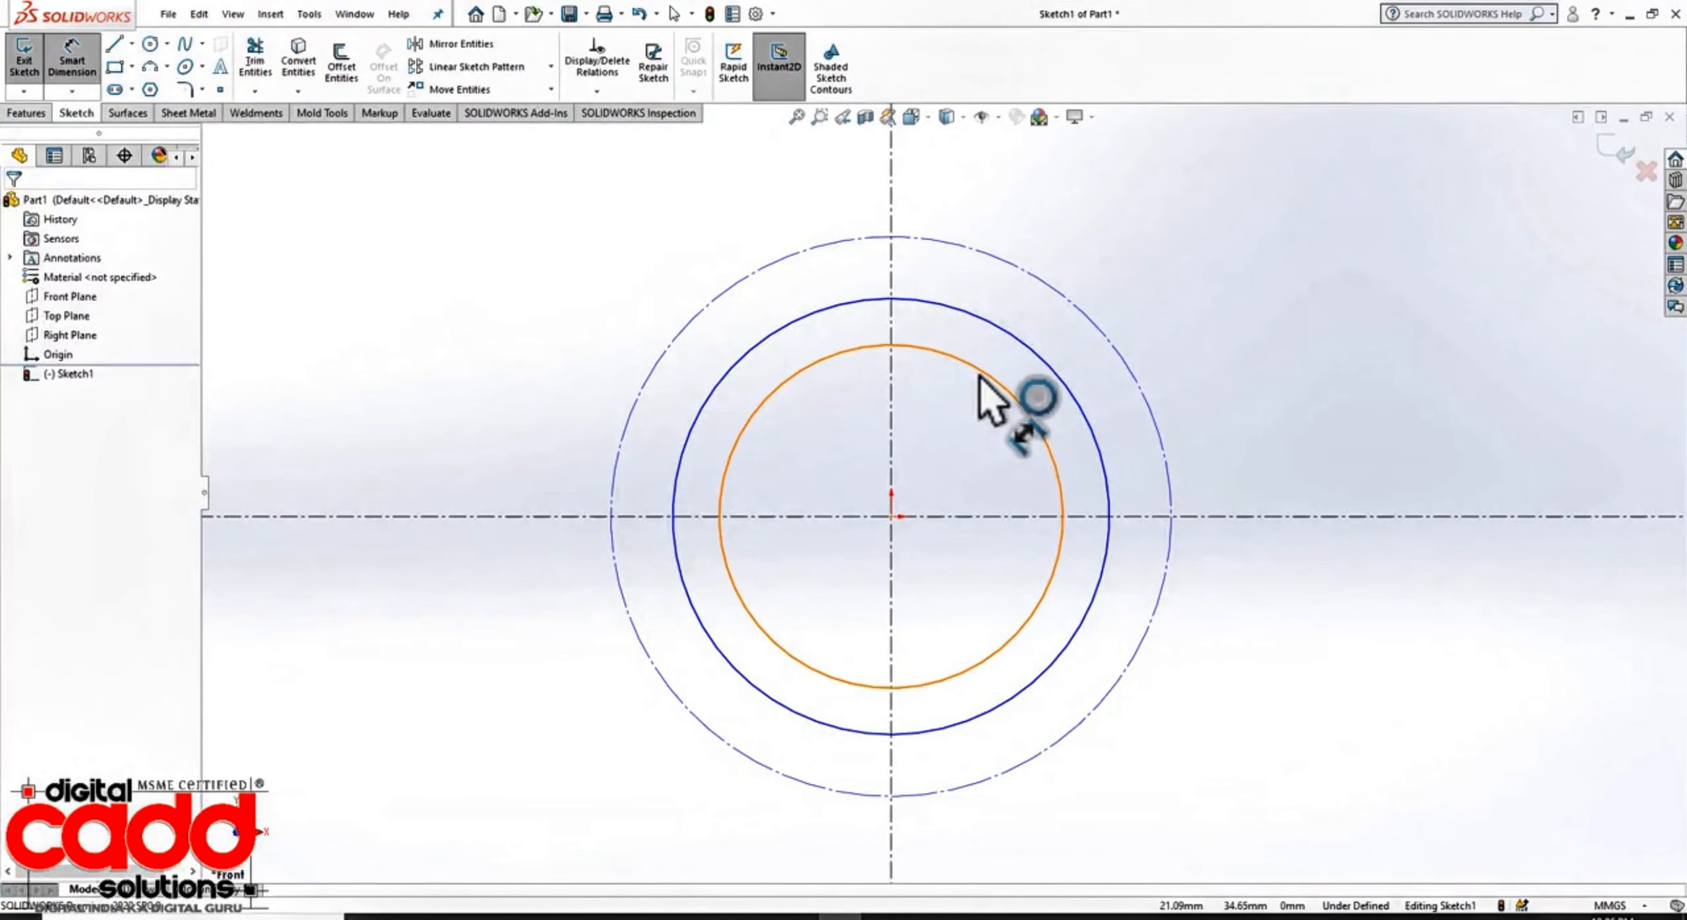
{"action": "left_click", "coordinate": [985, 379]}
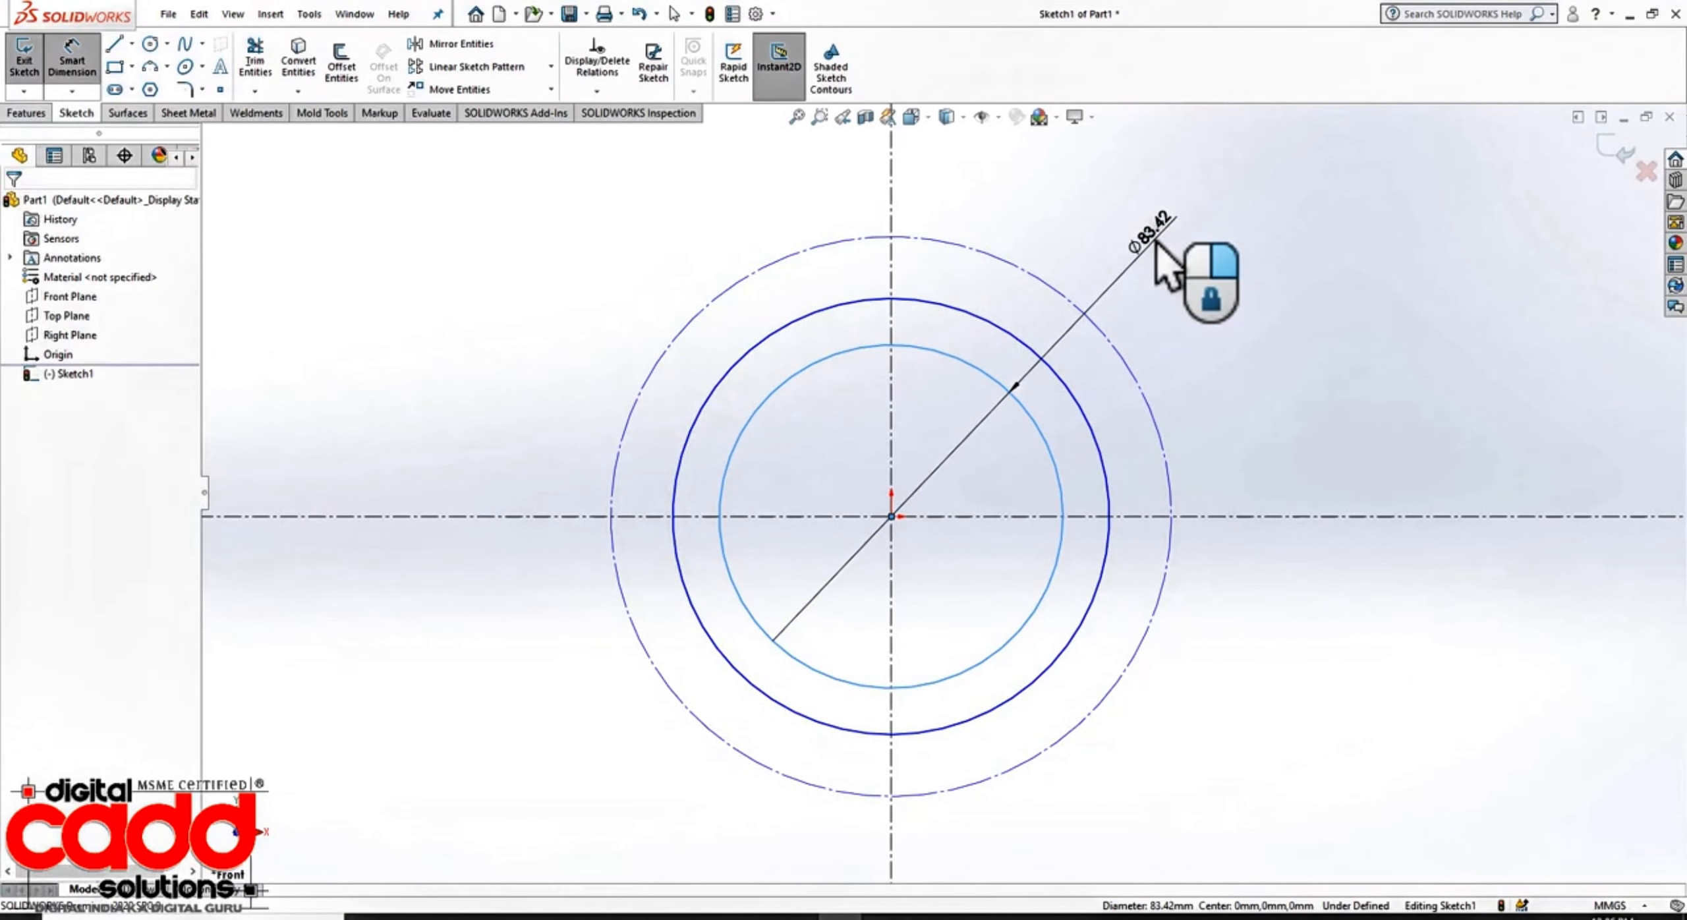
{"action": "left_click", "coordinate": [1155, 242]}
{"action": "key", "text": "Return"}
Step: Dimension the middle circle to a diameter of 80 mm
{"action": "left_click", "coordinate": [1003, 336]}
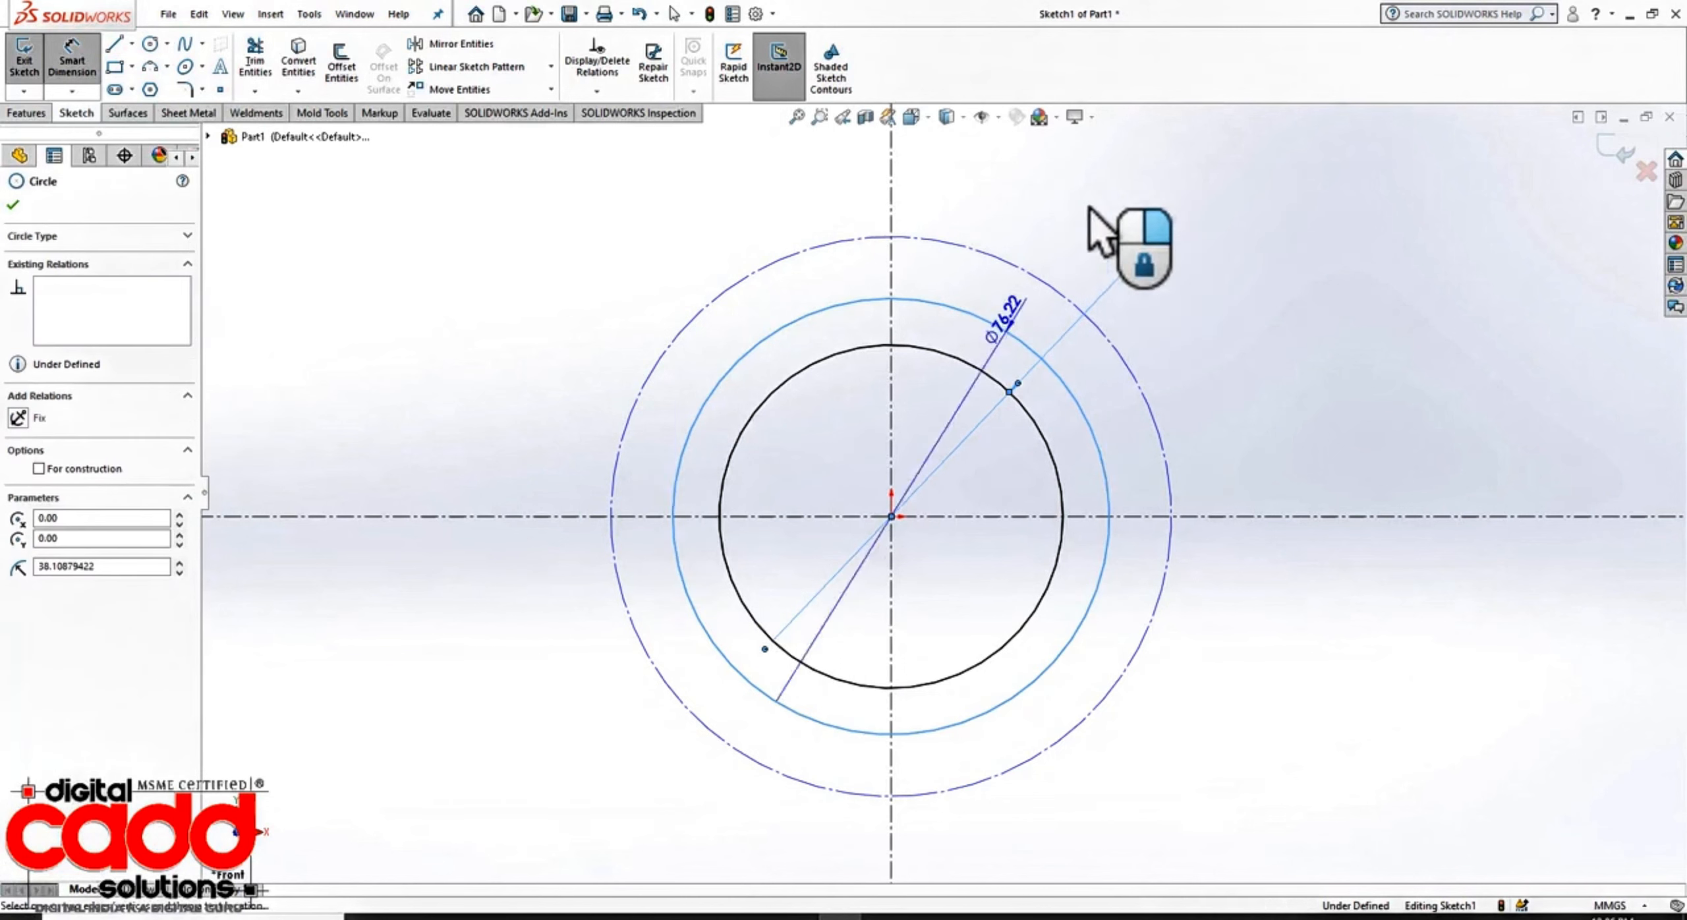
{"action": "left_click", "coordinate": [1134, 201]}
{"action": "type", "text": "8"}
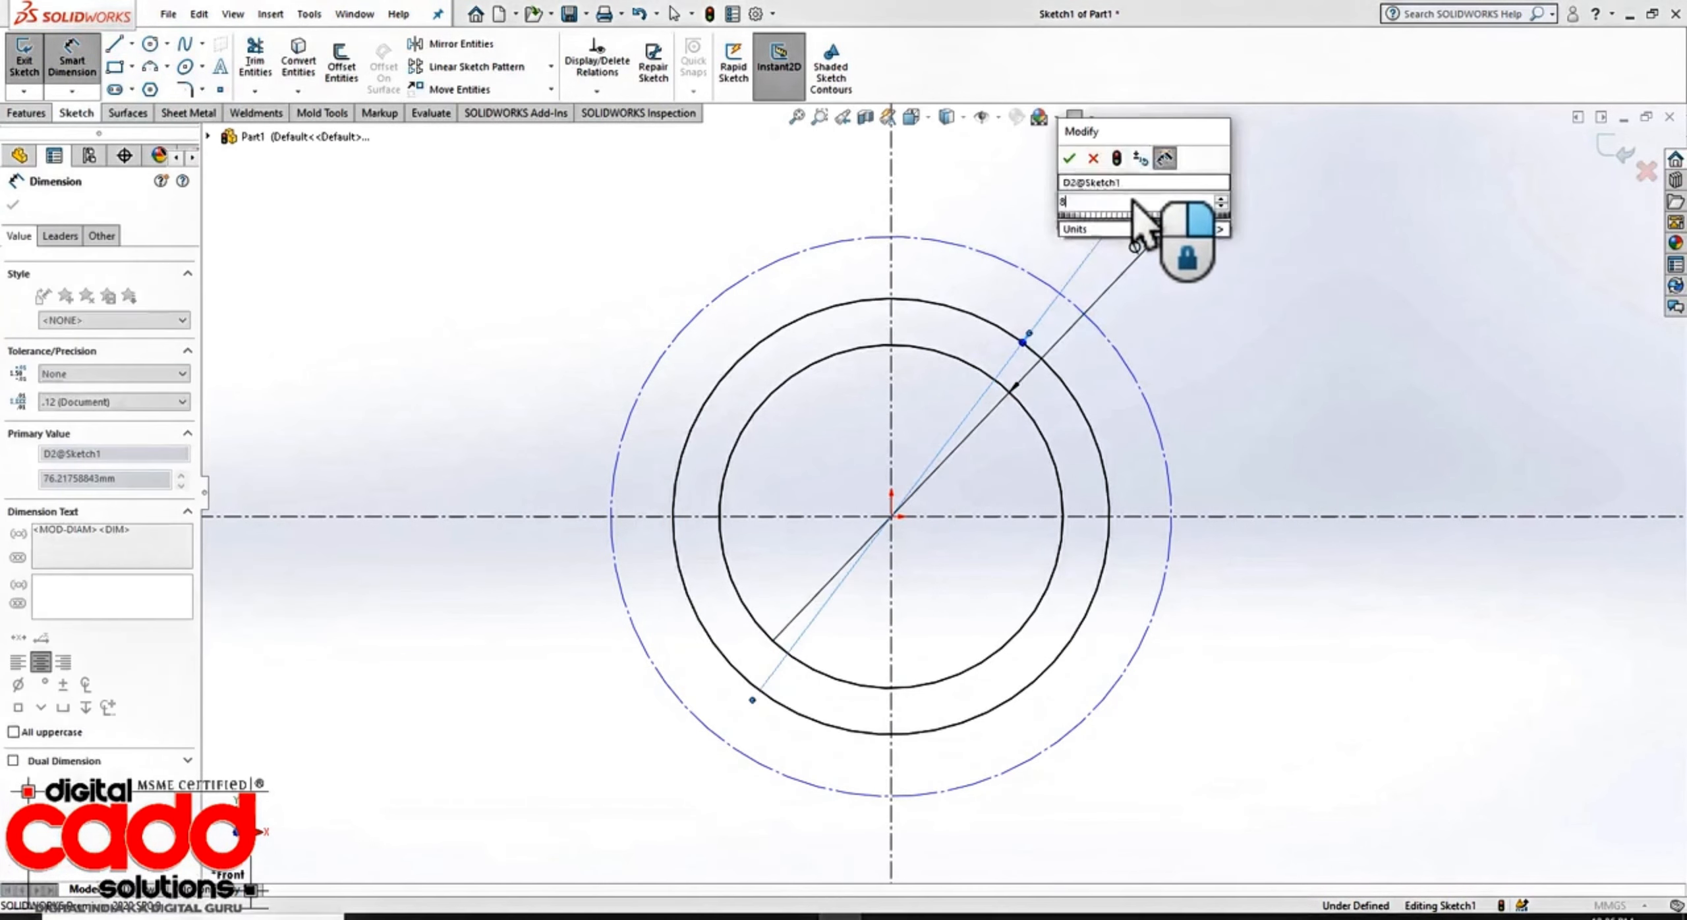
{"action": "type", "text": "0"}
{"action": "key", "text": "Return"}
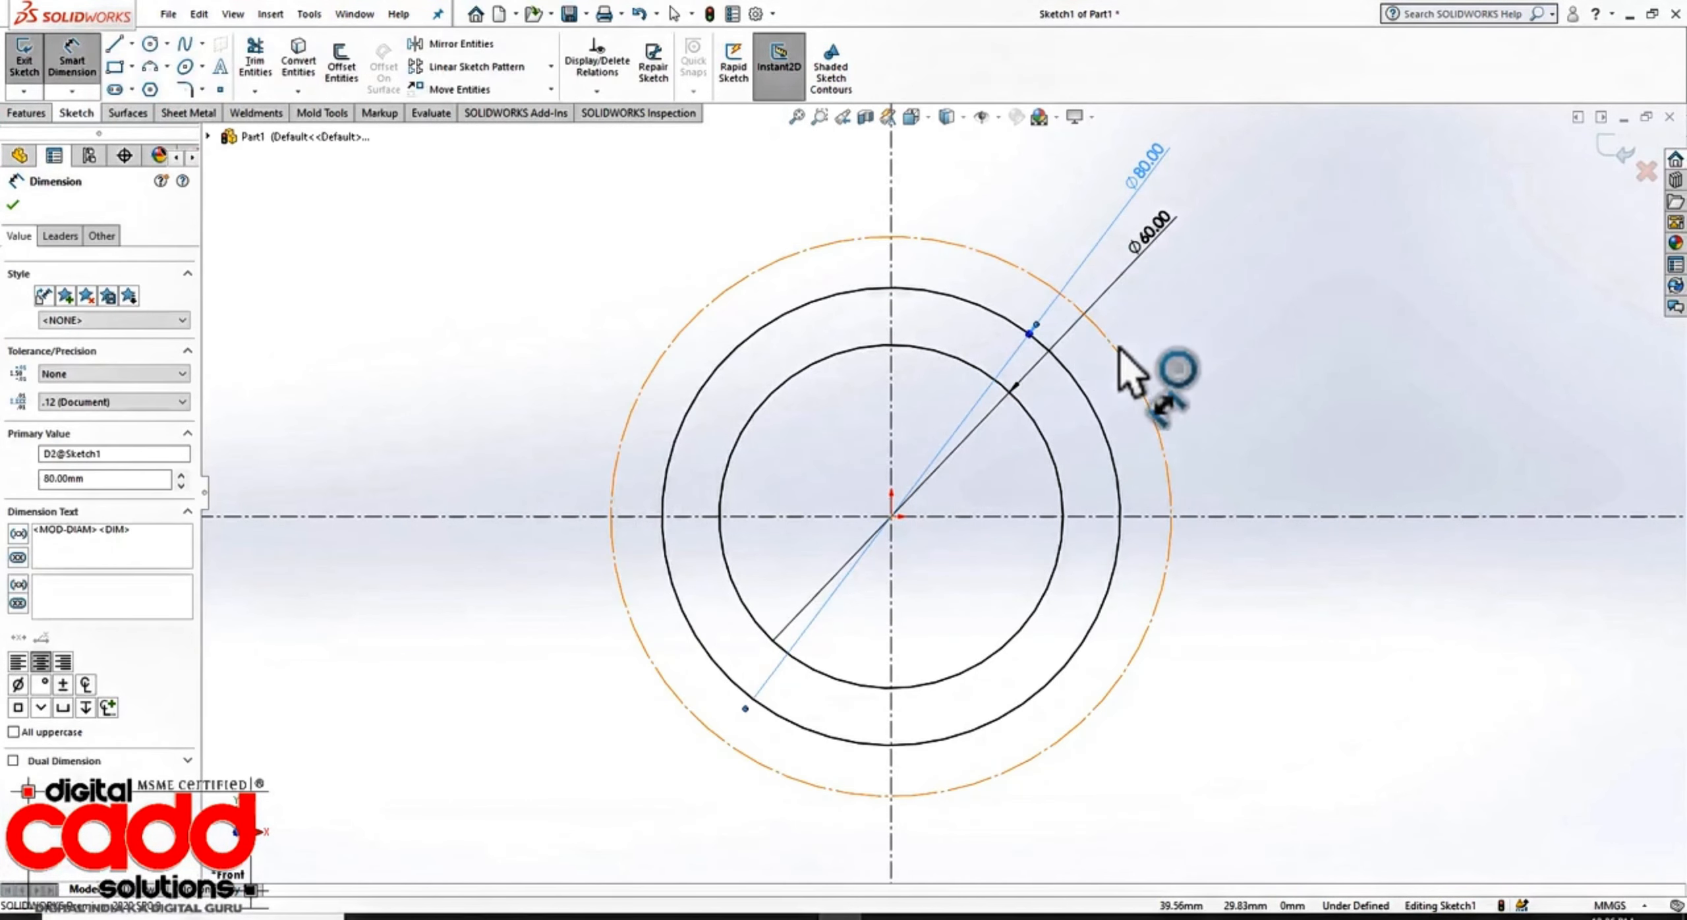
Step: Dimension the outer construction circle to a diameter of 120 mm
{"action": "left_click", "coordinate": [1119, 348]}
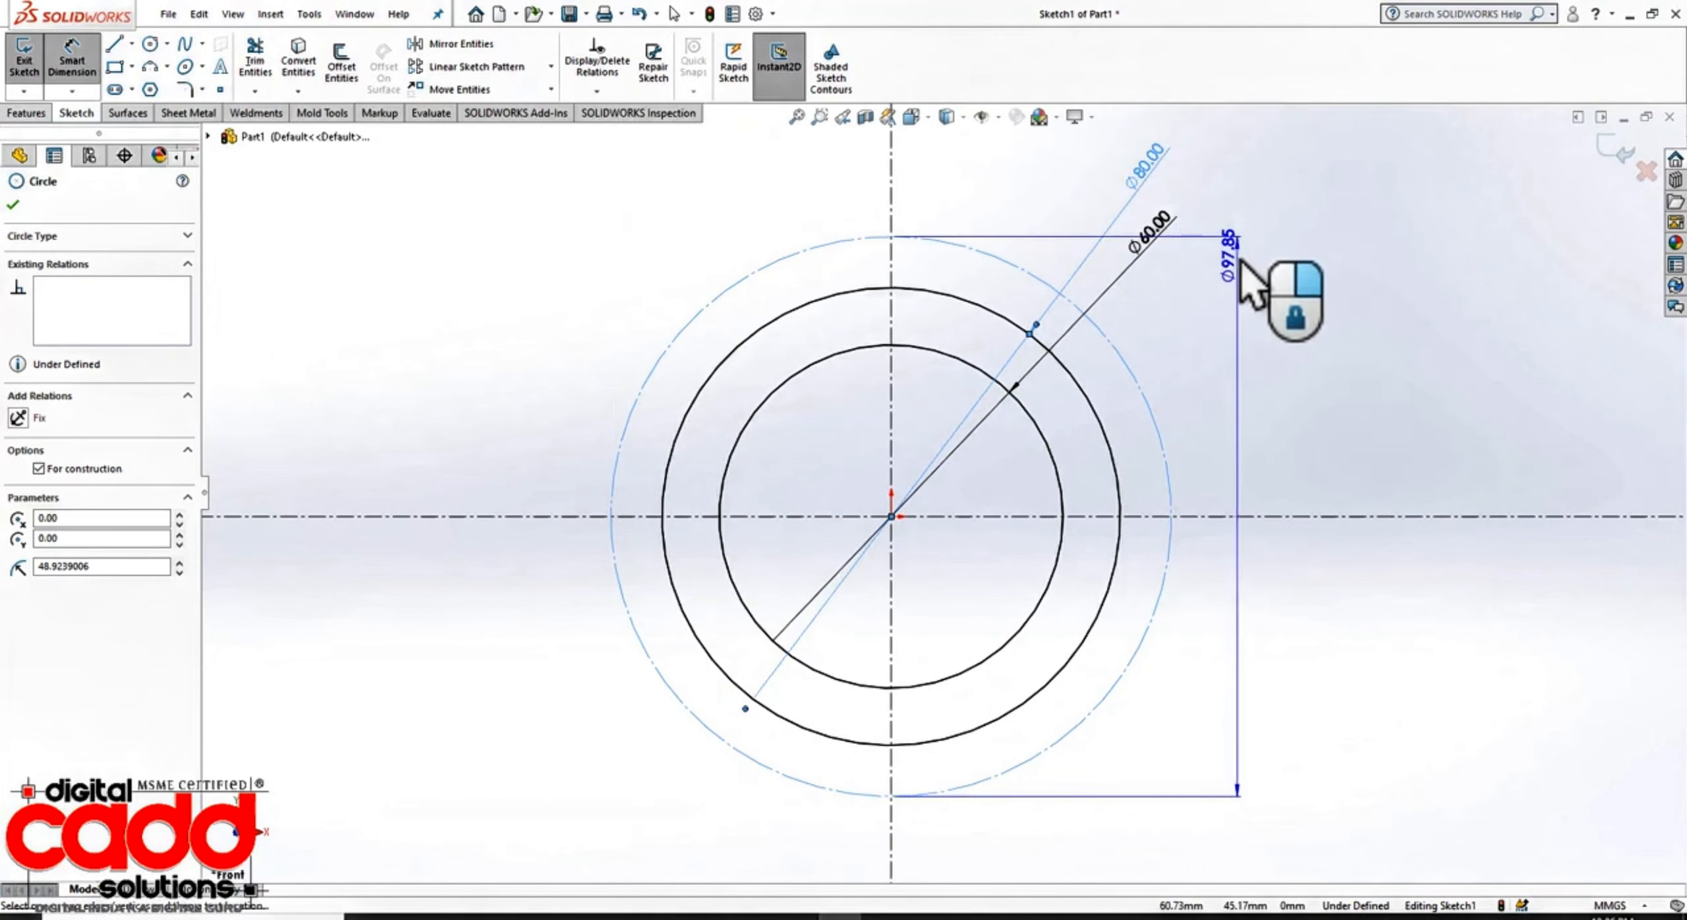
{"action": "left_click", "coordinate": [1243, 276]}
{"action": "type", "text": "1"}
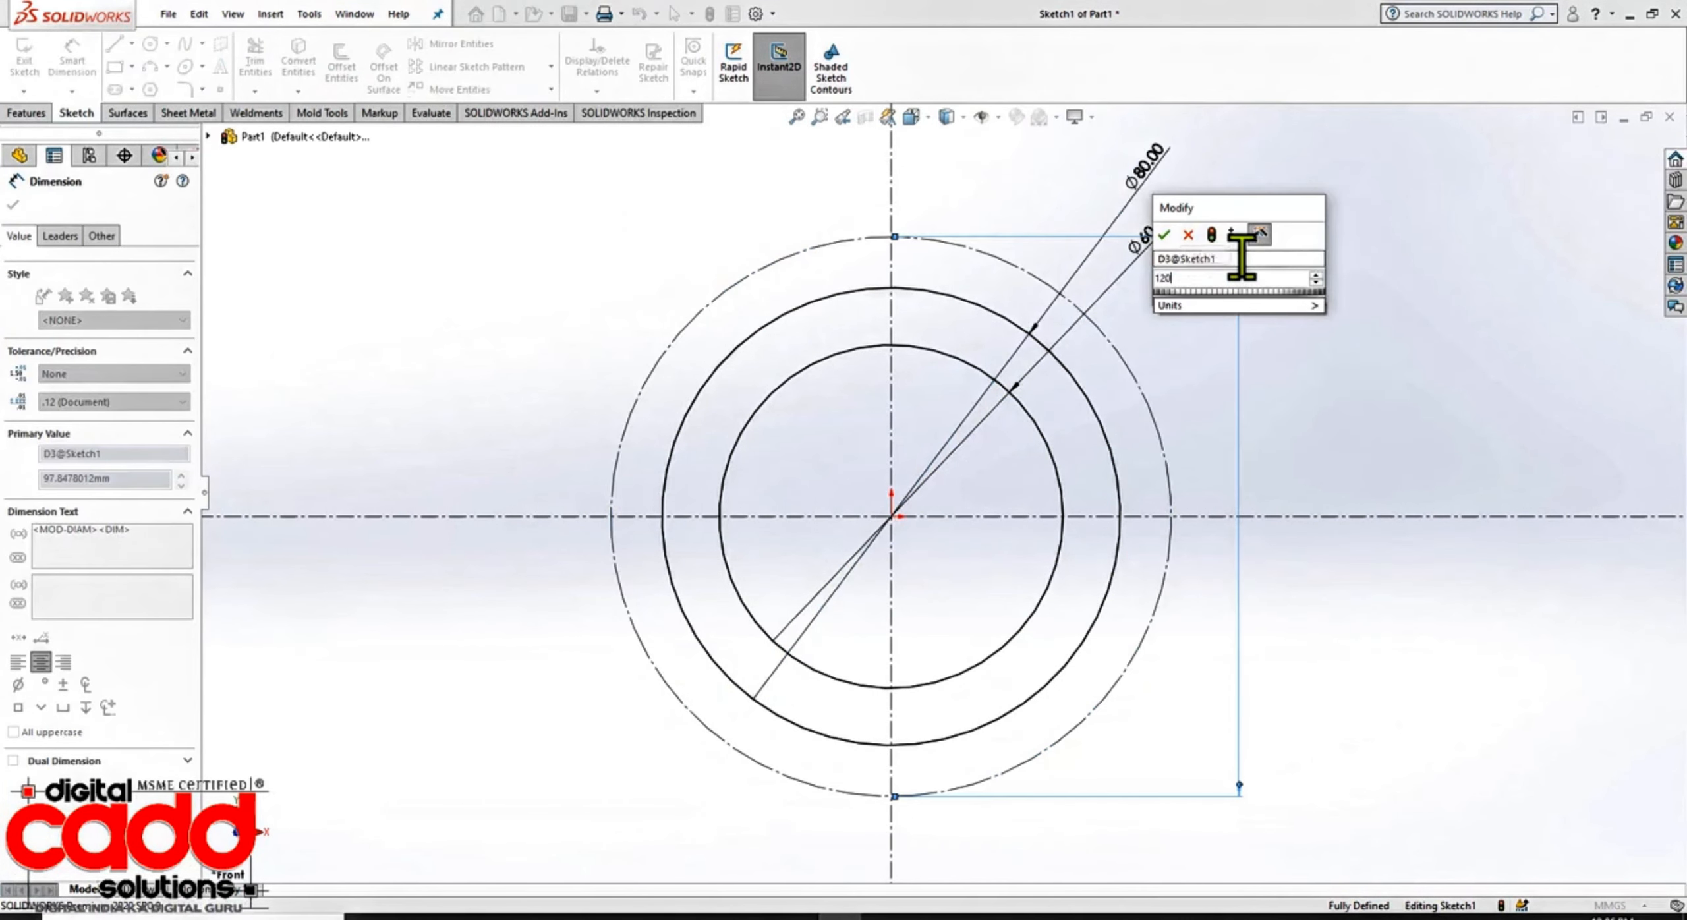
{"action": "type", "text": "20"}
{"action": "key", "text": "Return"}
{"action": "key", "text": "Escape"}
Step: Move the construction circle's diameter dimension to the free space left of the circles
{"action": "scroll", "coordinate": [1169, 502], "scroll_direction": "up", "scroll_amount": 3}
{"action": "scroll", "coordinate": [1199, 424], "scroll_direction": "down", "scroll_amount": 1}
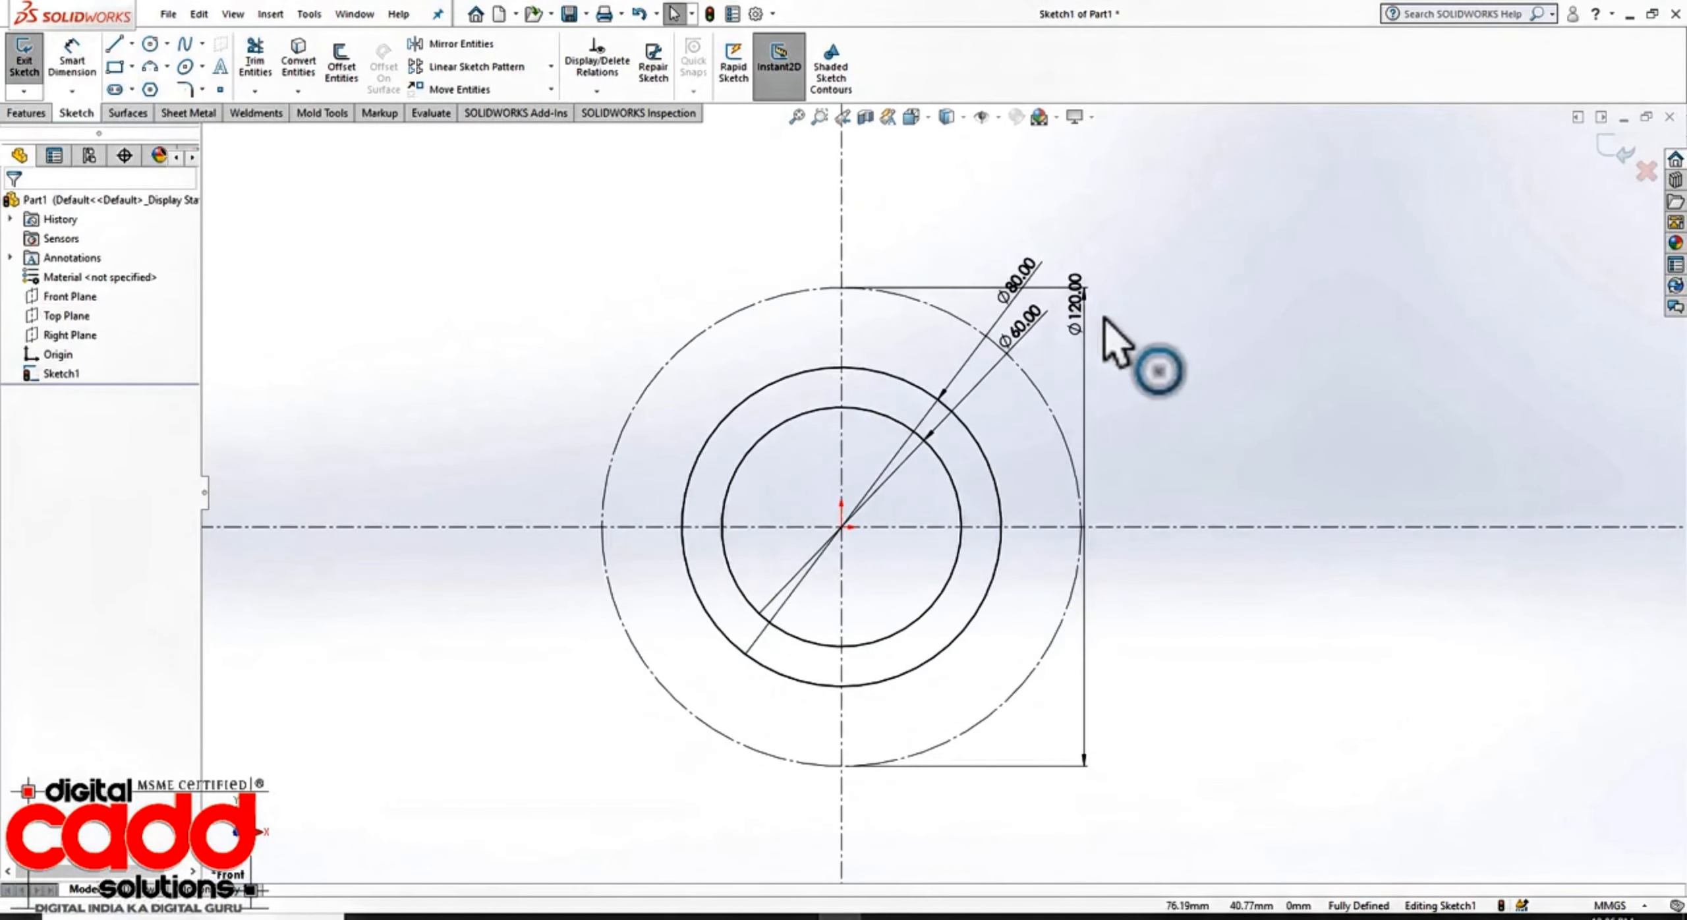
{"action": "left_click_drag", "start_coordinate": [1073, 306], "coordinate": [452, 465]}
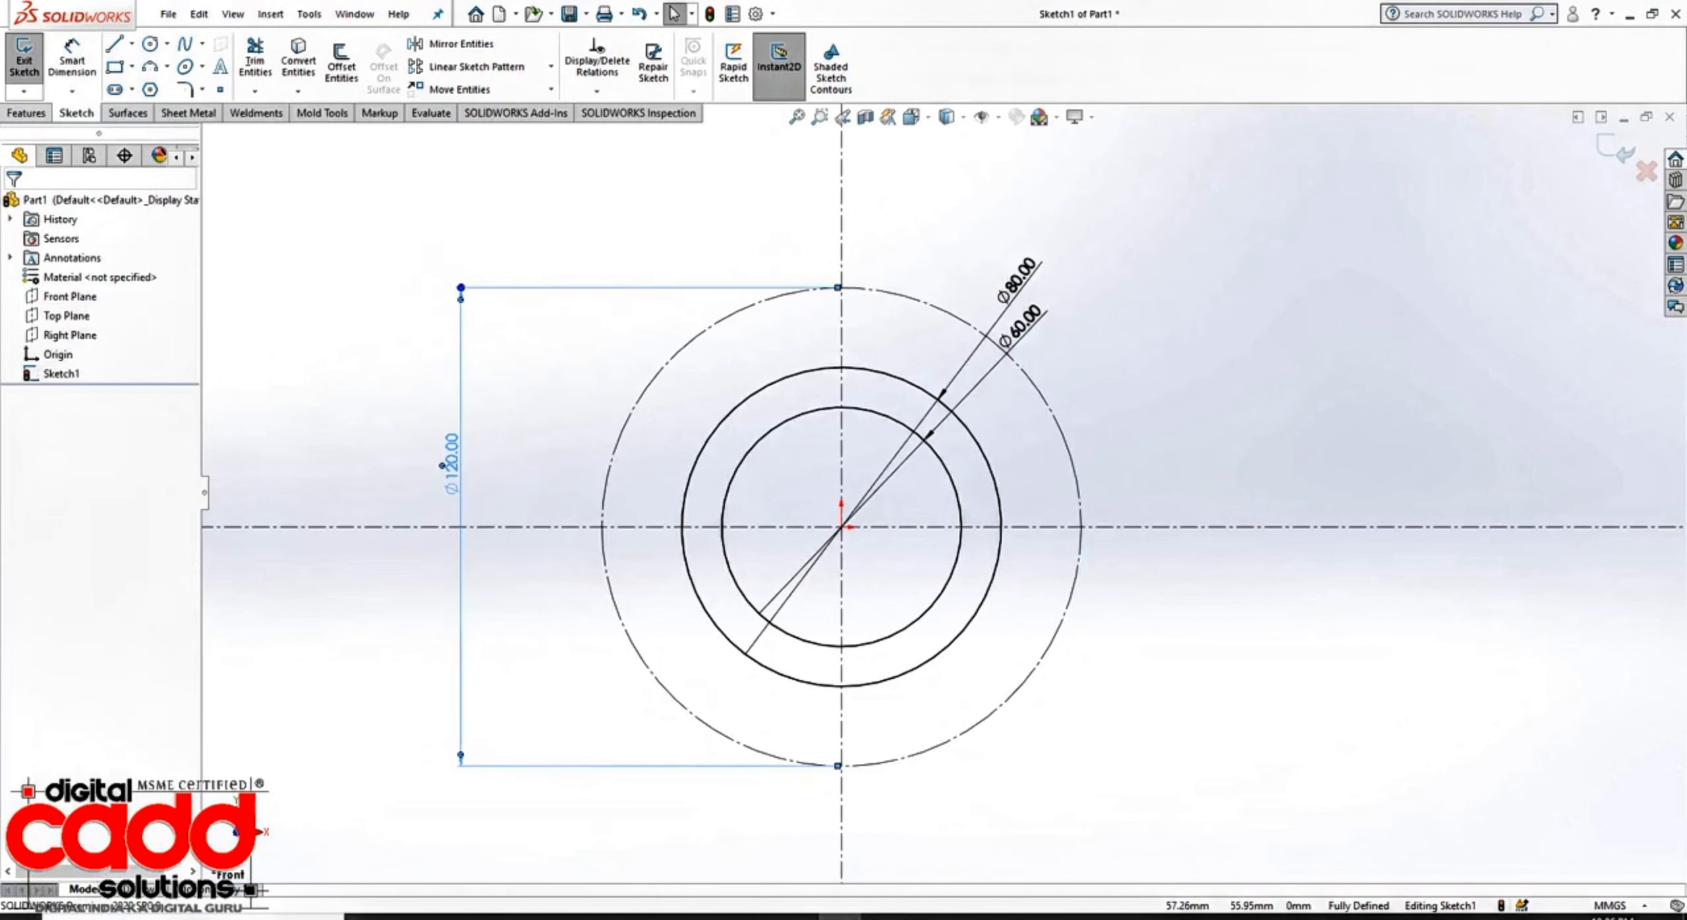
{"action": "left_click", "coordinate": [1132, 601]}
Step: Check the arm shape in the PDF drawing and sketch a horizontal arm outline of two lines joined by a tangent end arc of about 11.3 mm radius
{"action": "scroll", "coordinate": [1141, 587], "scroll_direction": "down", "scroll_amount": 1}
{"action": "key", "text": "alt+Tab"}
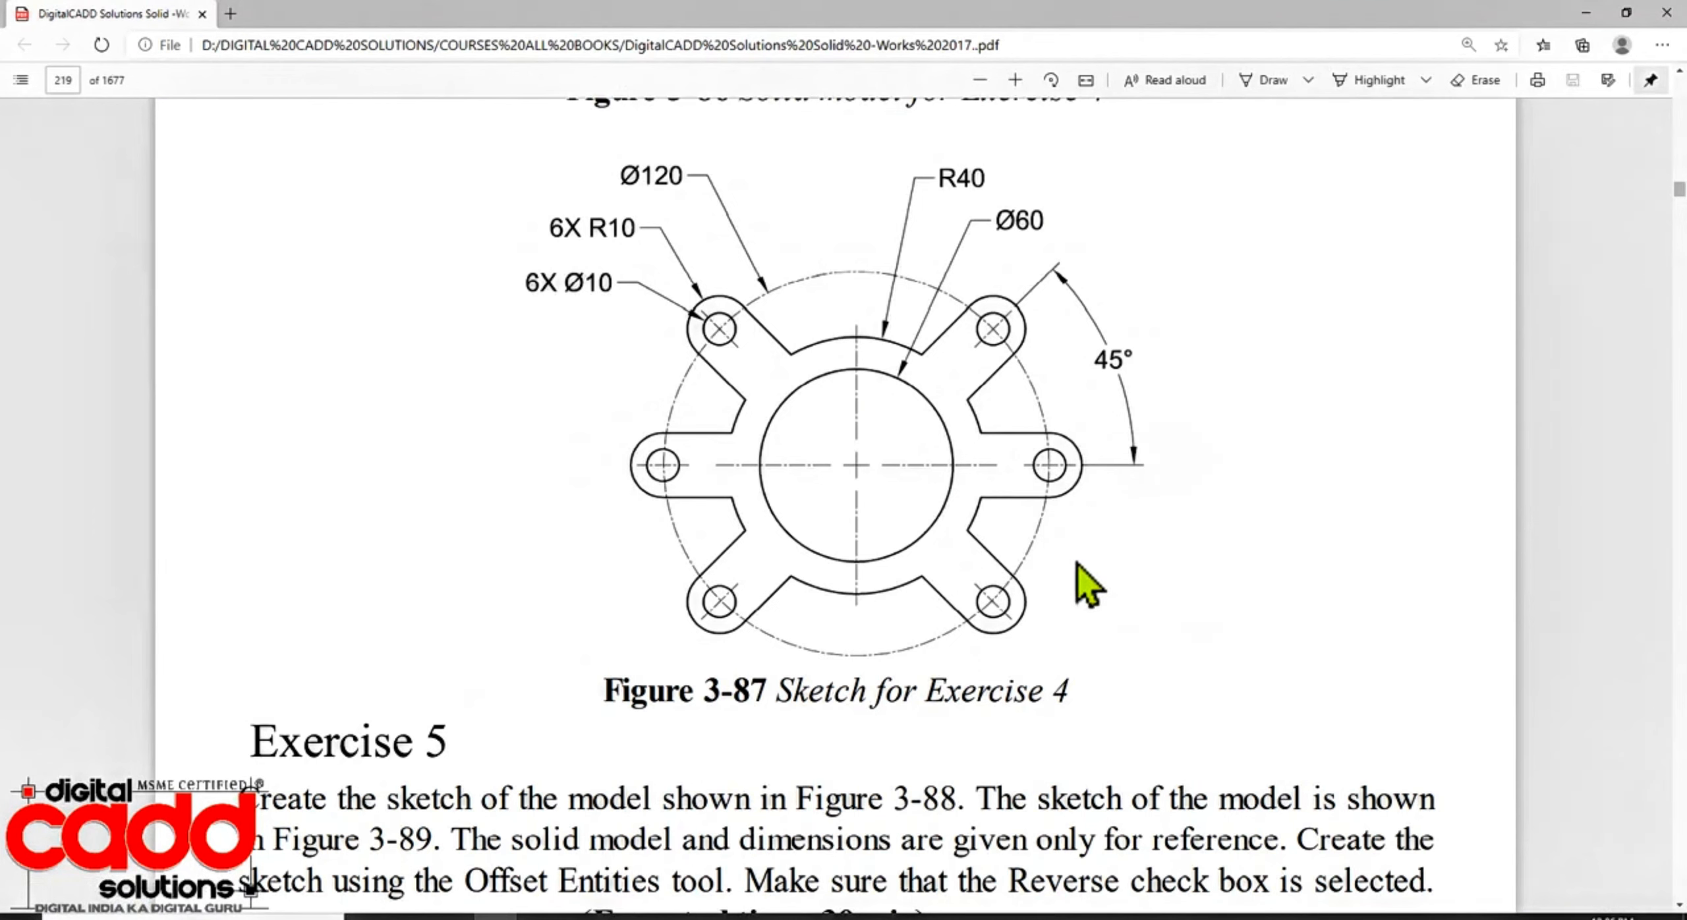
{"action": "key", "text": "alt+Tab"}
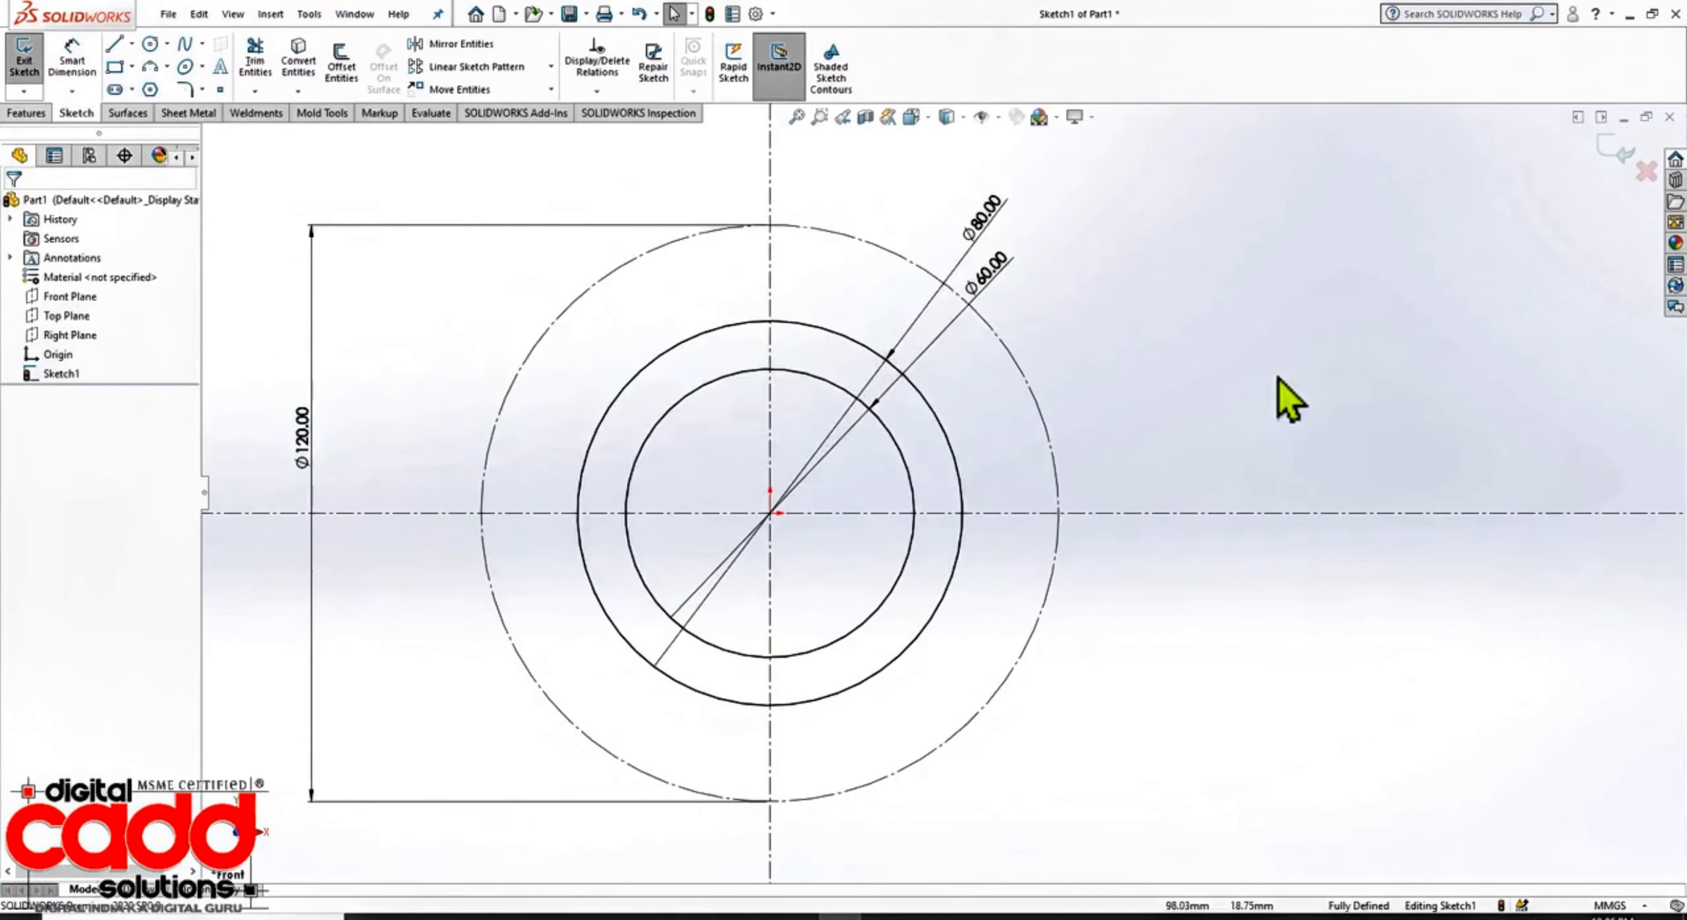
{"action": "scroll", "coordinate": [1239, 396], "scroll_direction": "down", "scroll_amount": 1}
{"action": "left_click", "coordinate": [116, 45]}
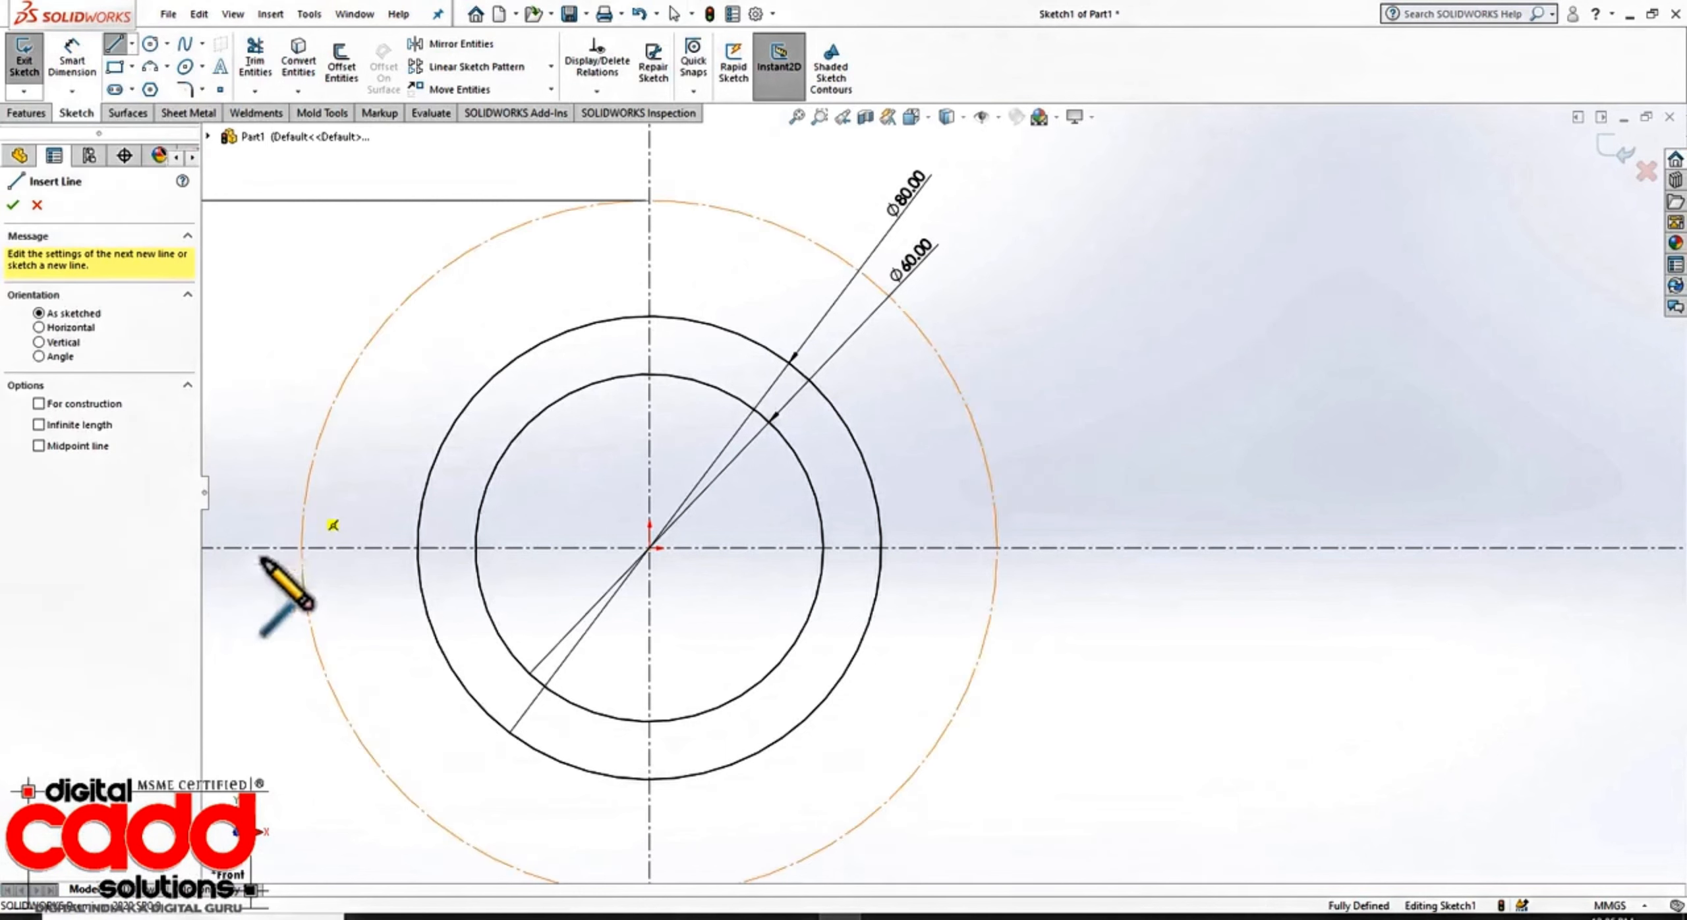
{"action": "left_click", "coordinate": [847, 476]}
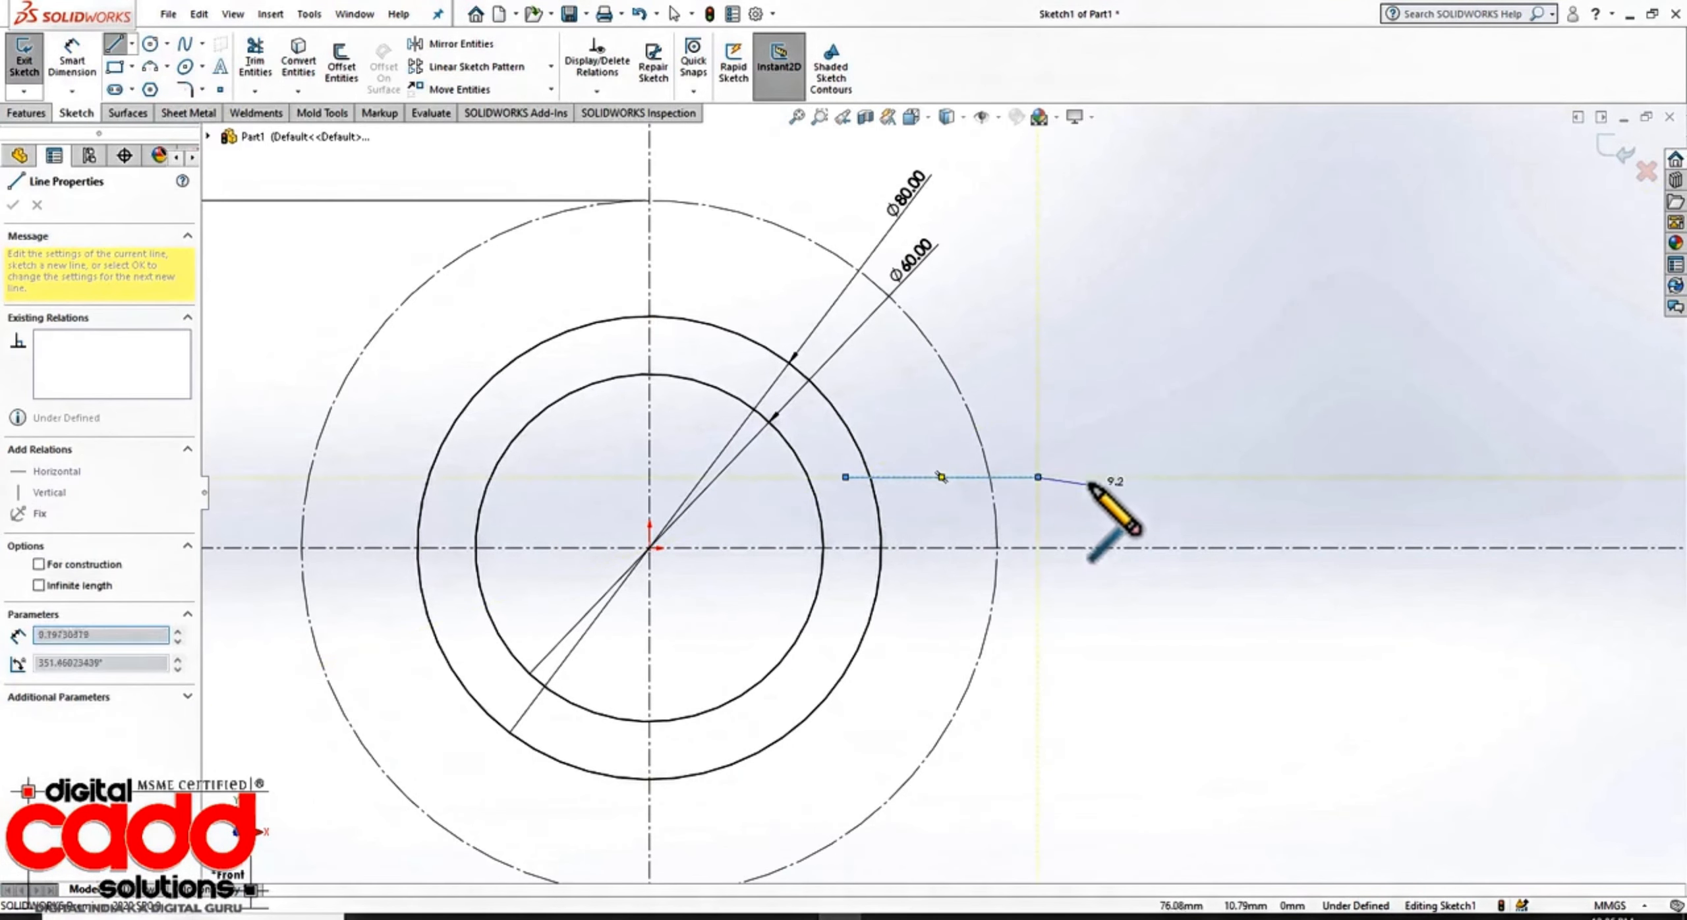
{"action": "left_click", "coordinate": [1039, 477]}
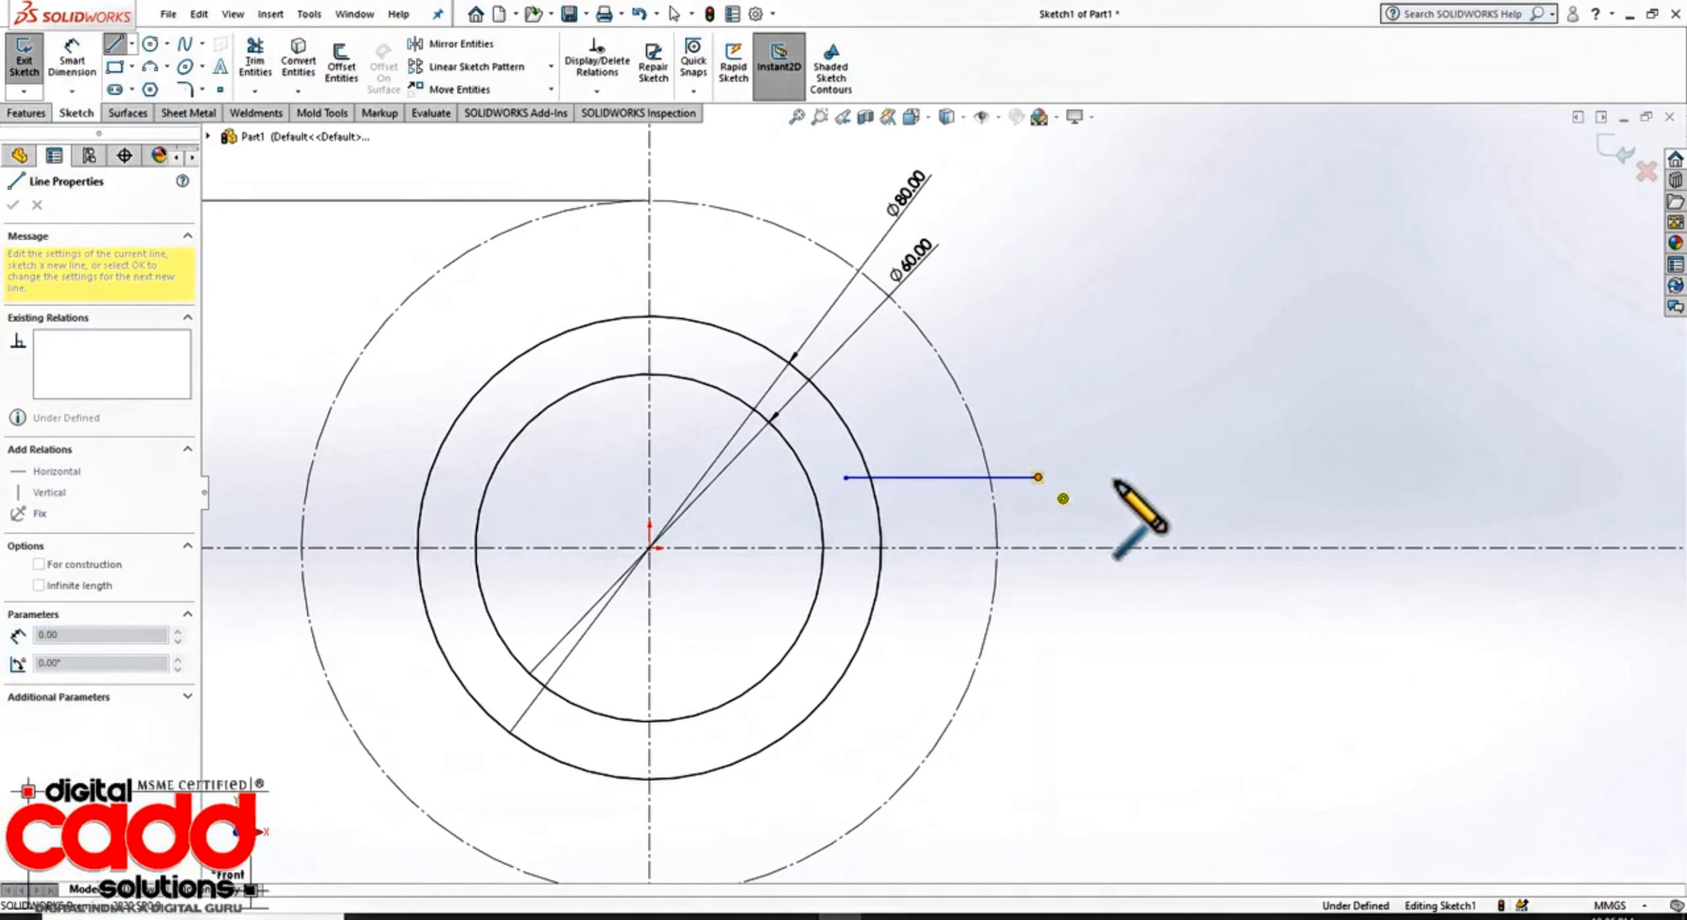
{"action": "left_click", "coordinate": [1038, 608]}
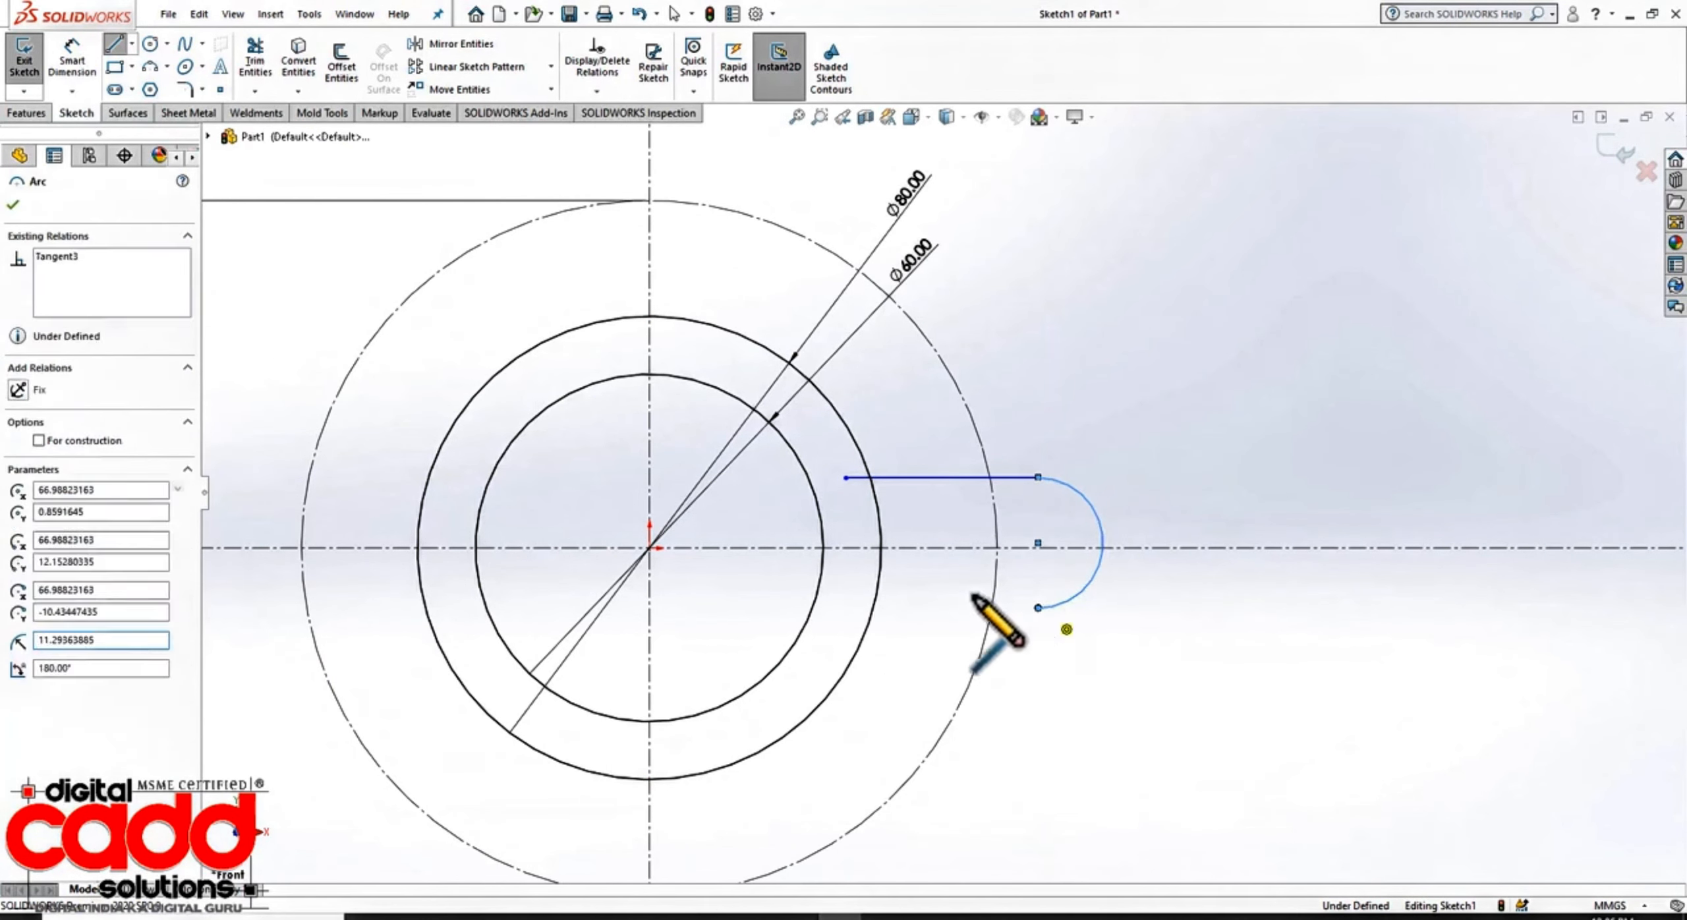
{"action": "left_click", "coordinate": [848, 608]}
{"action": "key", "text": "Escape"}
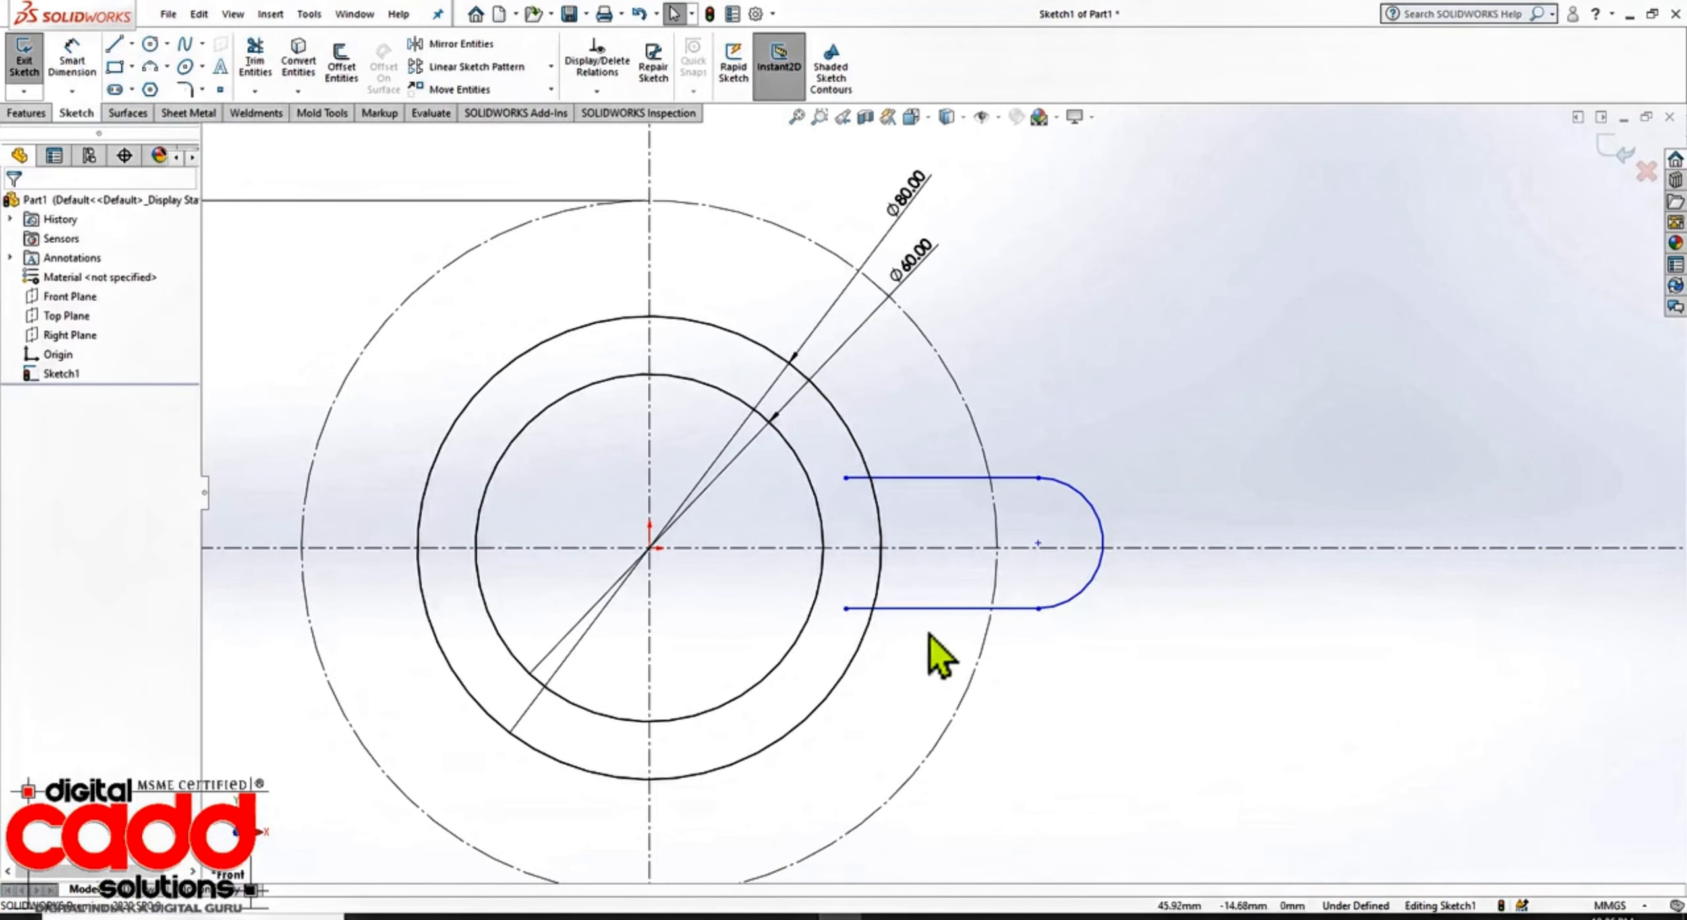
Step: Make the arm's end-arc centre coincident with the horizontal centerline and with the 120 mm construction circle
{"action": "scroll", "coordinate": [1010, 636], "scroll_direction": "down", "scroll_amount": 4}
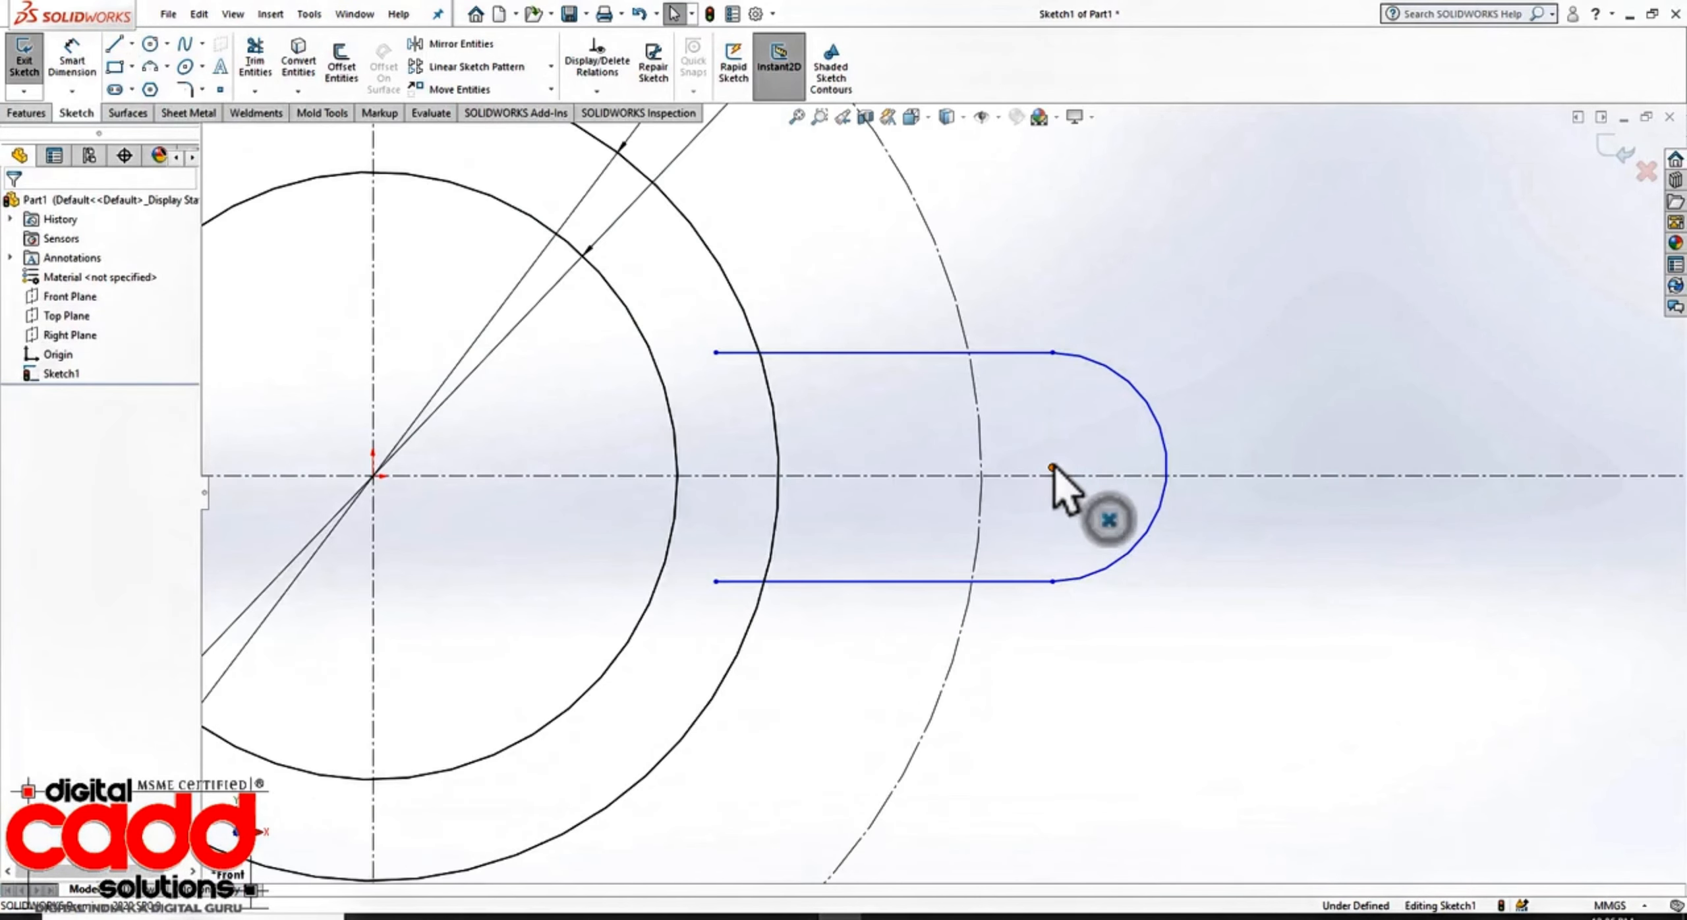
{"action": "left_click", "coordinate": [1053, 468]}
{"action": "left_click", "coordinate": [1036, 474], "text": "ctrl"}
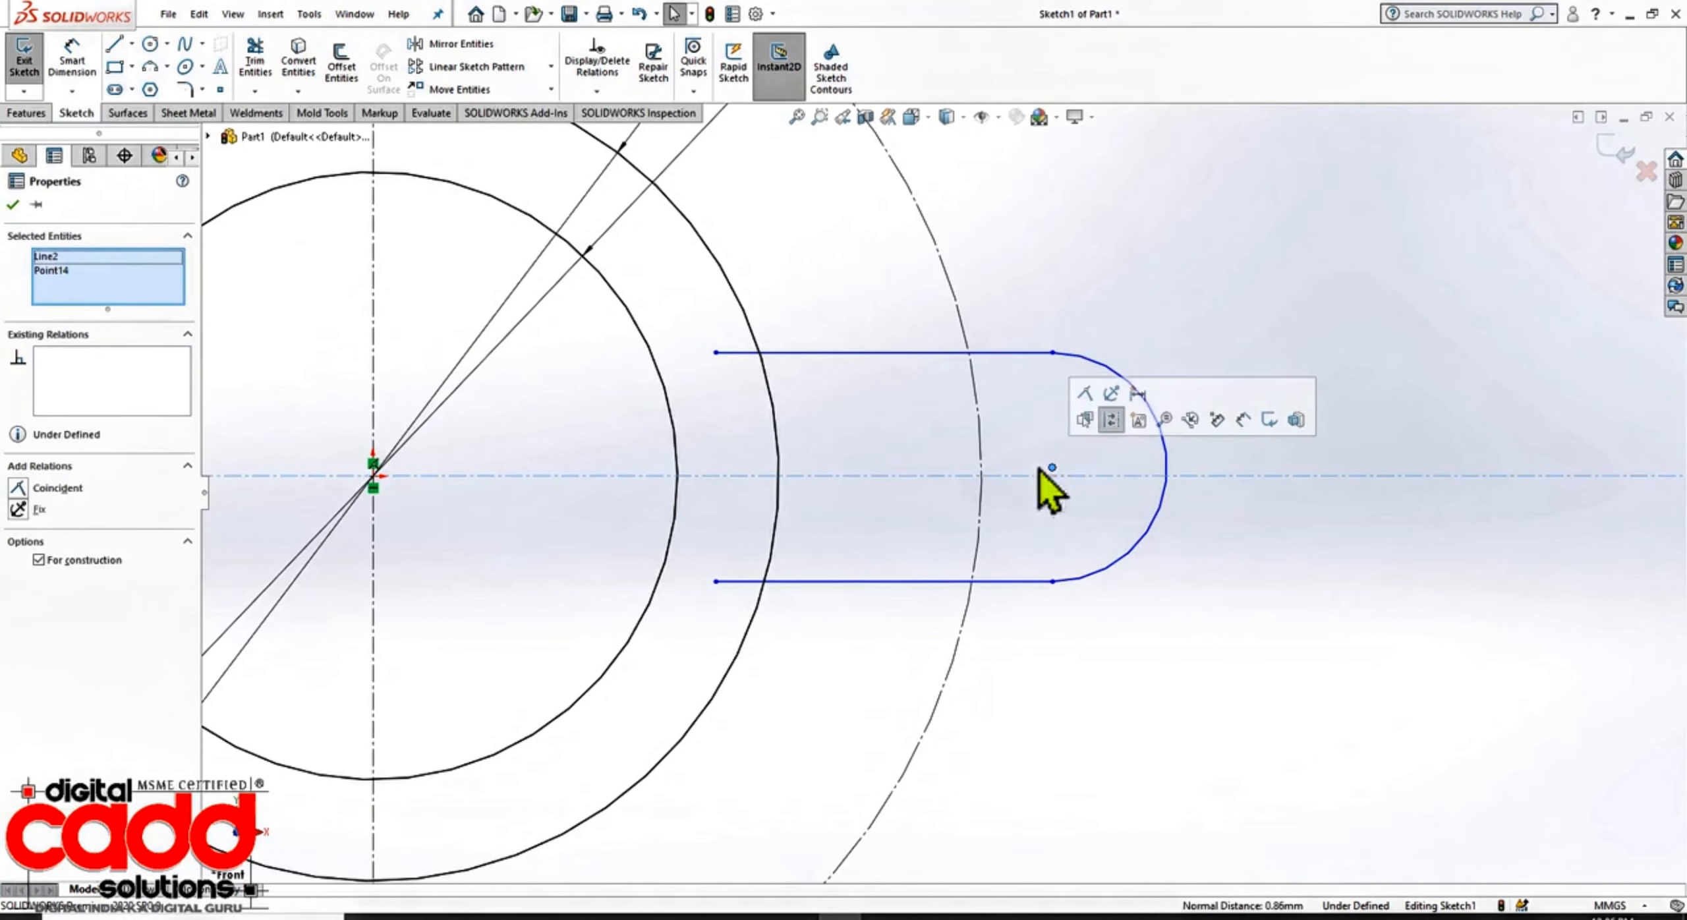
{"action": "left_click", "coordinate": [1086, 395]}
{"action": "left_click", "coordinate": [1107, 267]}
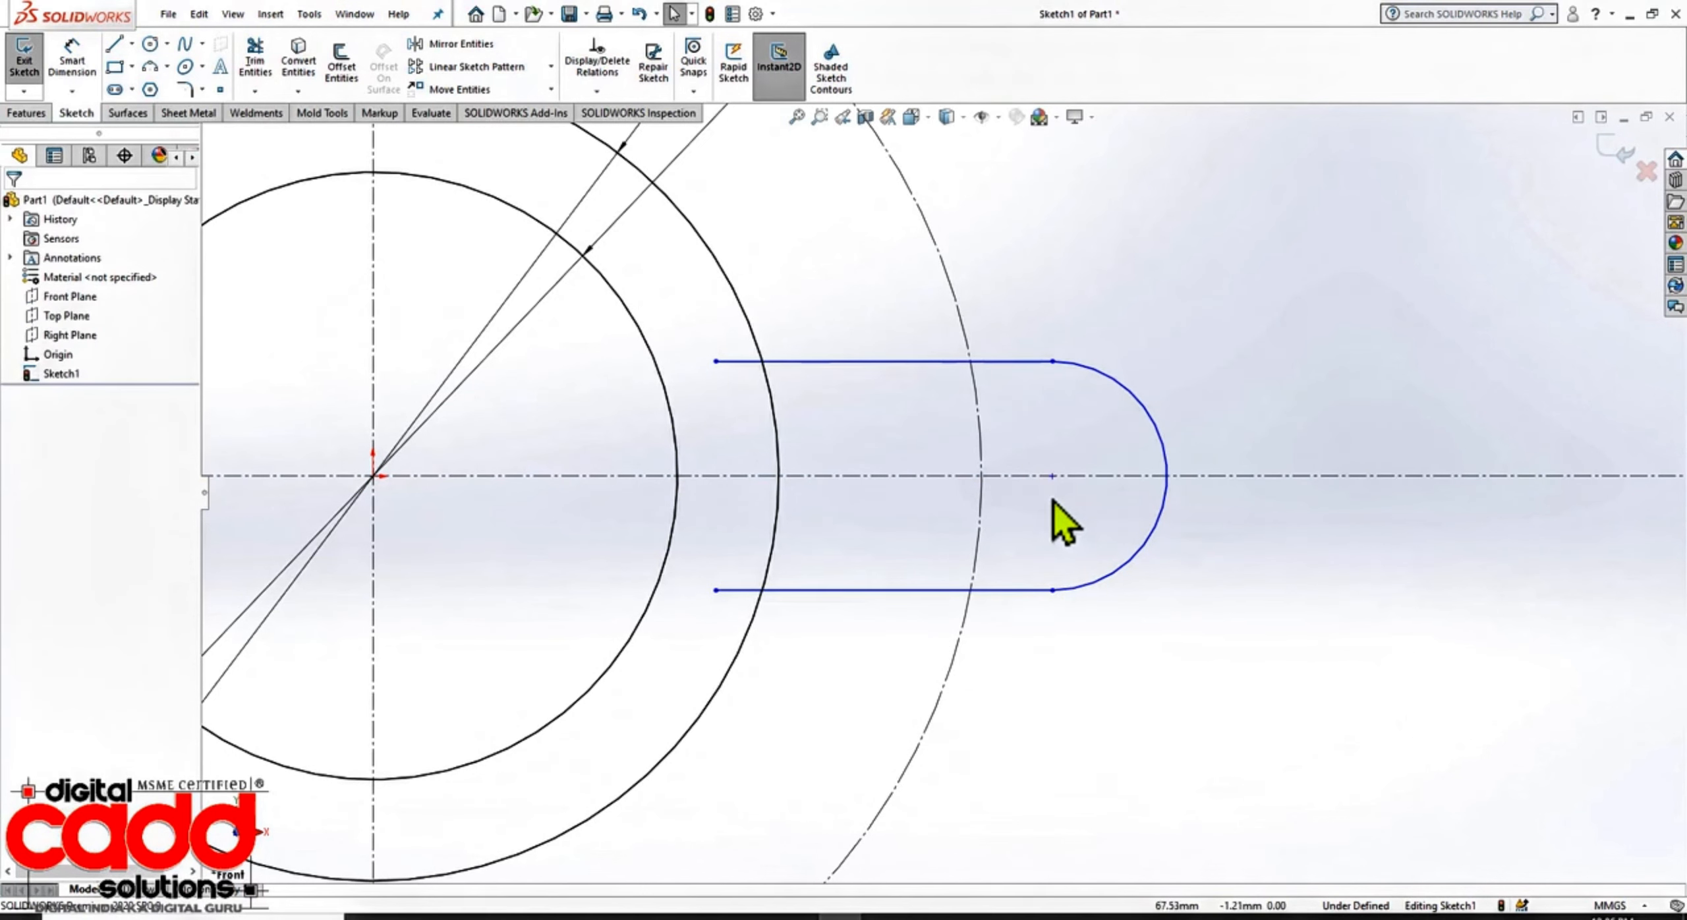
{"action": "left_click", "coordinate": [1050, 479]}
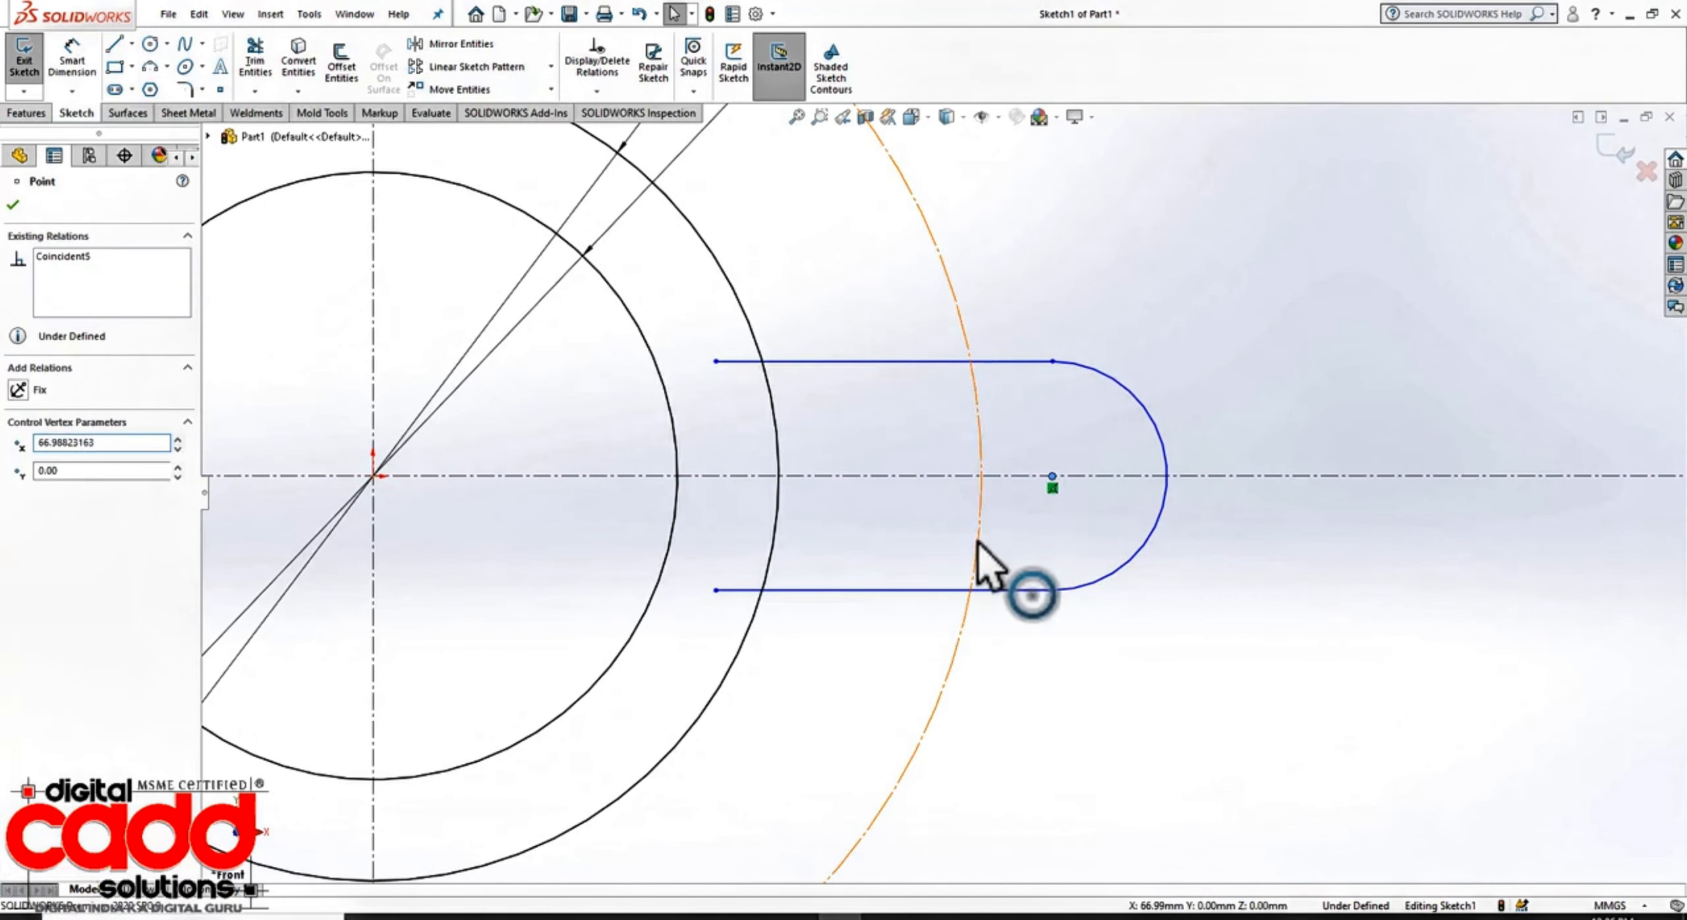
{"action": "left_click", "coordinate": [979, 521], "text": "ctrl"}
{"action": "left_click", "coordinate": [1058, 463]}
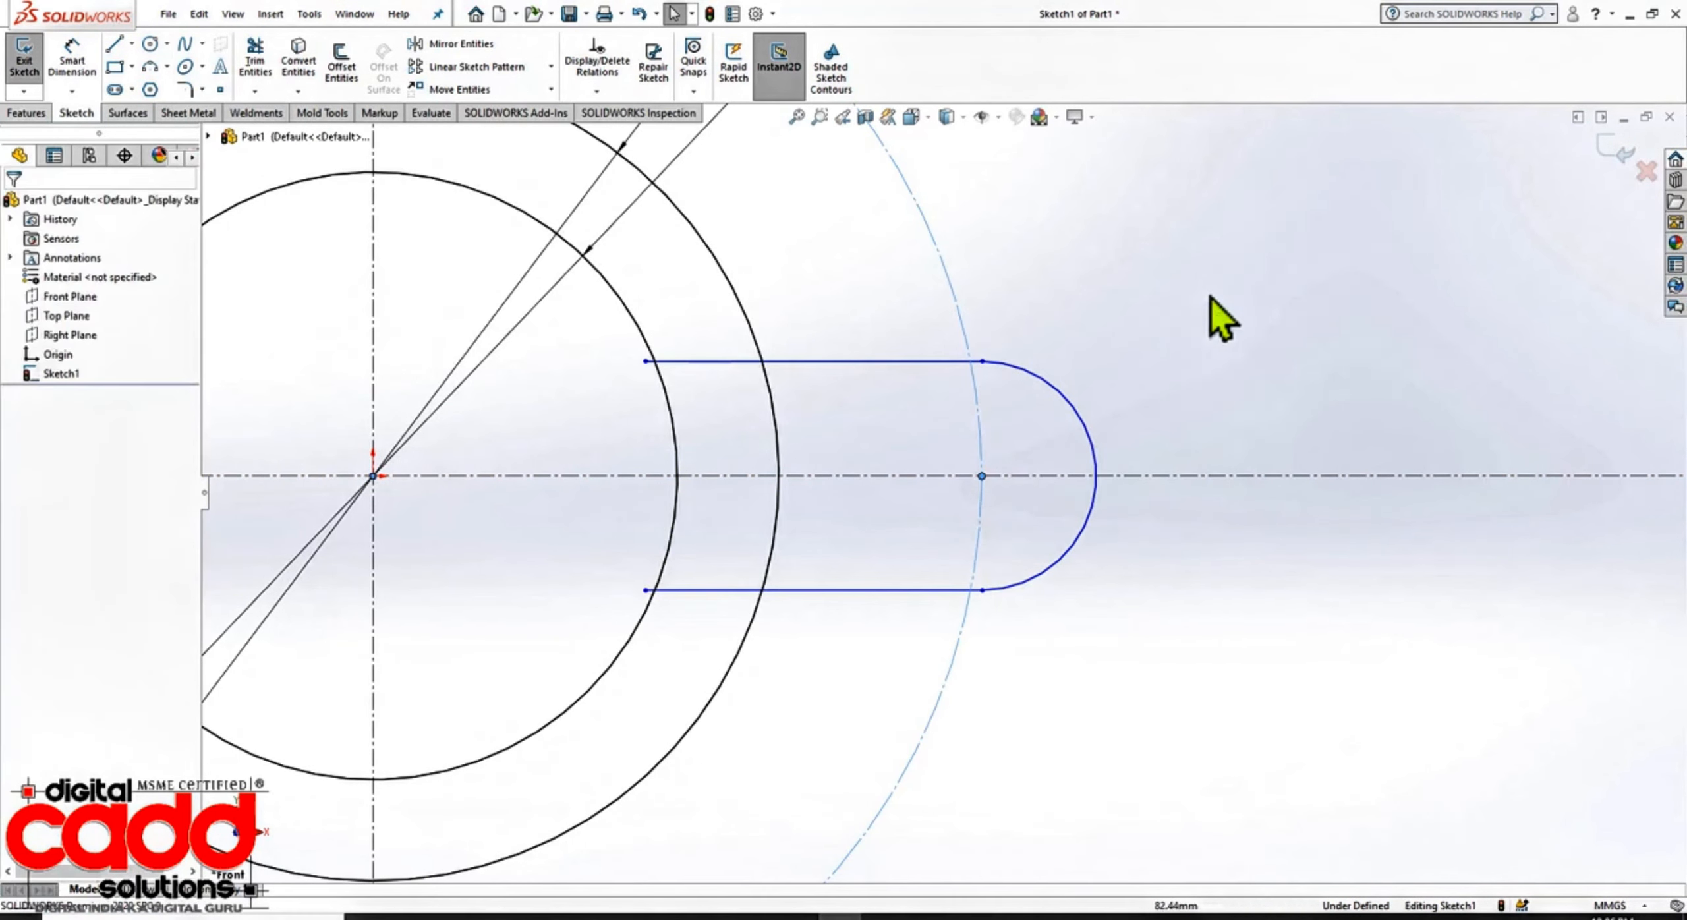
Step: Make the inner endpoints of both arm lines coincident with the 80 mm circle
{"action": "left_click", "coordinate": [646, 362]}
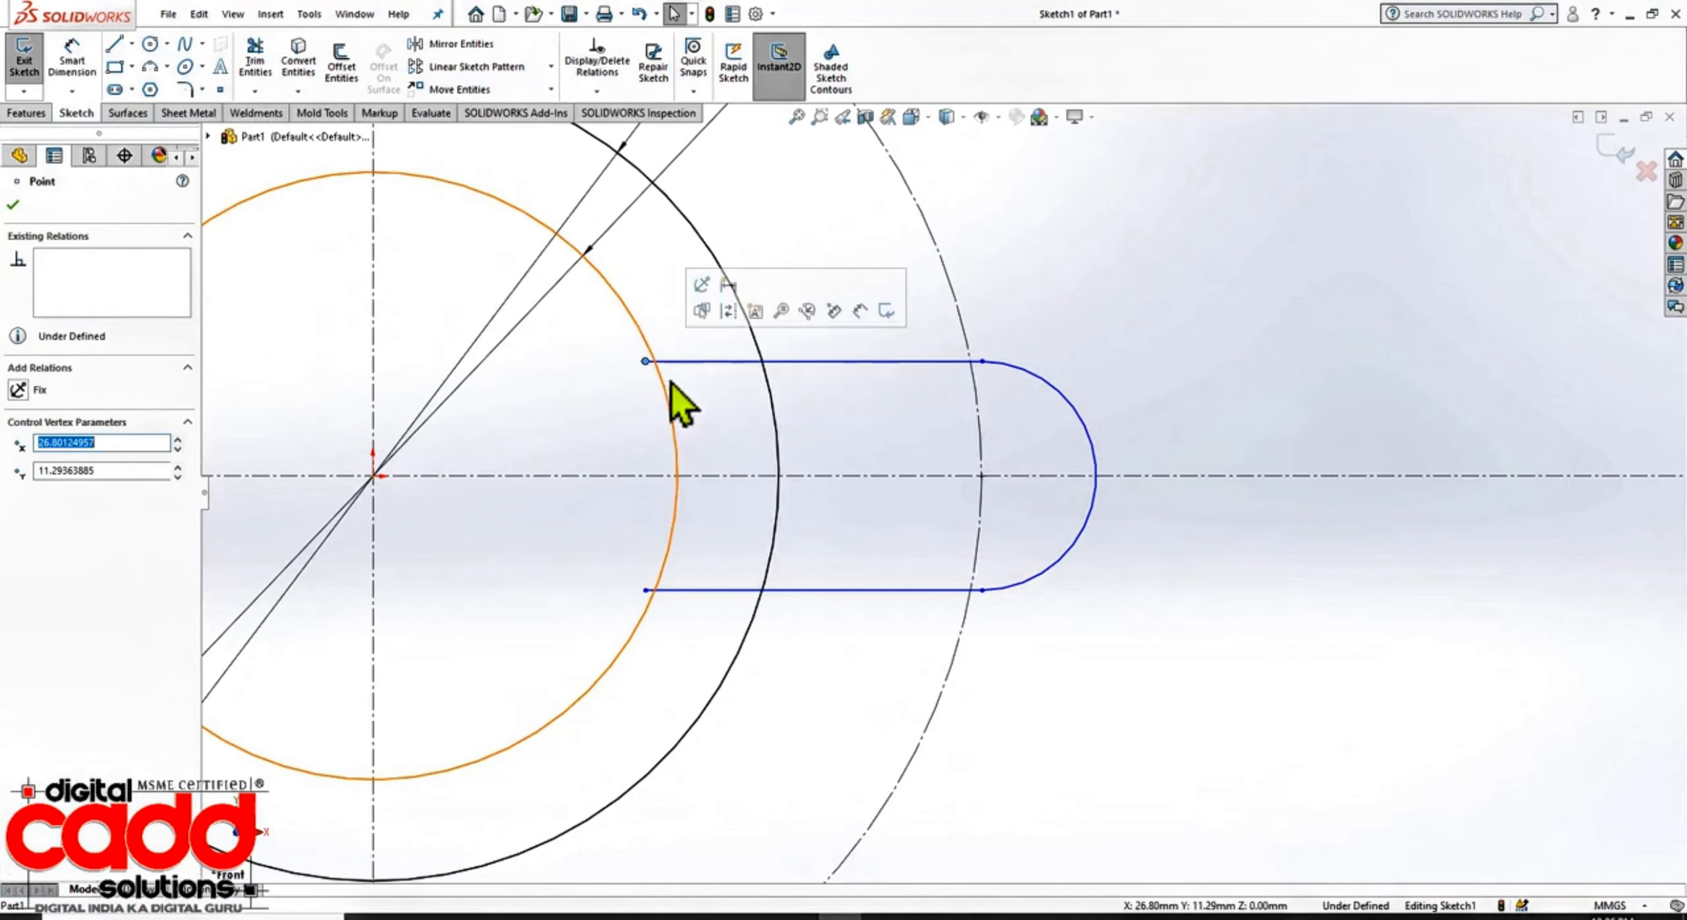
{"action": "left_click", "coordinate": [779, 436], "text": "ctrl"}
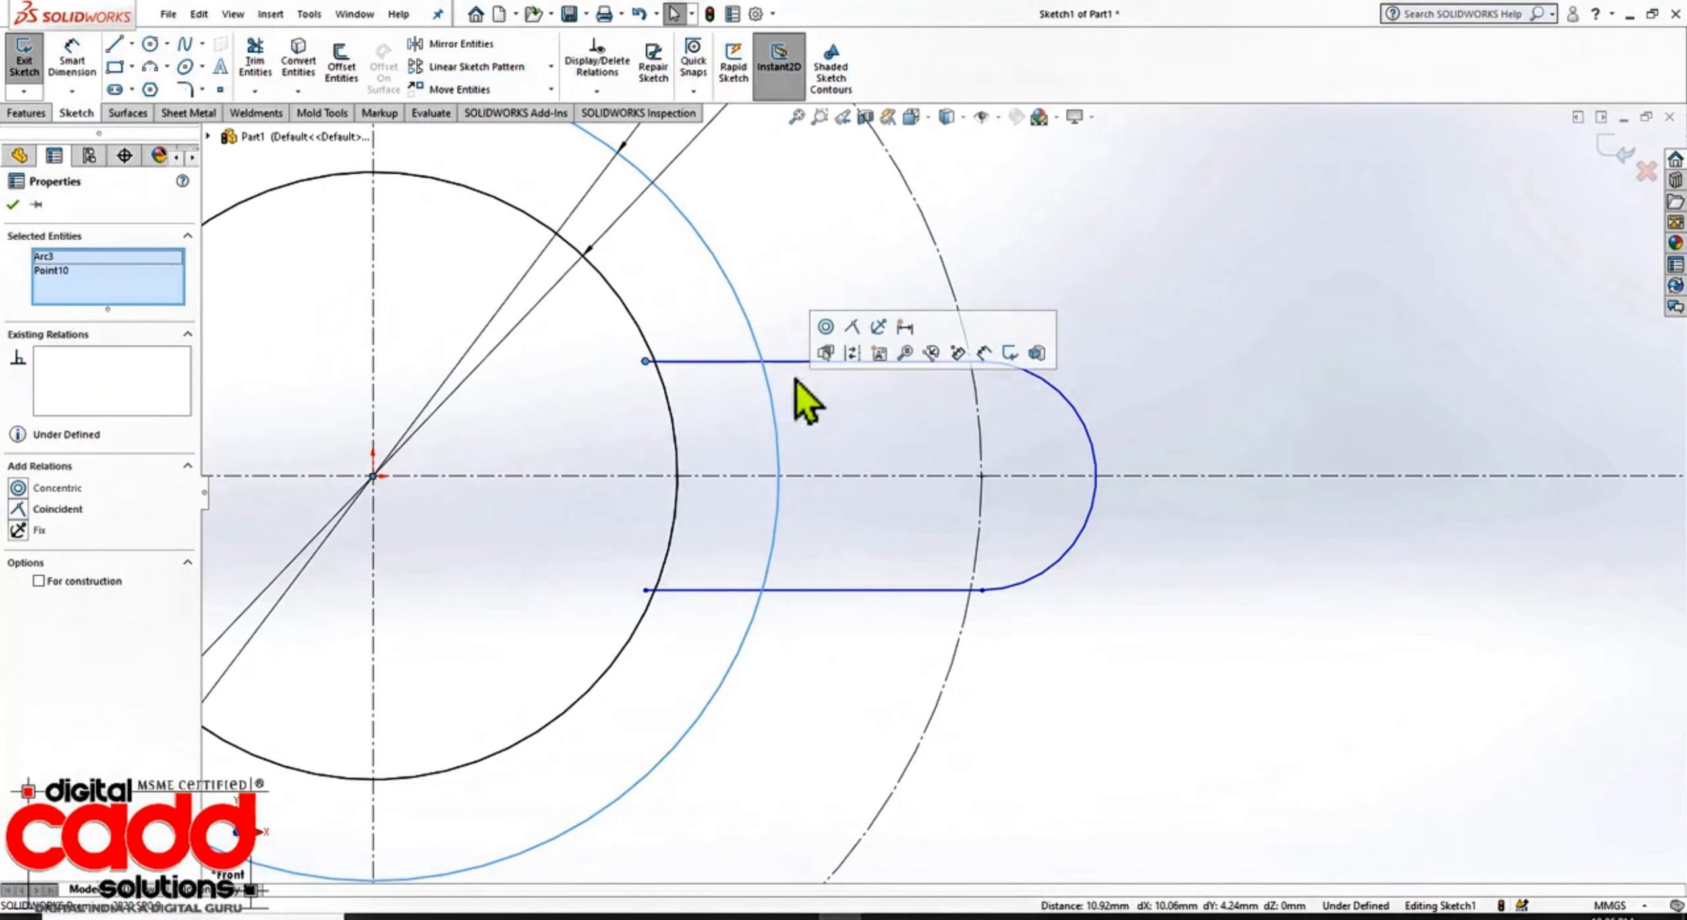
{"action": "left_click", "coordinate": [862, 328]}
{"action": "left_click", "coordinate": [829, 228]}
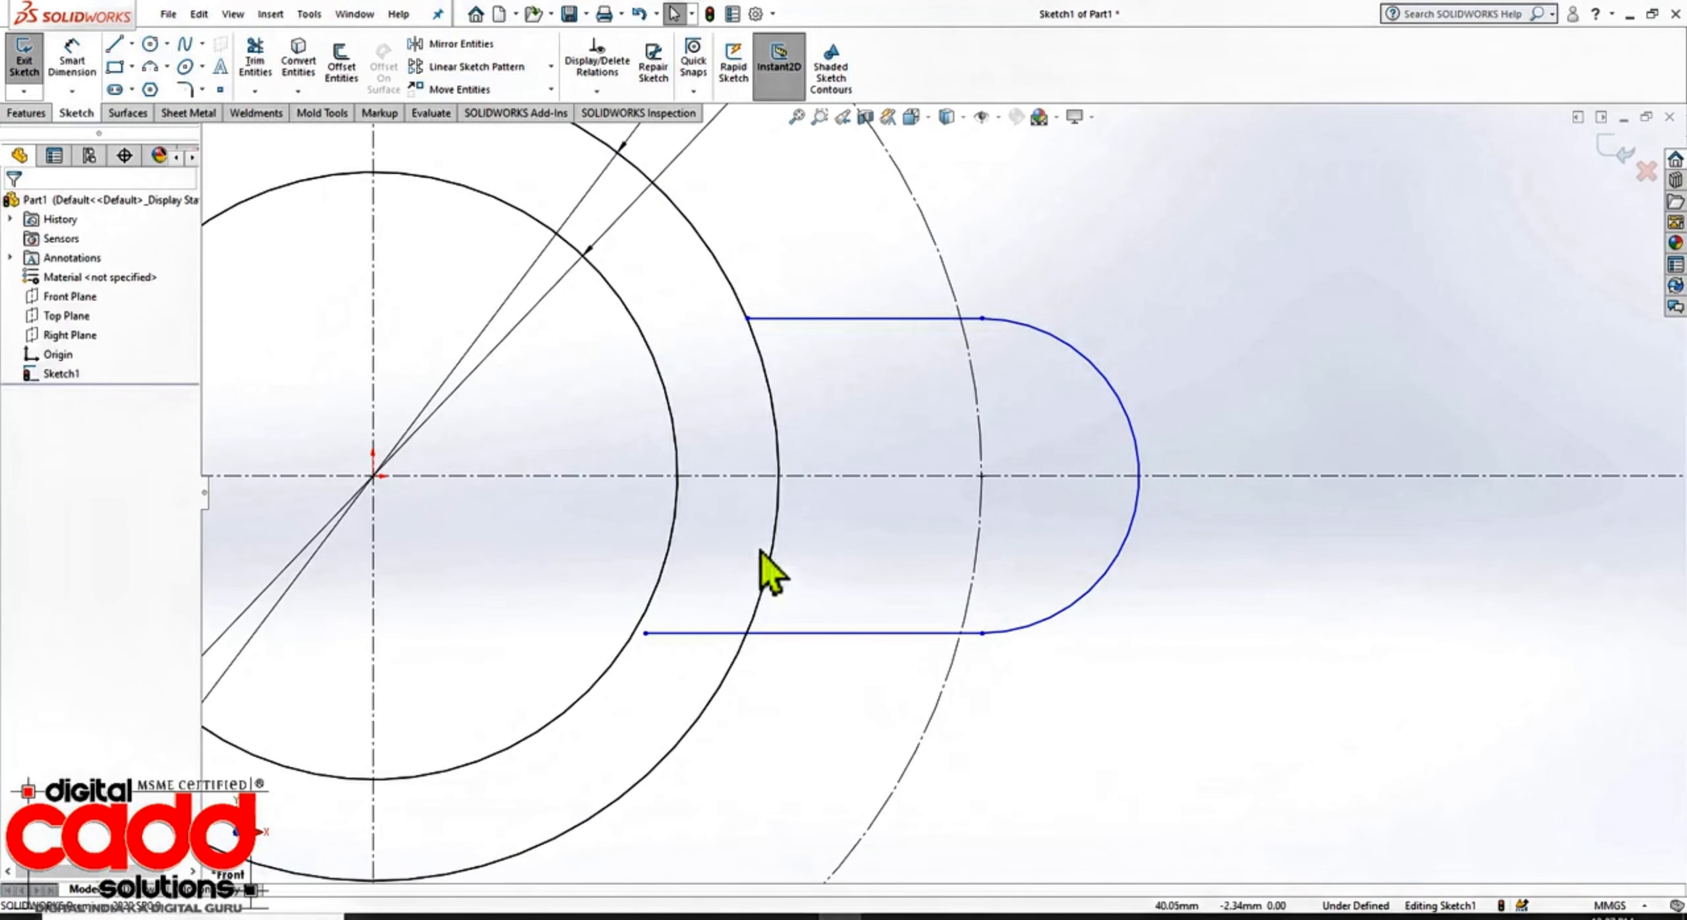
{"action": "left_click", "coordinate": [645, 634]}
{"action": "left_click", "coordinate": [761, 620], "text": "ctrl"}
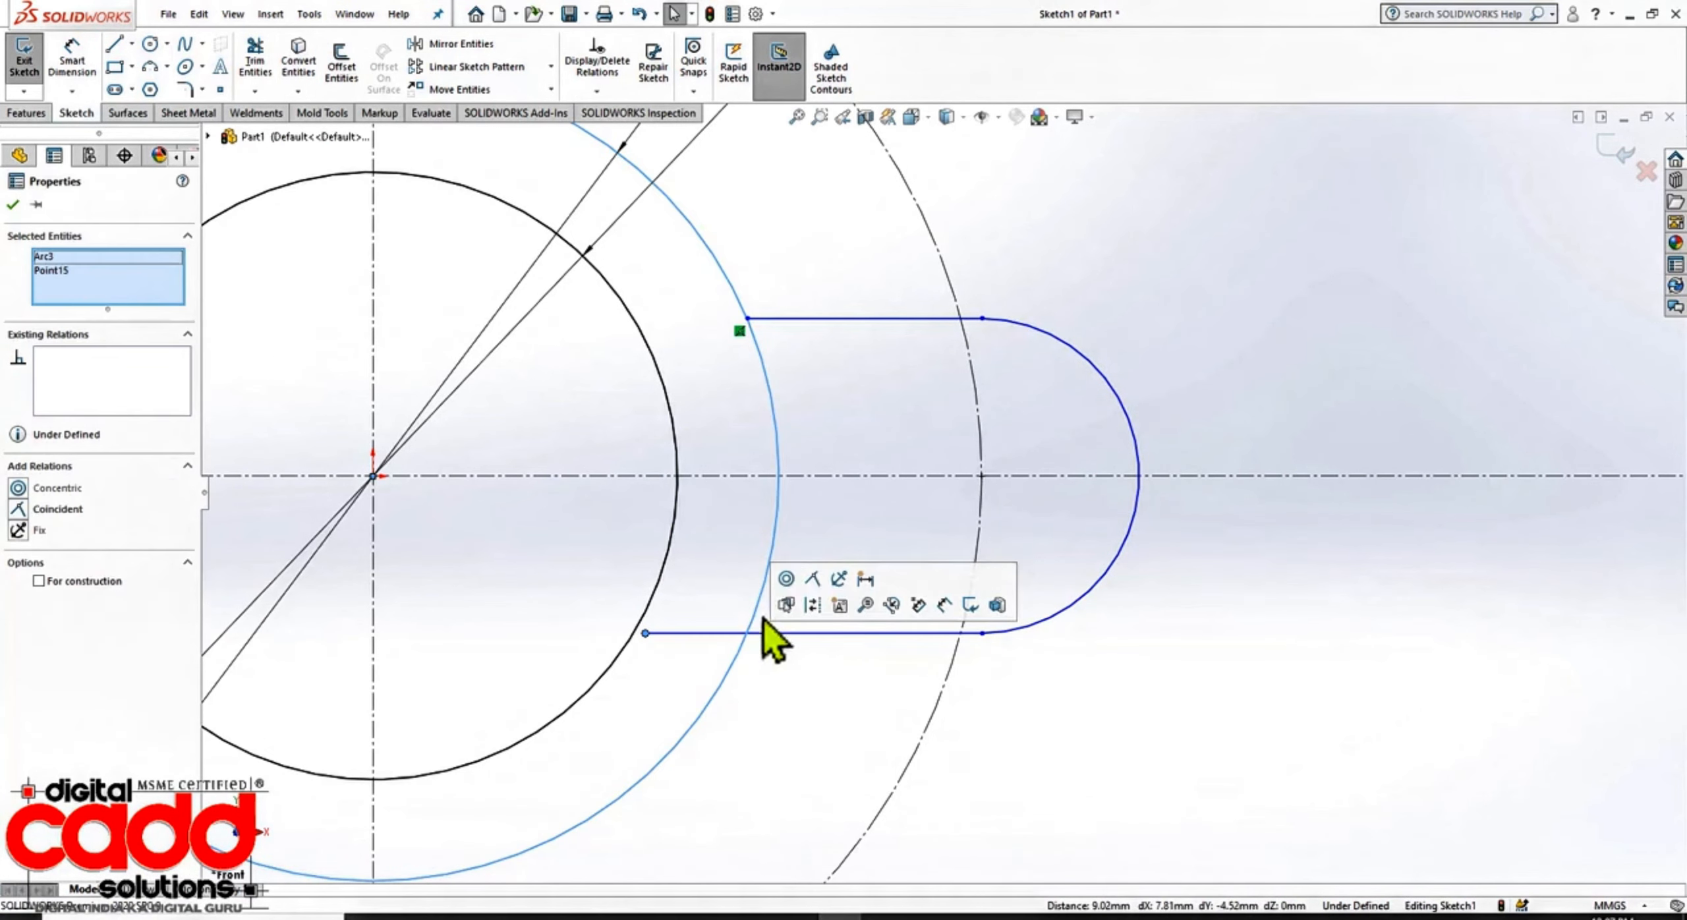
{"action": "left_click", "coordinate": [812, 580]}
{"action": "left_click", "coordinate": [896, 407]}
Step: Check the arm radius in the PDF drawing and dimension the arm's end arc to a radius of 10 mm
{"action": "scroll", "coordinate": [877, 488], "scroll_direction": "up", "scroll_amount": 4}
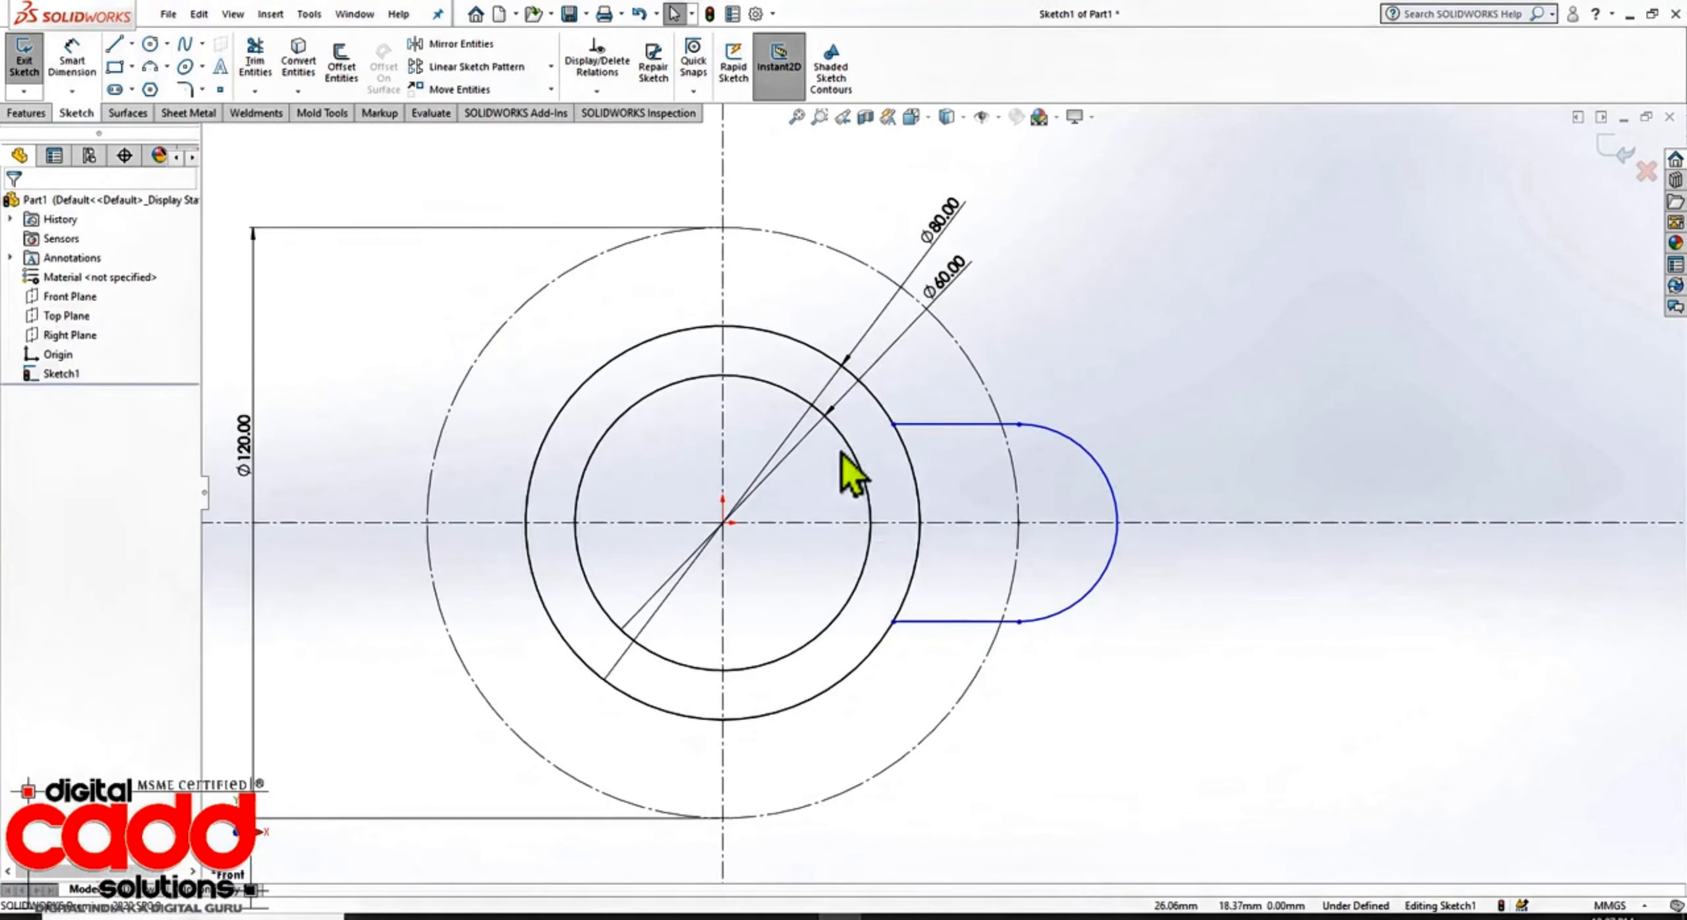
{"action": "left_click", "coordinate": [80, 56]}
{"action": "left_click", "coordinate": [496, 918]}
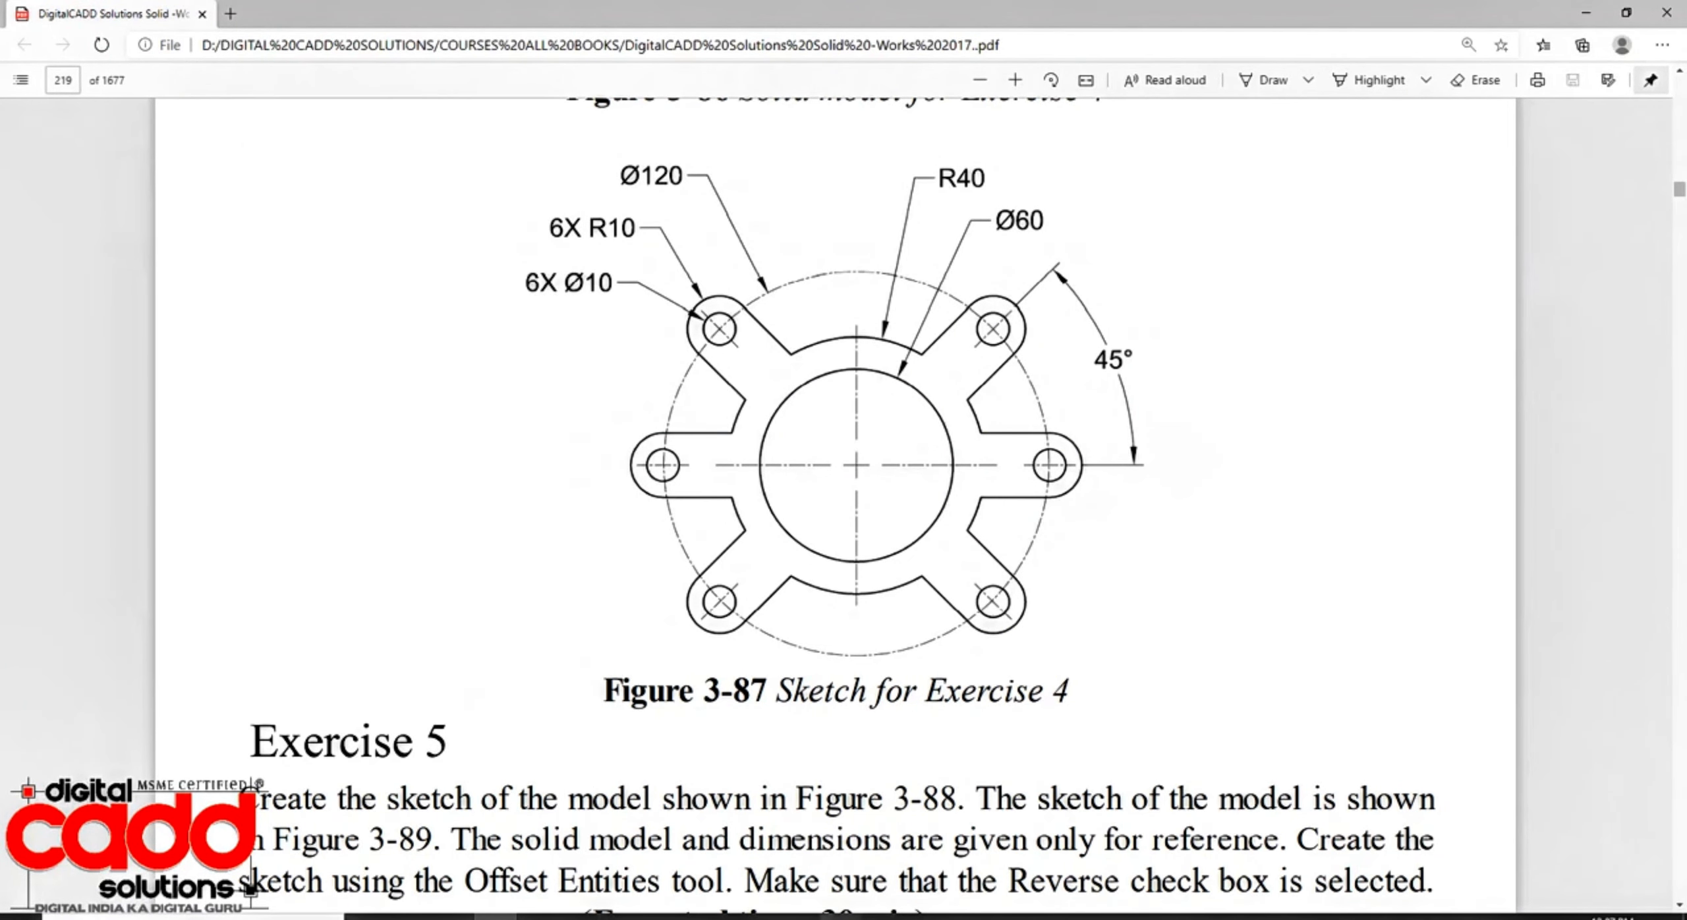
{"action": "left_click", "coordinate": [840, 917]}
{"action": "left_click", "coordinate": [1106, 477]}
{"action": "left_click", "coordinate": [1219, 324]}
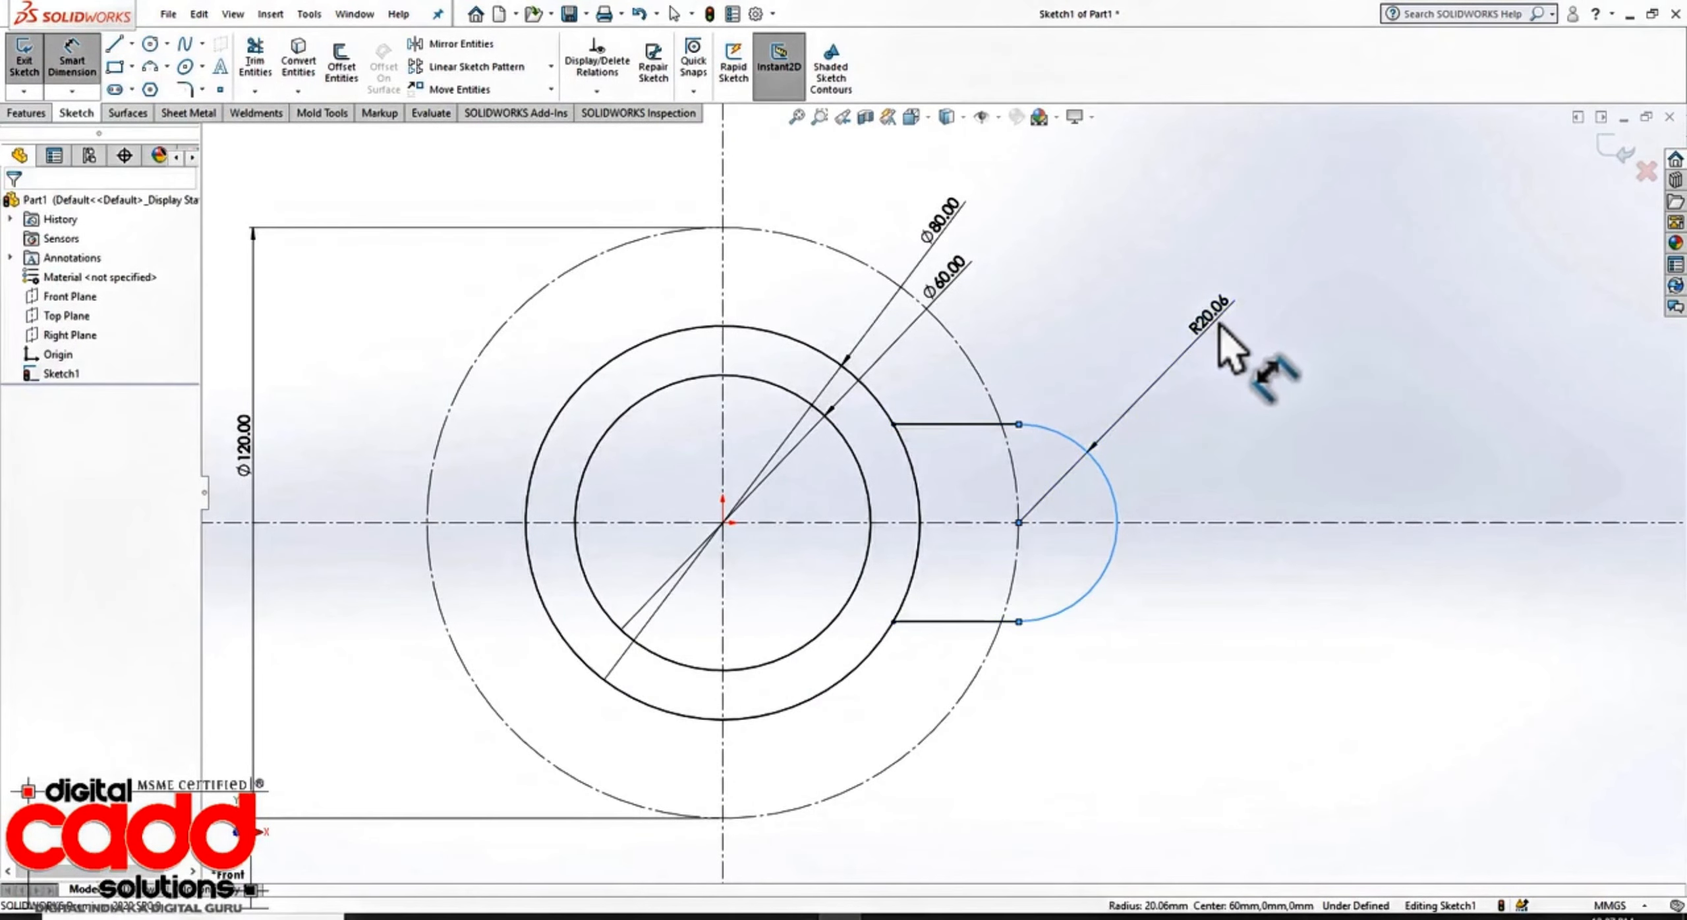
{"action": "type", "text": "10"}
{"action": "key", "text": "Return"}
{"action": "key", "text": "Escape"}
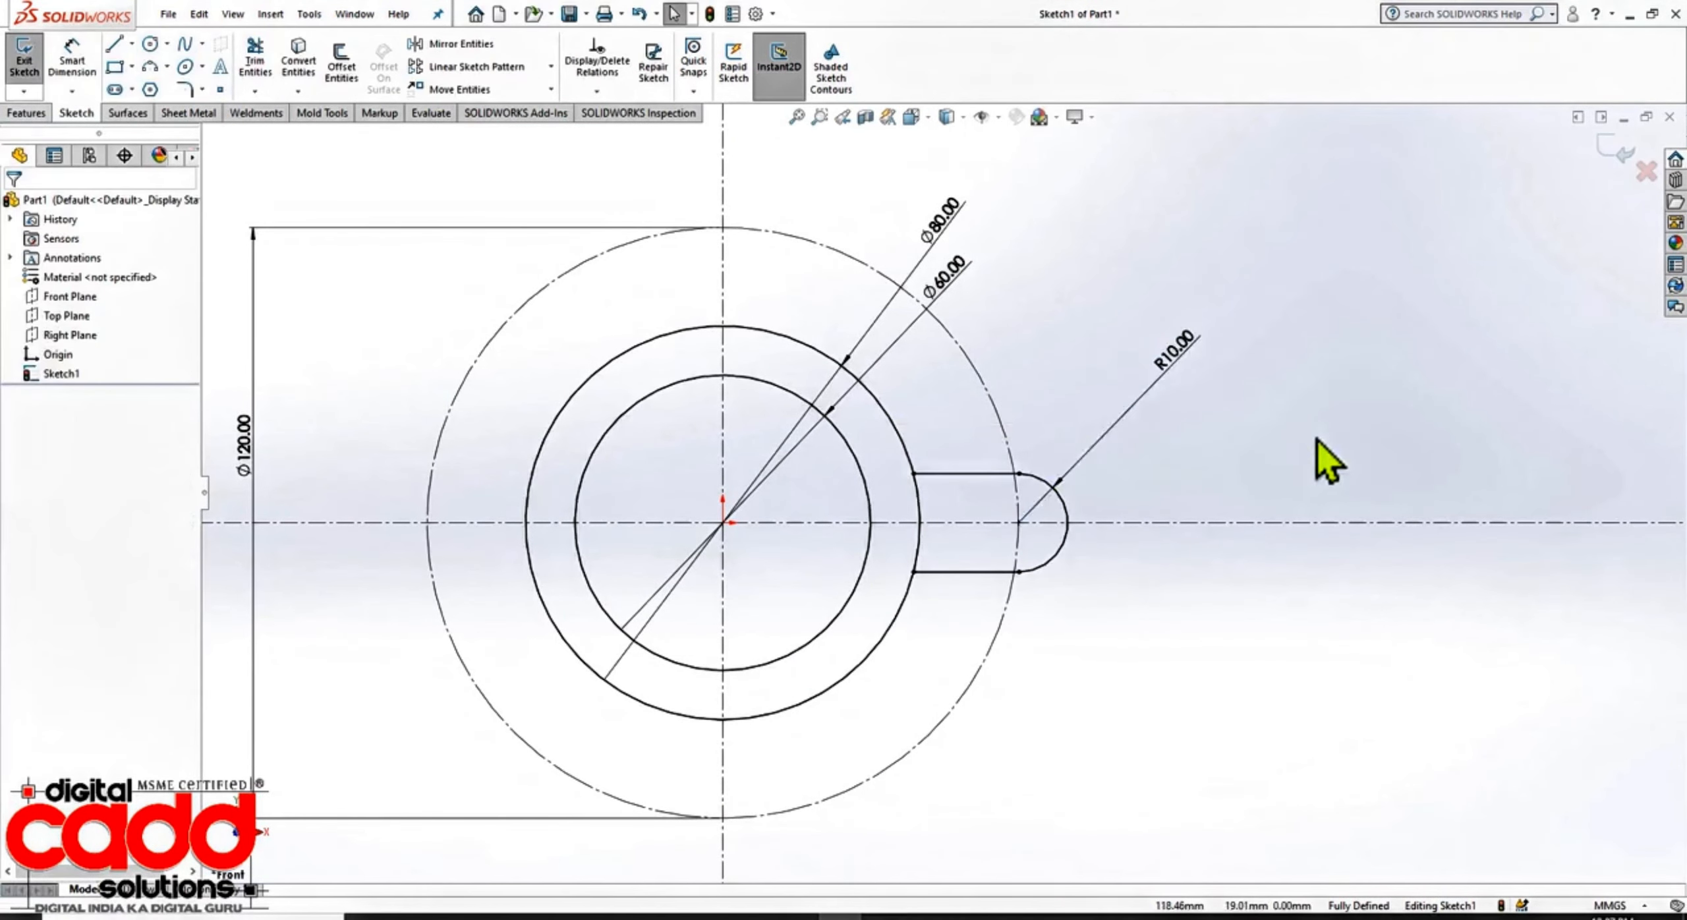
Step: Draw a circle about 13 mm in diameter centred on the arm's end arc
{"action": "scroll", "coordinate": [1328, 461], "scroll_direction": "down", "scroll_amount": 2}
{"action": "left_click", "coordinate": [150, 44]}
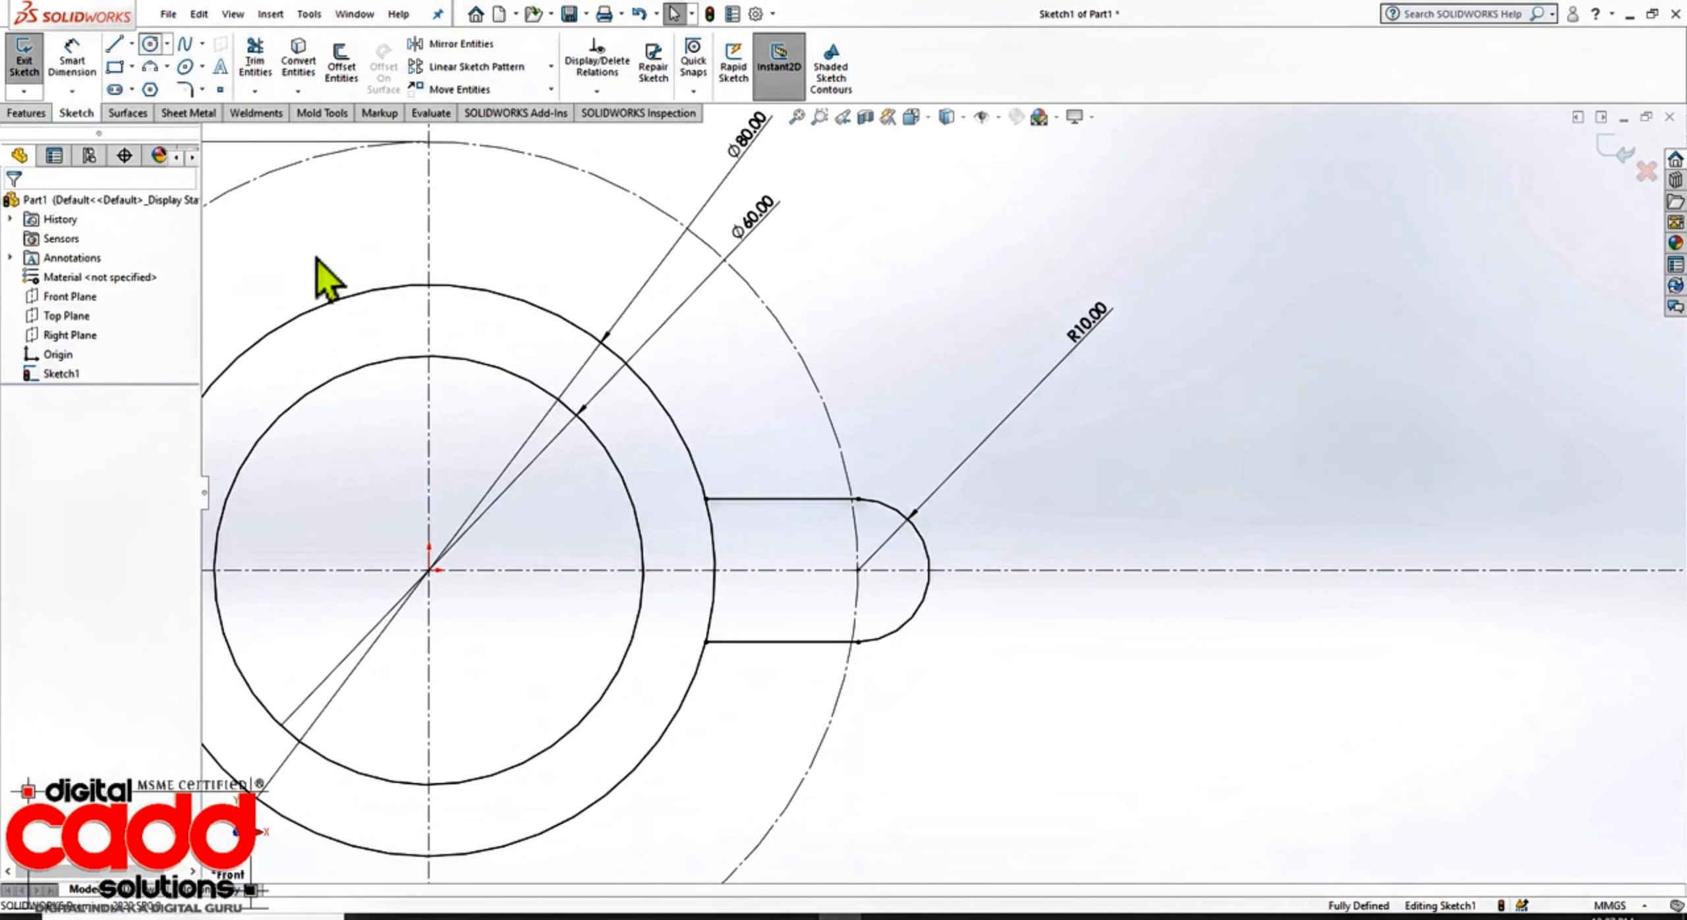
{"action": "left_click", "coordinate": [857, 570]}
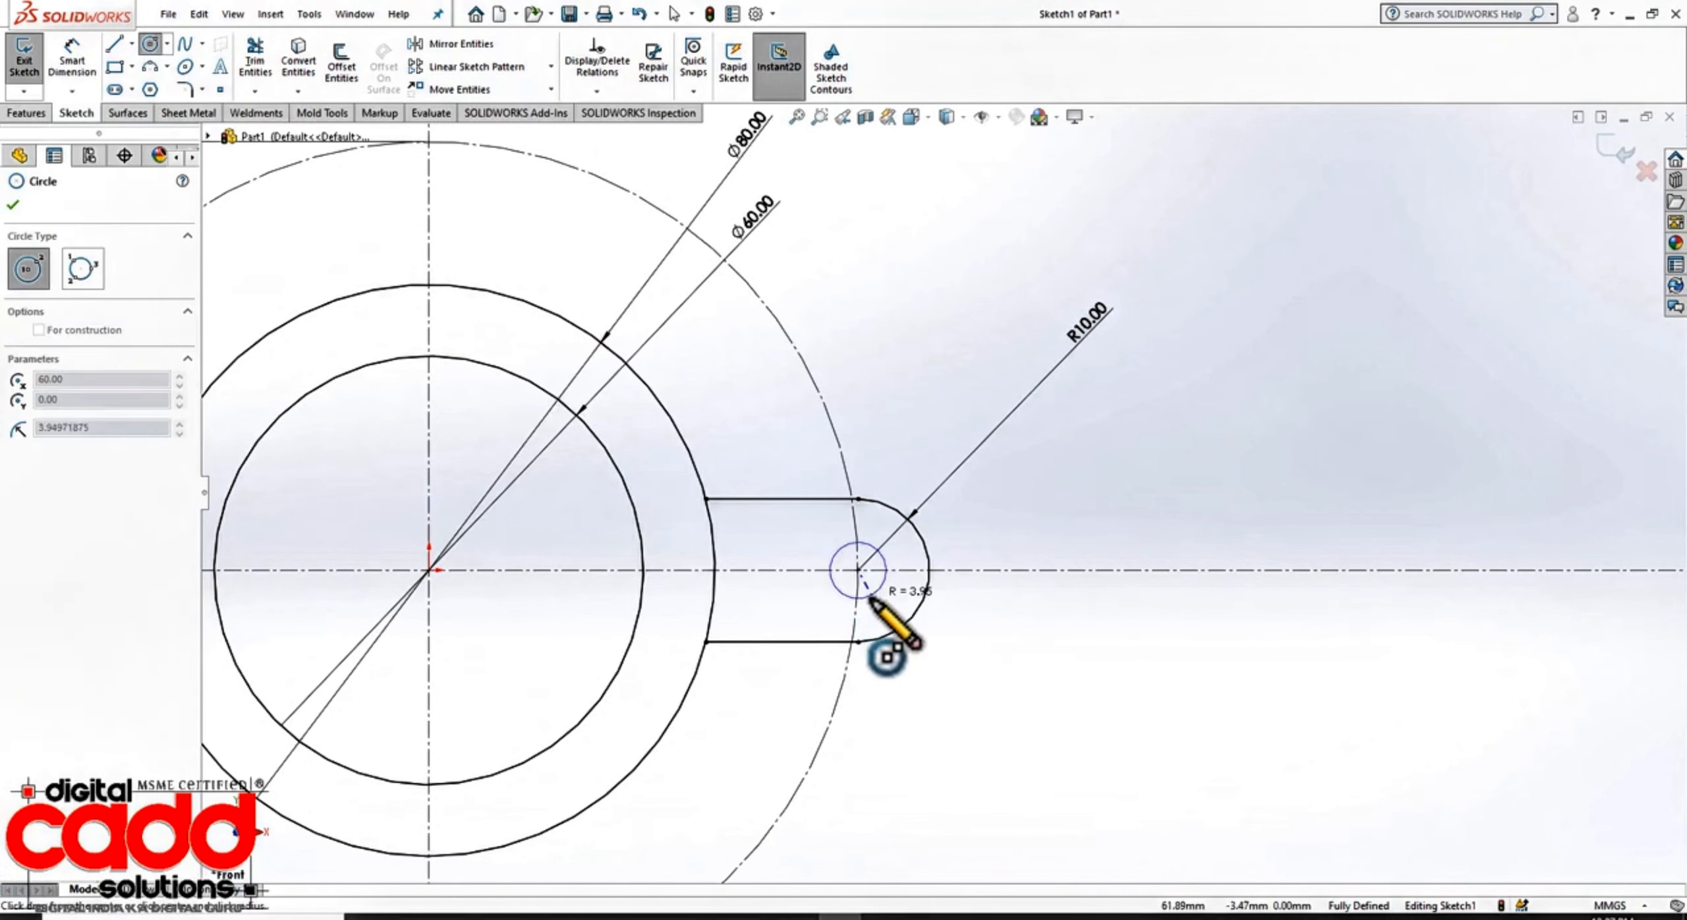
{"action": "left_click", "coordinate": [880, 610]}
Step: Dimension the hole circle in the arm's end to a diameter of 10 mm
{"action": "left_click", "coordinate": [71, 60]}
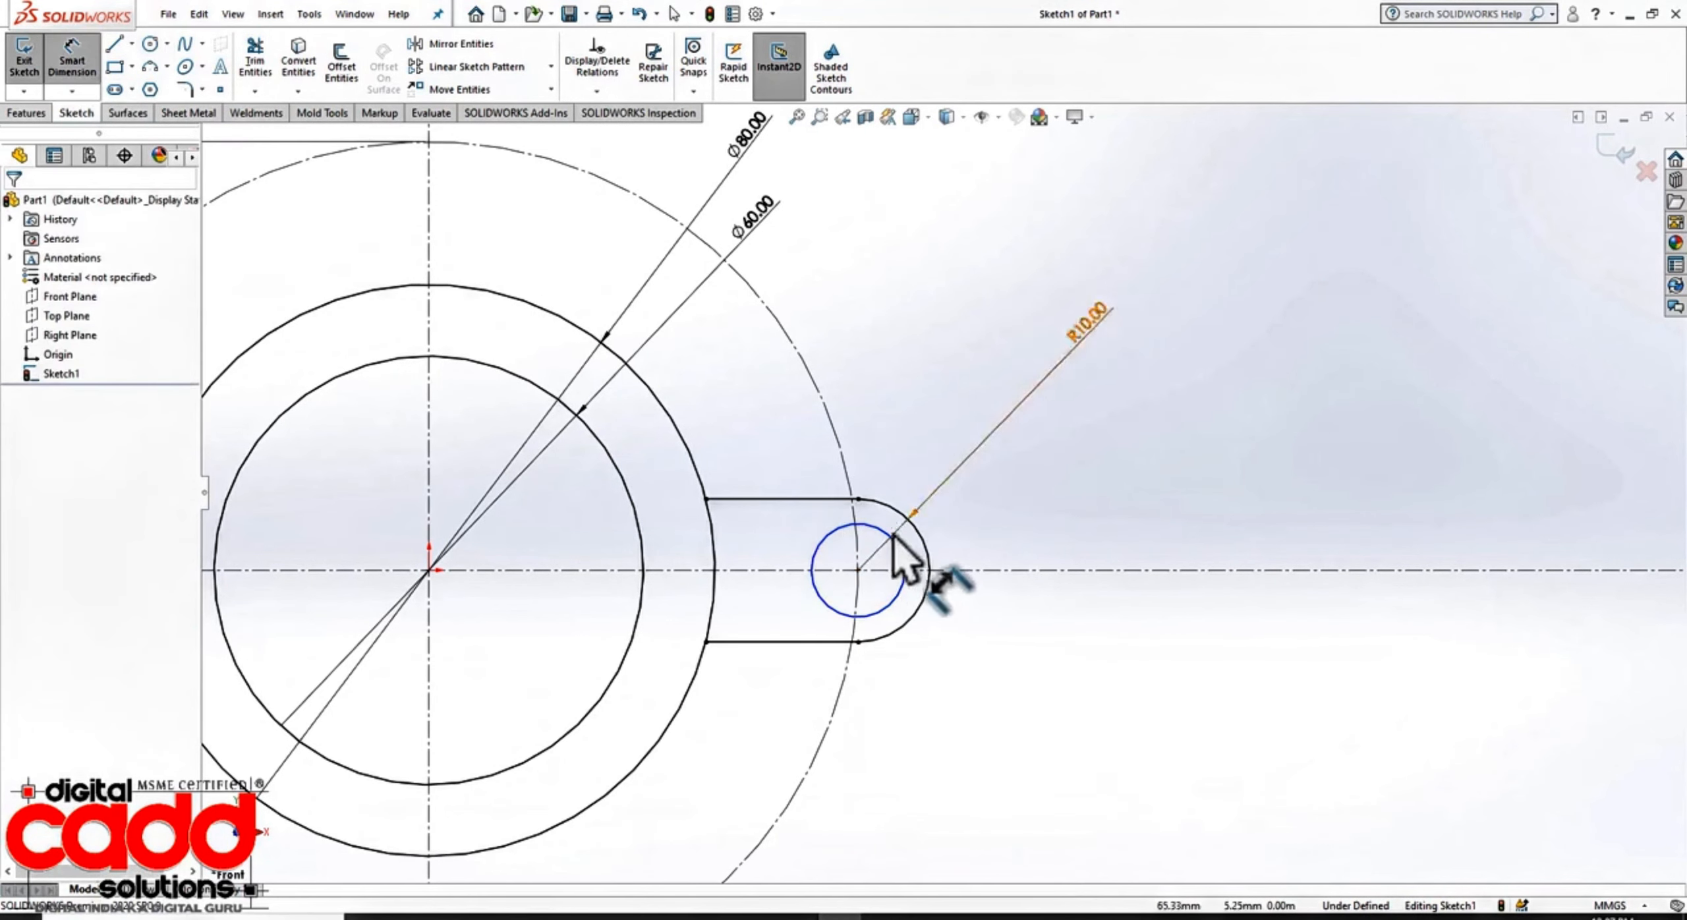
{"action": "left_click", "coordinate": [904, 565]}
{"action": "left_click", "coordinate": [976, 333]}
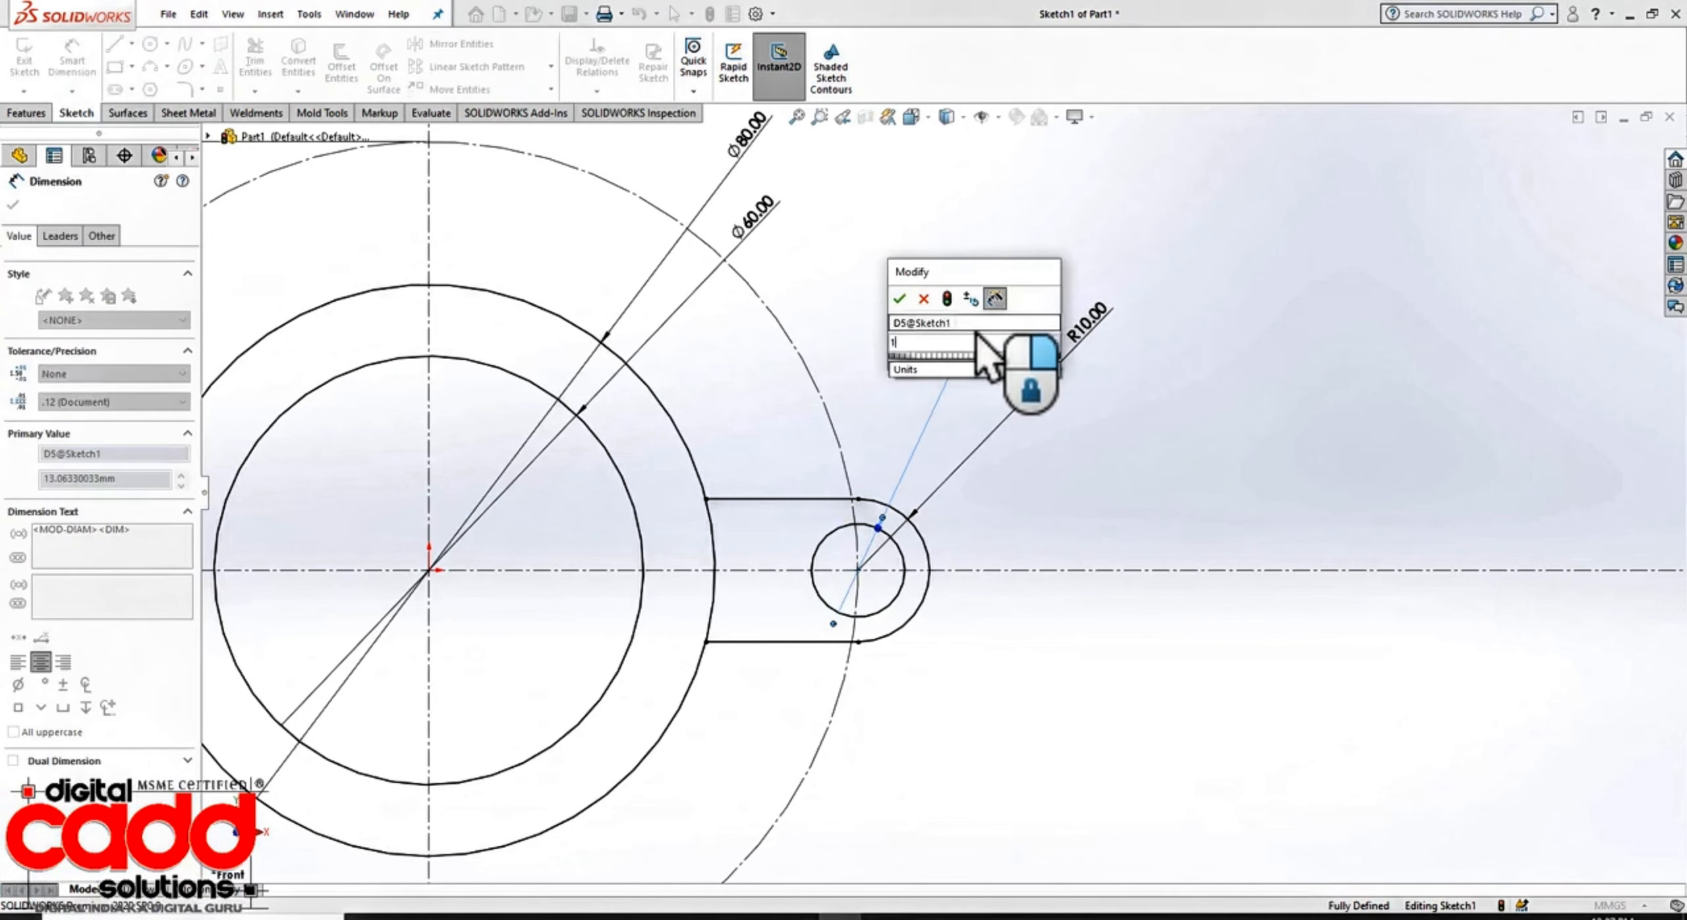
{"action": "type", "text": "10"}
{"action": "key", "text": "Return"}
{"action": "key", "text": "Escape"}
Step: Move the end arc's radius dimension and the hole's diameter dimension closer to the arm
{"action": "scroll", "coordinate": [1094, 487], "scroll_direction": "up", "scroll_amount": 1}
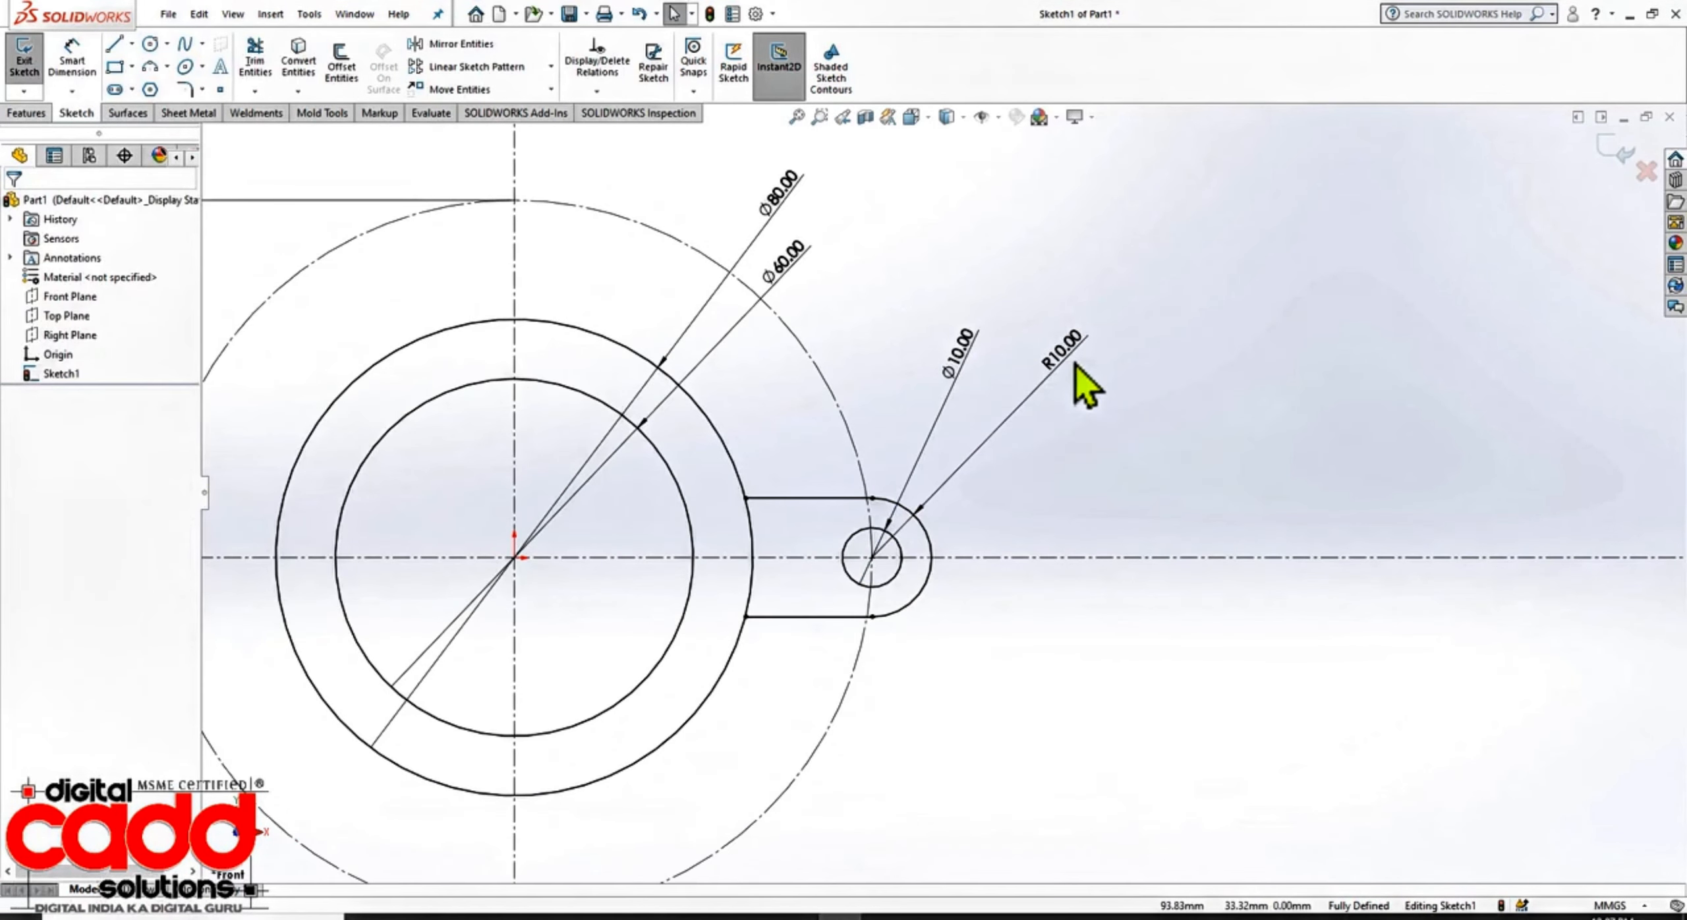
{"action": "mouse_move", "coordinate": [1092, 396]}
{"action": "left_mouse_down"}
{"action": "mouse_move", "coordinate": [975, 490]}
{"action": "mouse_move", "coordinate": [983, 506]}
{"action": "left_mouse_up"}
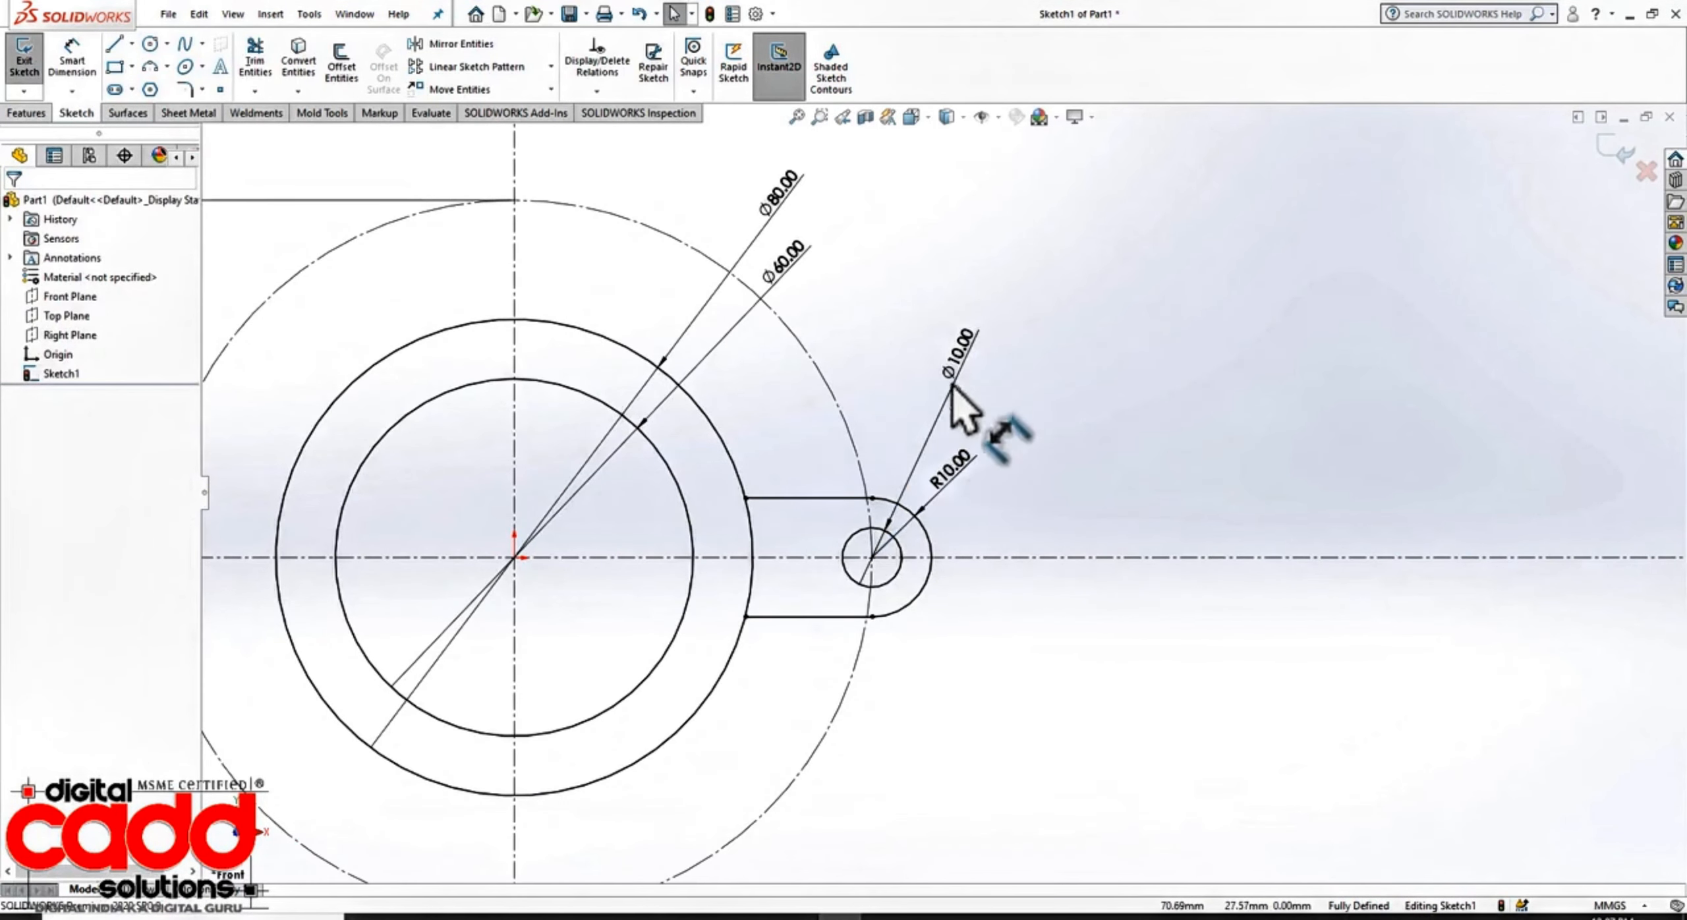
{"action": "left_click_drag", "start_coordinate": [961, 407], "coordinate": [930, 491]}
{"action": "left_click", "coordinate": [920, 702]}
Step: Set up a circular sketch pattern of the arm outline and hole about the origin with 8 equally spaced instances over 360°, checking the PDF drawing
{"action": "scroll", "coordinate": [920, 701], "scroll_direction": "up", "scroll_amount": 4}
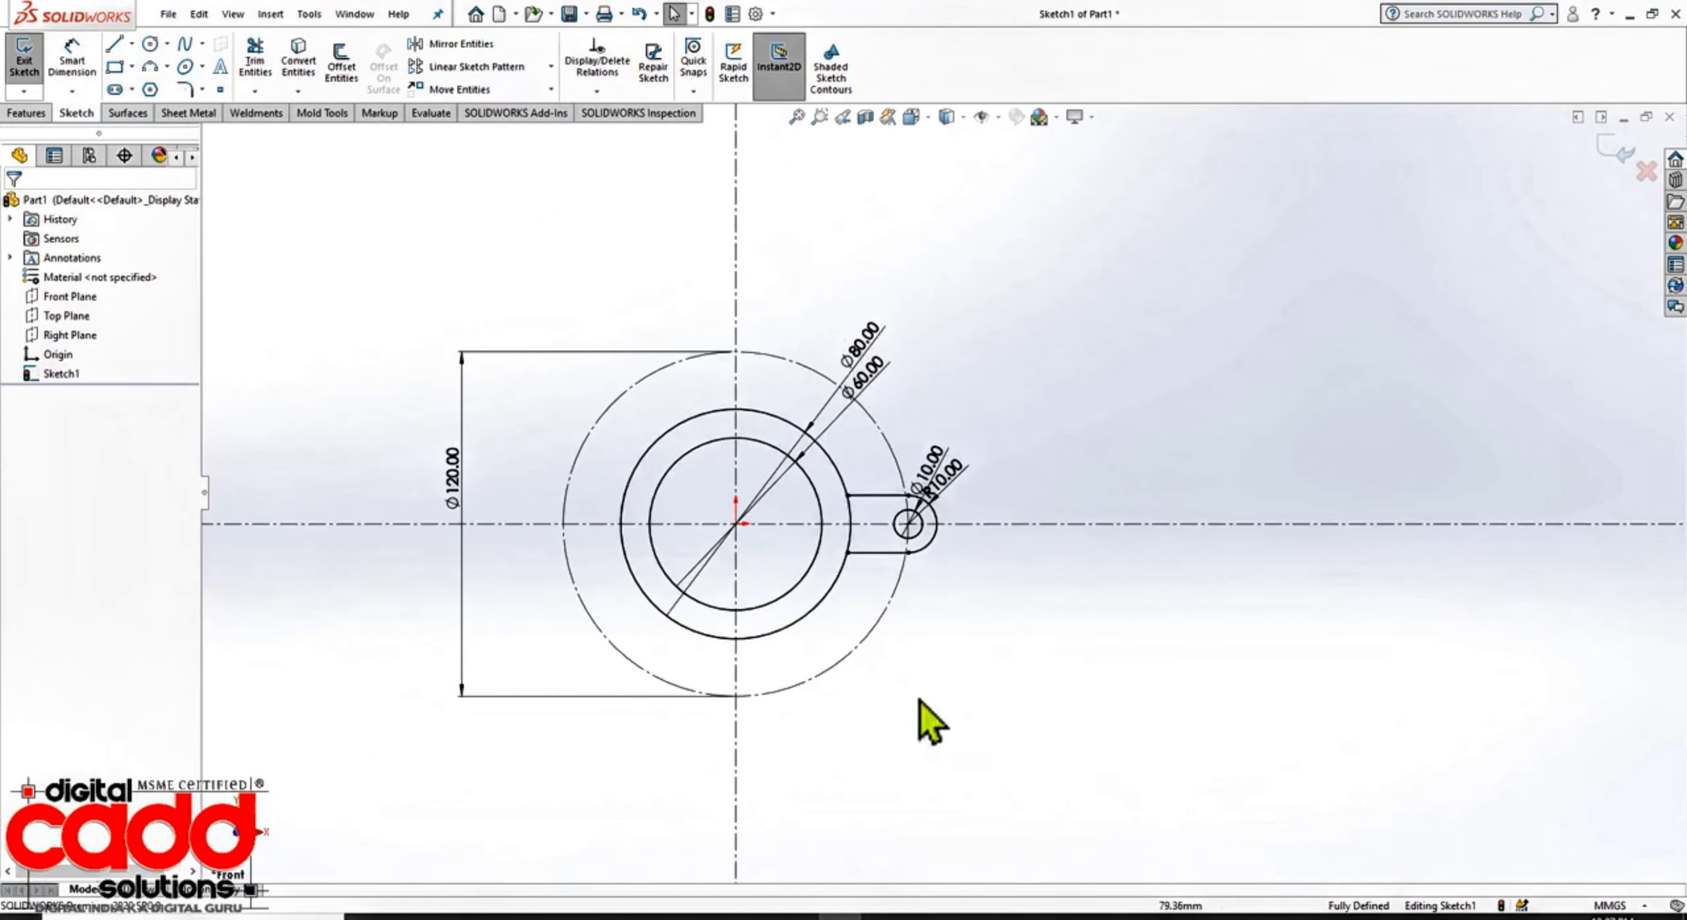
{"action": "scroll", "coordinate": [832, 481], "scroll_direction": "down", "scroll_amount": 3}
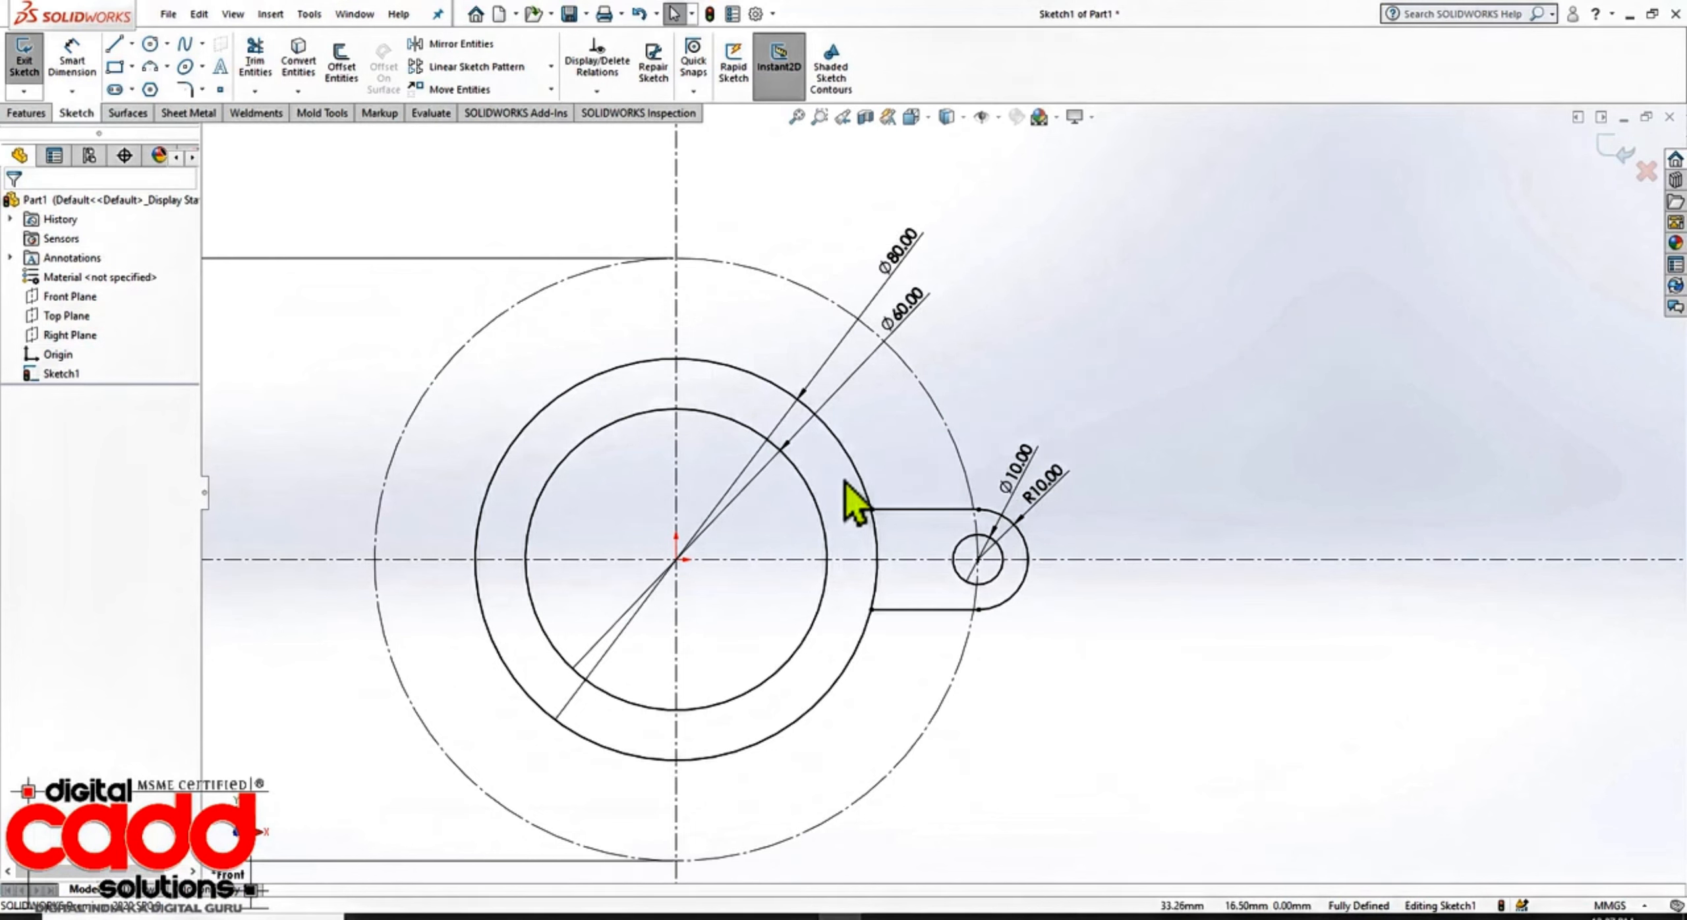
{"action": "left_click_drag", "start_coordinate": [842, 477], "coordinate": [1062, 646]}
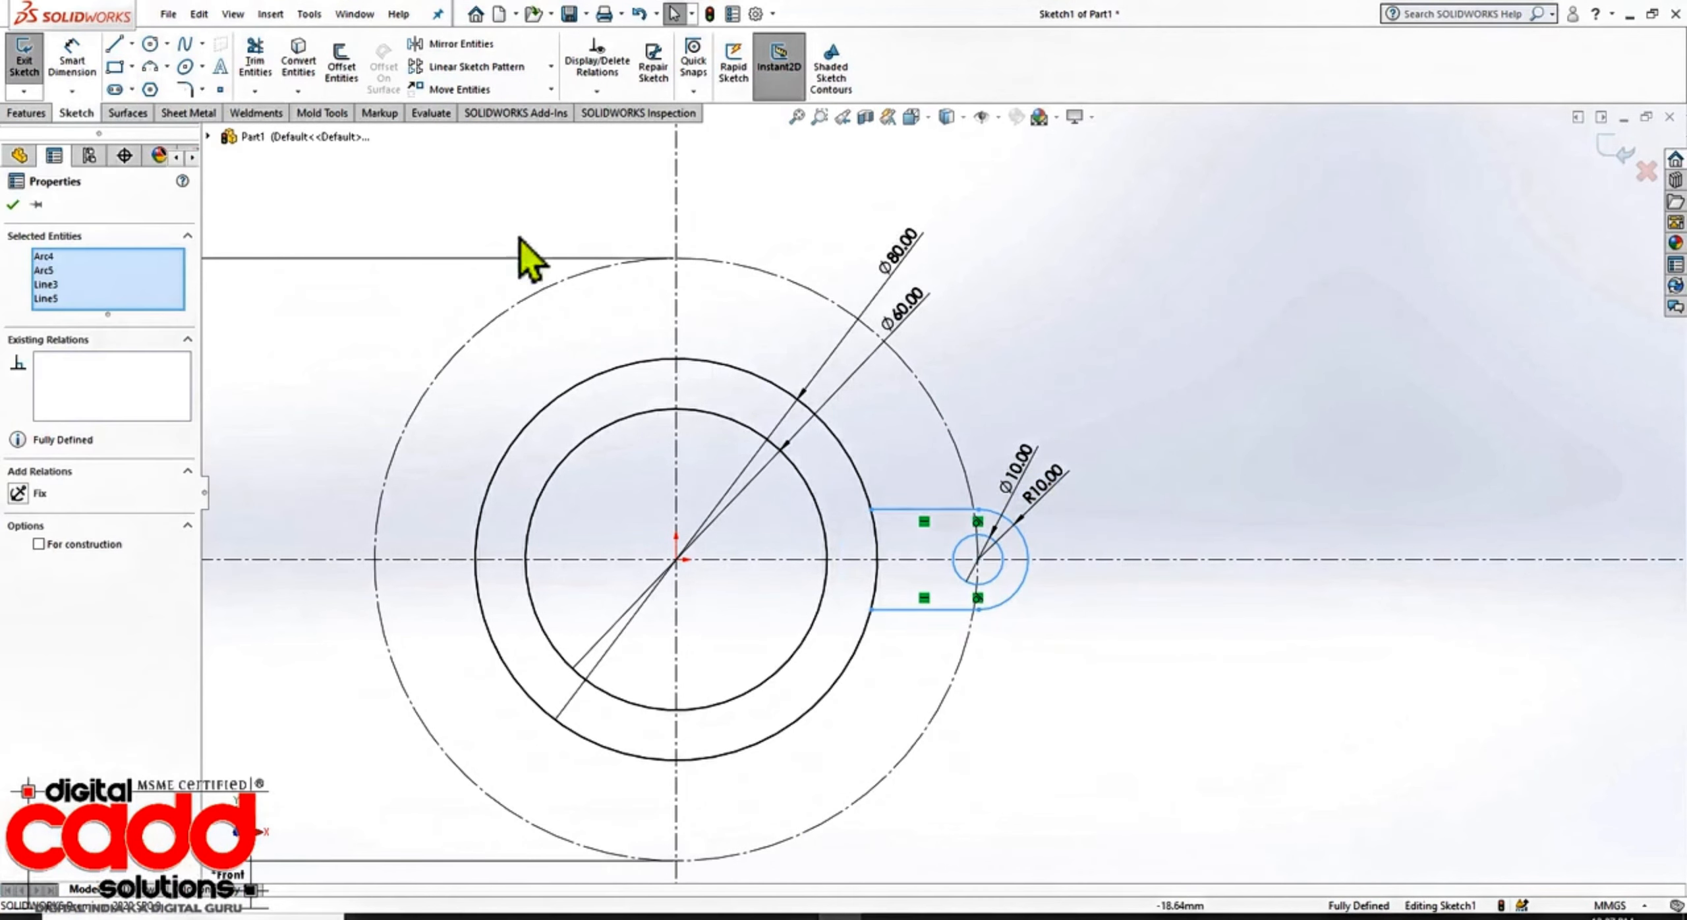
{"action": "left_click", "coordinate": [551, 67]}
{"action": "left_click", "coordinate": [482, 111]}
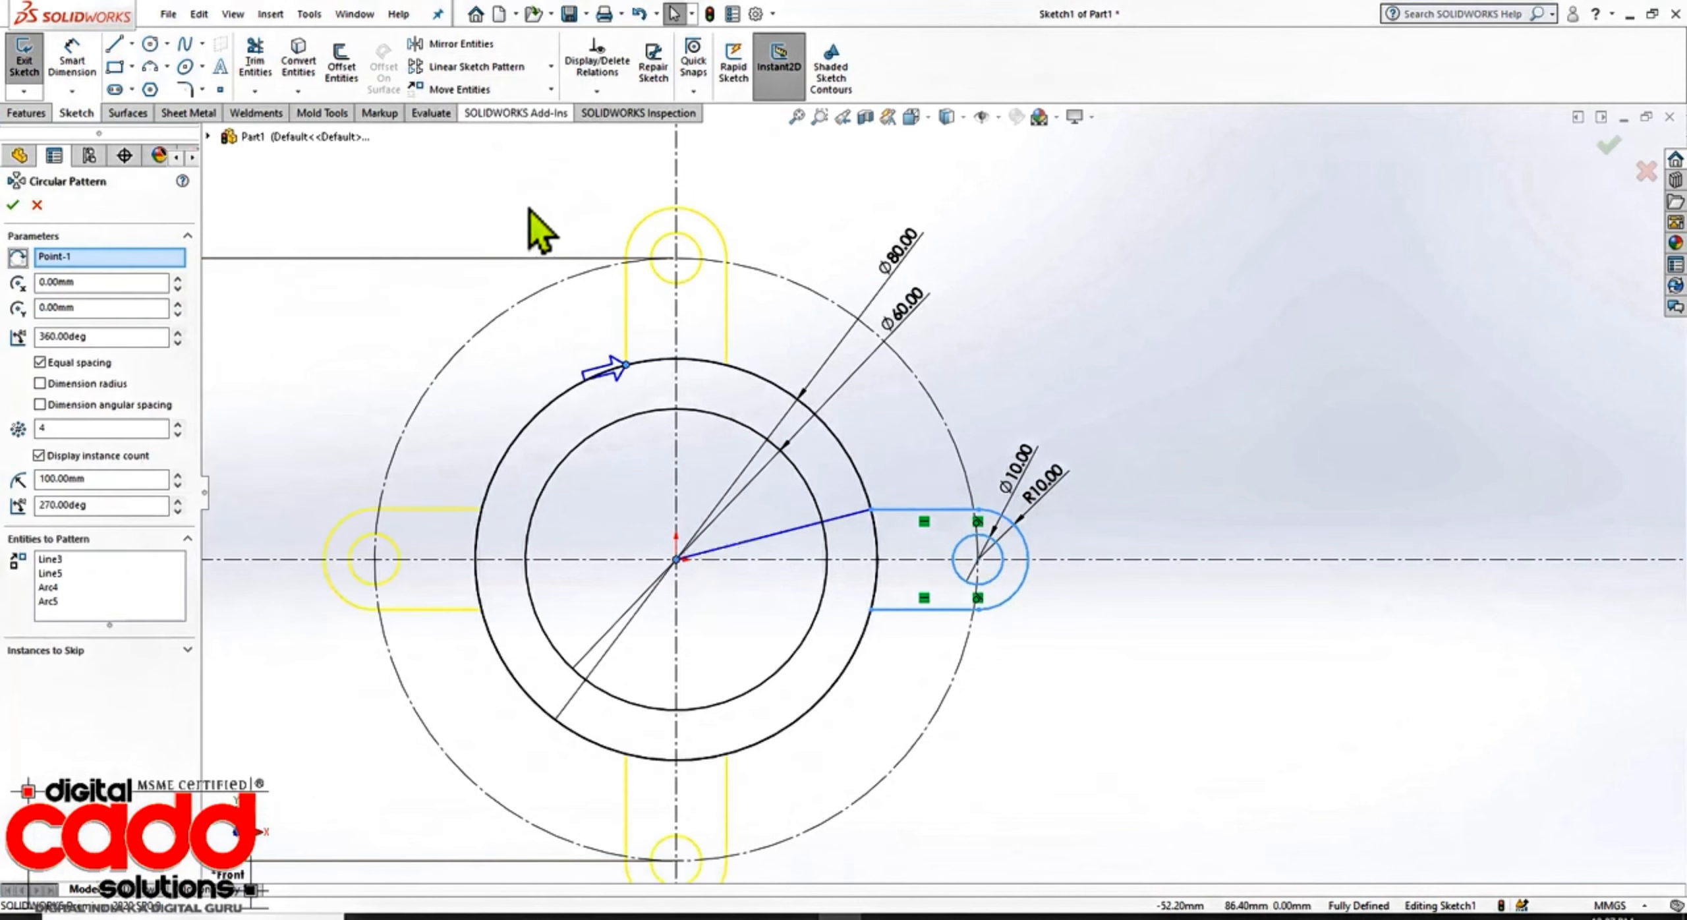
{"action": "left_click", "coordinate": [504, 917]}
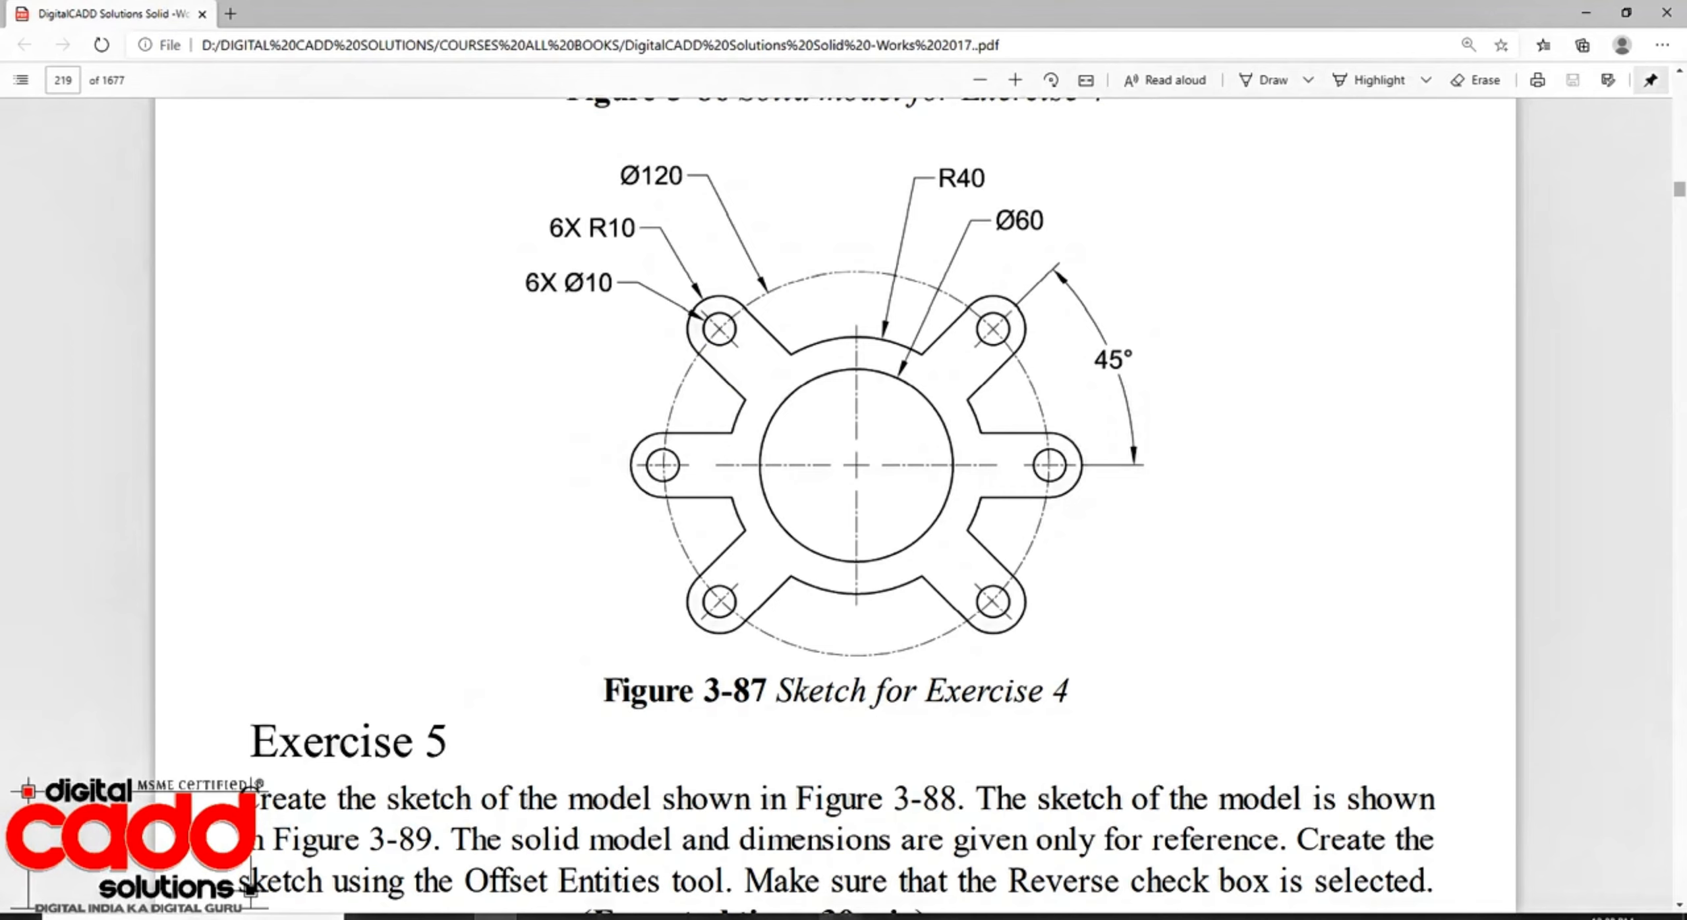
{"action": "left_click", "coordinate": [840, 917]}
{"action": "left_click", "coordinate": [88, 427]}
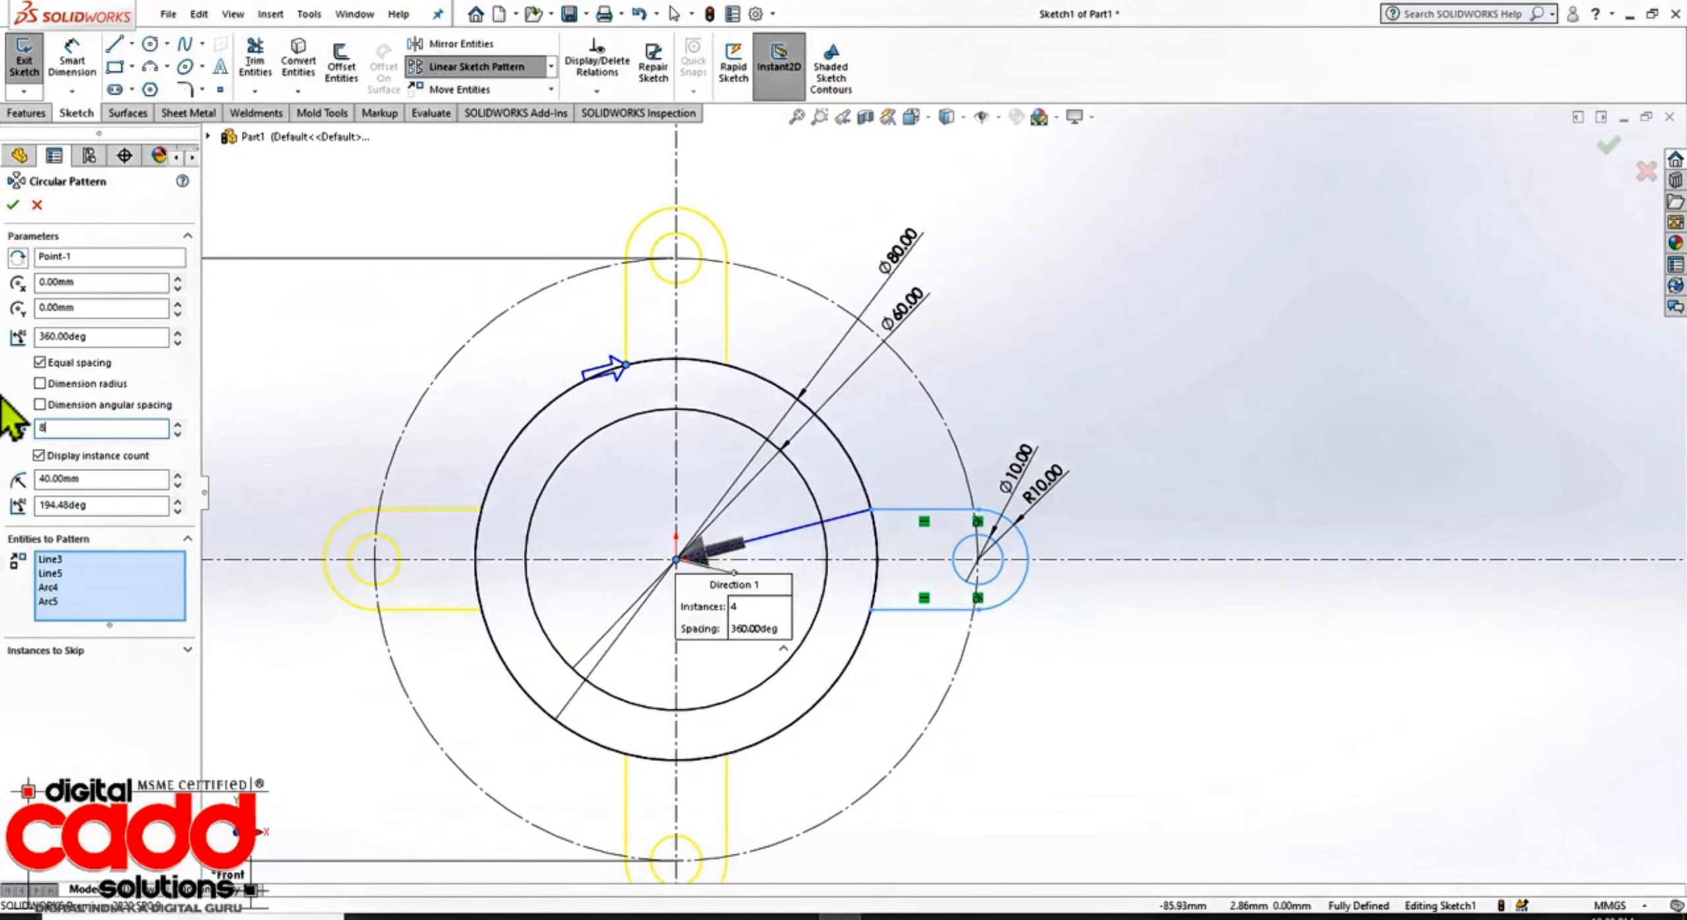
{"action": "type", "text": "8"}
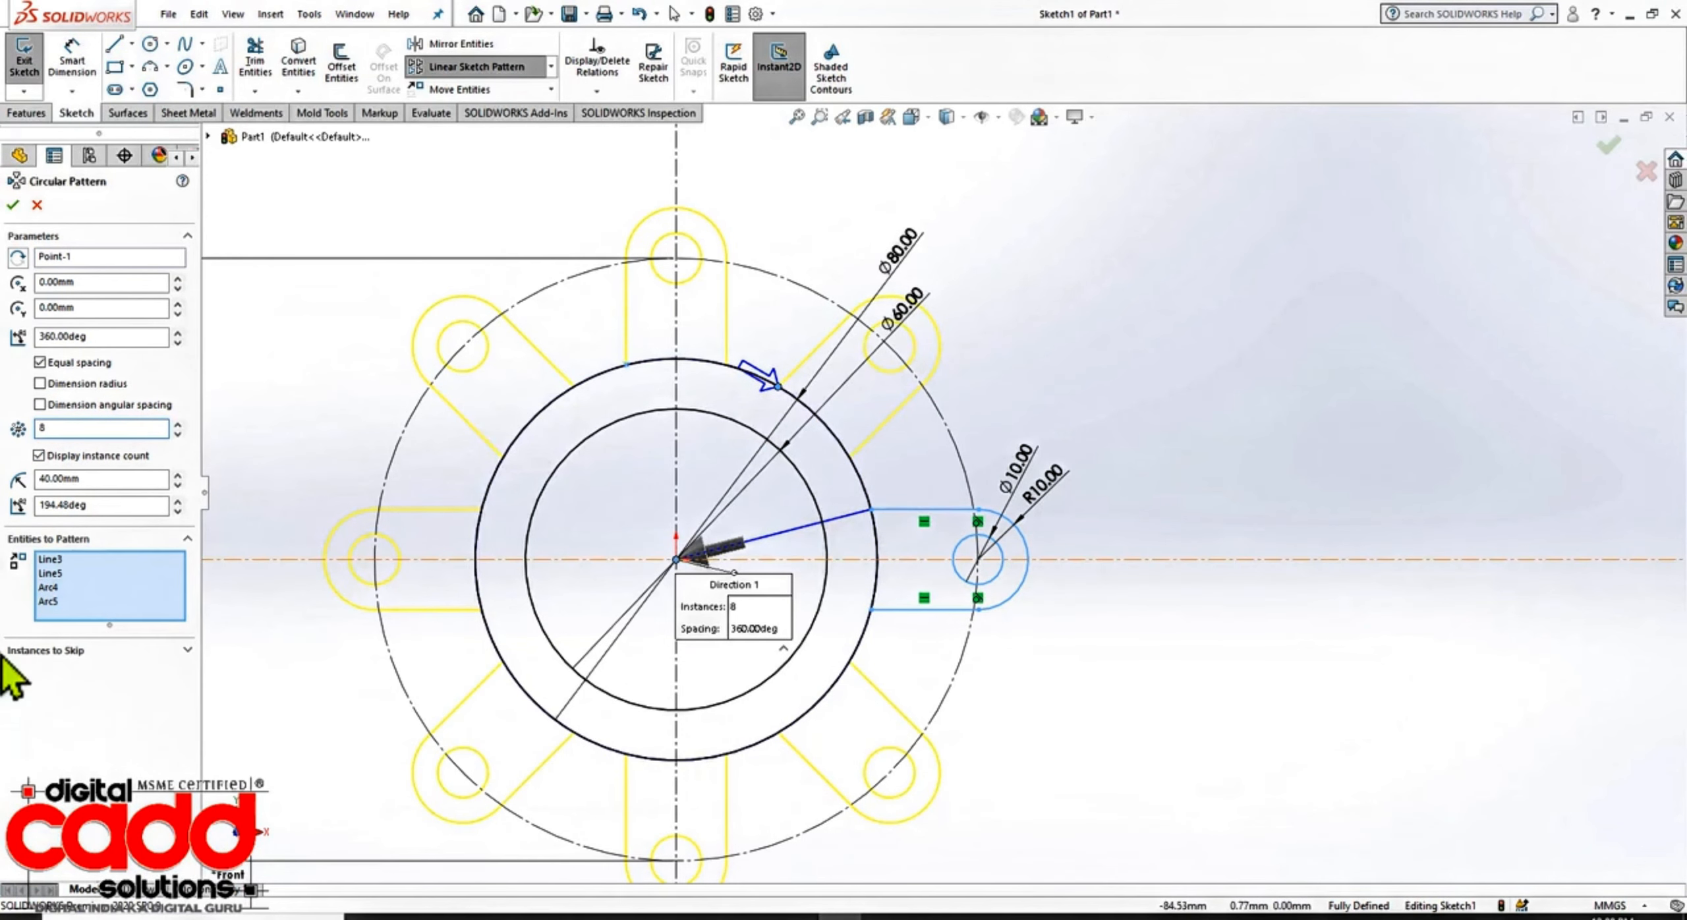
Step: Skip the top and bottom instances of the eight-instance circular pattern, checking the PDF drawing, and accept the pattern
{"action": "left_click", "coordinate": [79, 651]}
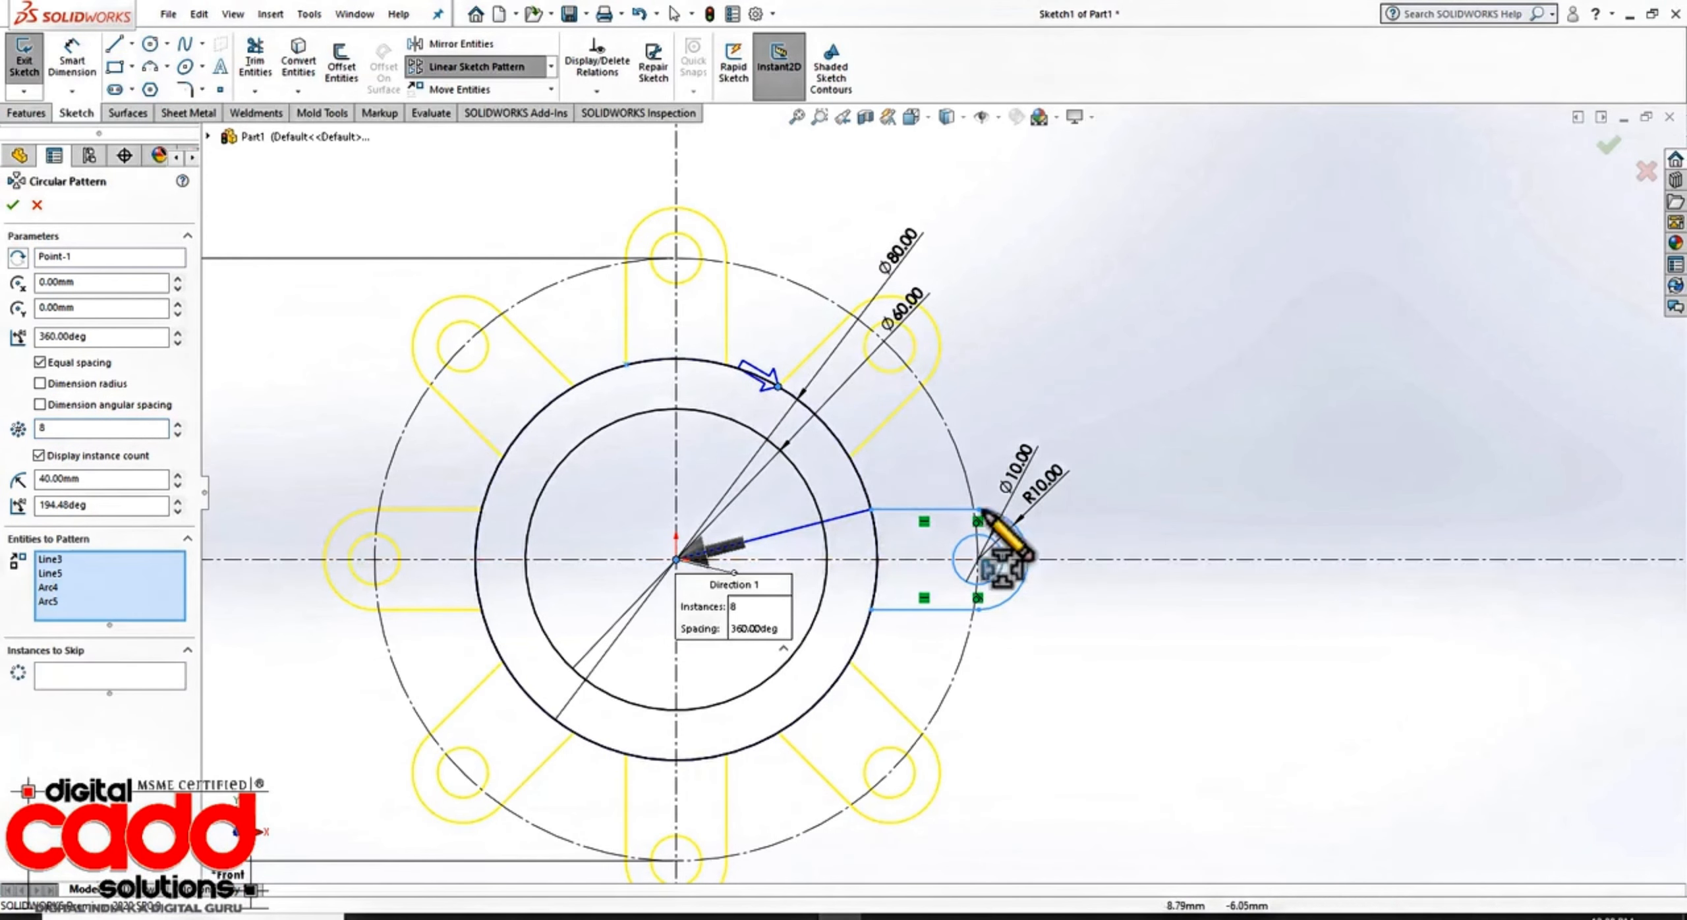
{"action": "scroll", "coordinate": [985, 489], "scroll_direction": "up", "scroll_amount": 2}
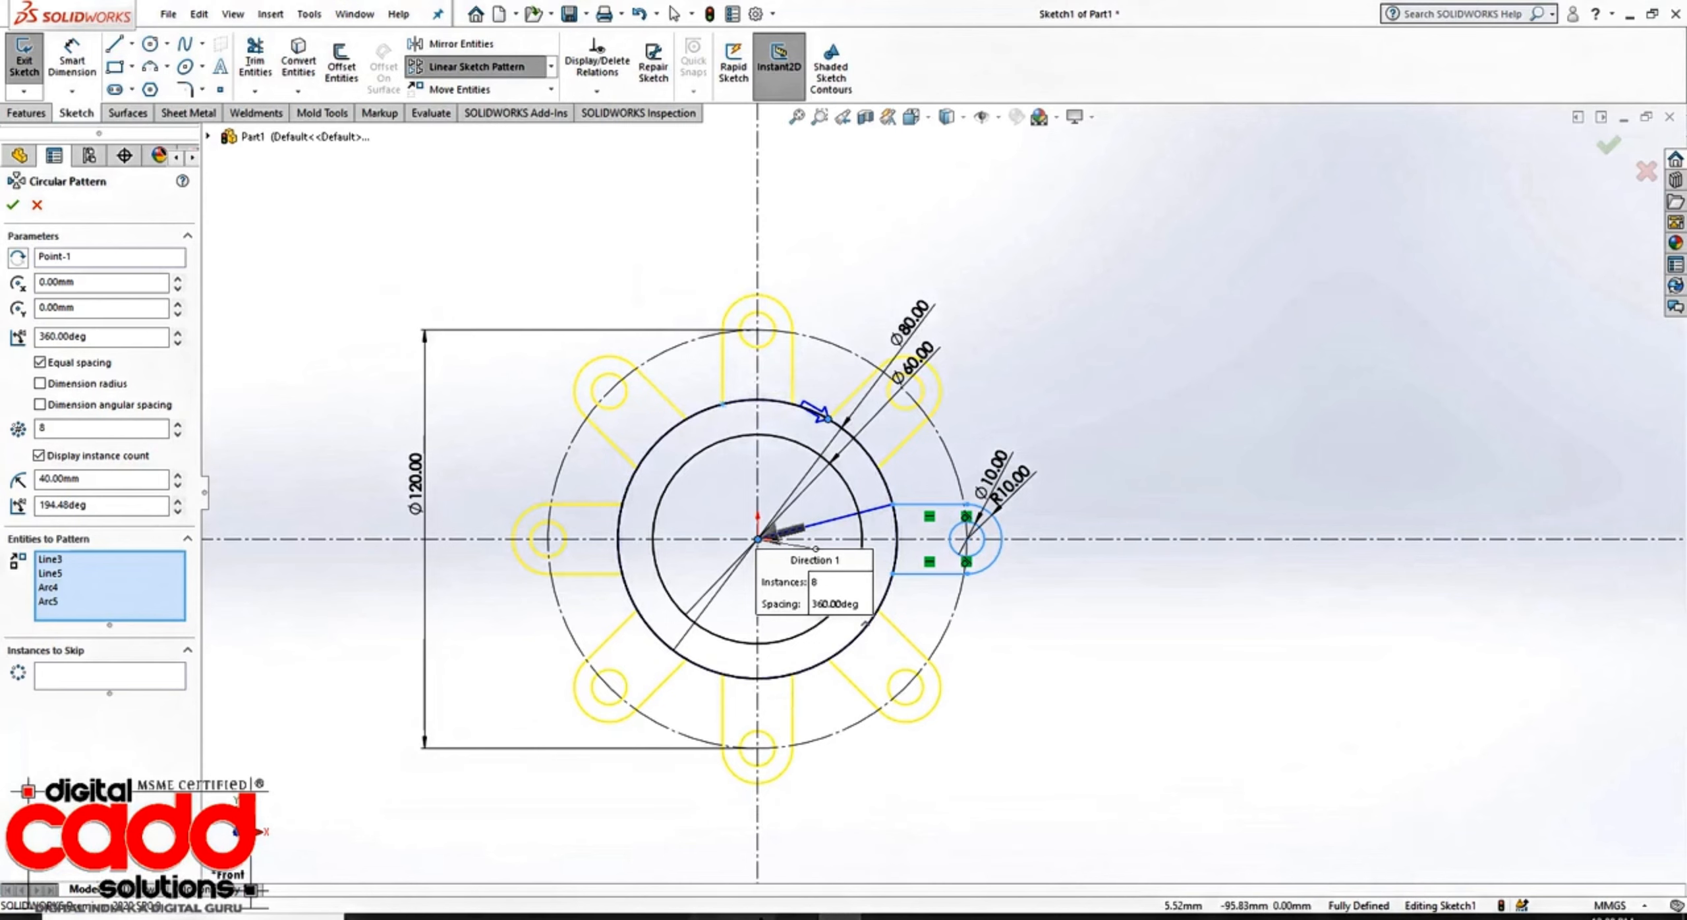
{"action": "mouse_move", "coordinate": [496, 918]}
{"action": "left_click", "coordinate": [496, 850]}
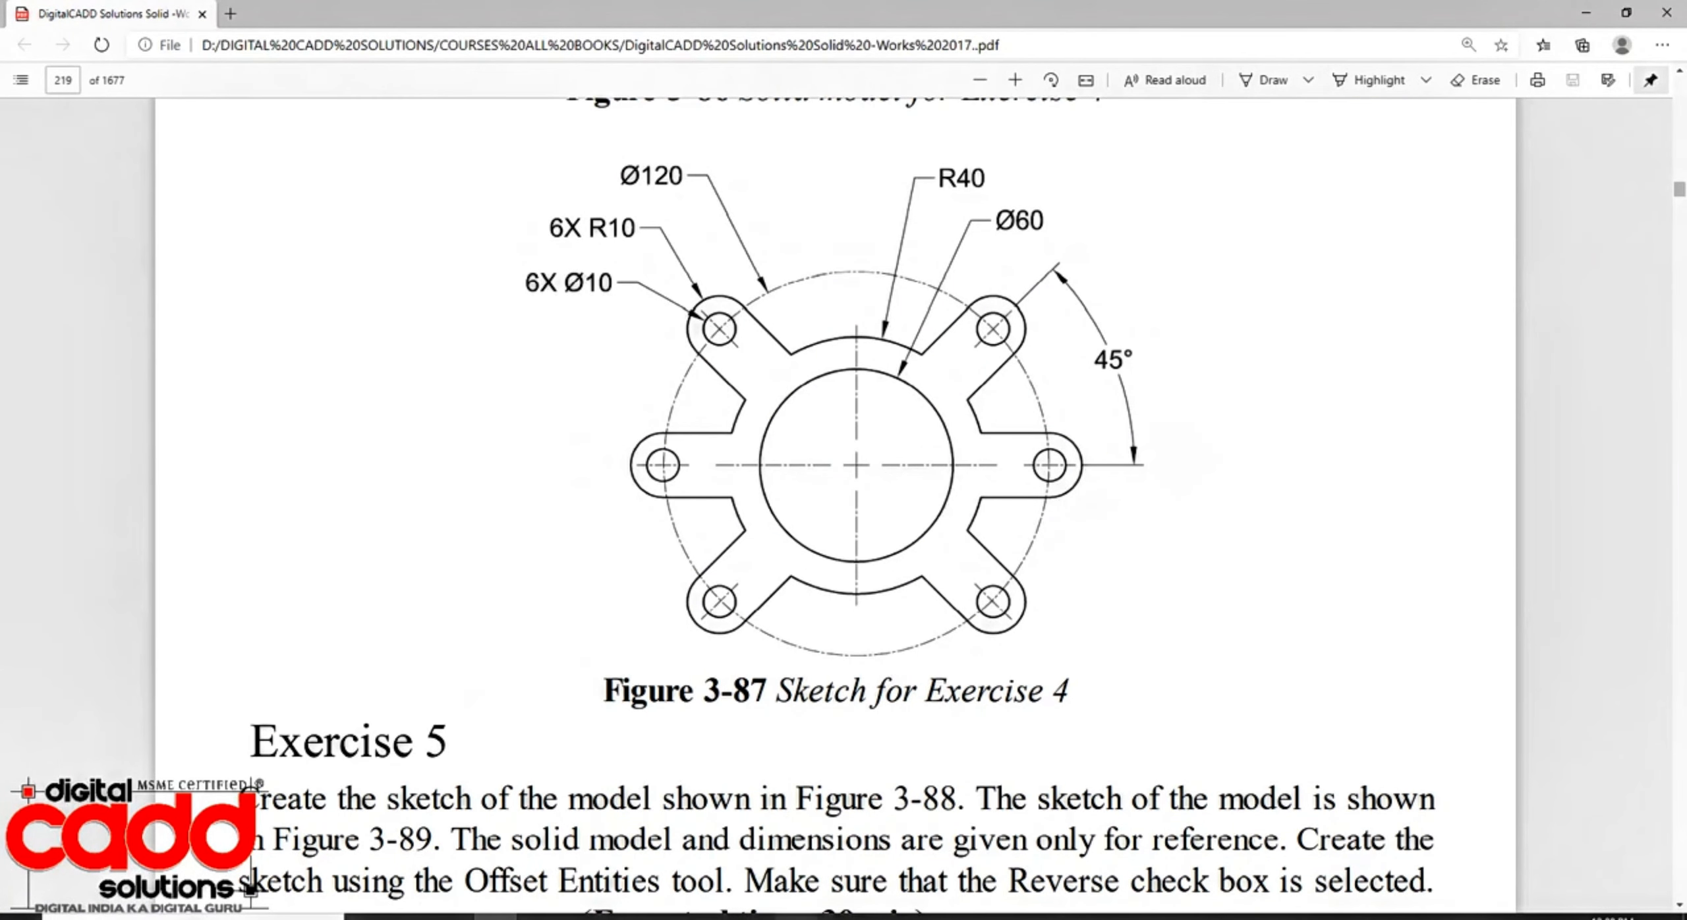
{"action": "left_click", "coordinate": [841, 916]}
{"action": "left_click", "coordinate": [135, 679]}
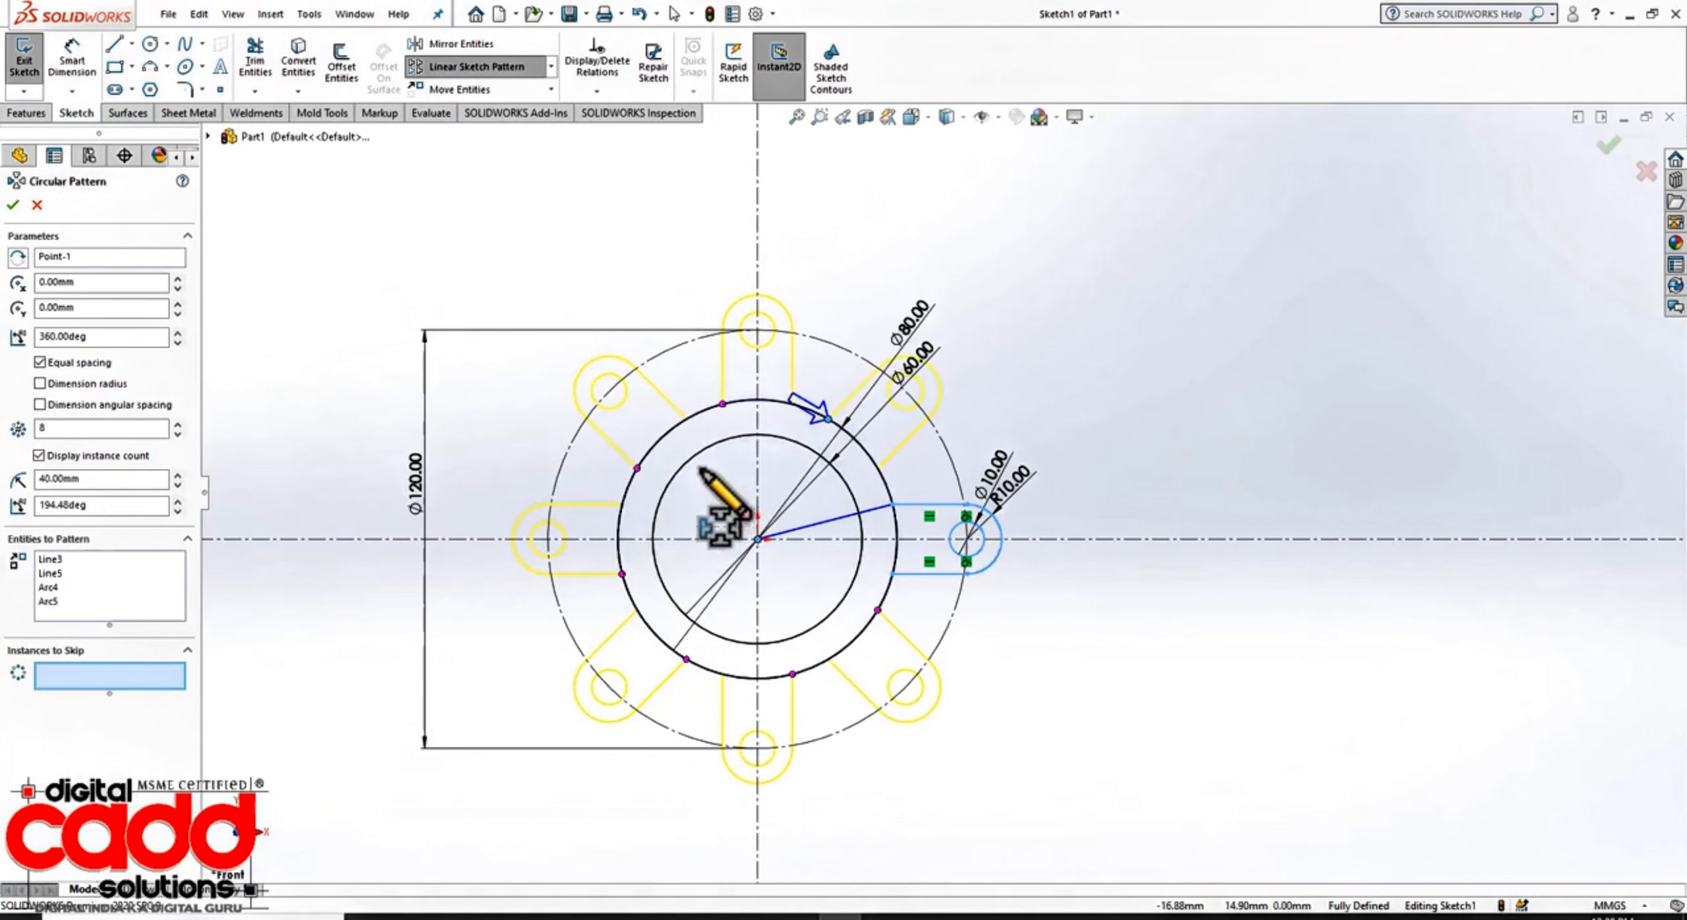
{"action": "left_click", "coordinate": [757, 328]}
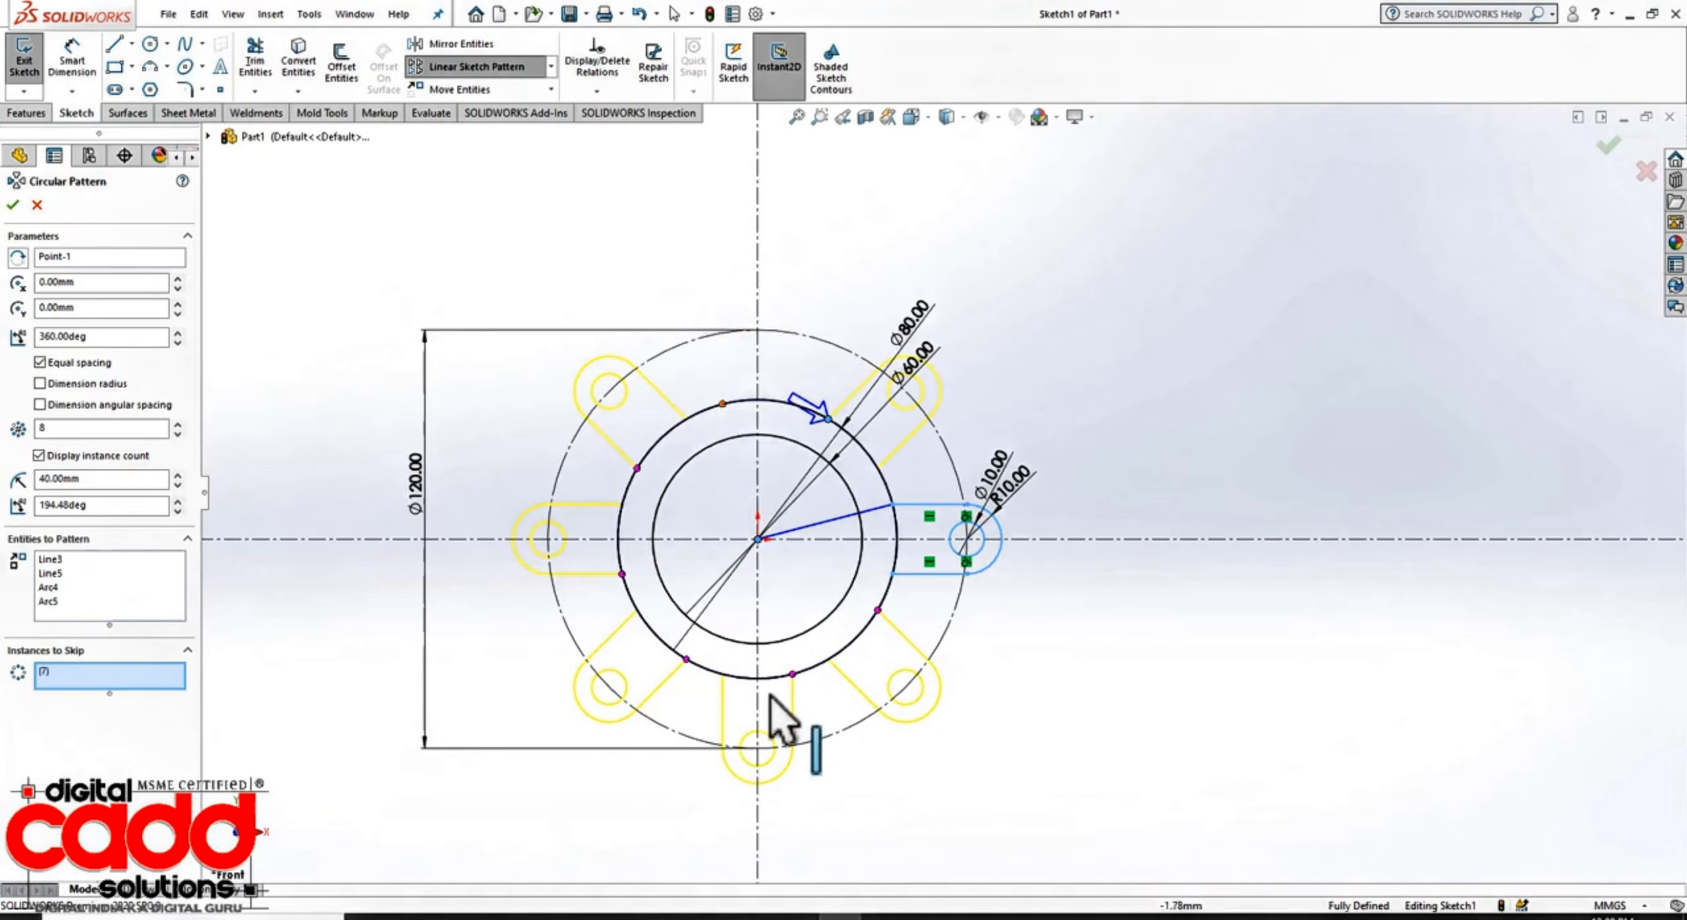
{"action": "left_click", "coordinate": [792, 673]}
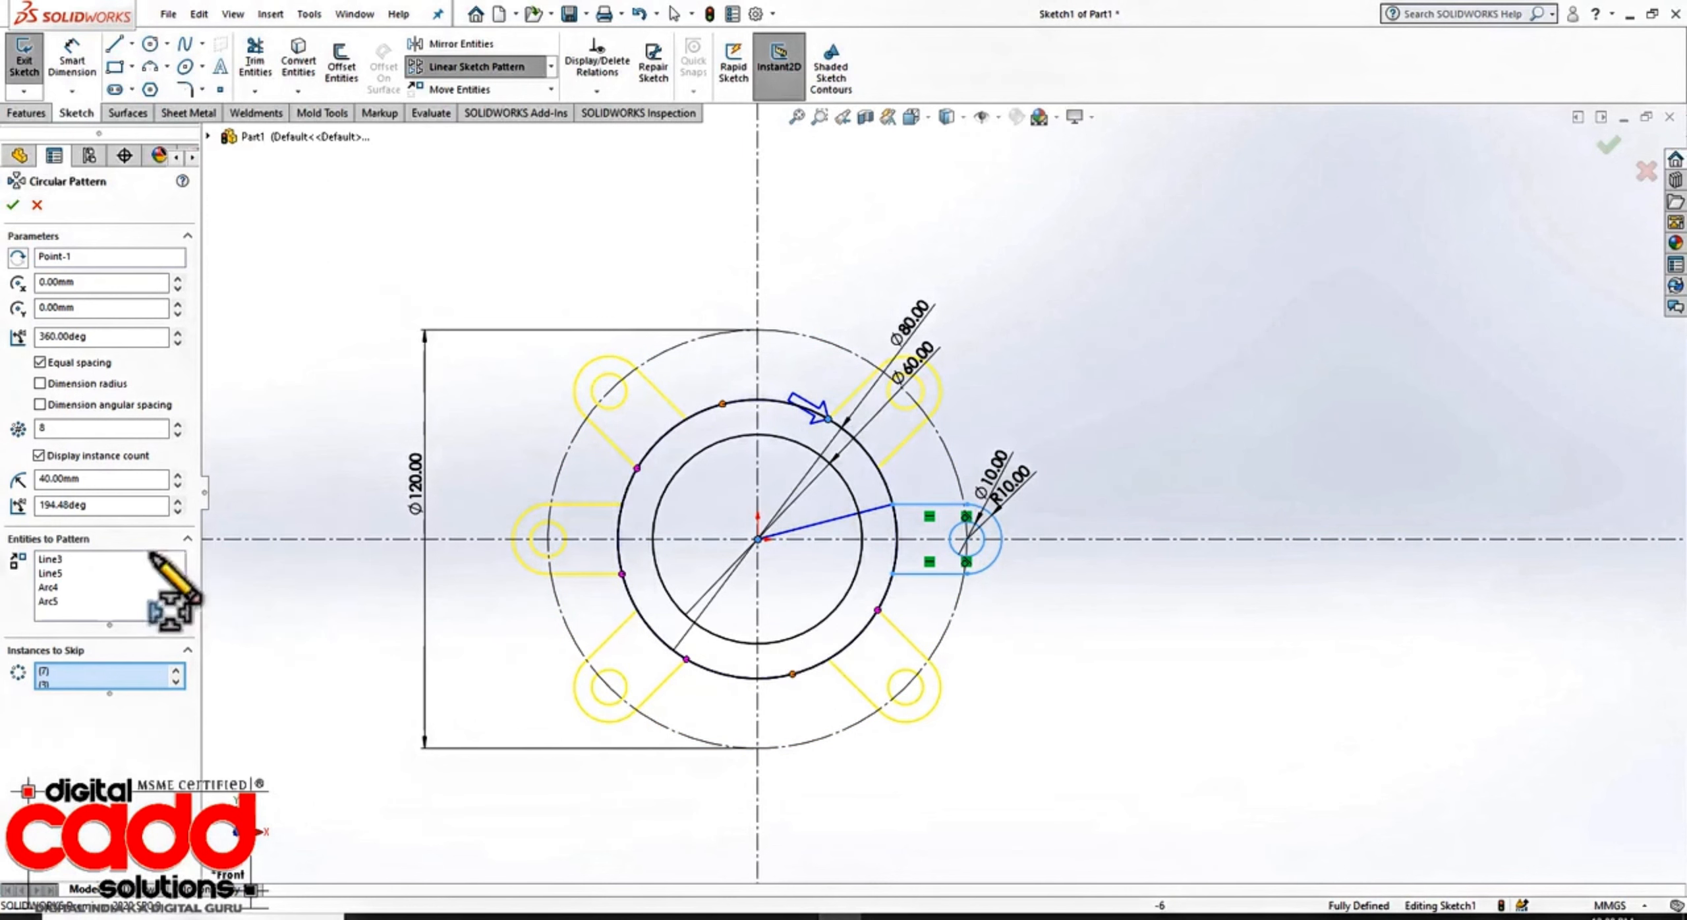
{"action": "left_click", "coordinate": [13, 205]}
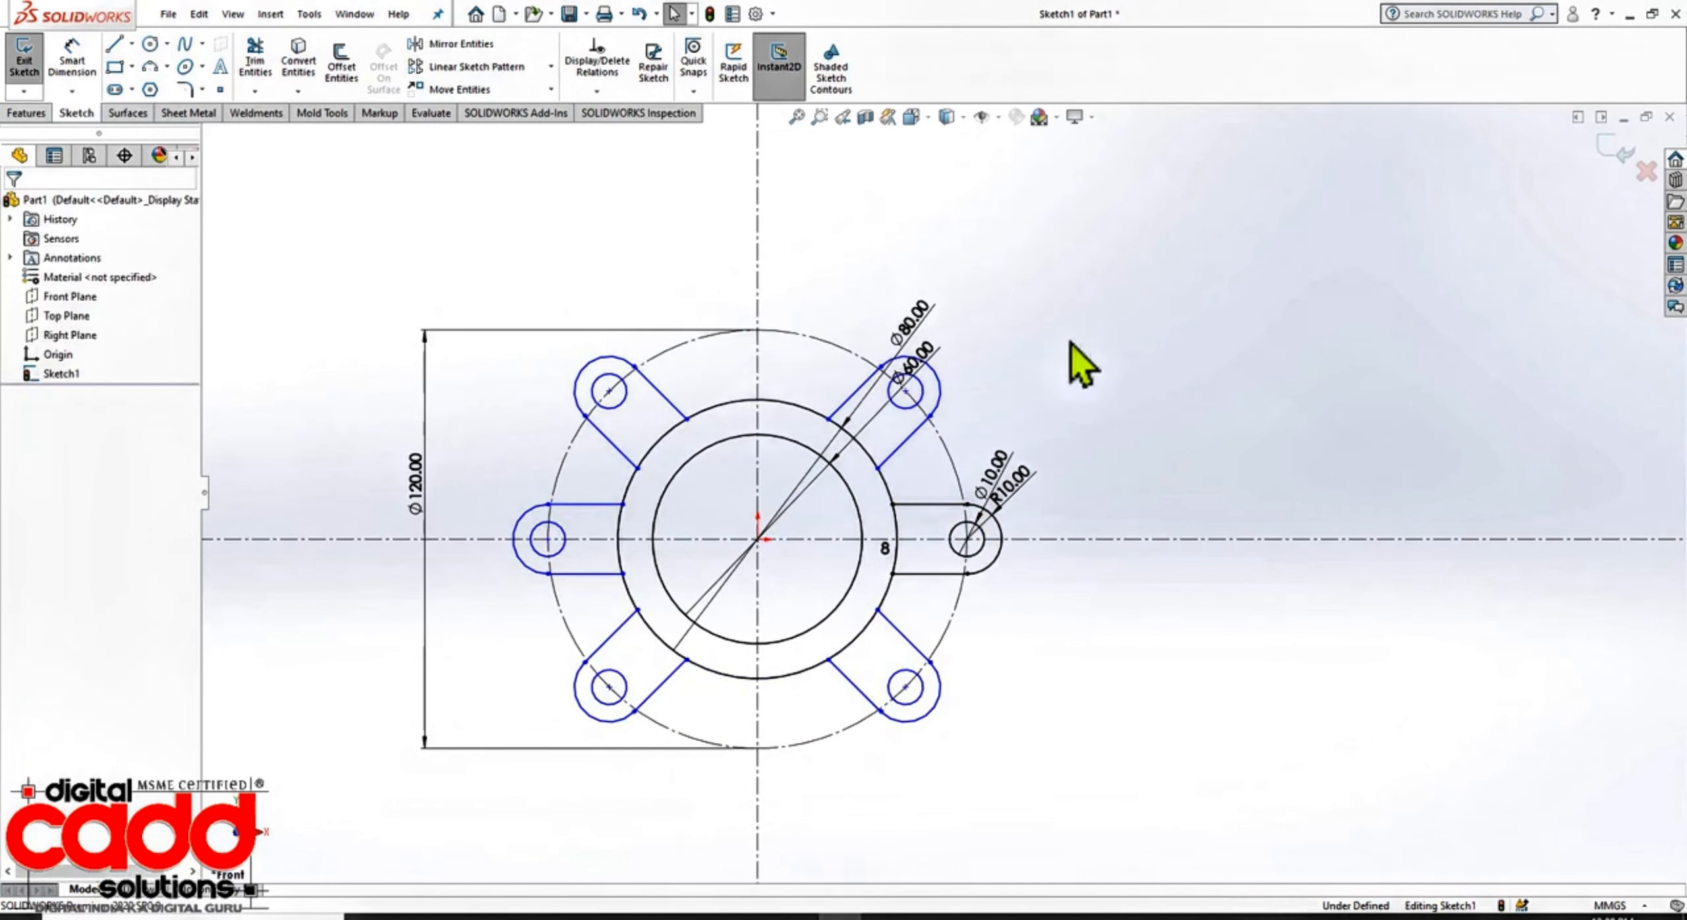
Step: Move the patterned arms off the ring to test how they are constrained
{"action": "scroll", "coordinate": [825, 590], "scroll_direction": "down", "scroll_amount": 1}
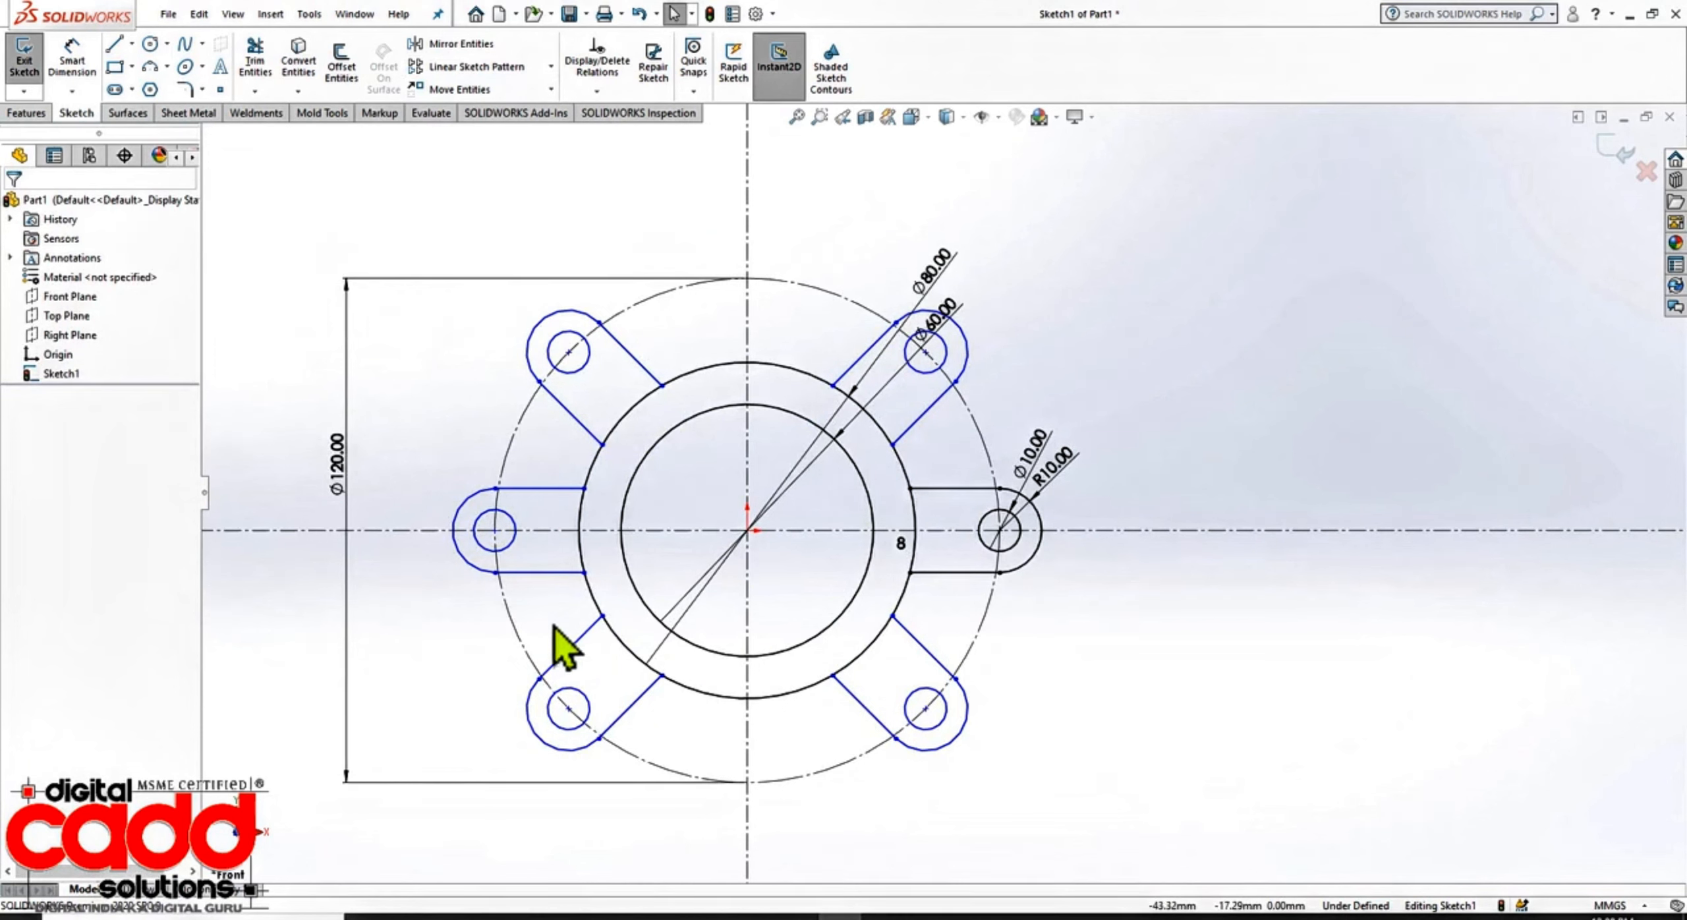
{"action": "left_click_drag", "start_coordinate": [555, 571], "coordinate": [862, 784]}
{"action": "left_click_drag", "start_coordinate": [675, 699], "coordinate": [635, 653]}
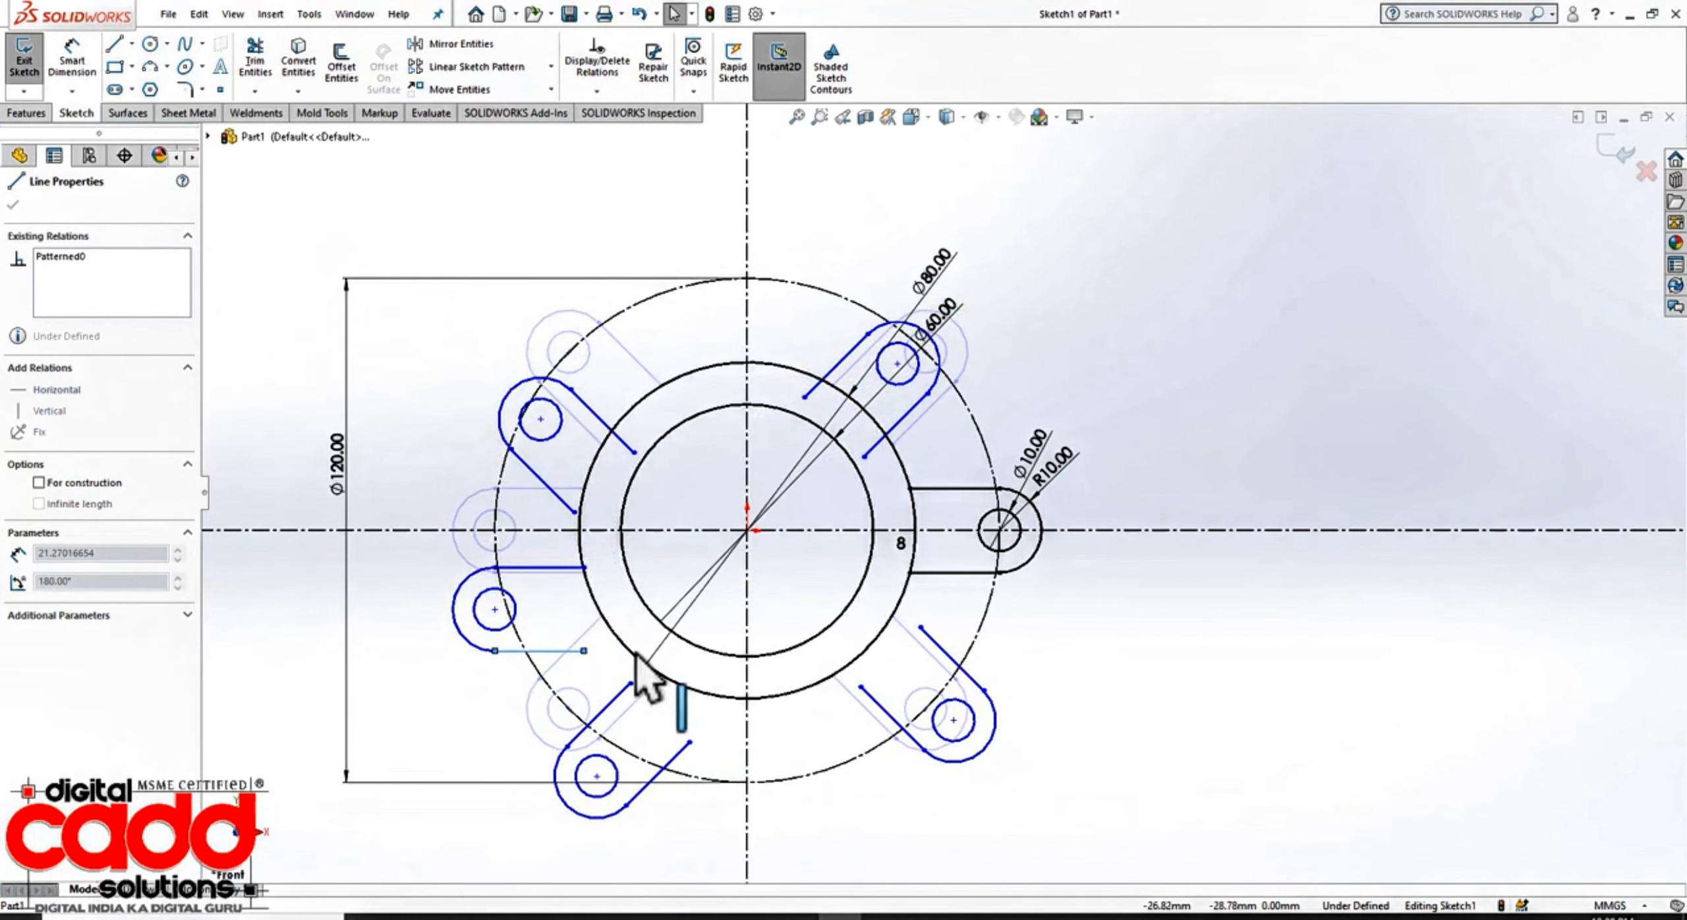
{"action": "left_click", "coordinate": [1243, 689]}
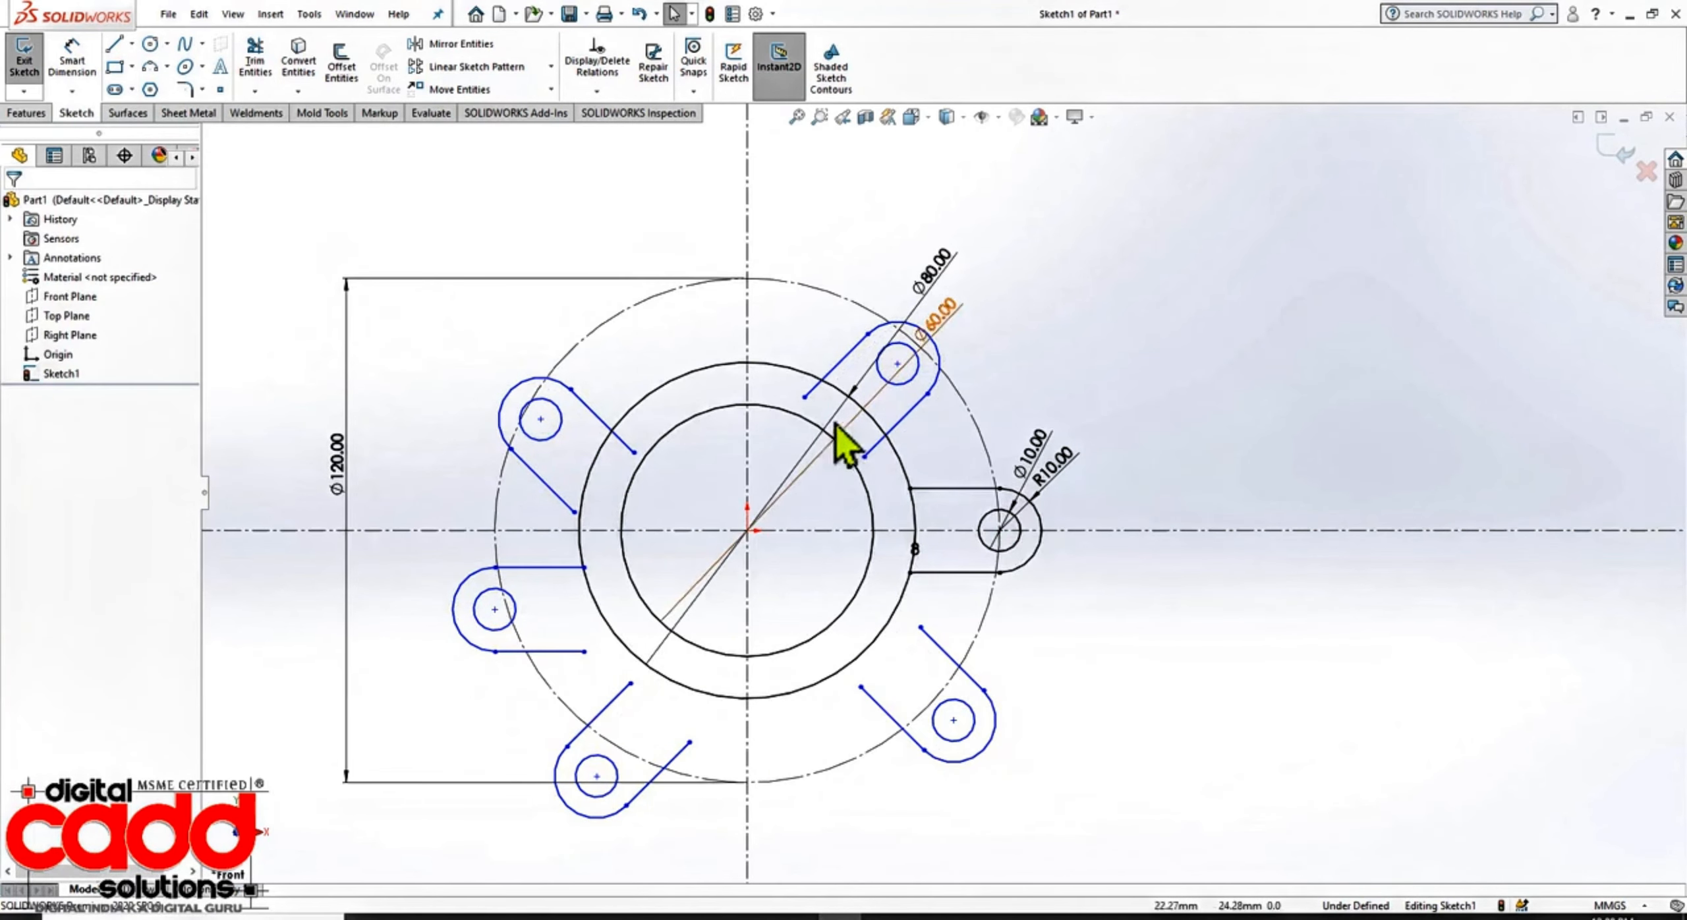
Step: Make both inner endpoints of the upper-right patterned arm coincident with the 80 mm circle
{"action": "left_click", "coordinate": [805, 398]}
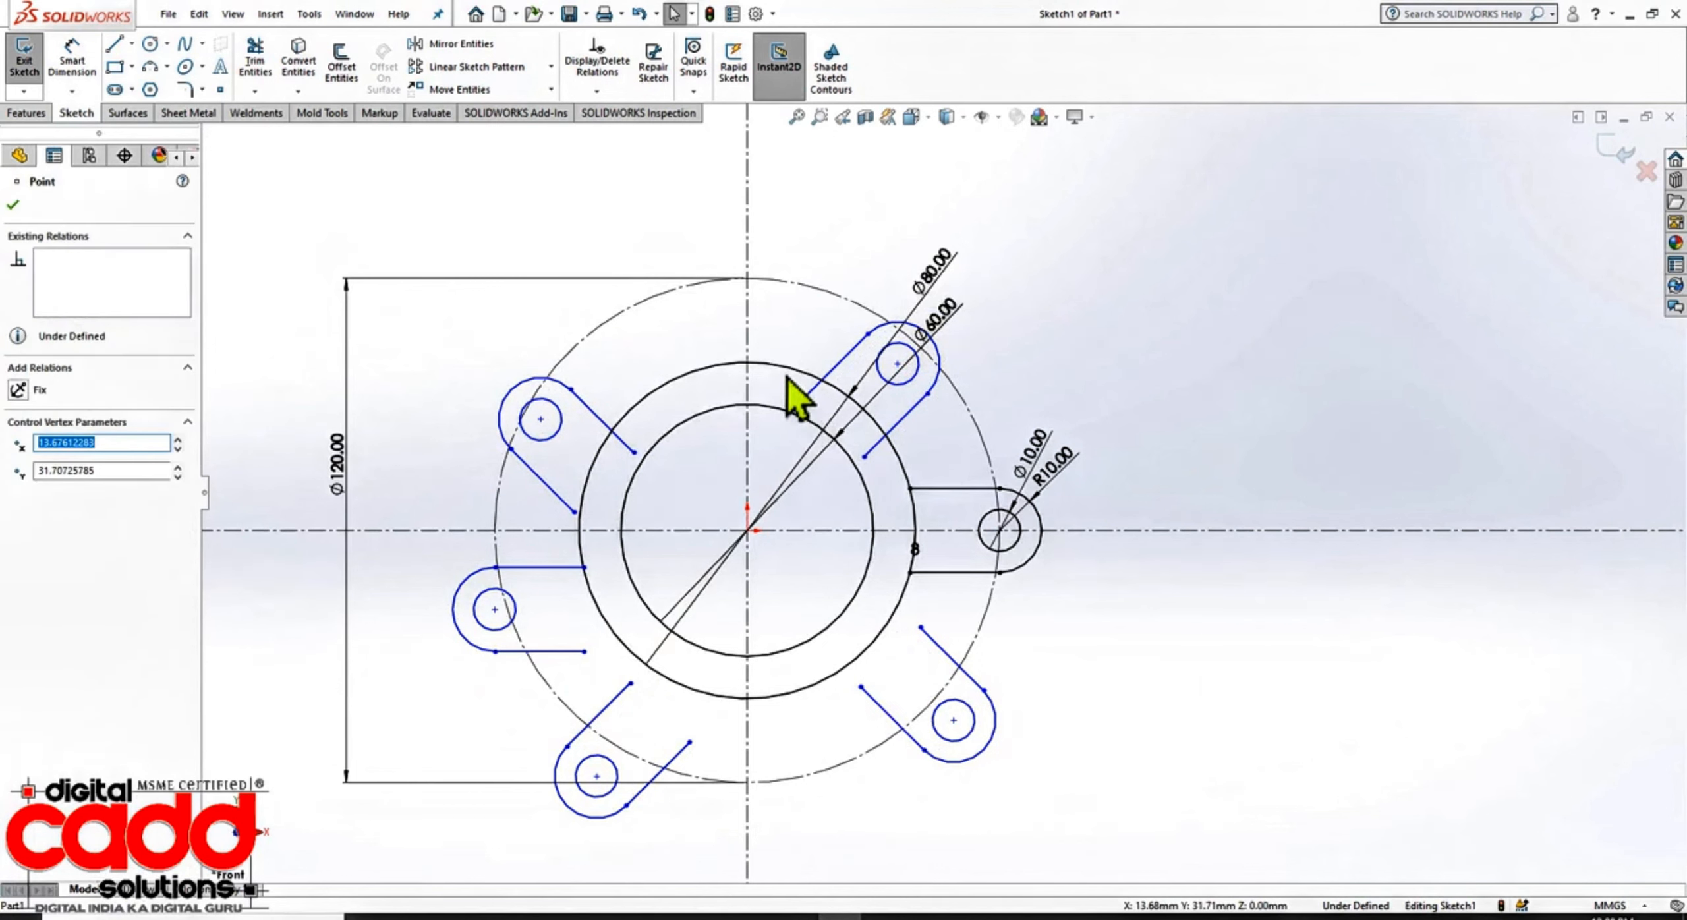
{"action": "left_click", "coordinate": [785, 371], "text": "ctrl"}
{"action": "left_click", "coordinate": [869, 292]}
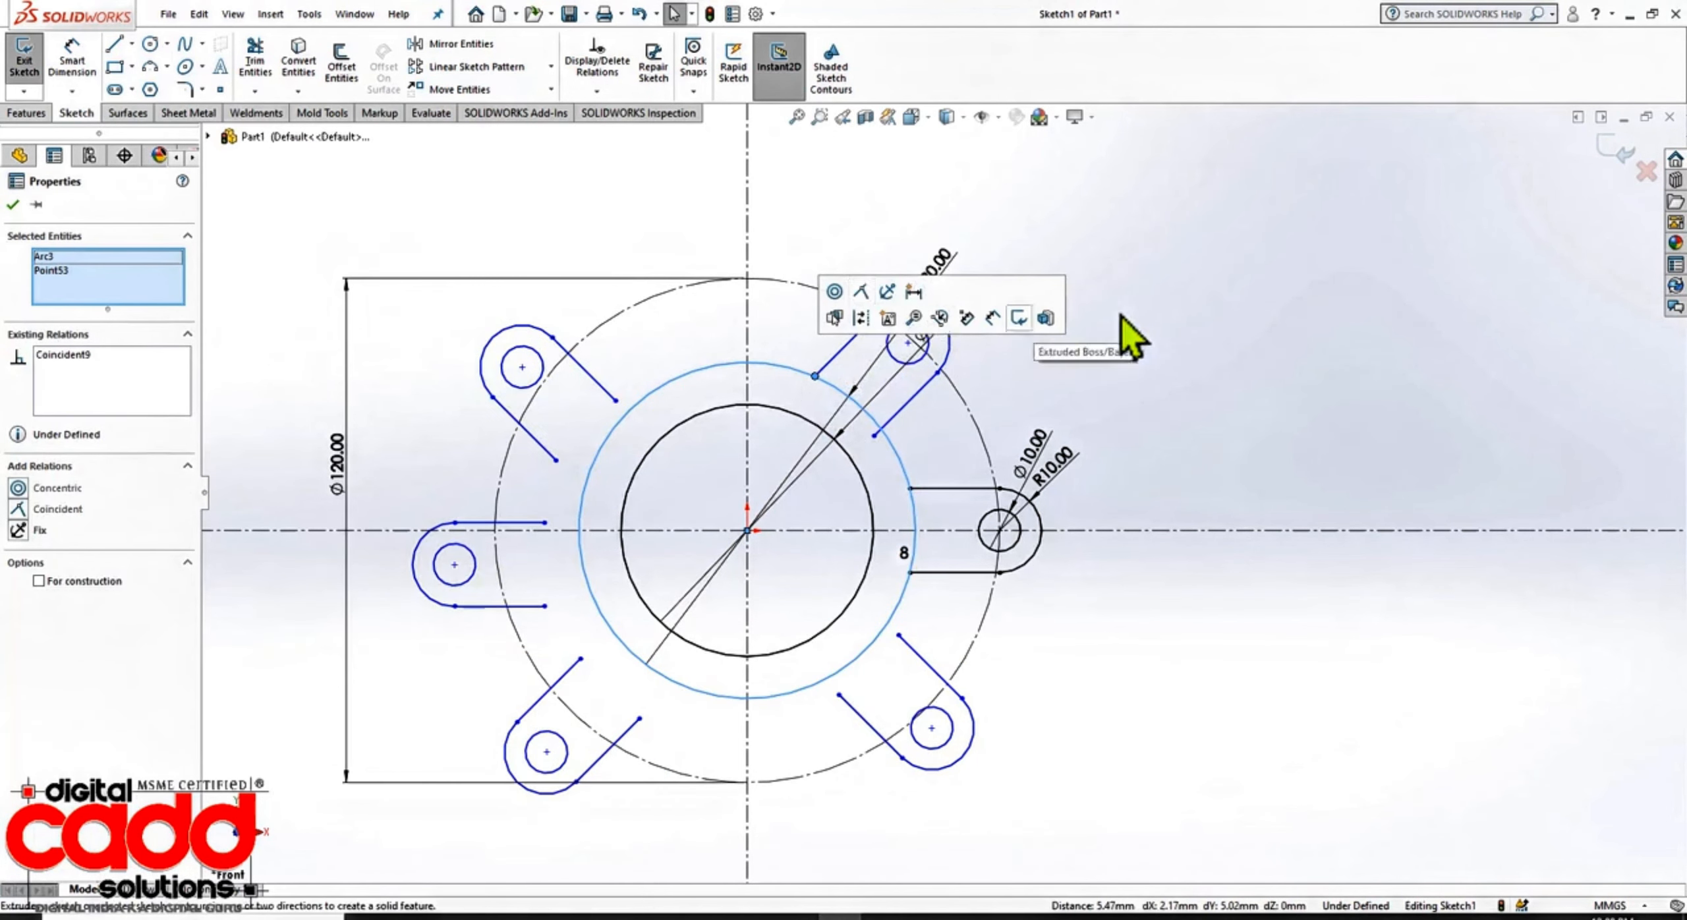
{"action": "left_click", "coordinate": [1114, 317]}
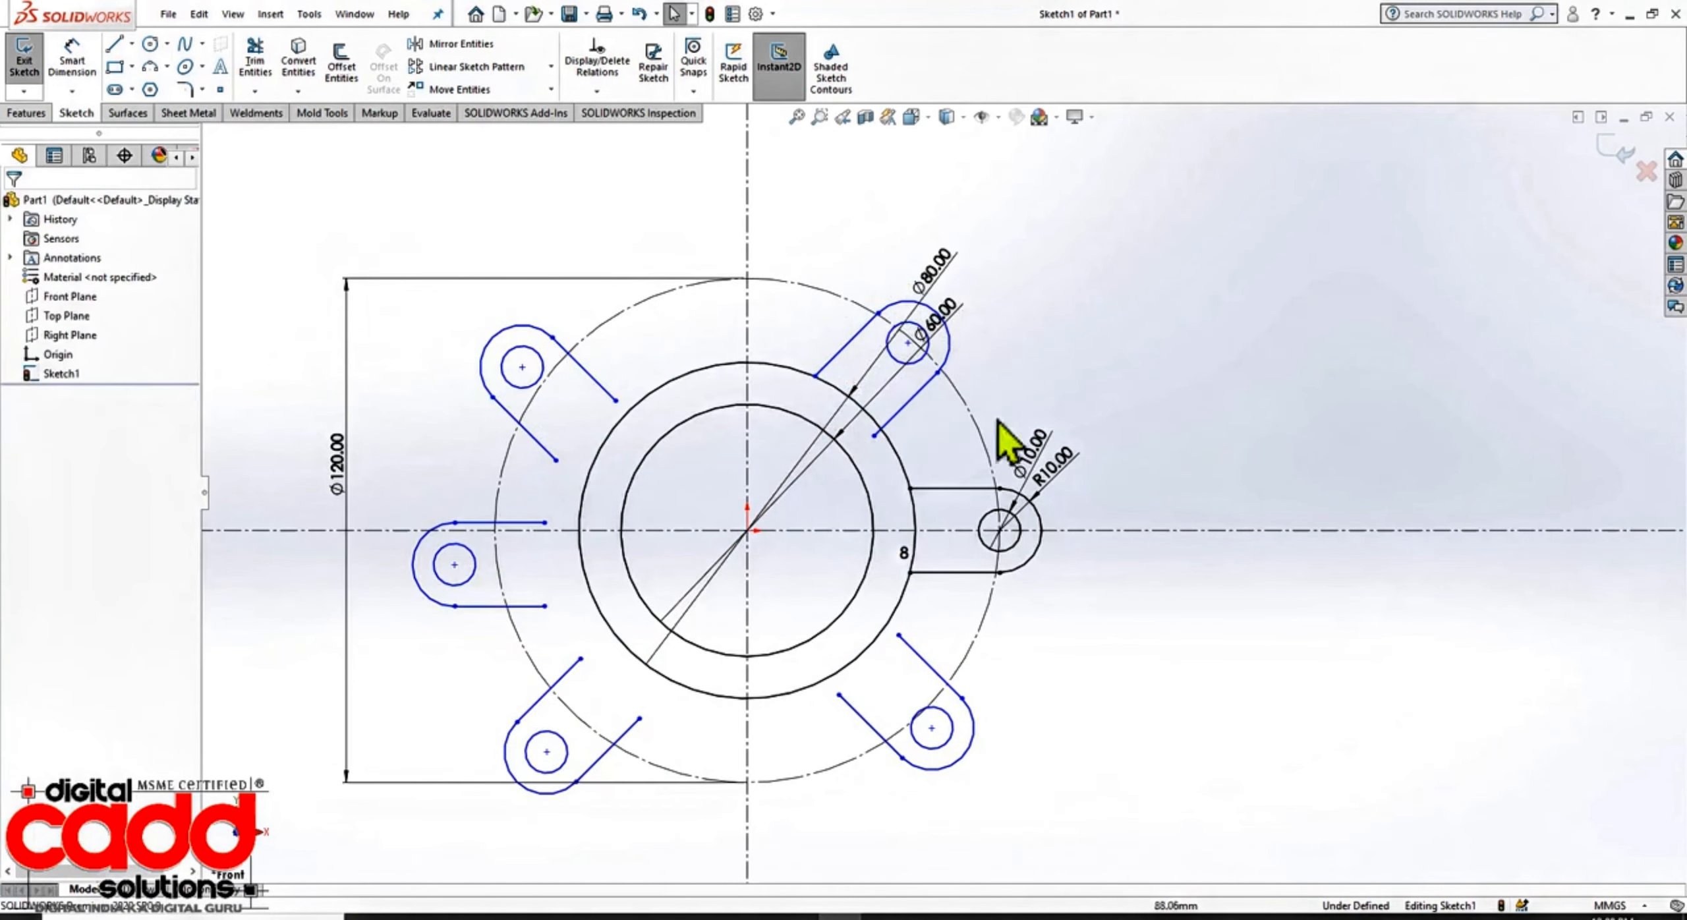
{"action": "left_click", "coordinate": [873, 437]}
{"action": "left_click", "coordinate": [912, 482], "text": "ctrl"}
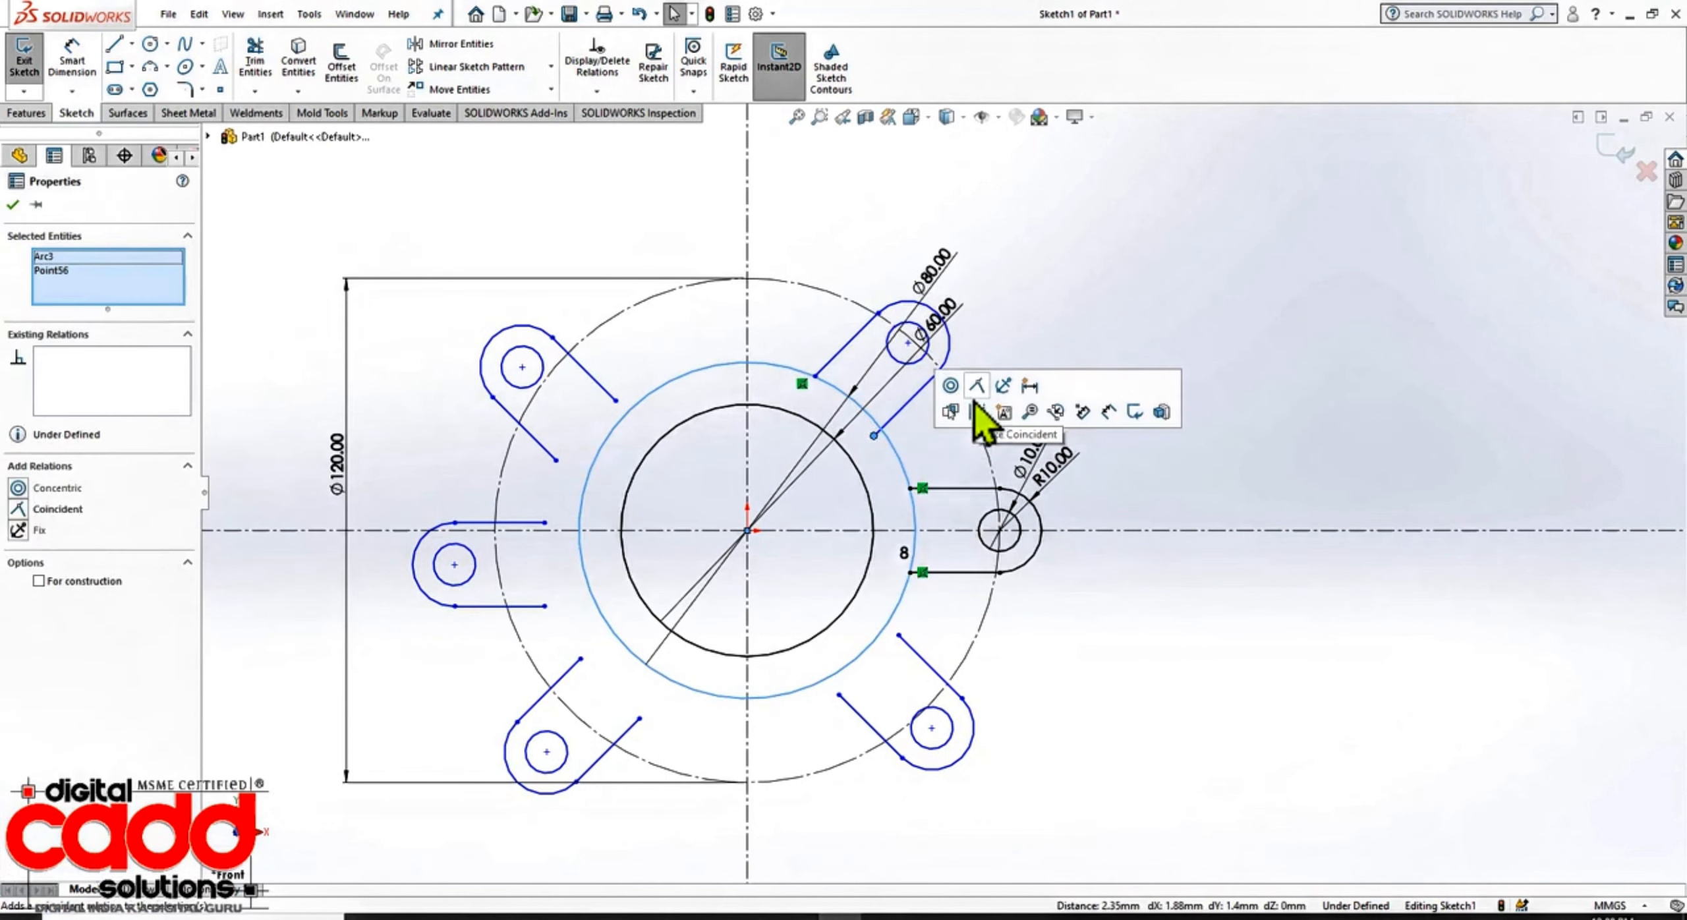
{"action": "left_click", "coordinate": [976, 388]}
{"action": "left_click", "coordinate": [1137, 302]}
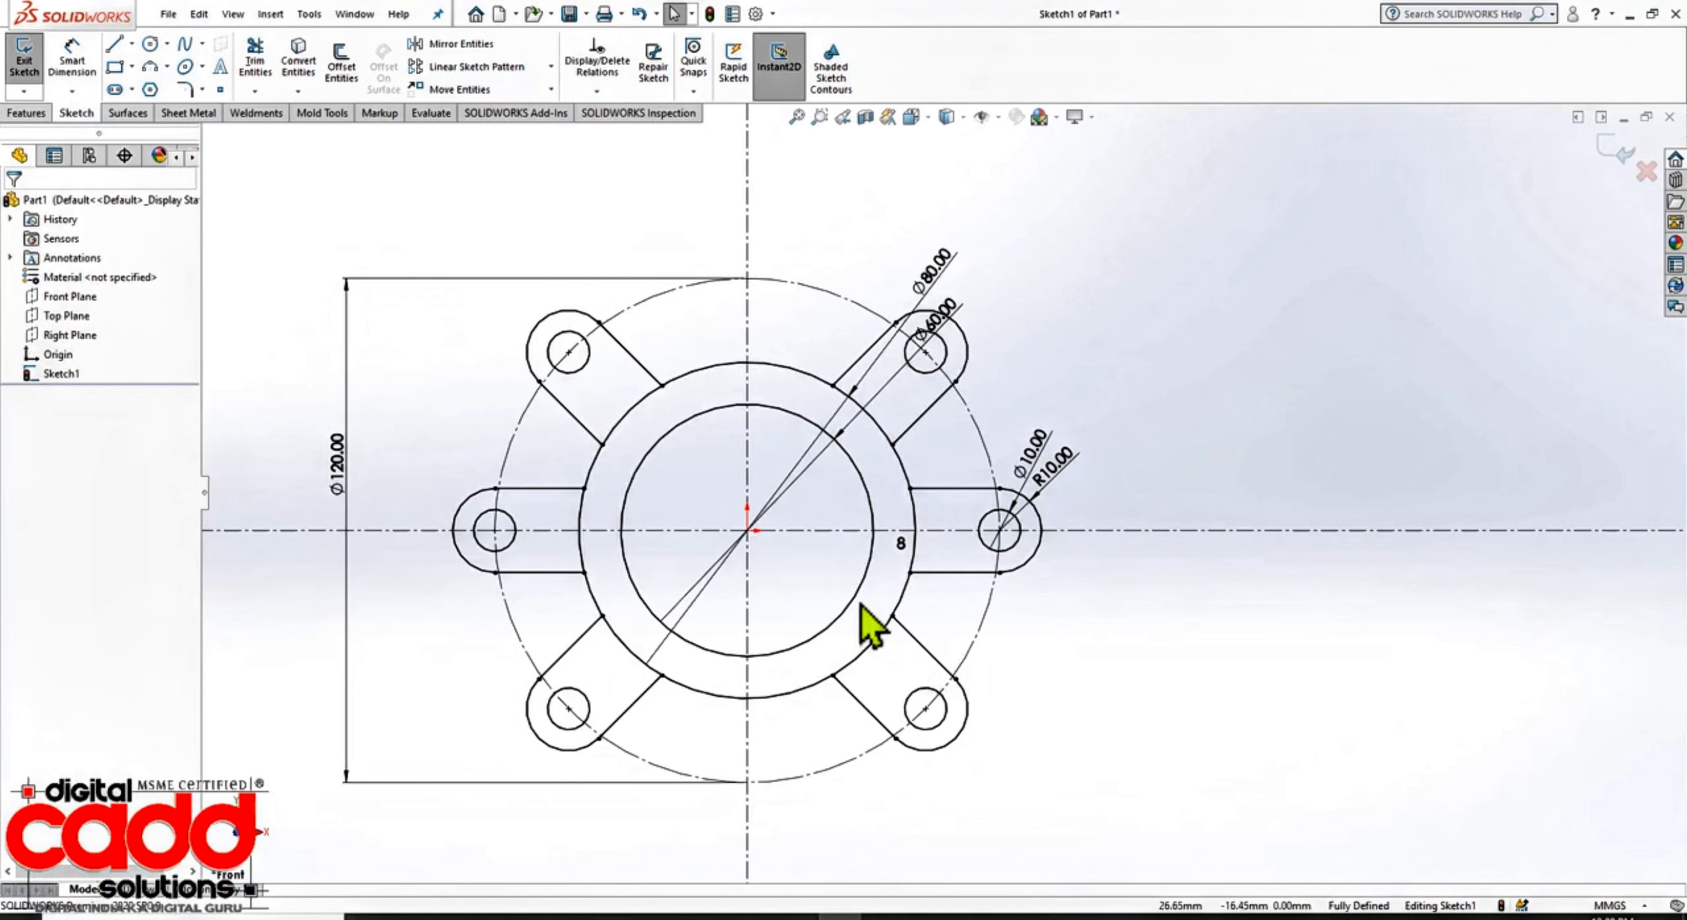
Step: Power-trim the portions of the 80 mm circle that lie between the side lines of each of the six arms
{"action": "scroll", "coordinate": [864, 622], "scroll_direction": "down", "scroll_amount": 2}
{"action": "left_click", "coordinate": [241, 84]}
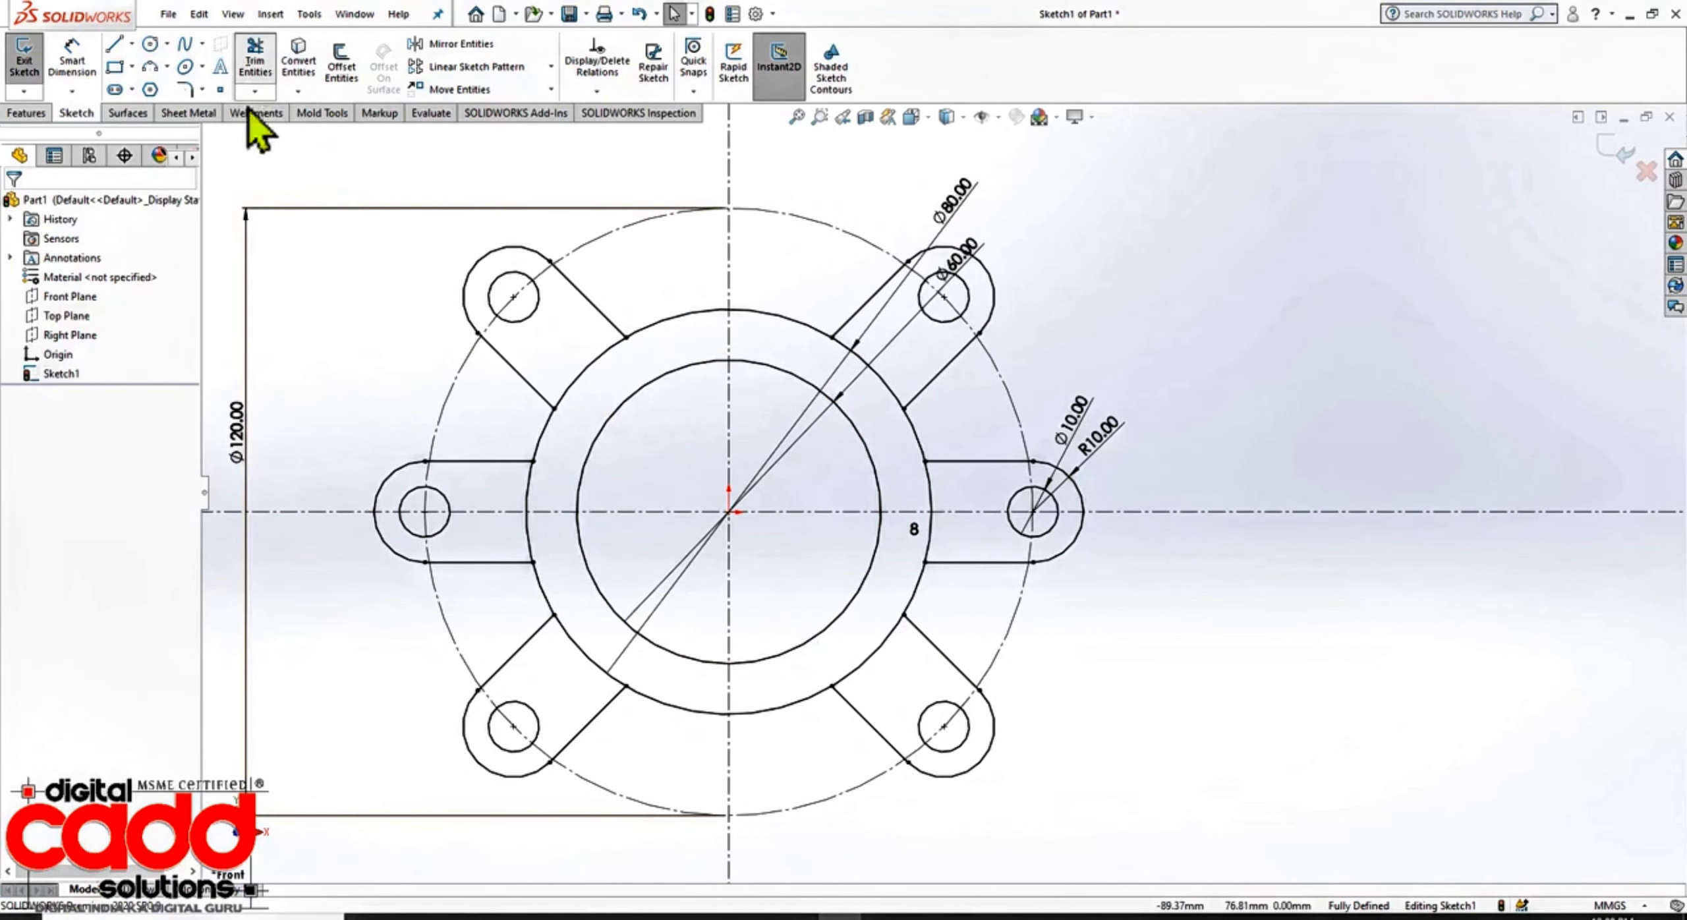
{"action": "mouse_move", "coordinate": [645, 376]}
{"action": "left_mouse_down"}
{"action": "mouse_move", "coordinate": [603, 395]}
{"action": "mouse_move", "coordinate": [578, 362]}
{"action": "left_mouse_up"}
{"action": "mouse_move", "coordinate": [527, 491]}
{"action": "left_mouse_down"}
{"action": "mouse_move", "coordinate": [547, 557]}
{"action": "mouse_move", "coordinate": [520, 565]}
{"action": "mouse_move", "coordinate": [590, 636]}
{"action": "mouse_move", "coordinate": [846, 710]}
{"action": "mouse_move", "coordinate": [941, 640]}
{"action": "mouse_move", "coordinate": [960, 547]}
{"action": "mouse_move", "coordinate": [923, 517]}
{"action": "mouse_move", "coordinate": [915, 414]}
{"action": "mouse_move", "coordinate": [892, 388]}
{"action": "mouse_move", "coordinate": [1017, 508]}
{"action": "left_mouse_up"}
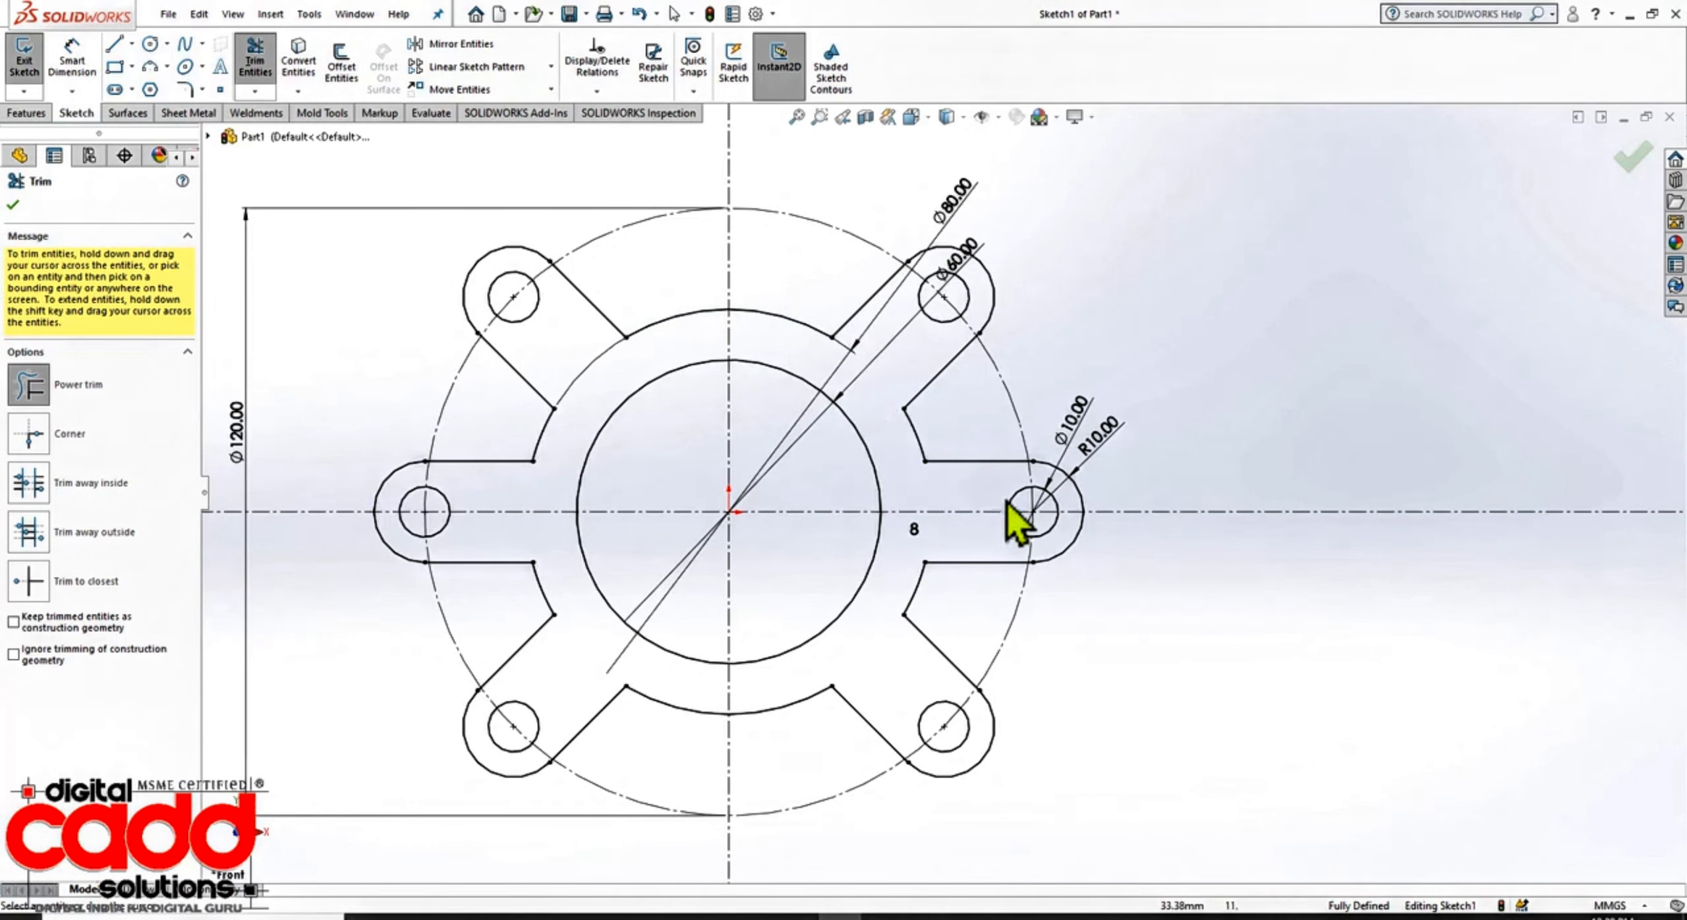
{"action": "key", "text": "Escape"}
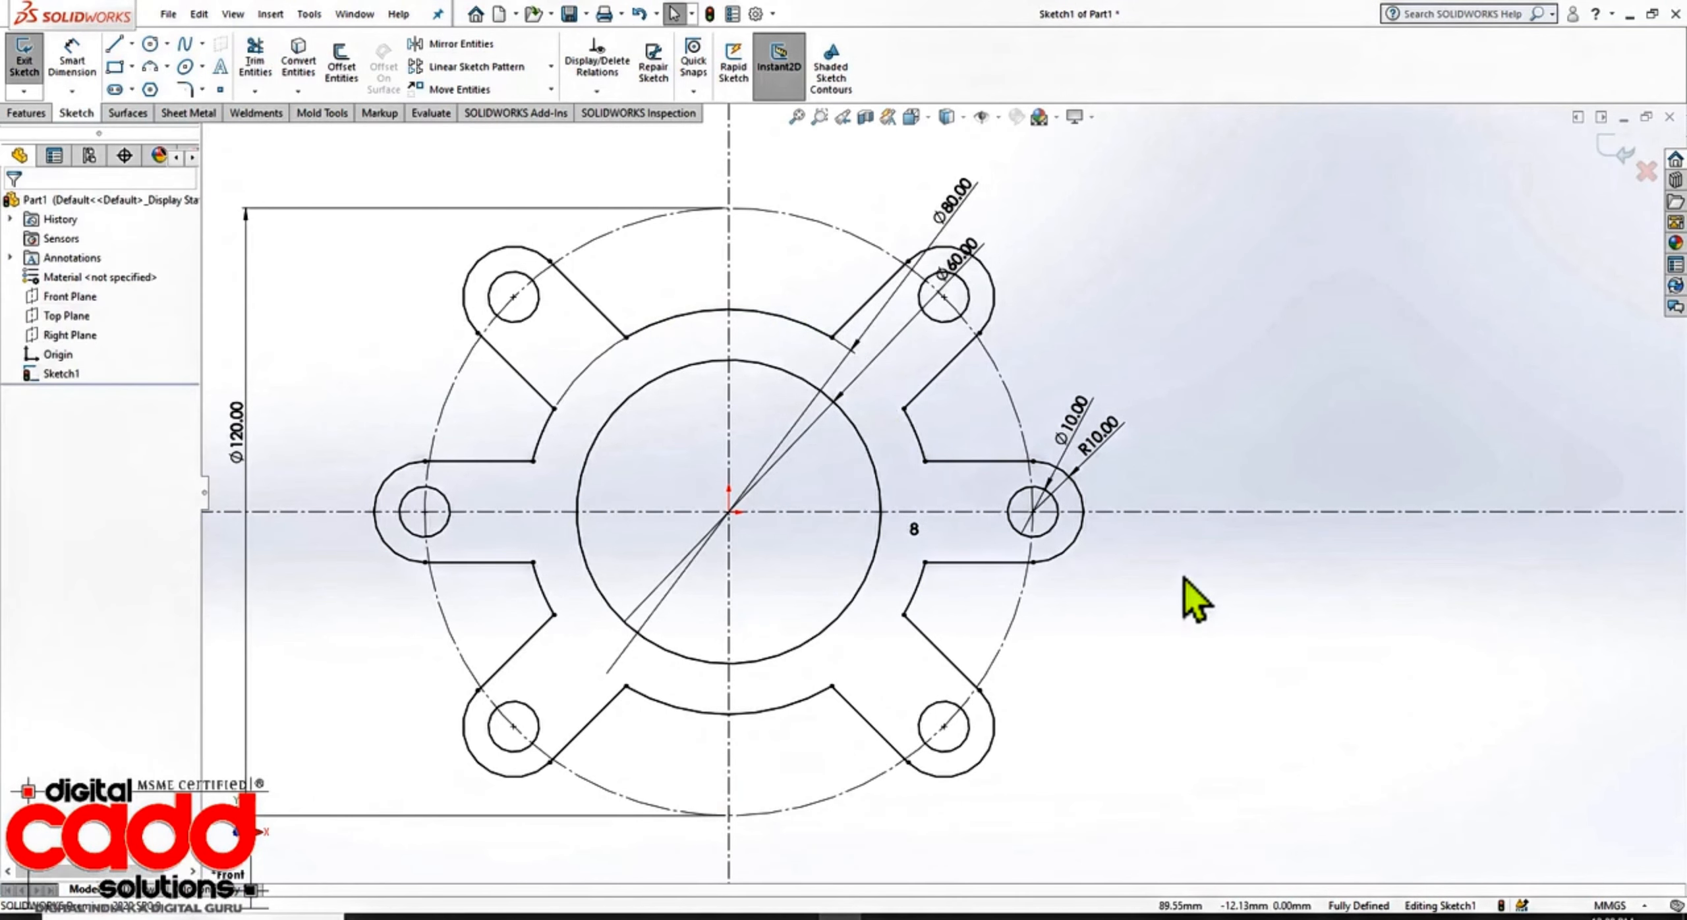
Step: Move the 60 mm and 80 mm diameter dimensions clear of the upper-right arm, to the gap above the ring
{"action": "left_click_drag", "start_coordinate": [969, 262], "coordinate": [806, 191]}
{"action": "left_click", "coordinate": [955, 204]}
{"action": "left_click_drag", "start_coordinate": [972, 215], "coordinate": [873, 211]}
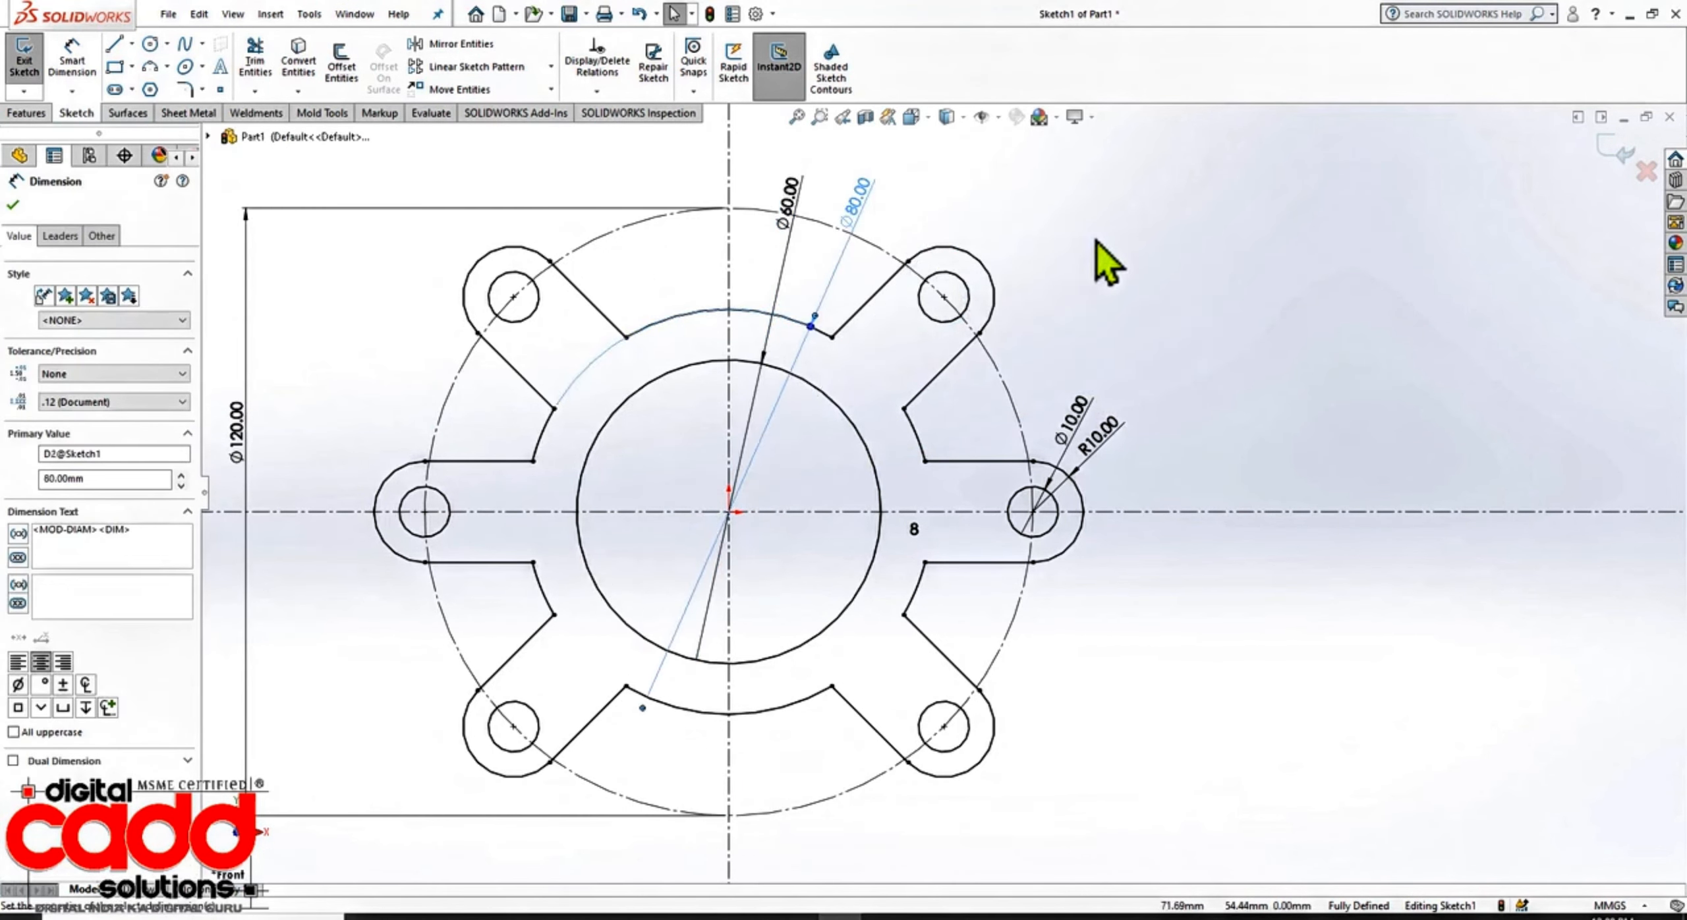
{"action": "left_click", "coordinate": [1096, 243]}
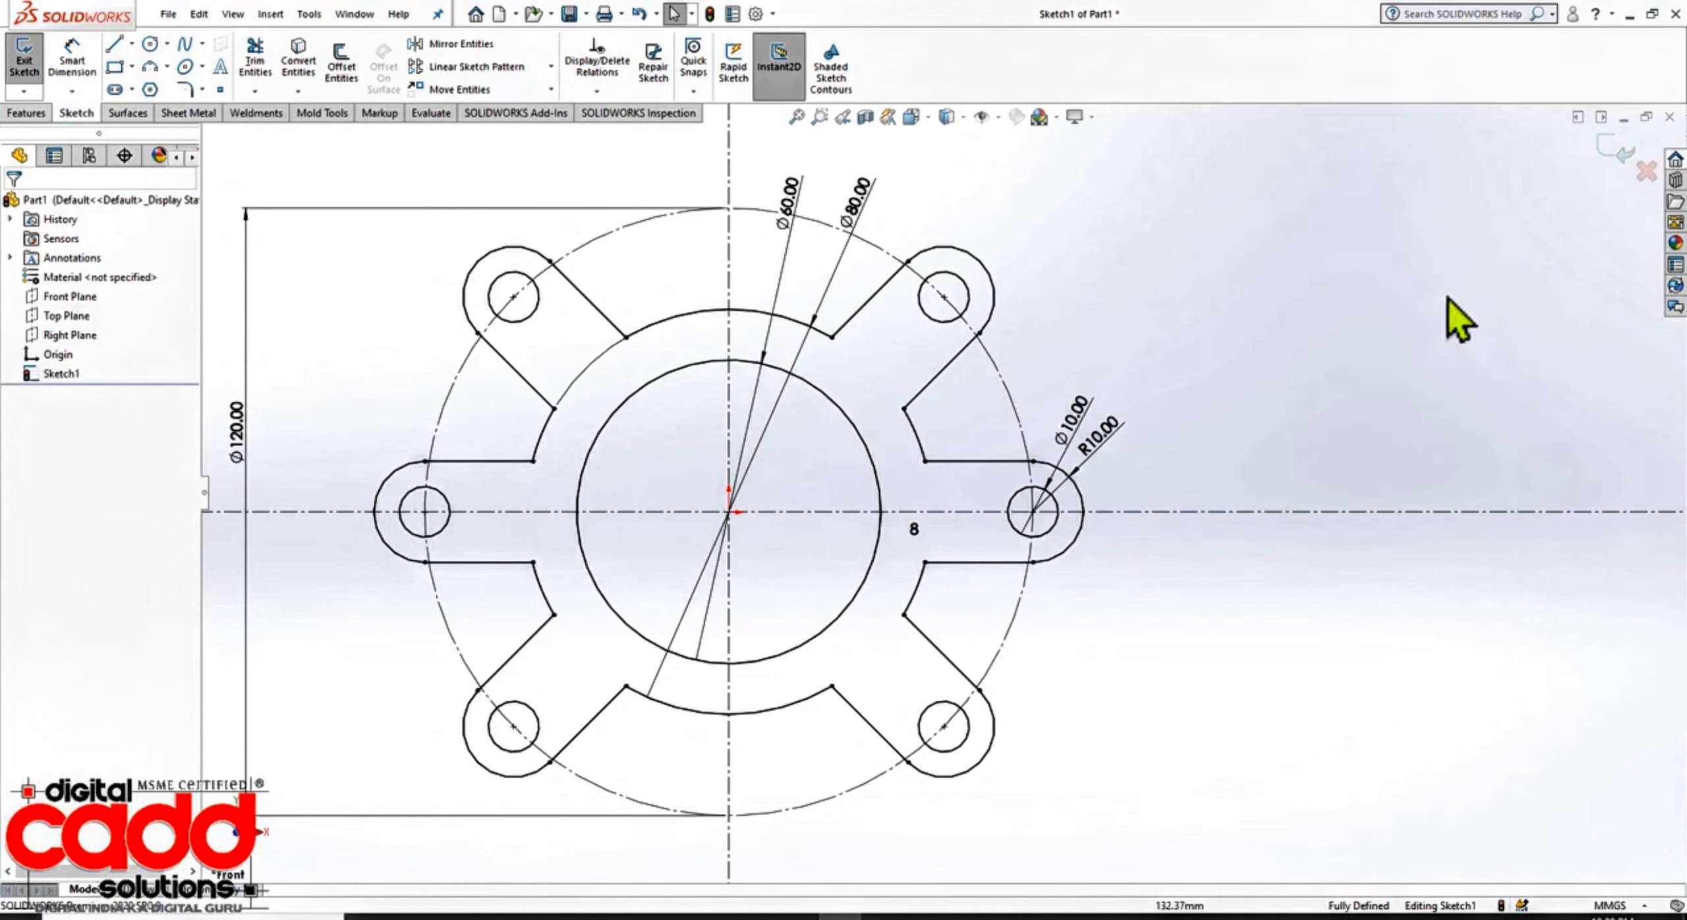
Step: Exit the sketch and extrude it as a boss with a Mid Plane end condition and a depth of 40 mm
{"action": "left_click", "coordinate": [1619, 162]}
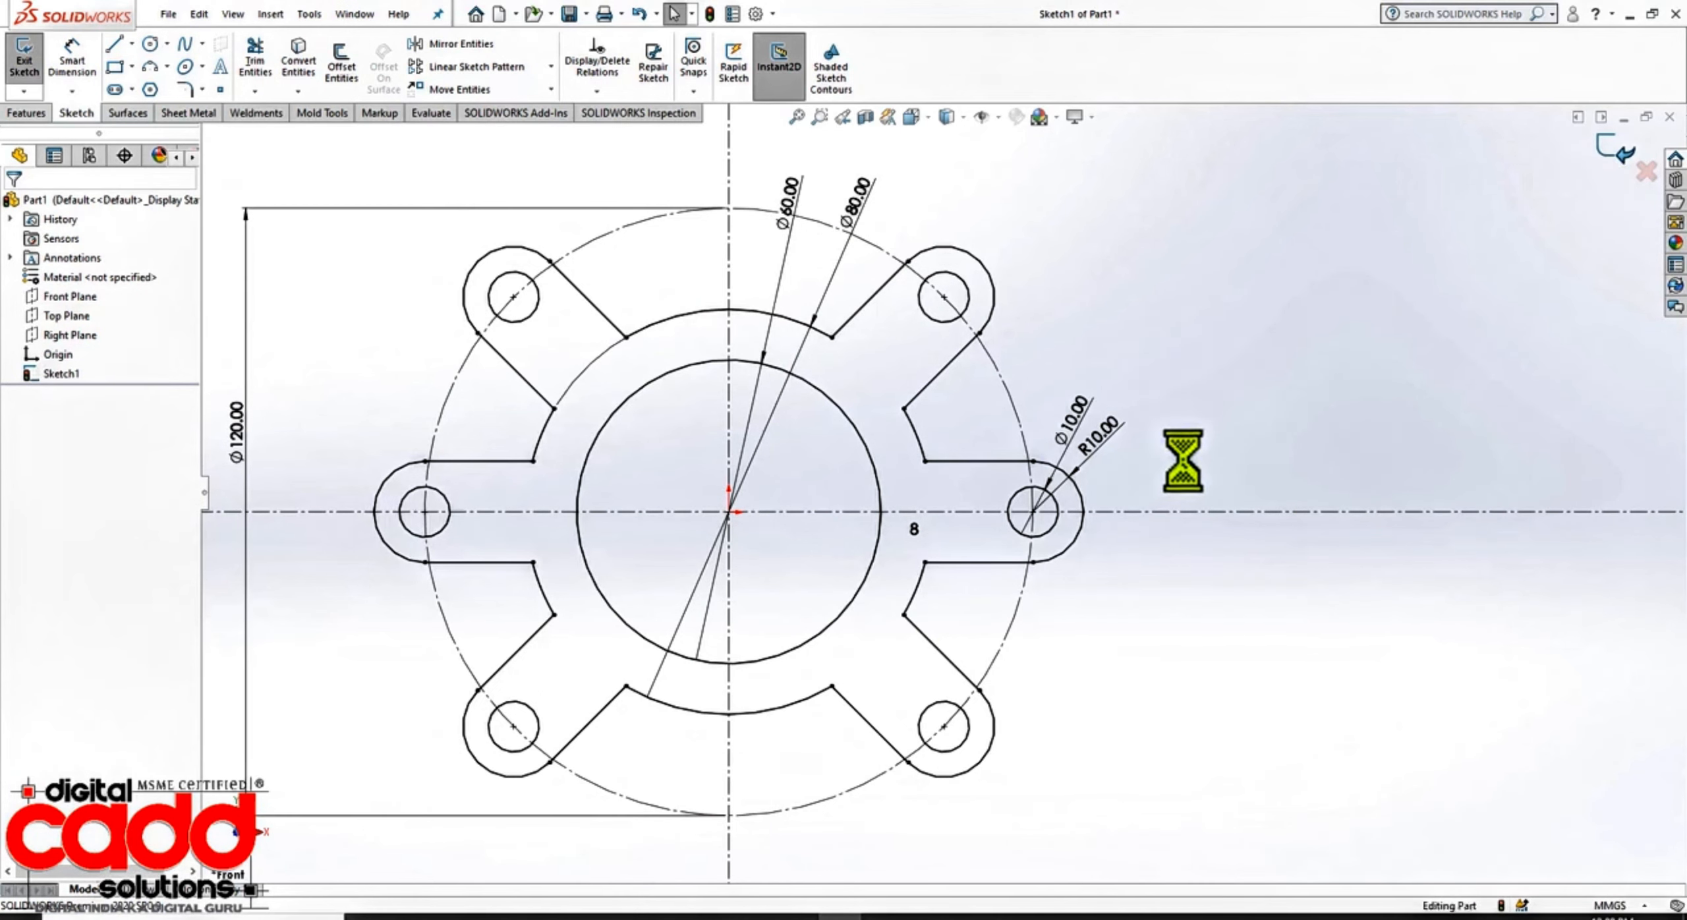
{"action": "mouse_move", "coordinate": [1118, 592]}
{"action": "middle_mouse_down"}
{"action": "mouse_move", "coordinate": [1139, 585]}
{"action": "mouse_move", "coordinate": [1104, 697]}
{"action": "mouse_move", "coordinate": [1072, 659]}
{"action": "middle_mouse_up"}
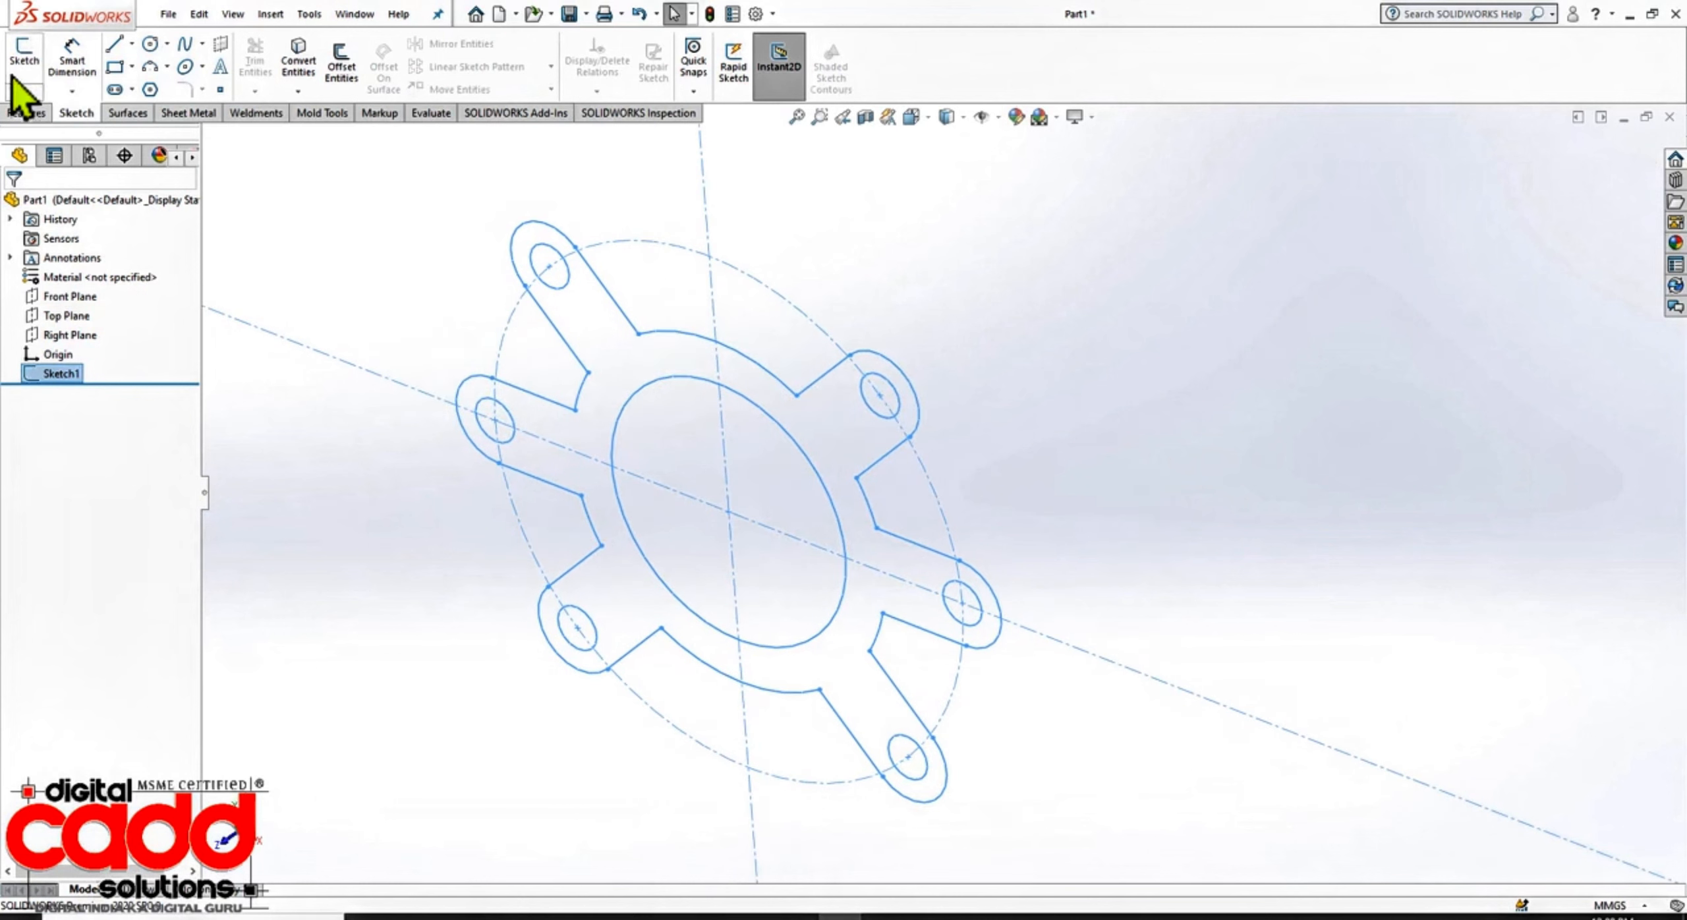
{"action": "left_click", "coordinate": [23, 113]}
{"action": "left_click", "coordinate": [20, 75]}
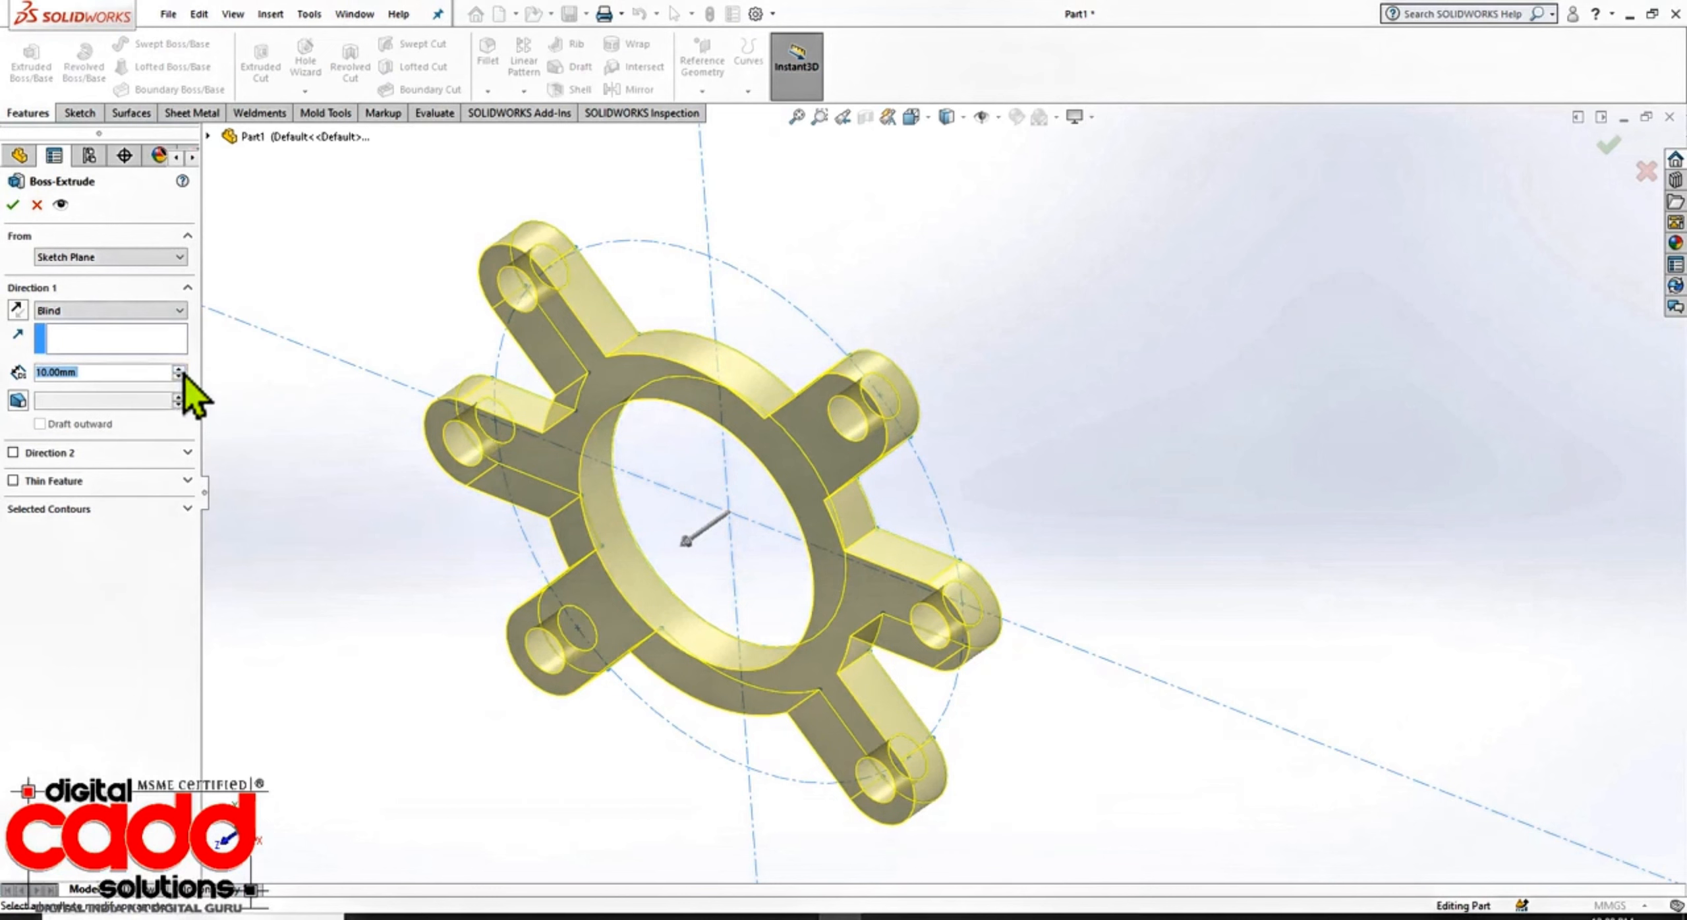
{"action": "left_click", "coordinate": [179, 369]}
{"action": "left_click", "coordinate": [178, 369]}
{"action": "left_click", "coordinate": [178, 369]}
{"action": "left_click", "coordinate": [182, 312]}
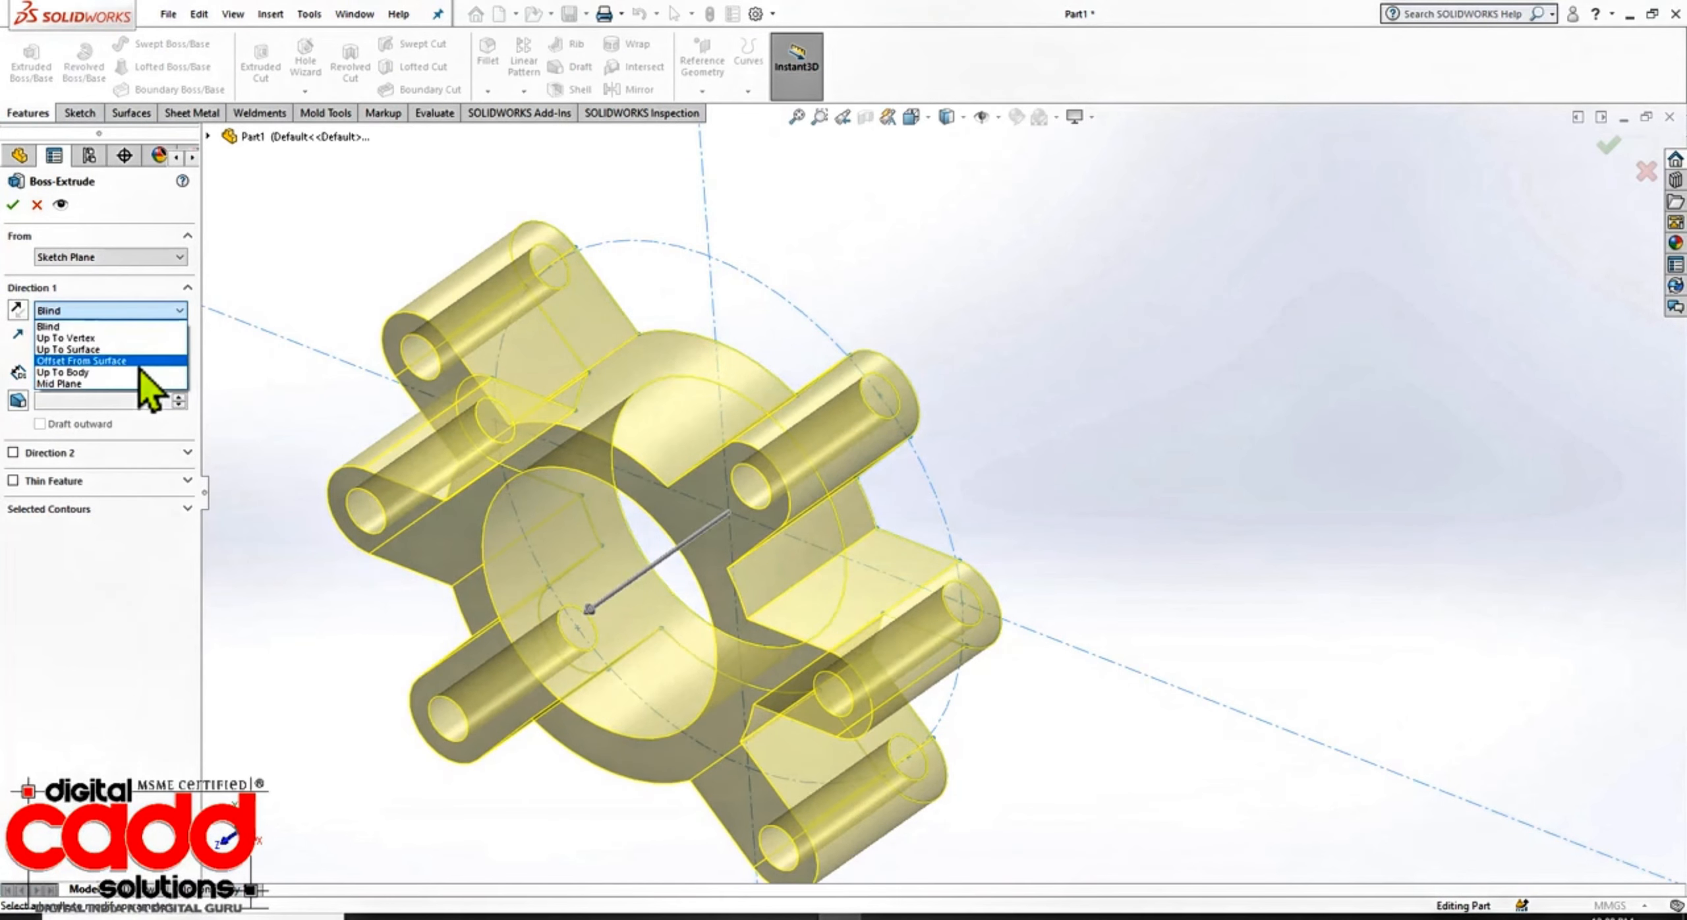
{"action": "left_click", "coordinate": [112, 383]}
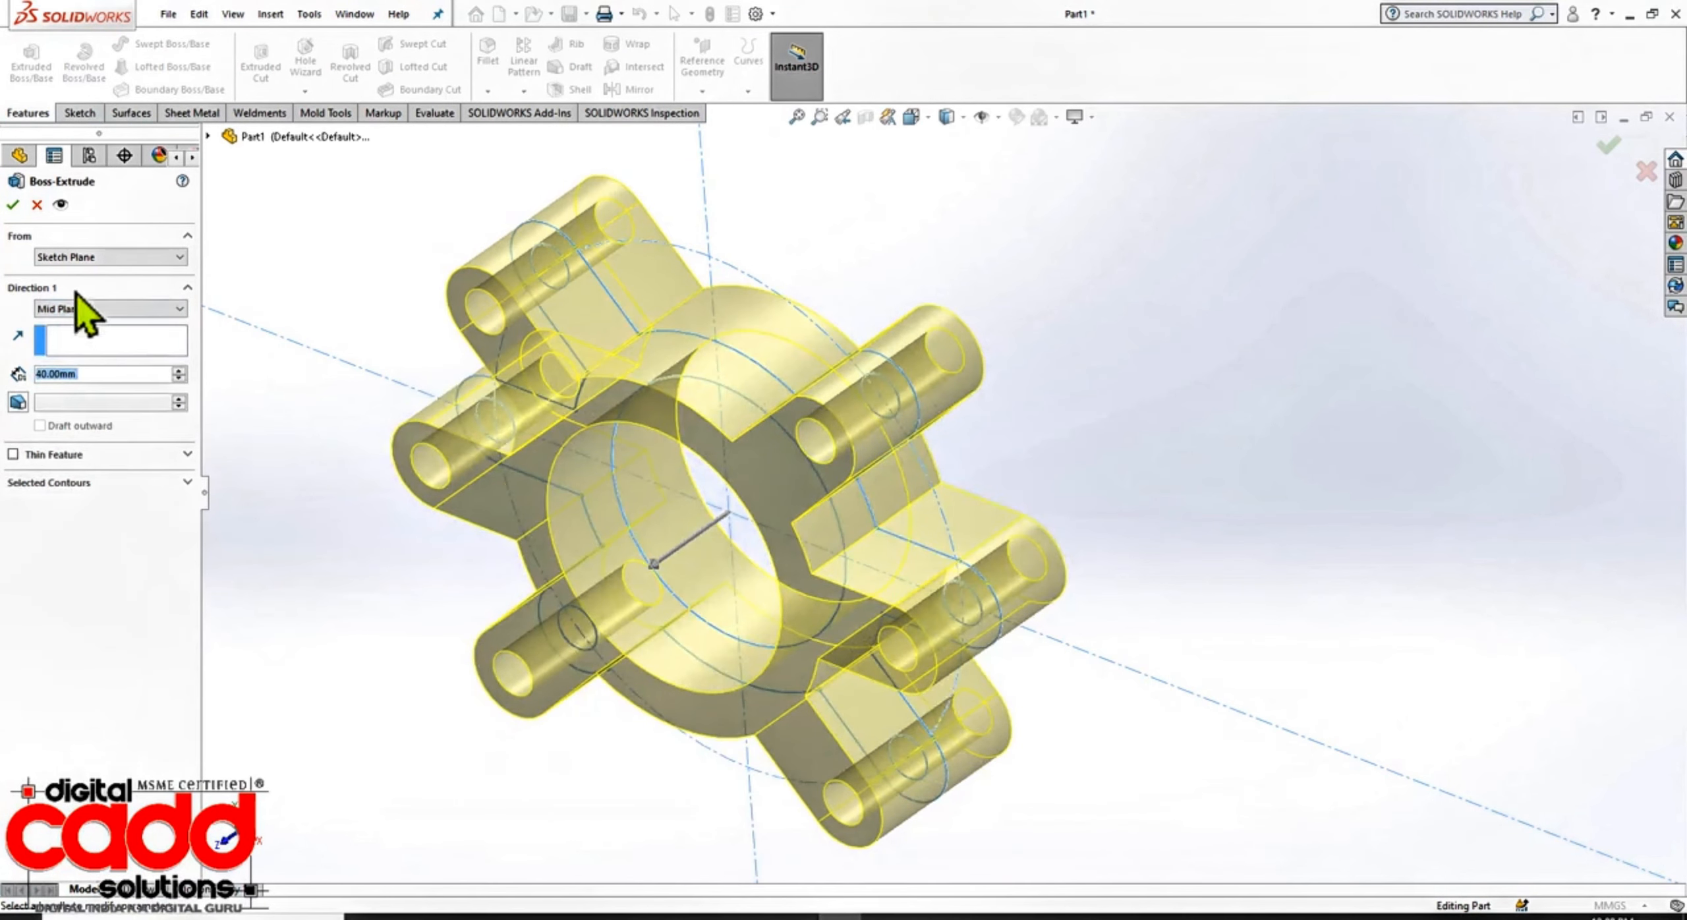
{"action": "left_click", "coordinate": [13, 206]}
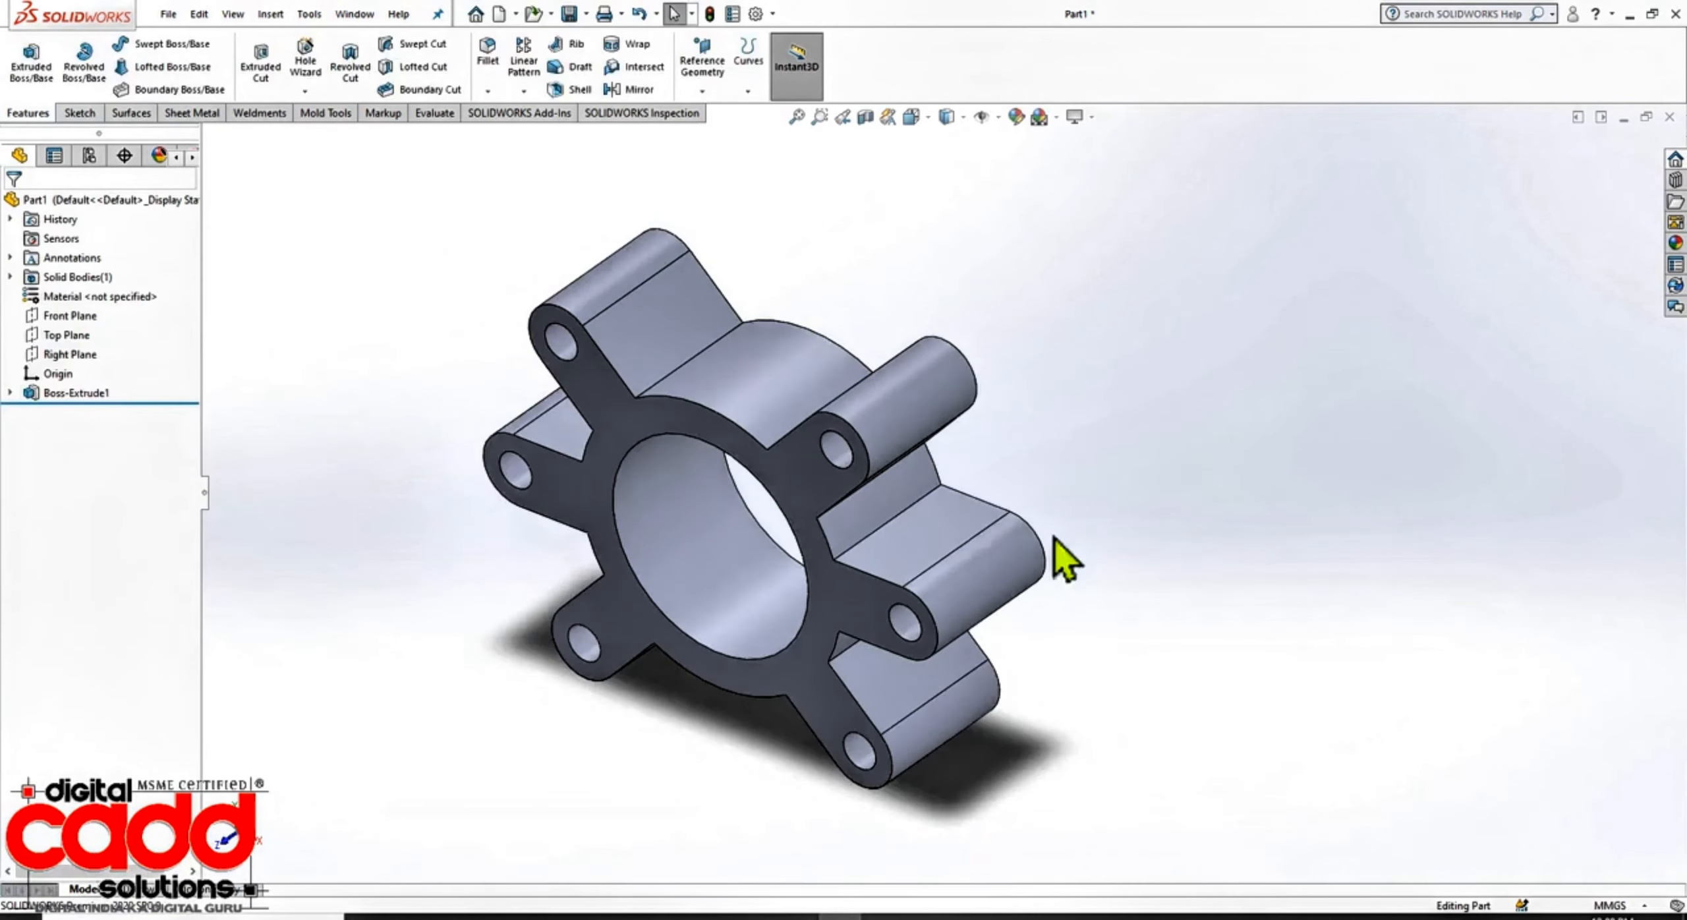
Step: Save the part as Part6 in the Sw 2020 Chap 03 Lec 03 folder
{"action": "middle_click_drag", "start_coordinate": [1048, 672], "coordinate": [1058, 626]}
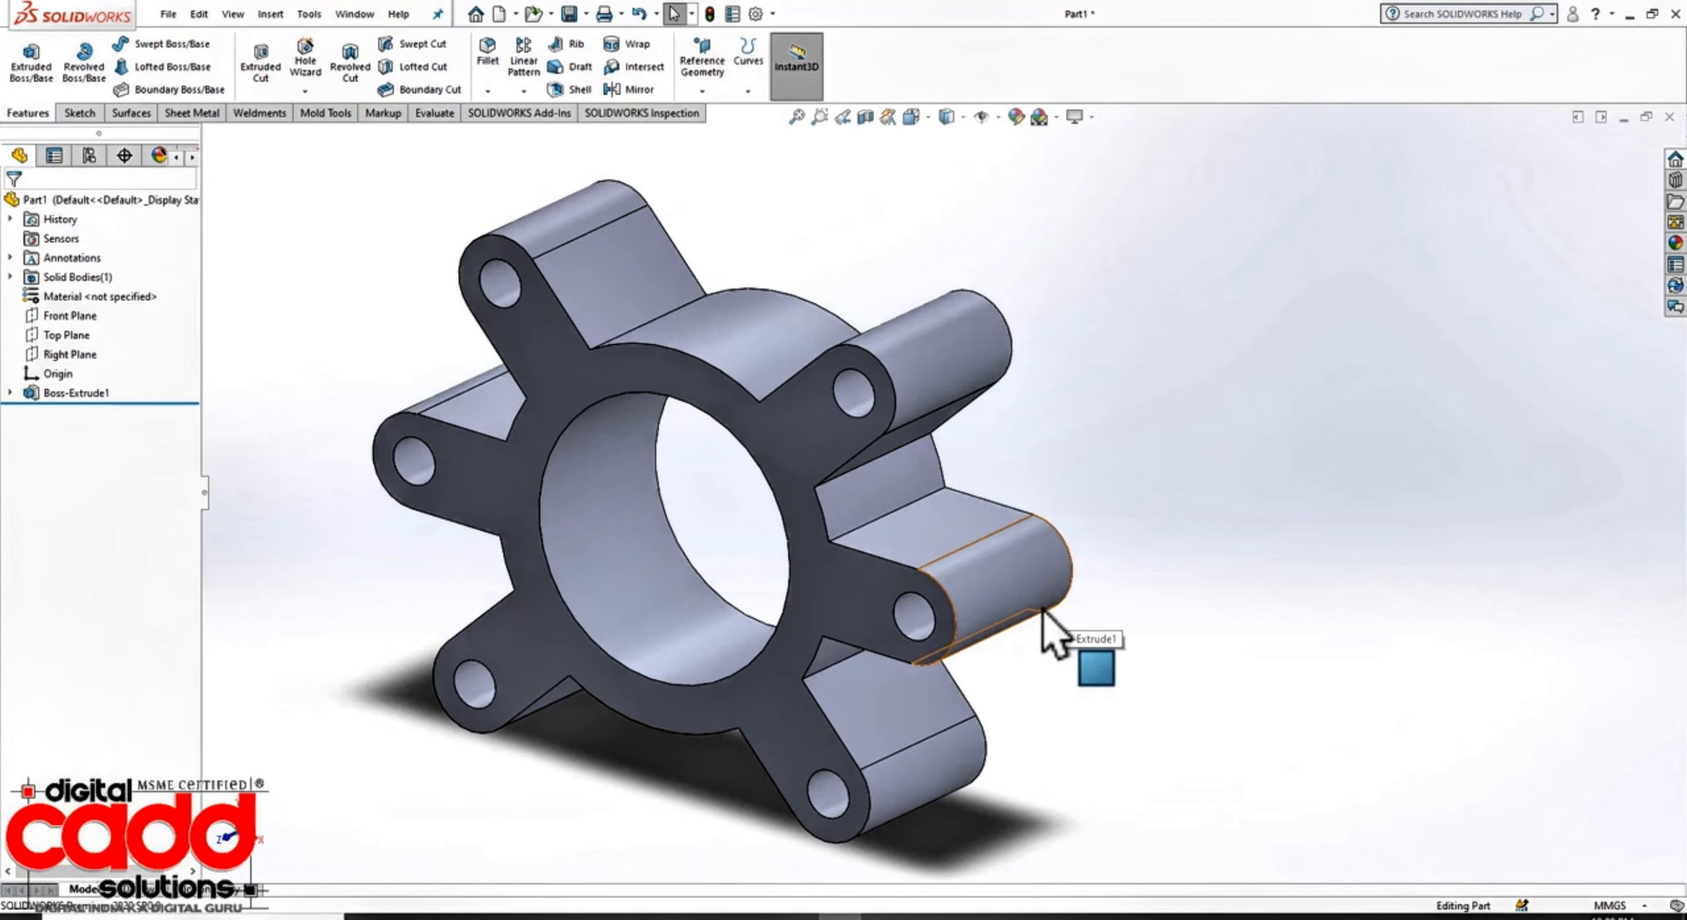
{"action": "key", "text": "ctrl+s"}
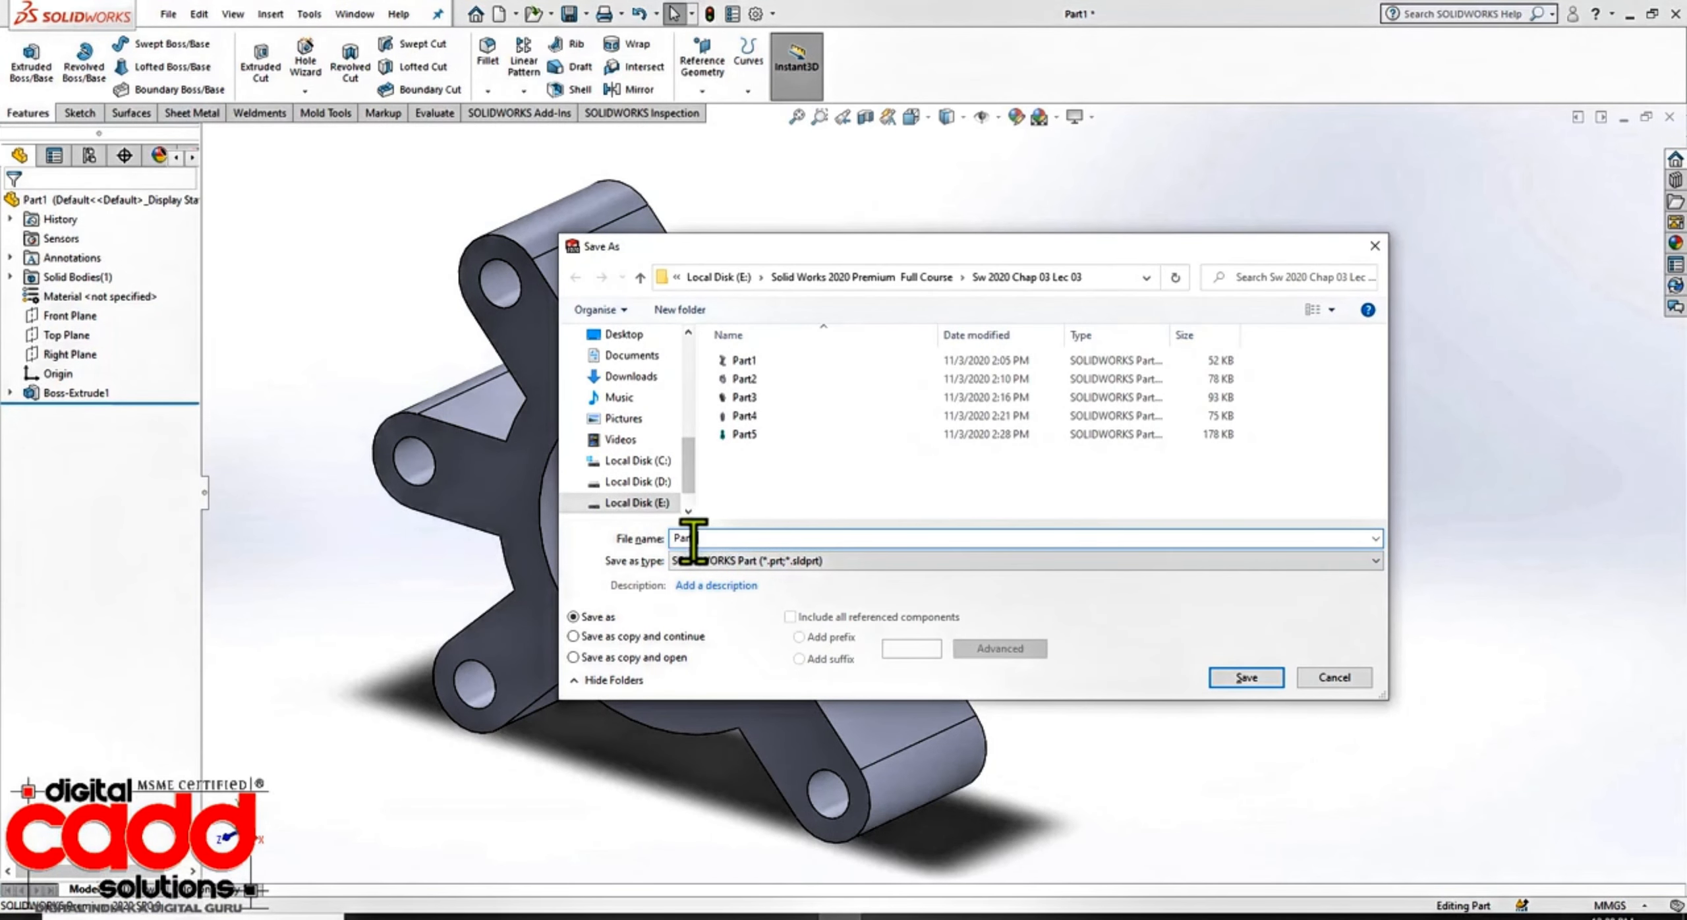
{"action": "key", "text": "BackSpace"}
{"action": "type", "text": "6"}
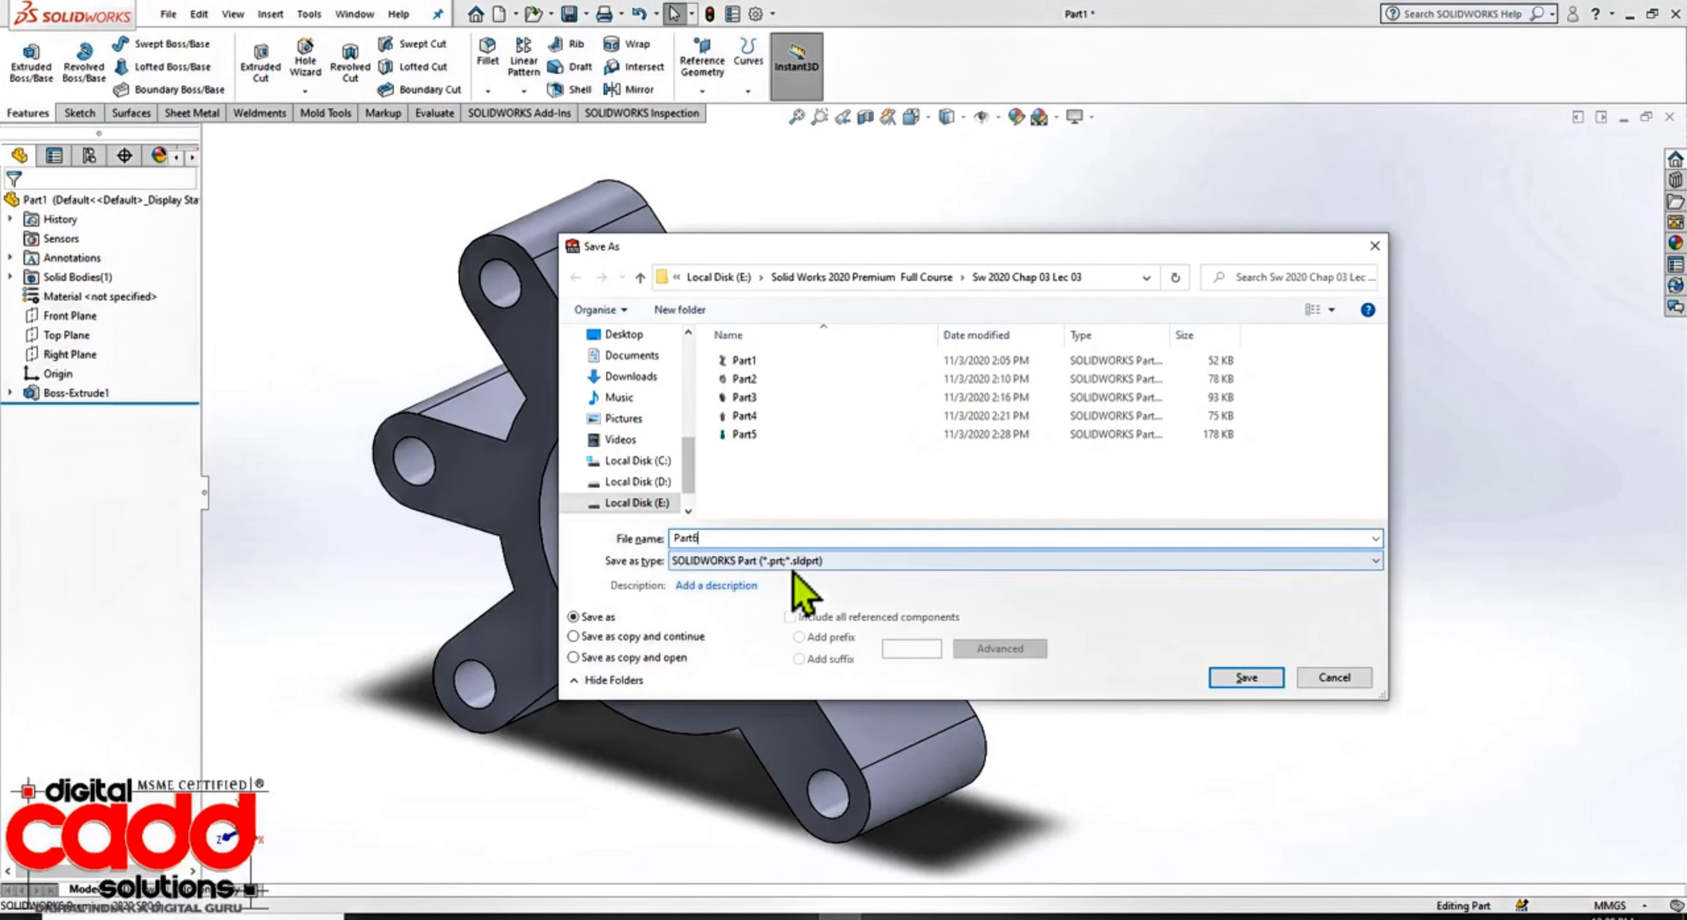
{"action": "key", "text": "Return"}
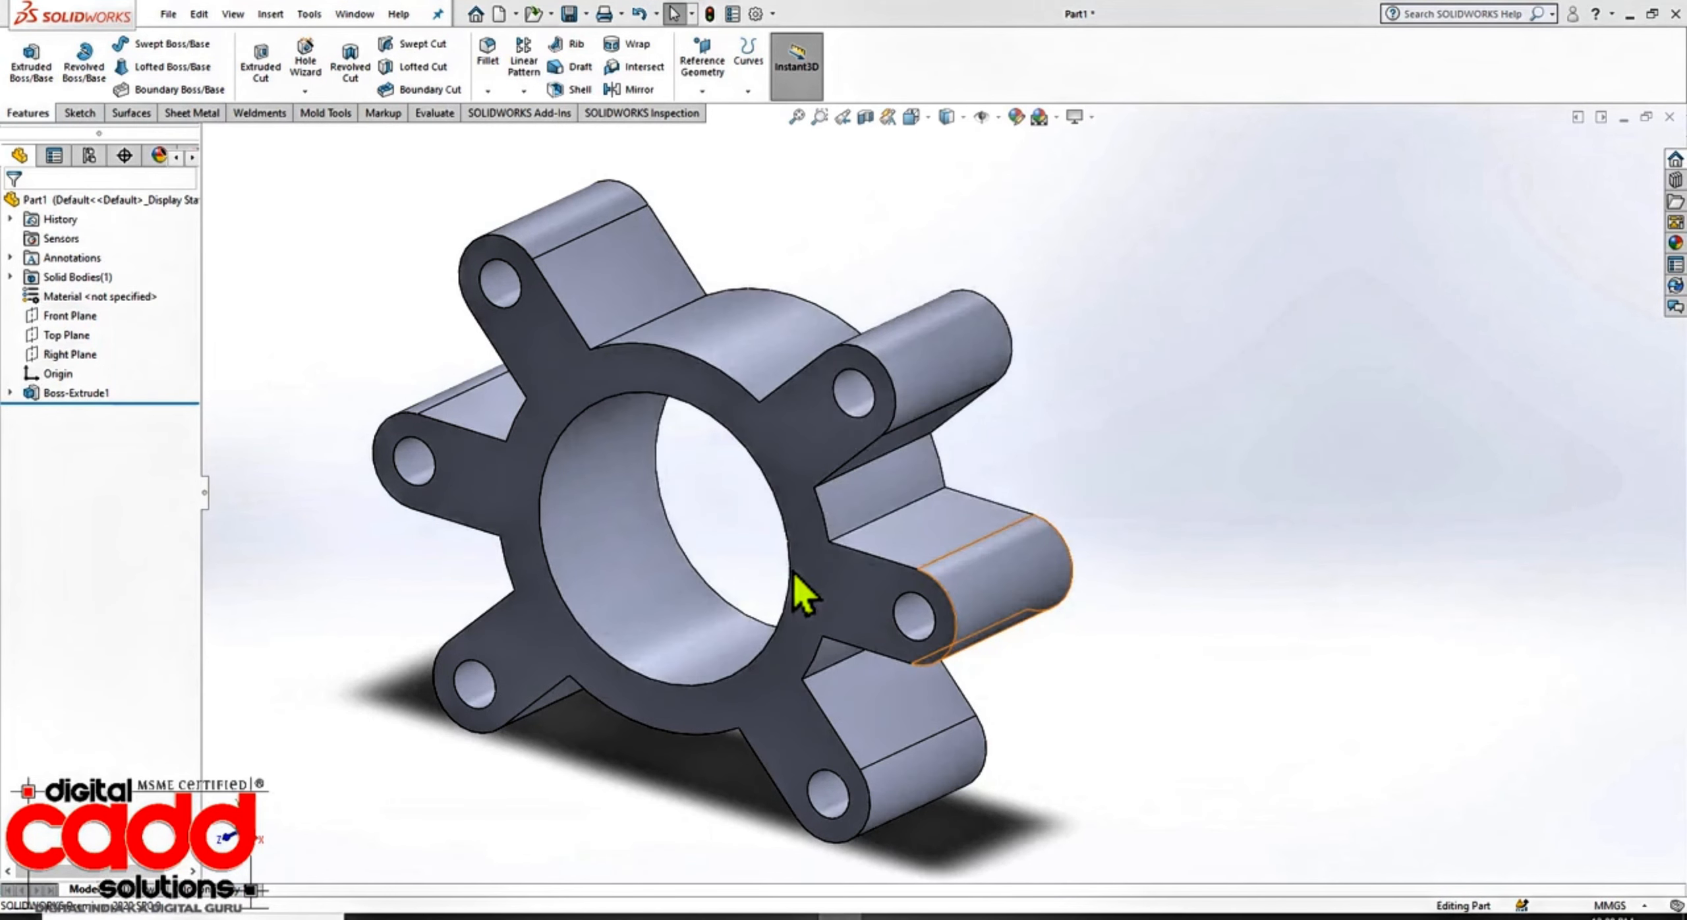
Step: Switch to the PDF book and examine the dimensioned Exercise 5 sketch in Figure 3-89
{"action": "middle_click_drag", "start_coordinate": [842, 561], "coordinate": [791, 580]}
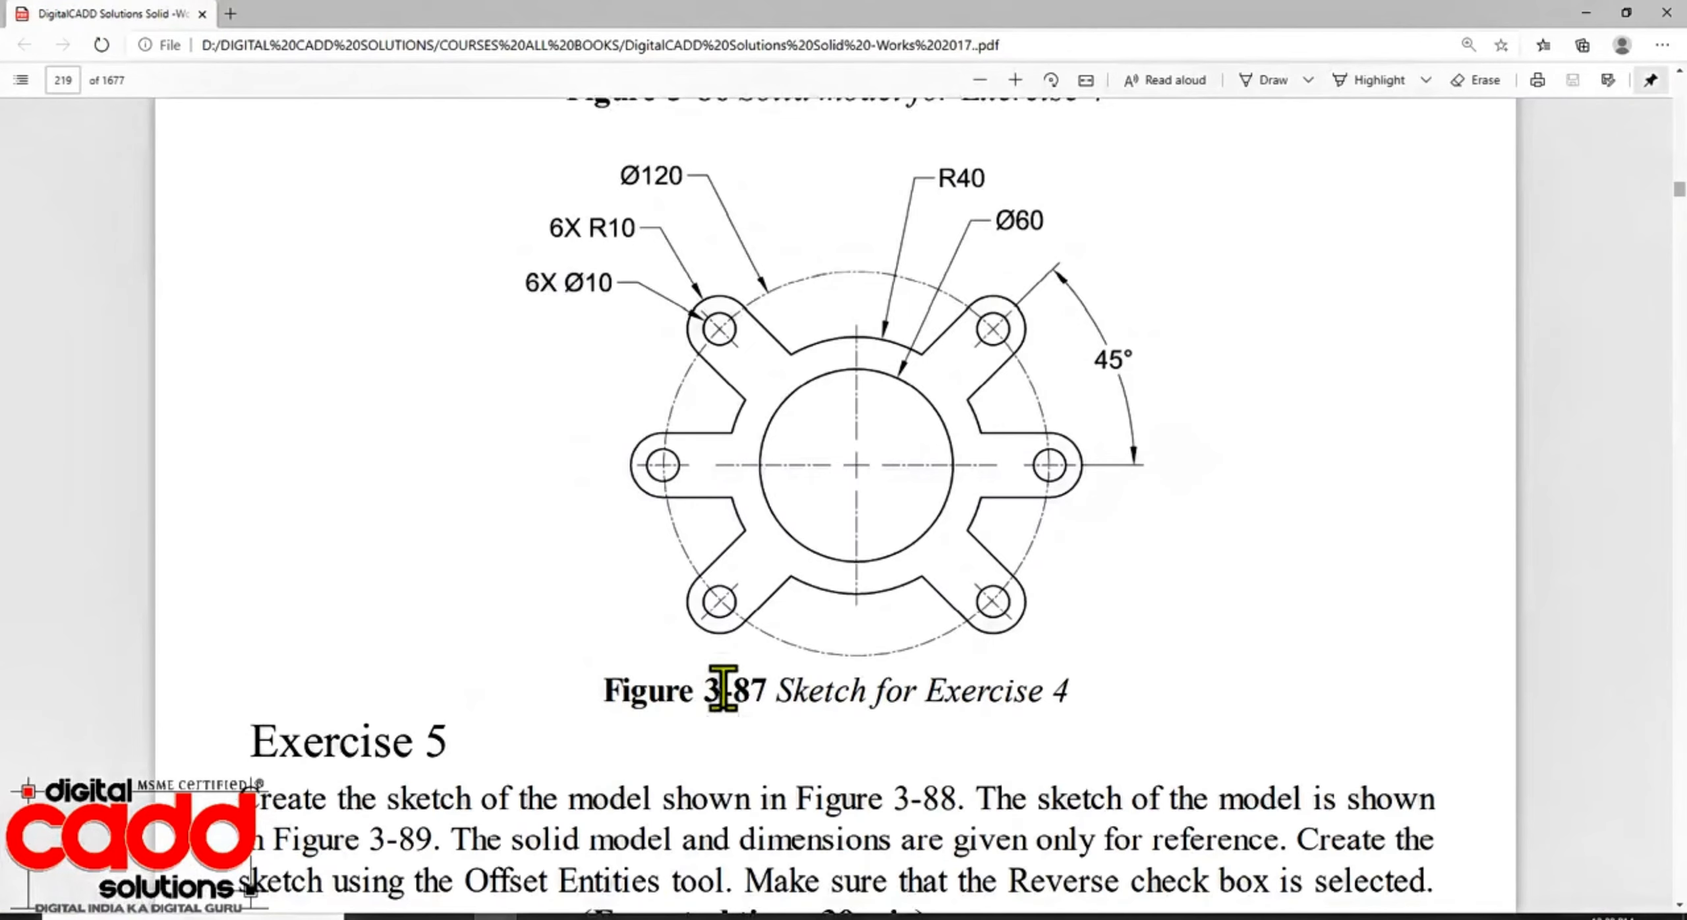
{"action": "scroll", "coordinate": [725, 698], "scroll_direction": "down", "scroll_amount": 15}
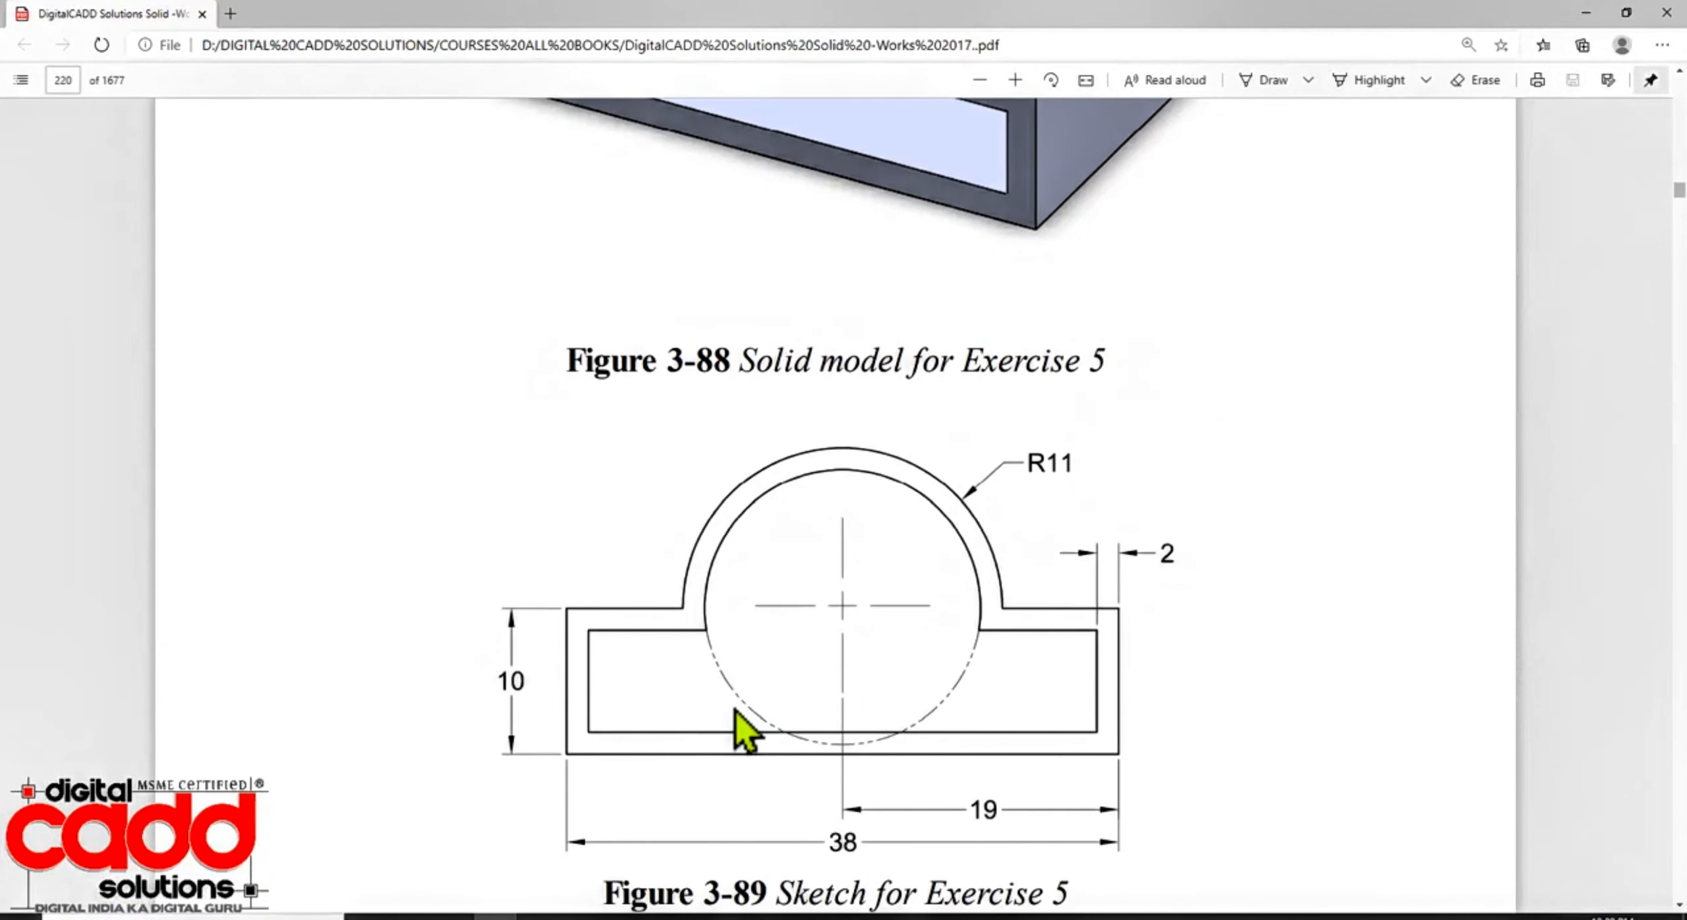
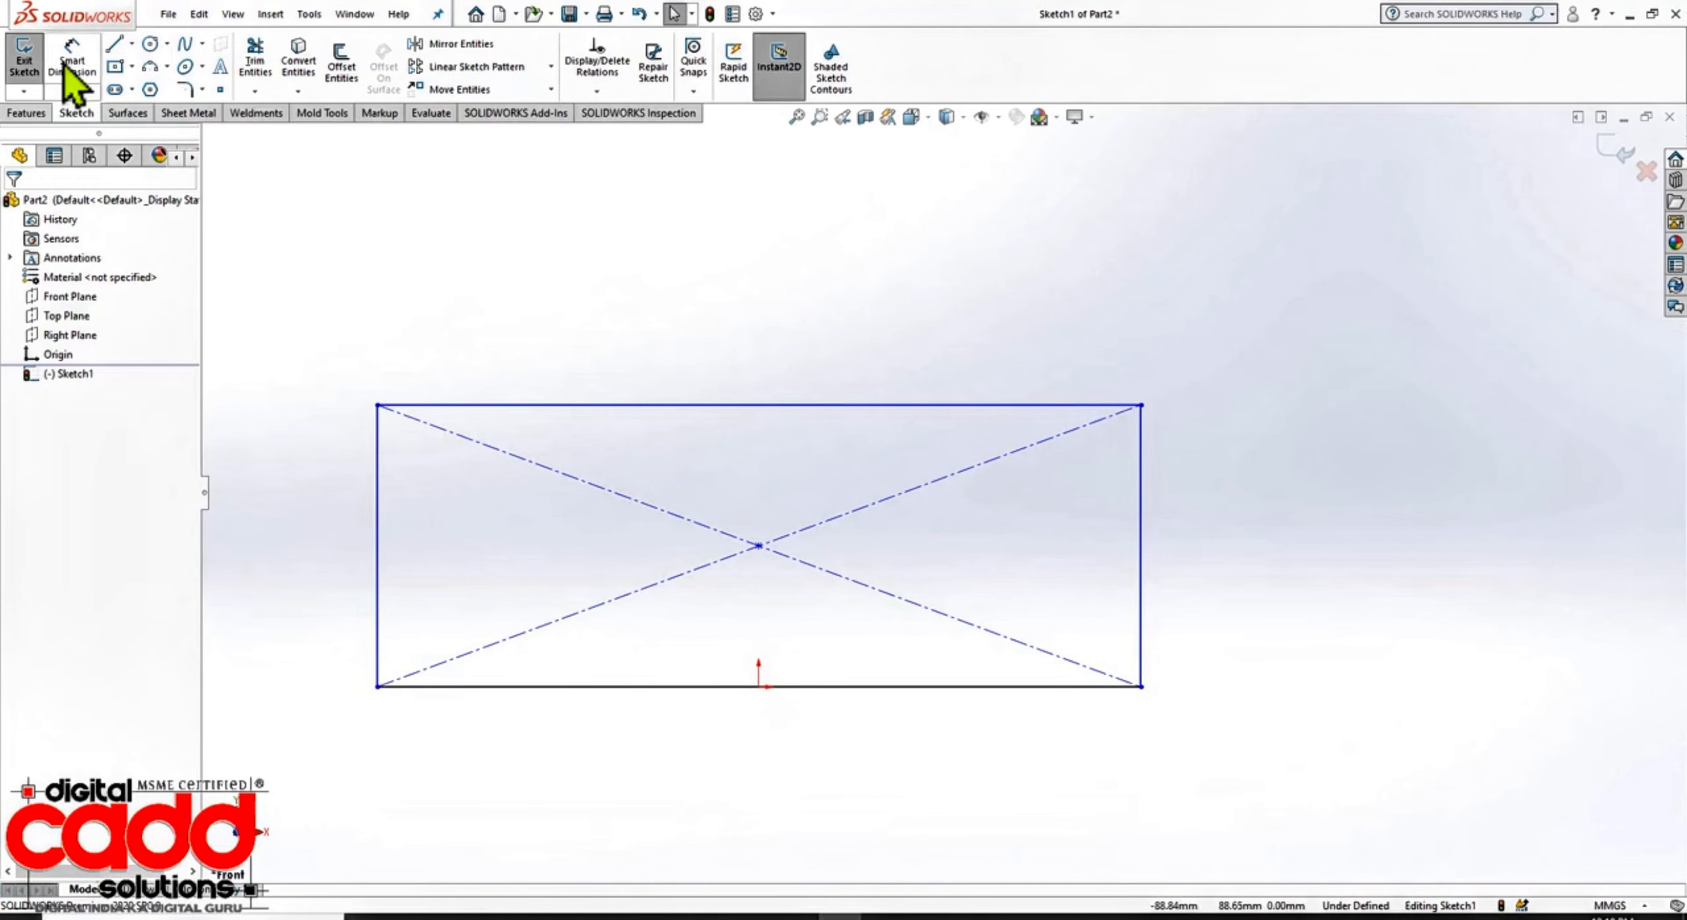
Step: Dimension the rectangle's overall width below its bottom edge and set it to 38 mm, as given in the Exercise 5 drawing
{"action": "left_click", "coordinate": [72, 66]}
{"action": "left_click", "coordinate": [496, 917]}
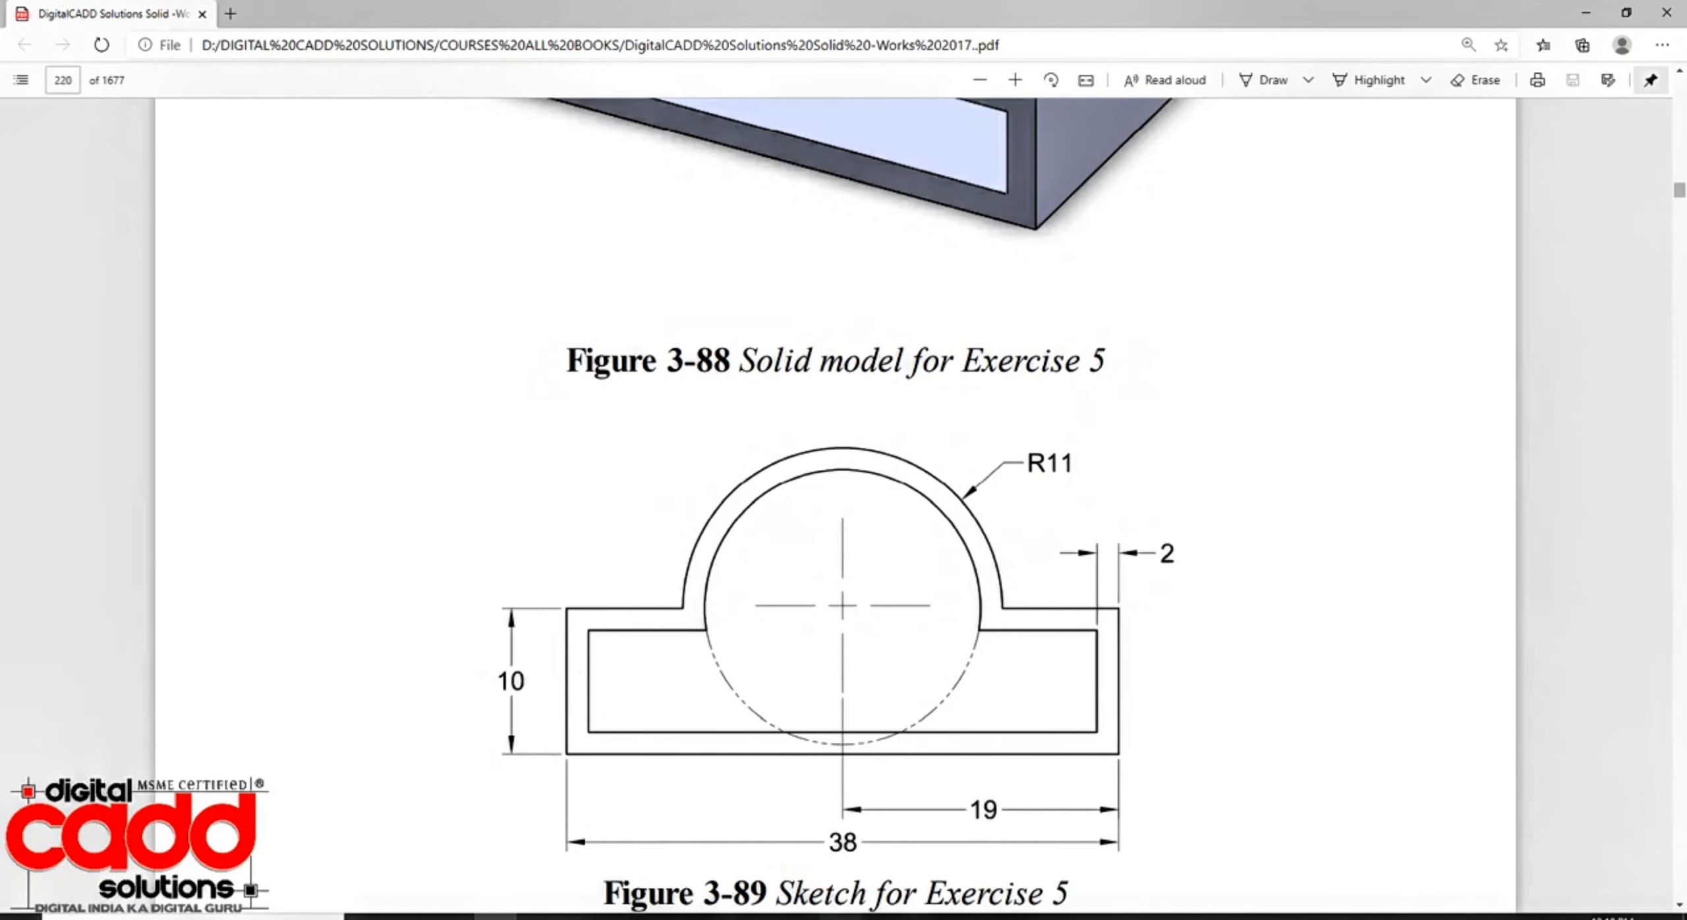
{"action": "left_click", "coordinate": [495, 916]}
{"action": "left_click", "coordinate": [377, 561]}
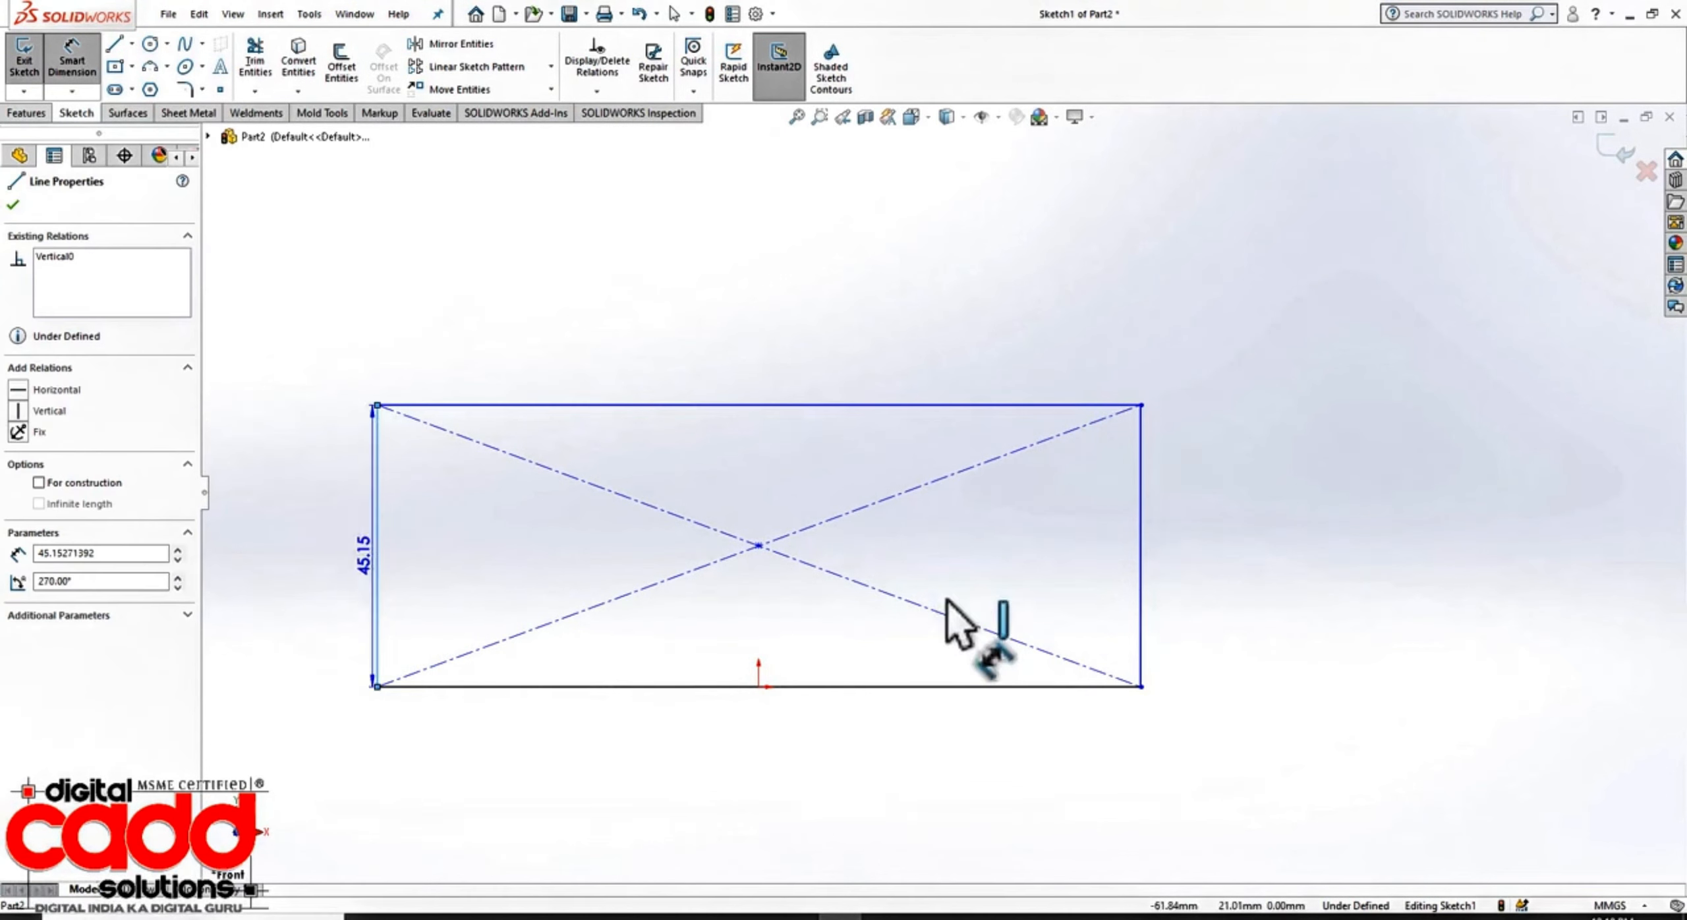
{"action": "left_click", "coordinate": [1141, 561]}
{"action": "left_click", "coordinate": [802, 787]}
{"action": "type", "text": "38"}
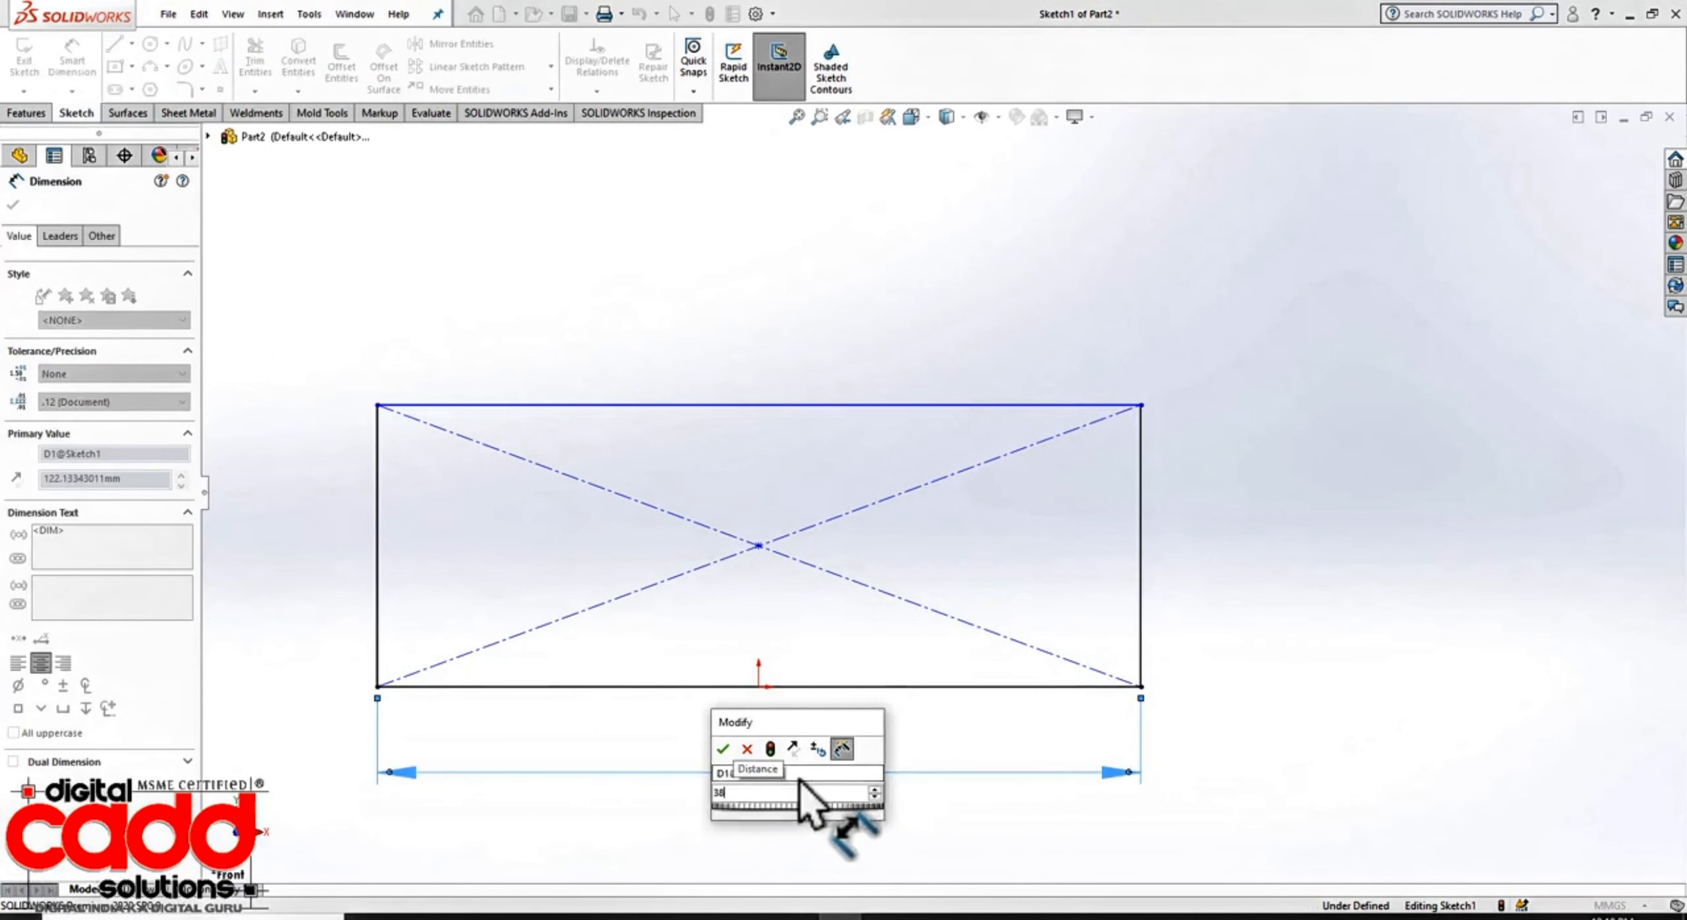
{"action": "key", "text": "Return"}
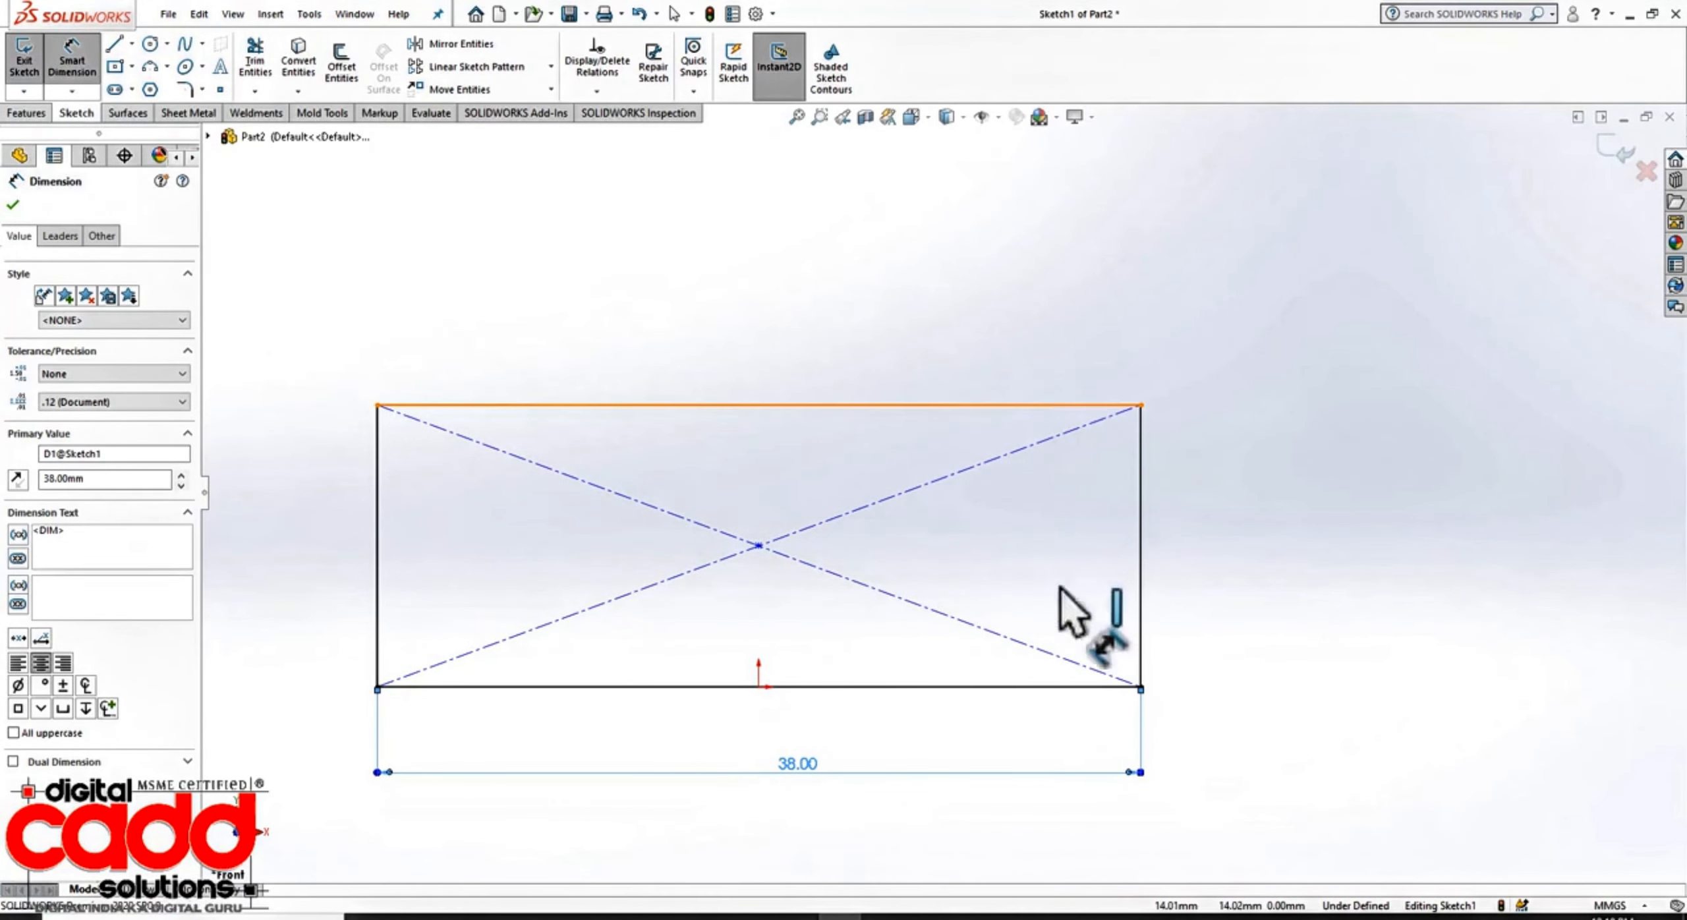
Step: Dimension the distance between the rectangle's top and bottom edges and set it to 10 mm
{"action": "left_click", "coordinate": [1059, 405]}
{"action": "left_click", "coordinate": [1062, 687]}
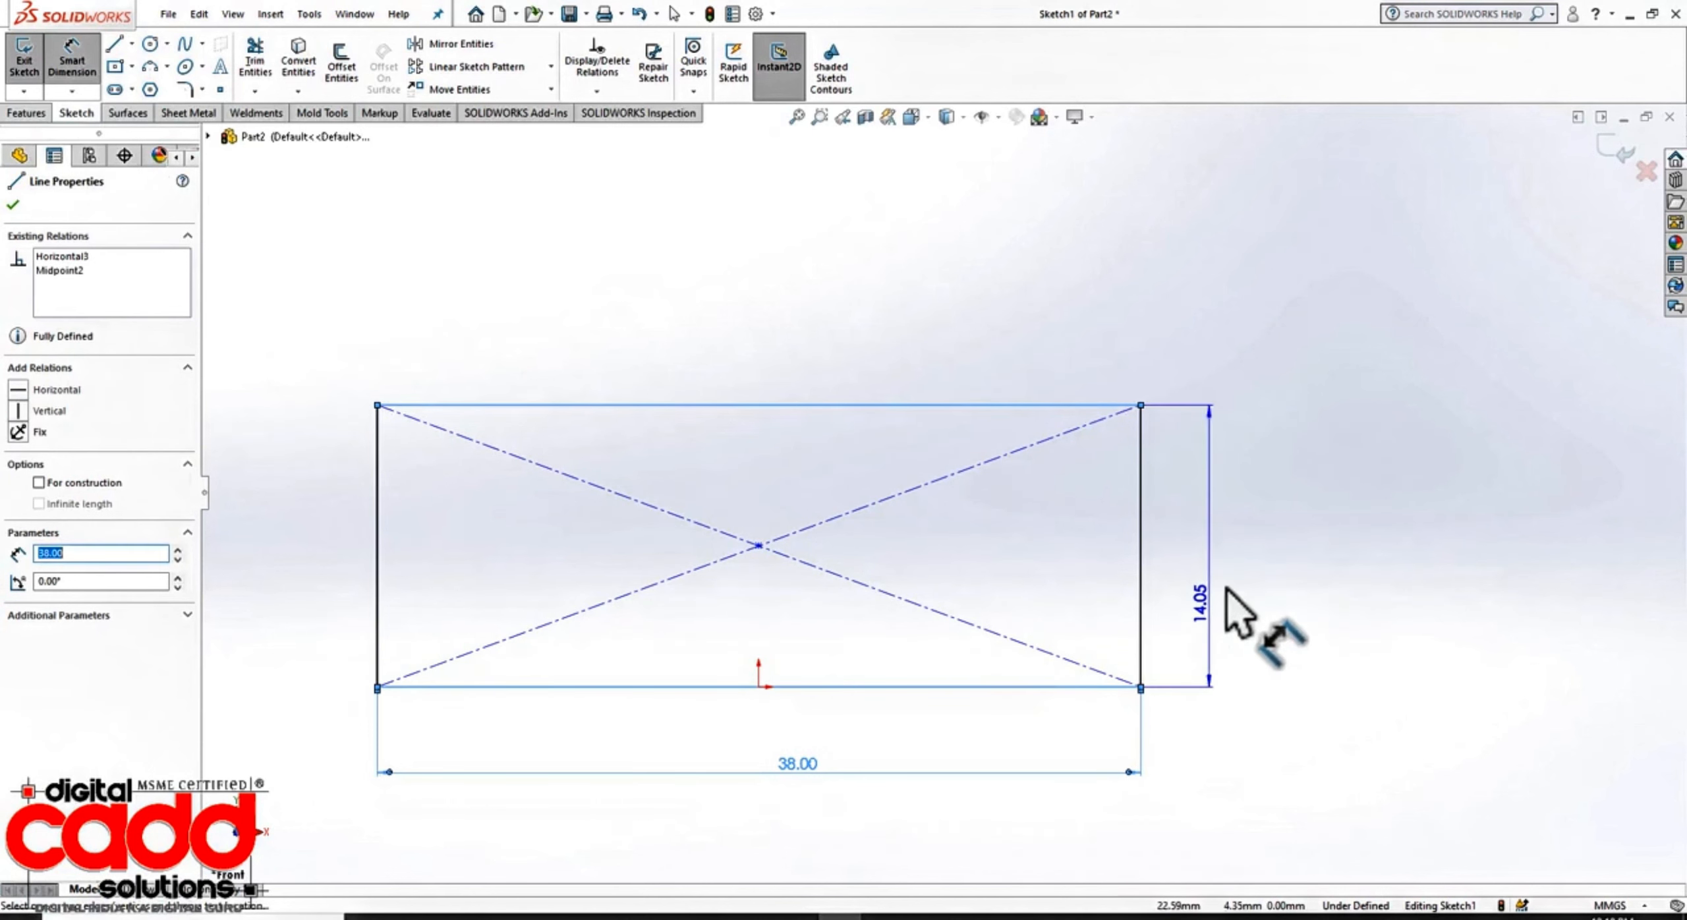
{"action": "left_click", "coordinate": [1232, 573]}
{"action": "type", "text": "10"}
{"action": "key", "text": "Return"}
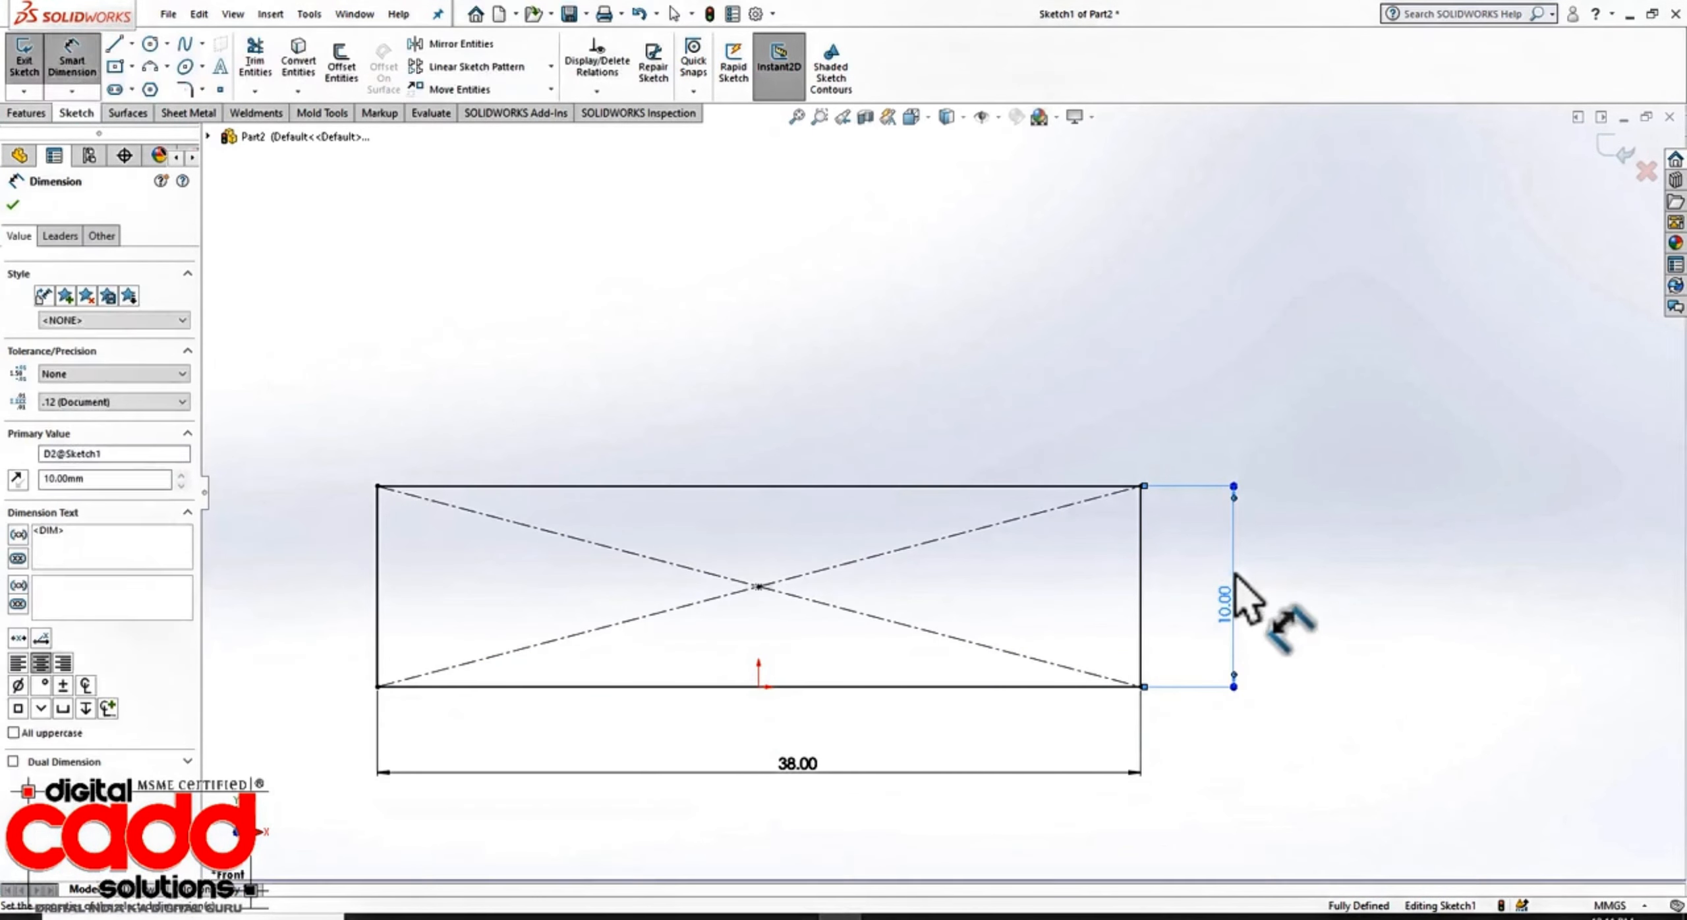
{"action": "key", "text": "Escape"}
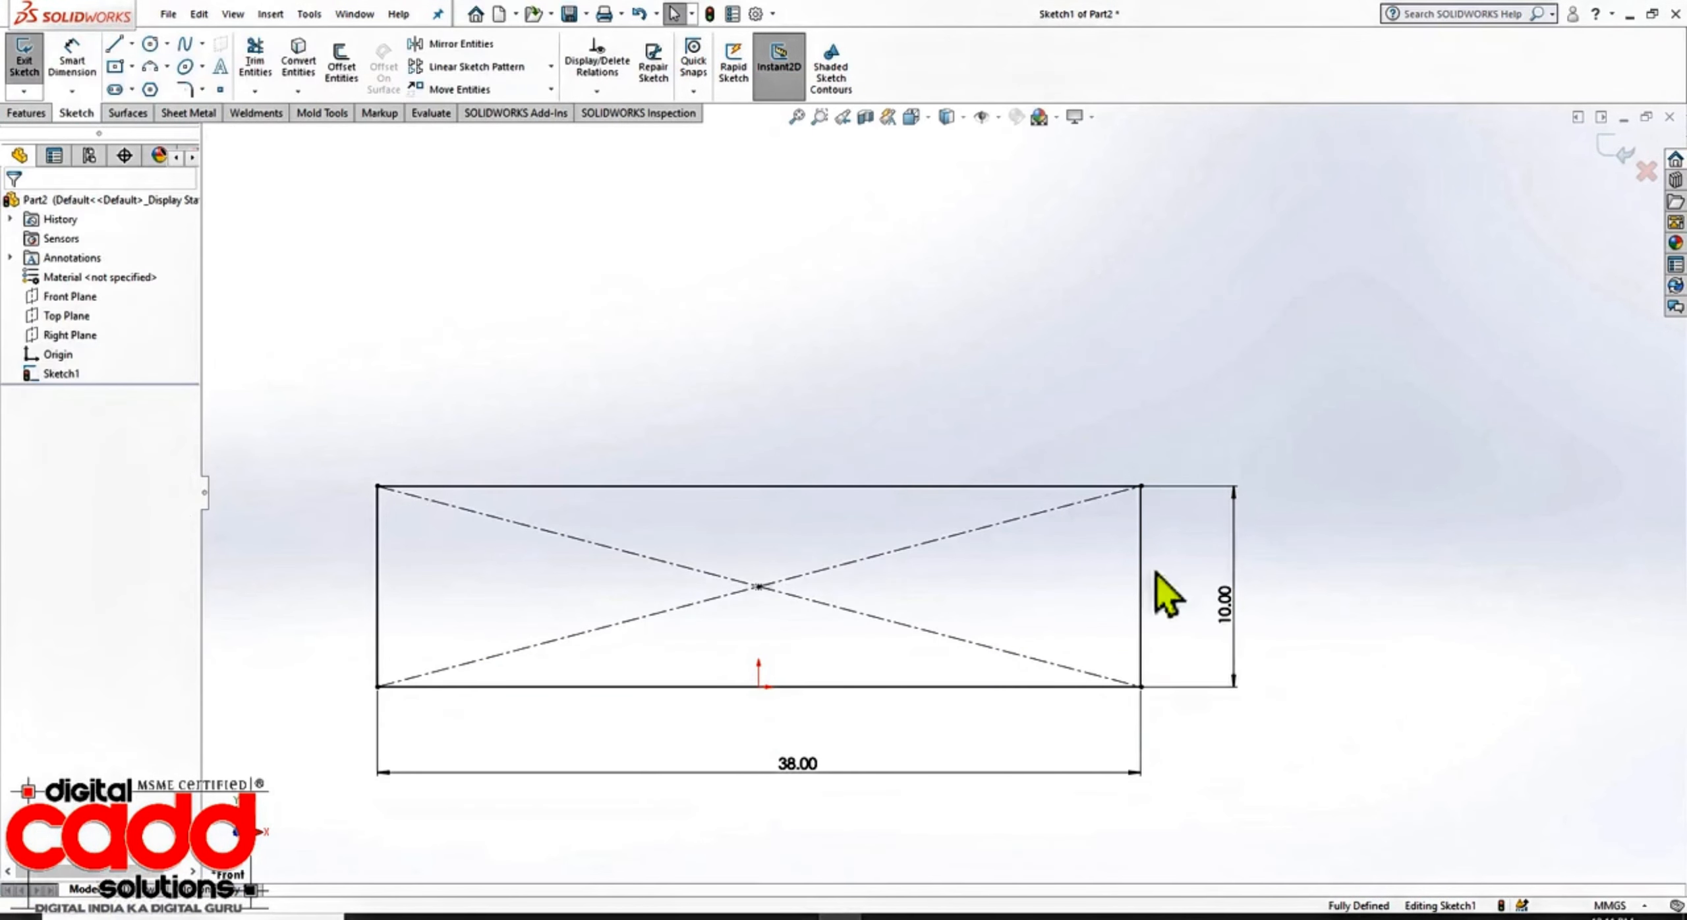
Step: Draw a 180° centerpoint arc with a radius of about 8.7 mm above the rectangle, centred on its top edge's midpoint
{"action": "left_click", "coordinate": [167, 67]}
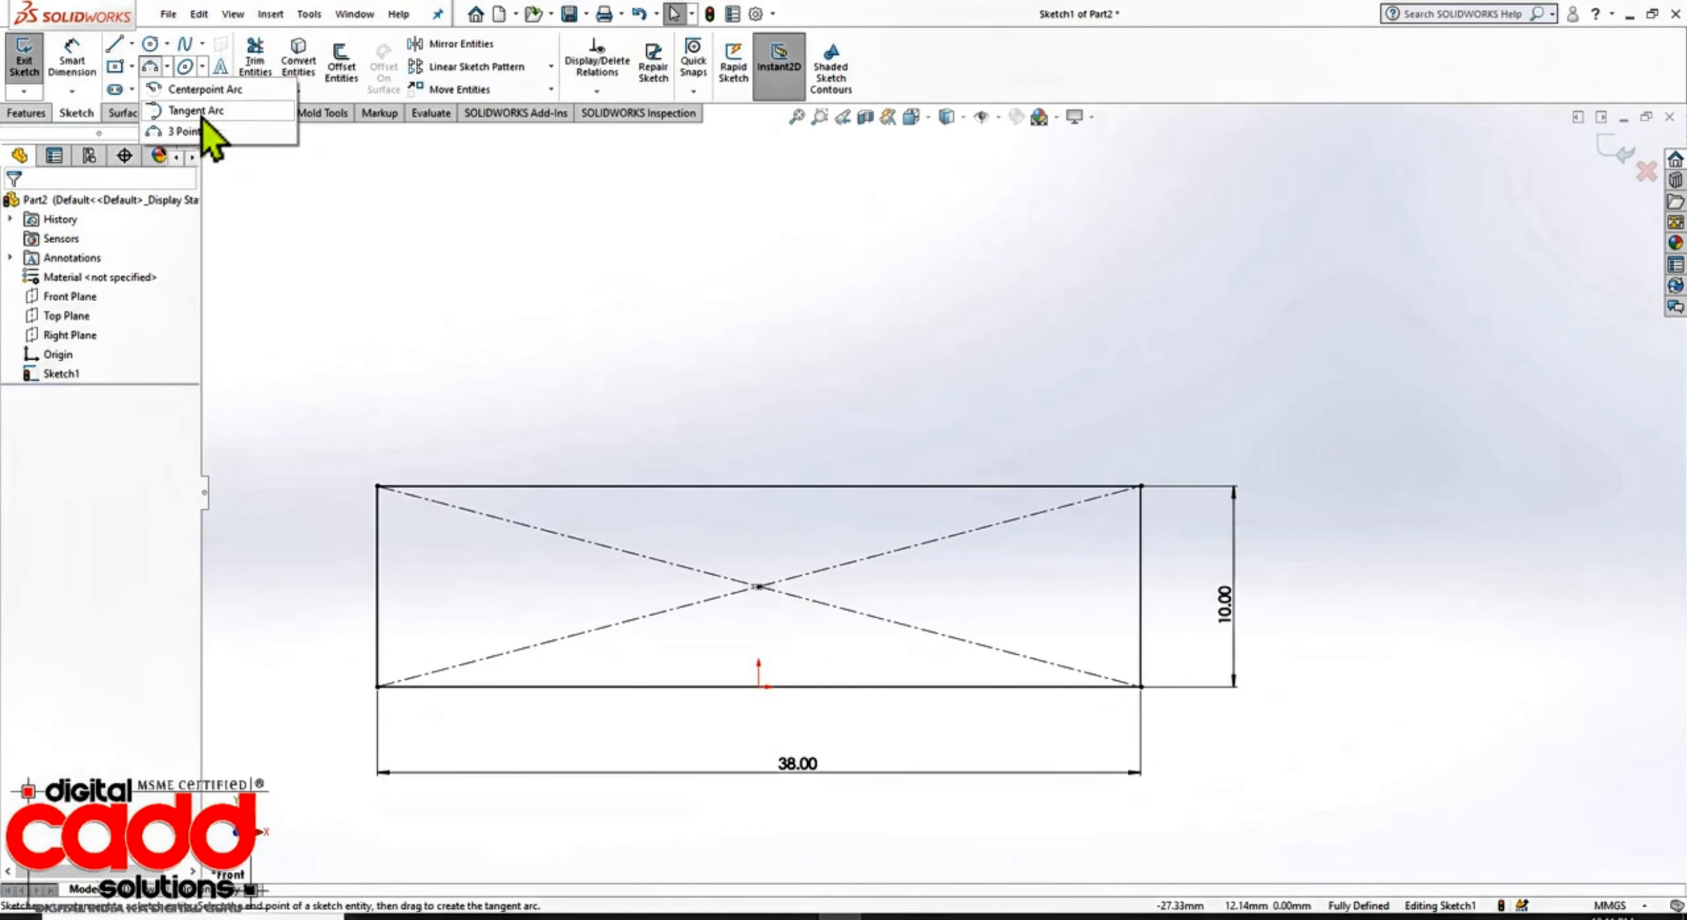
{"action": "left_click", "coordinate": [204, 110]}
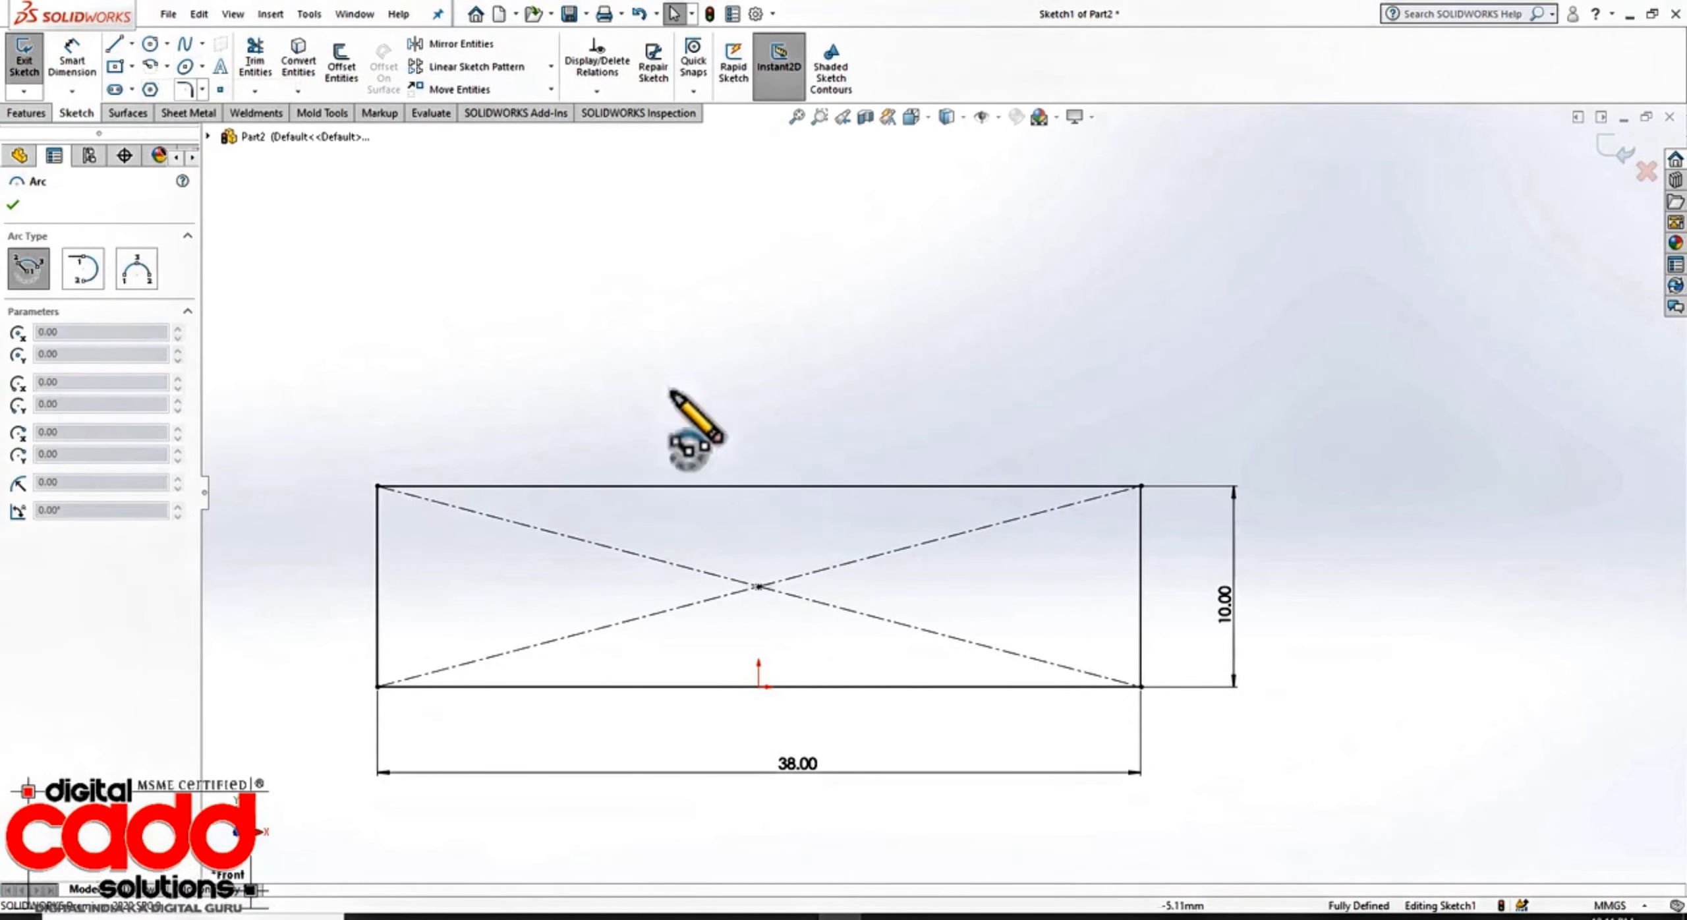
{"action": "left_click", "coordinate": [758, 486]}
{"action": "left_click", "coordinate": [933, 486]}
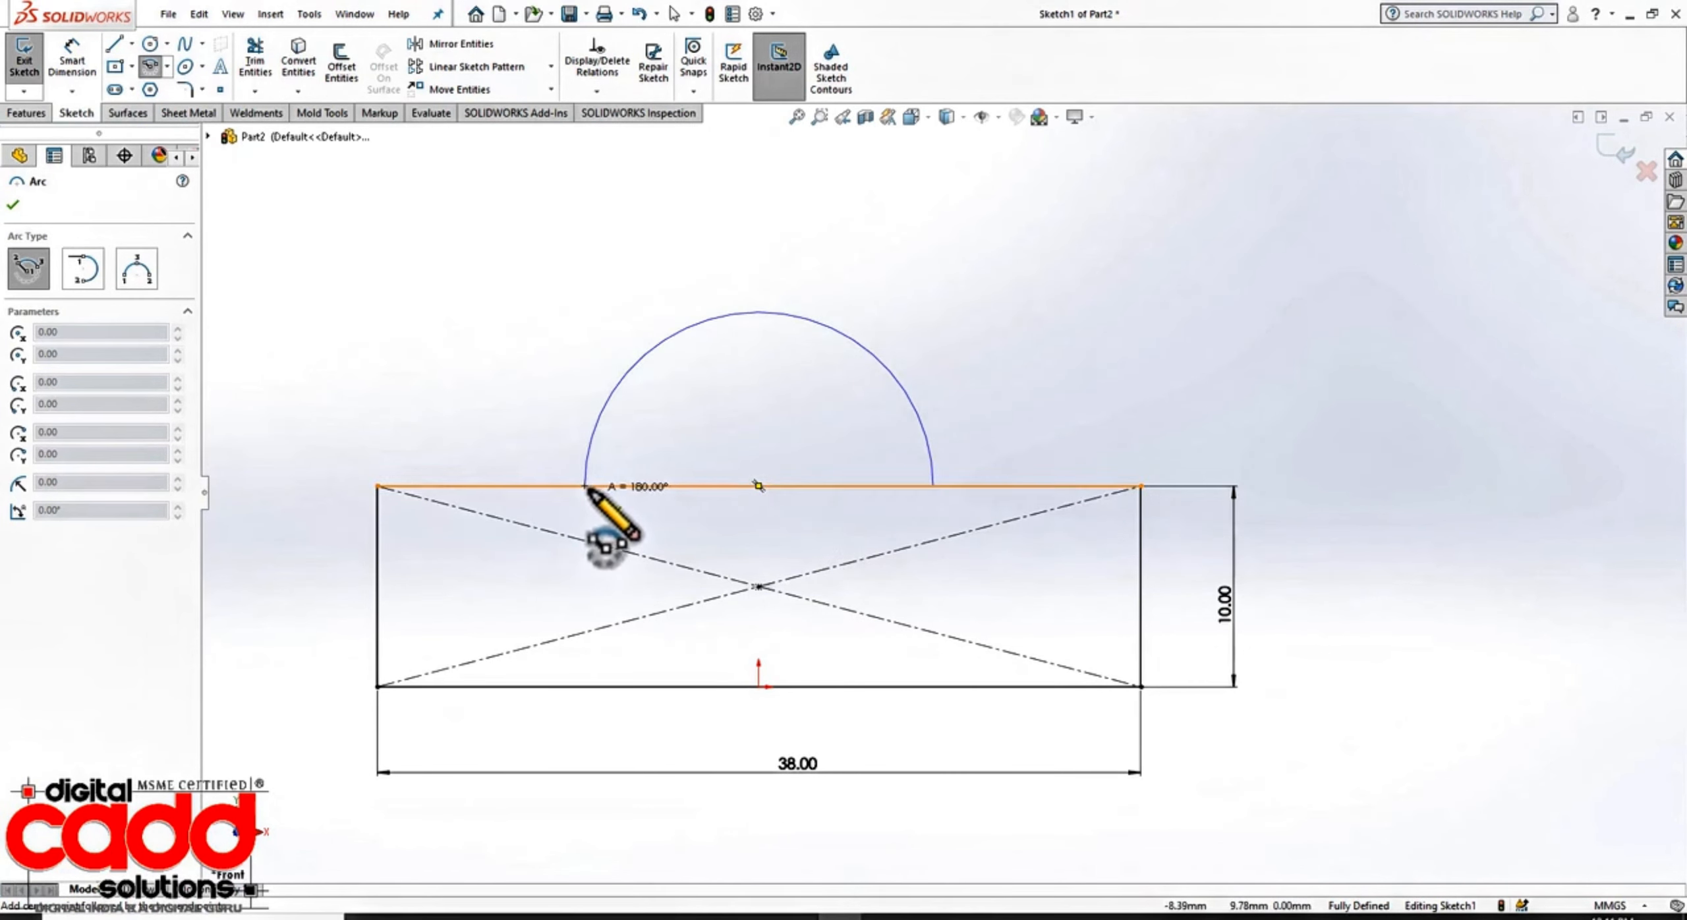
{"action": "left_click", "coordinate": [585, 486]}
{"action": "key", "text": "Escape"}
Step: Check the arc radius in the Exercise 5 drawing and dimension the semicircle with a radius of 11 mm
{"action": "left_click", "coordinate": [72, 61]}
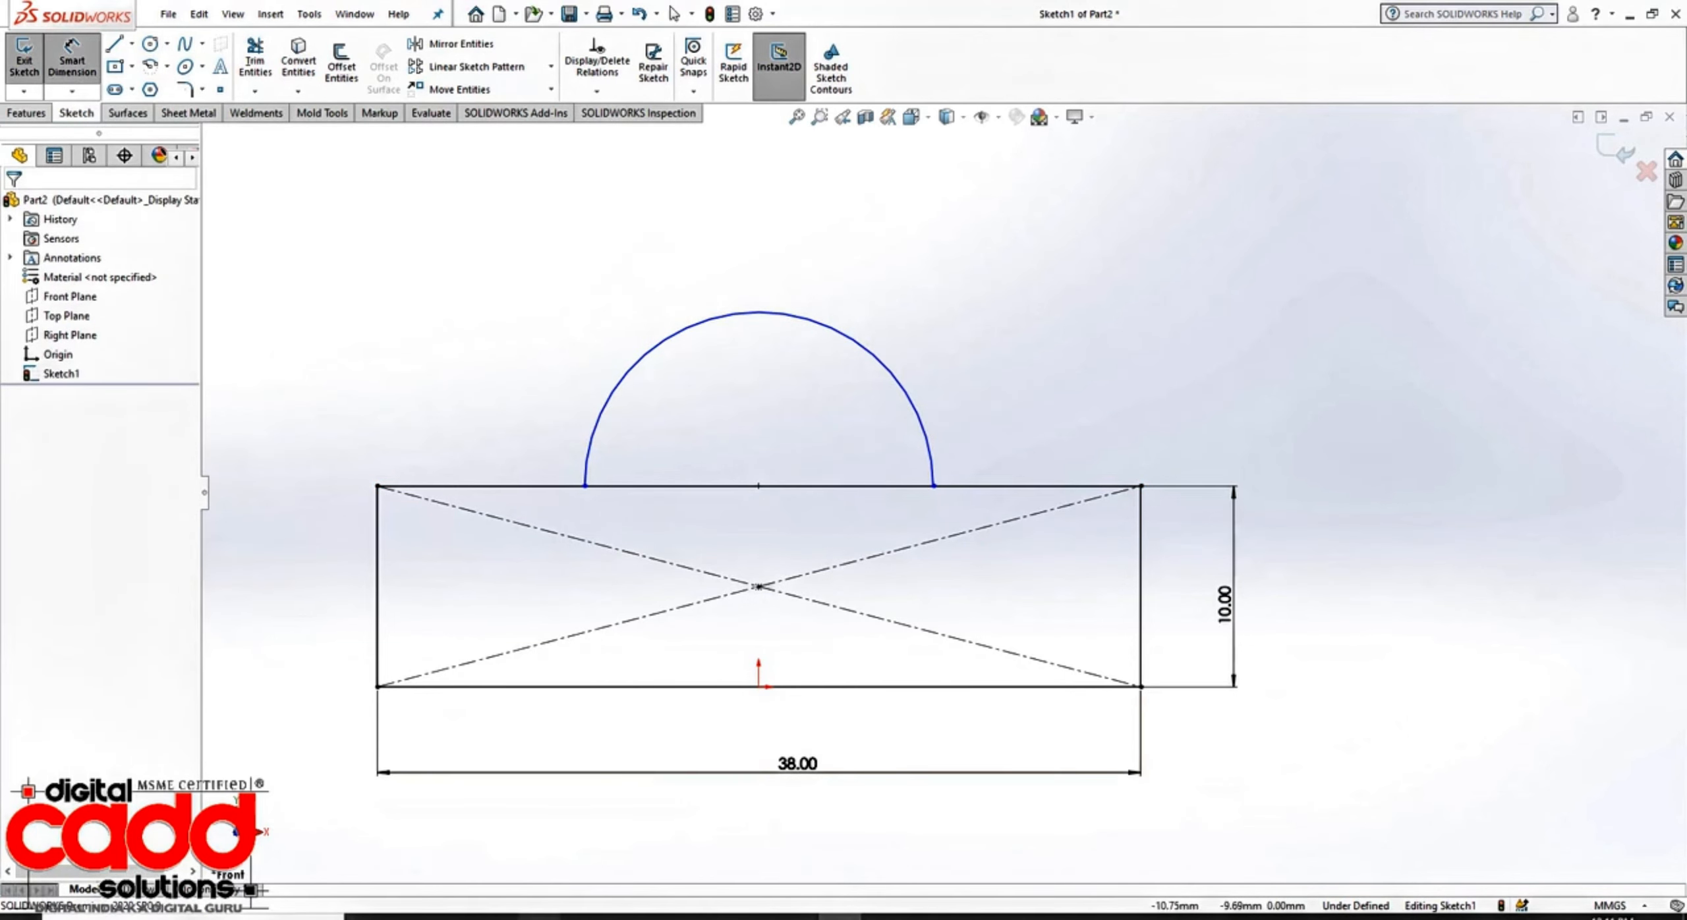
{"action": "left_click", "coordinate": [496, 918]}
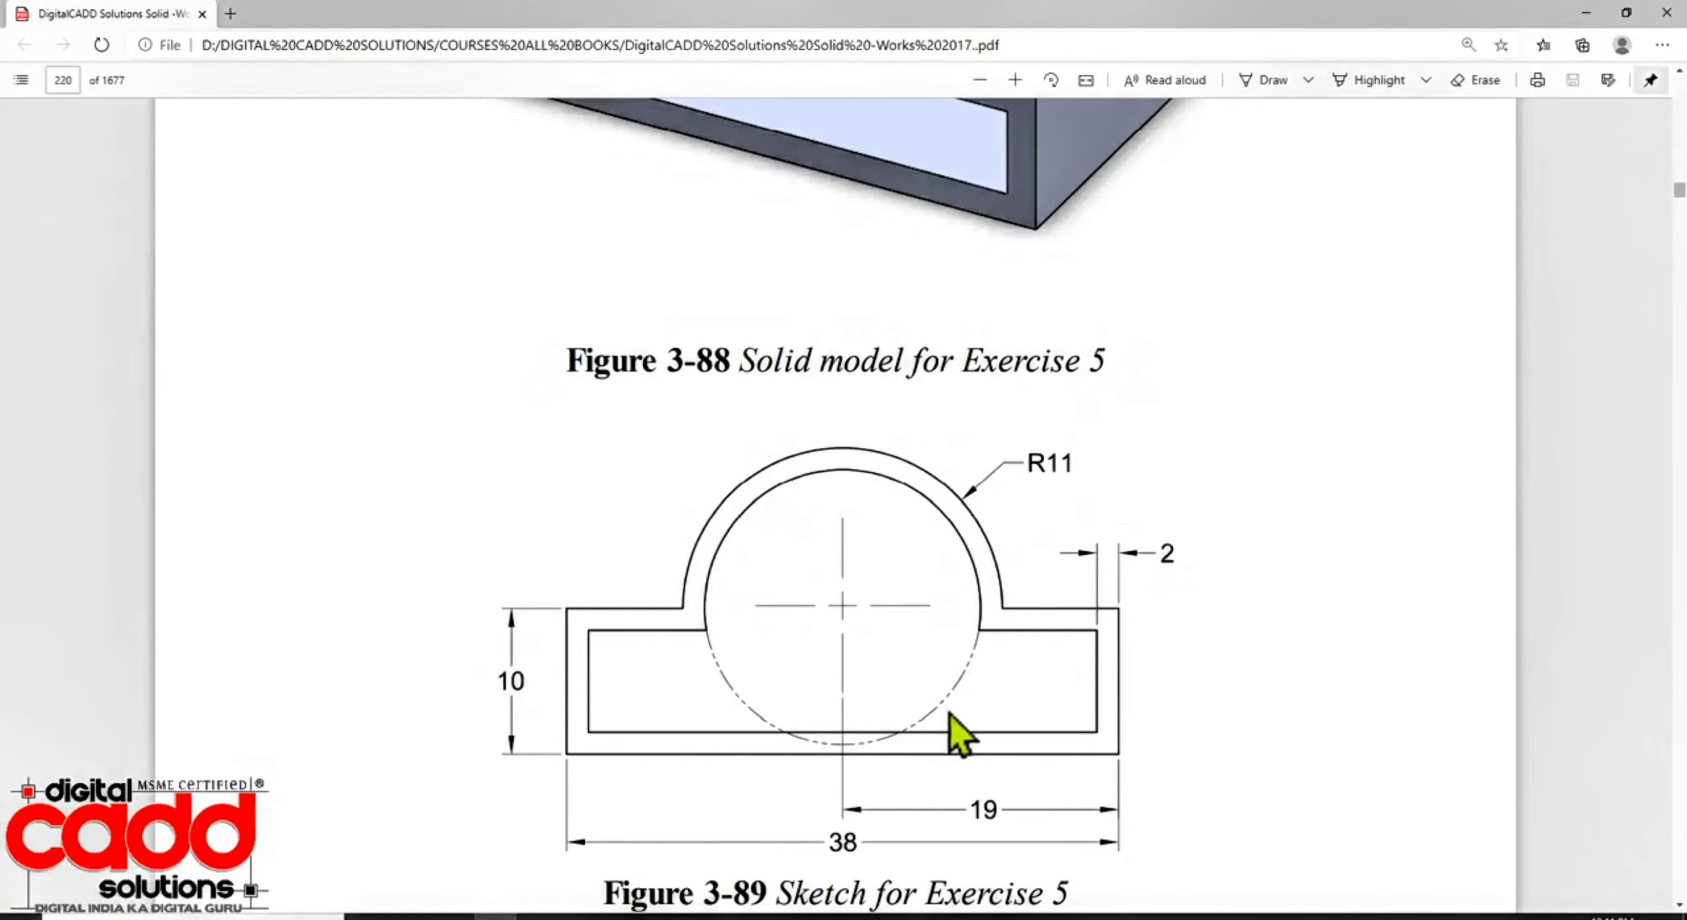
{"action": "key", "text": "alt+Tab"}
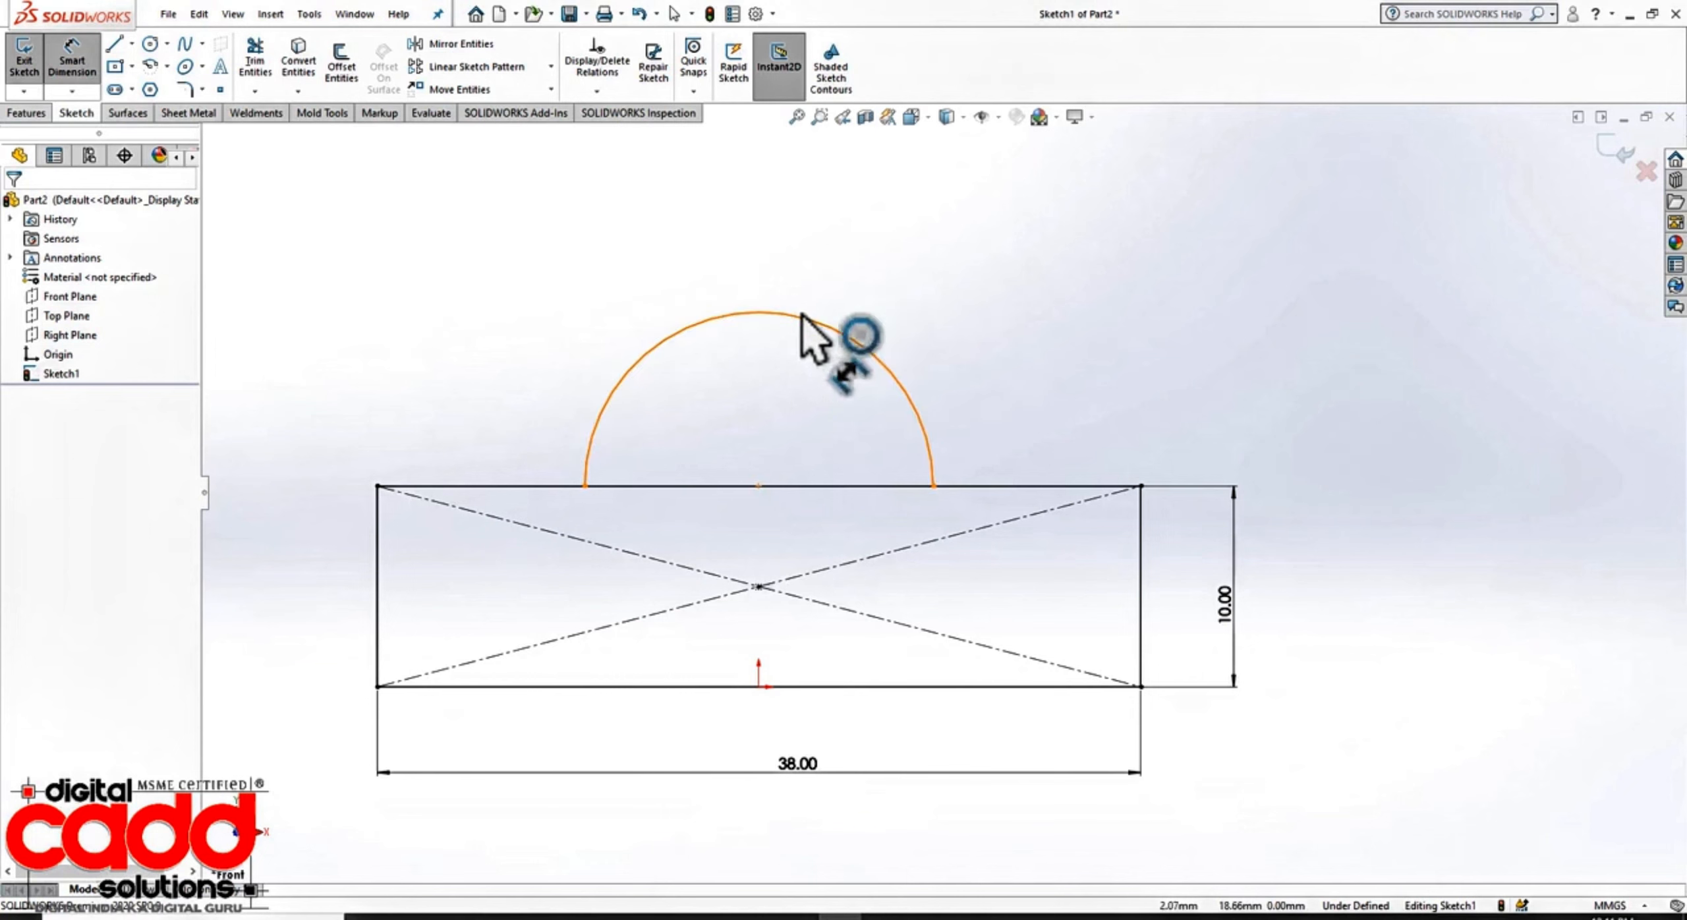
{"action": "left_click", "coordinate": [824, 323]}
{"action": "left_click", "coordinate": [942, 267]}
{"action": "type", "text": "11"}
{"action": "key", "text": "Return"}
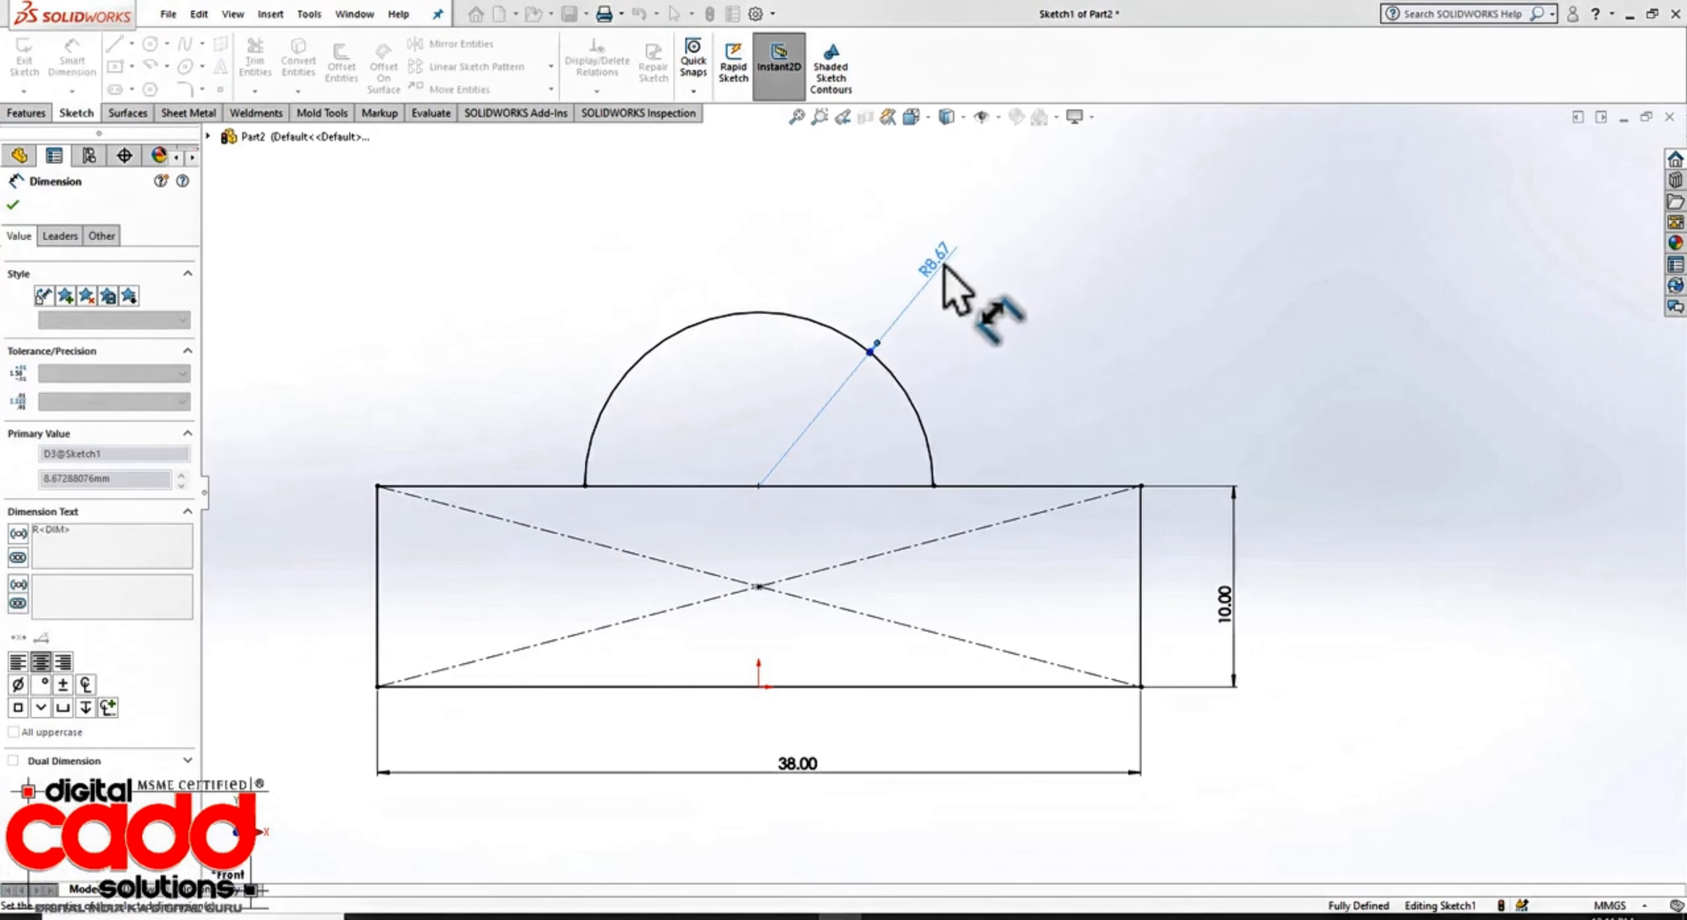
{"action": "key", "text": "Escape"}
Step: Trim away the part of the rectangle's top edge that lies under the semicircle
{"action": "left_click", "coordinate": [255, 63]}
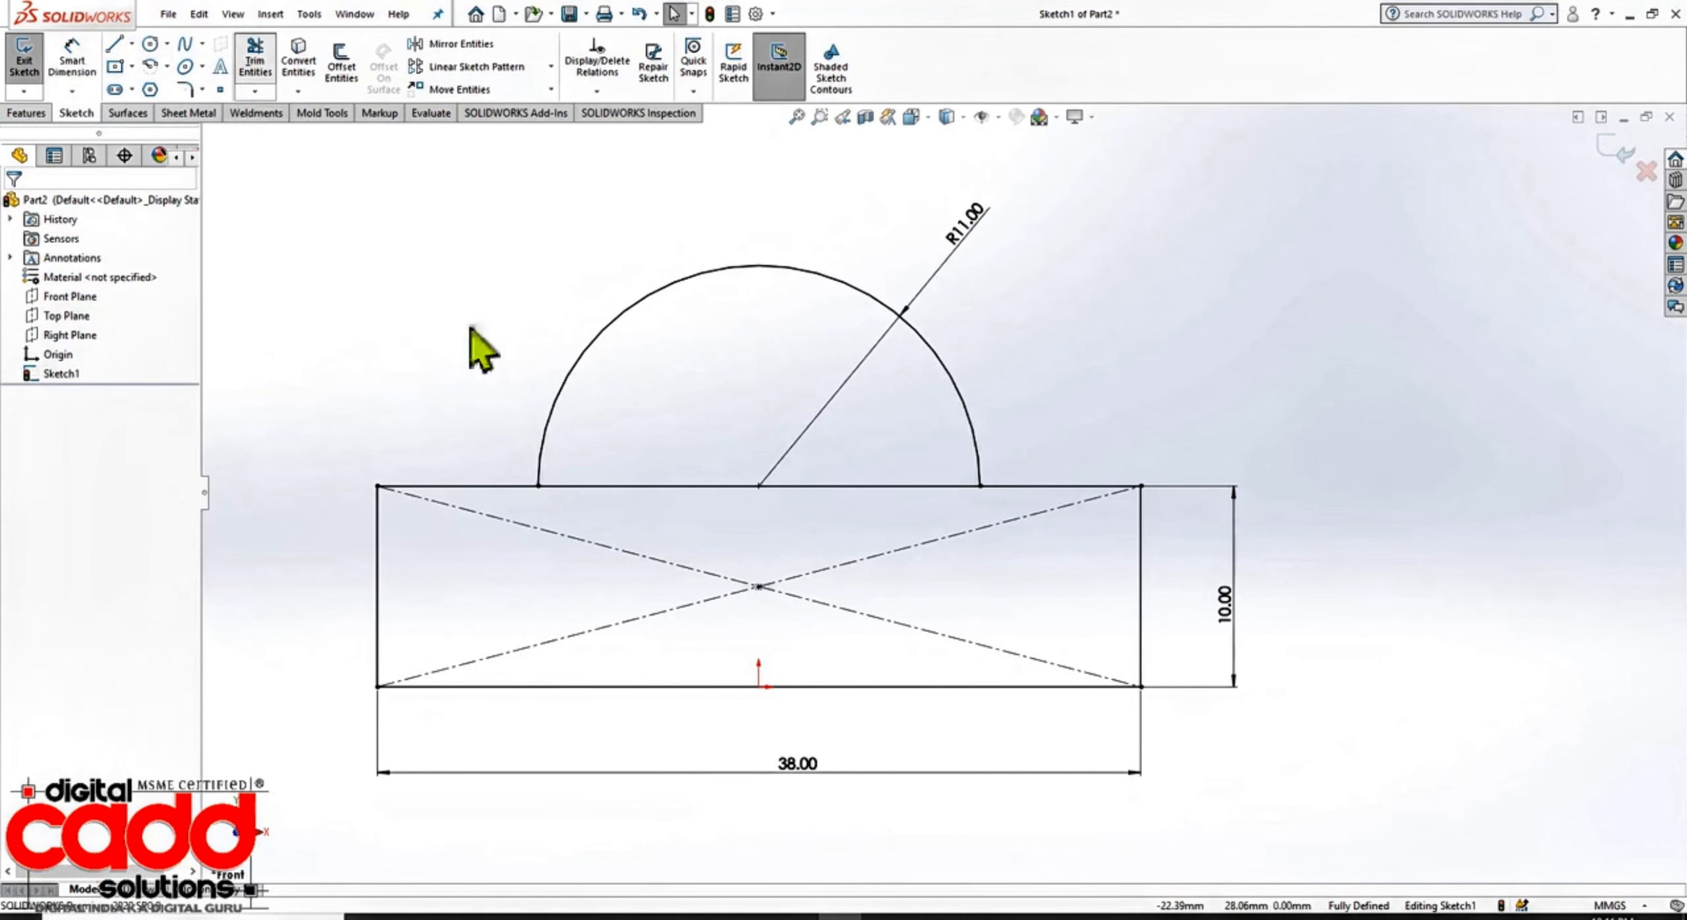
{"action": "left_click_drag", "start_coordinate": [851, 464], "coordinate": [780, 530]}
{"action": "key", "text": "Escape"}
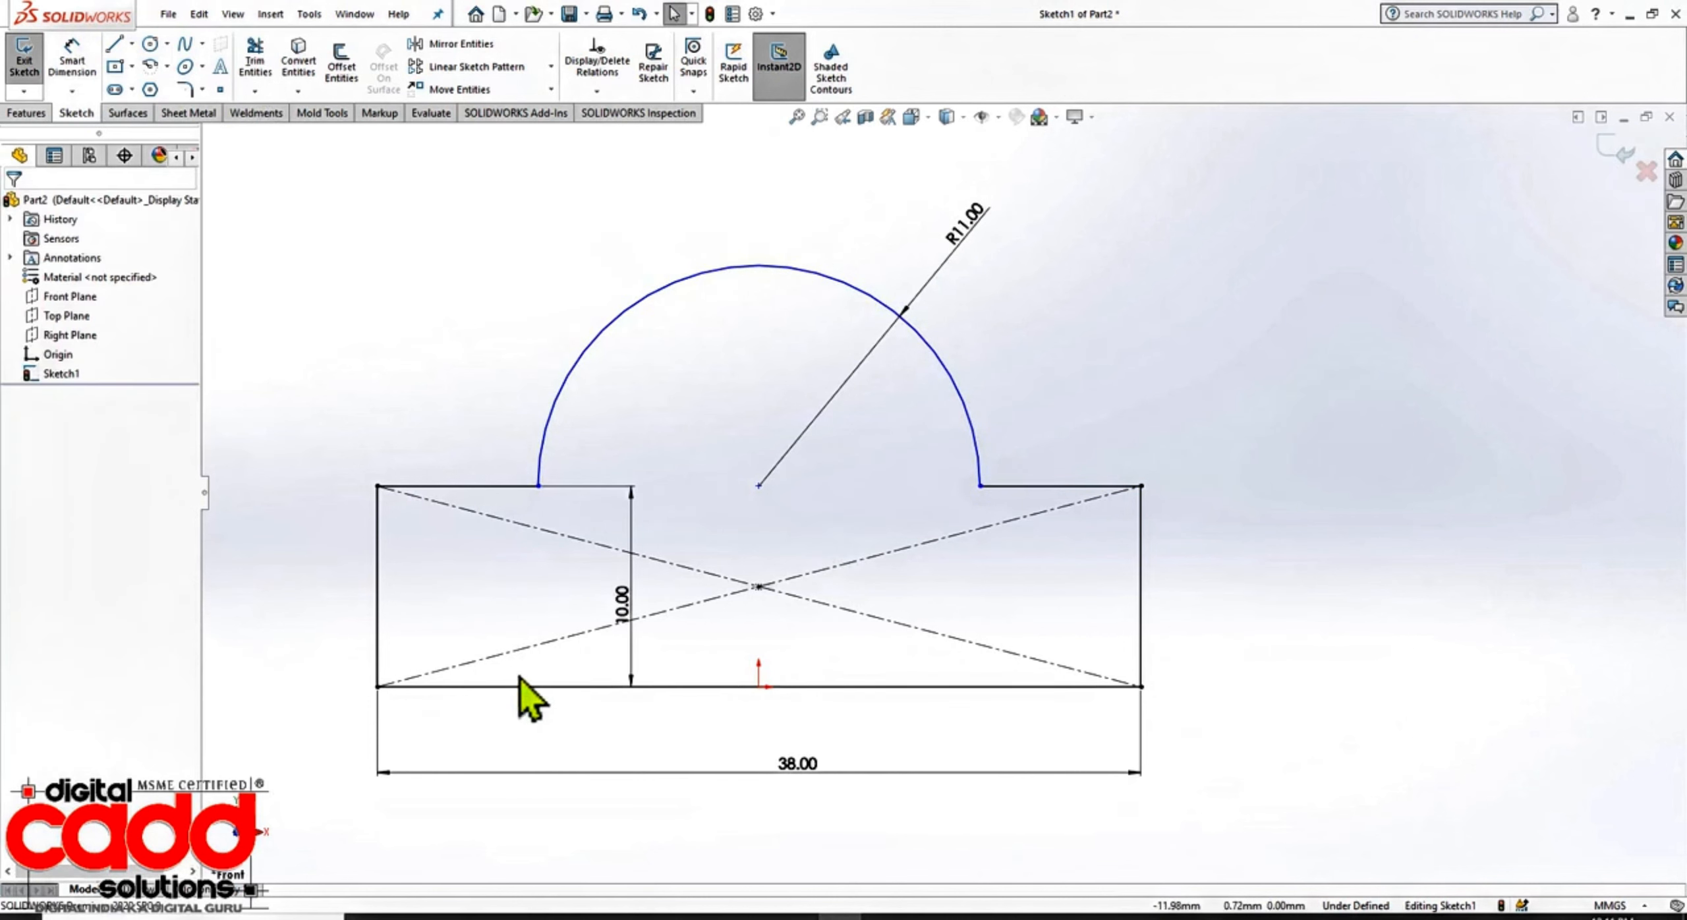
Step: Add a Vertical relation between the semicircle's centre point and the origin
{"action": "left_click", "coordinate": [759, 488]}
{"action": "left_click", "coordinate": [760, 687], "text": "ctrl"}
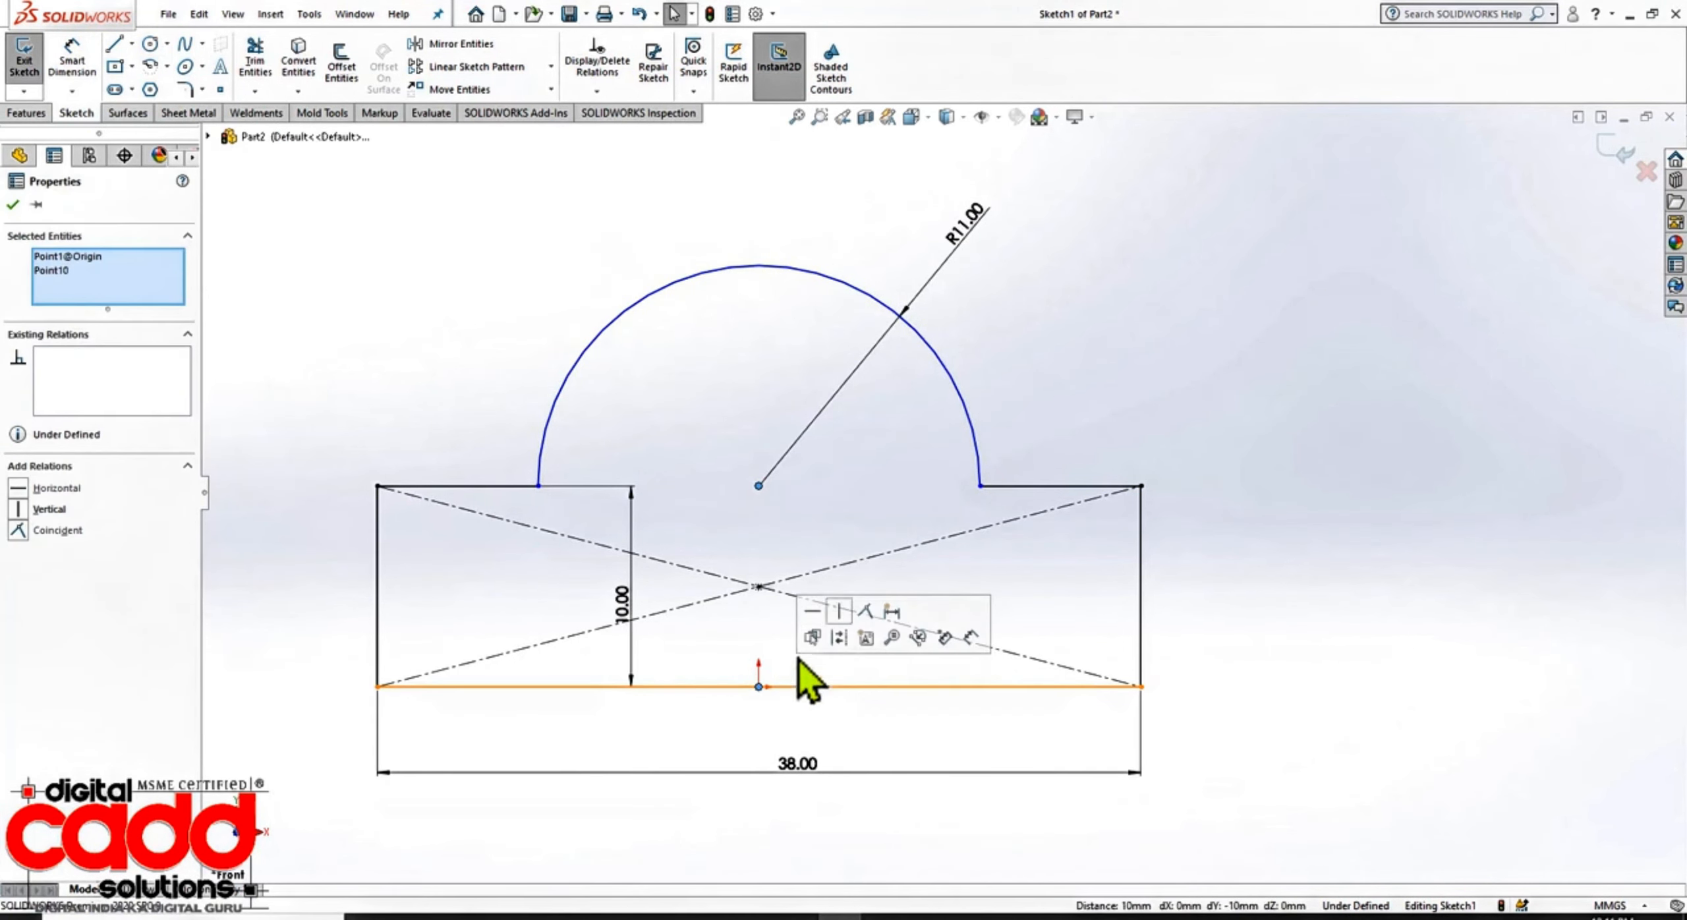
{"action": "left_click", "coordinate": [840, 612]}
{"action": "left_click", "coordinate": [849, 494]}
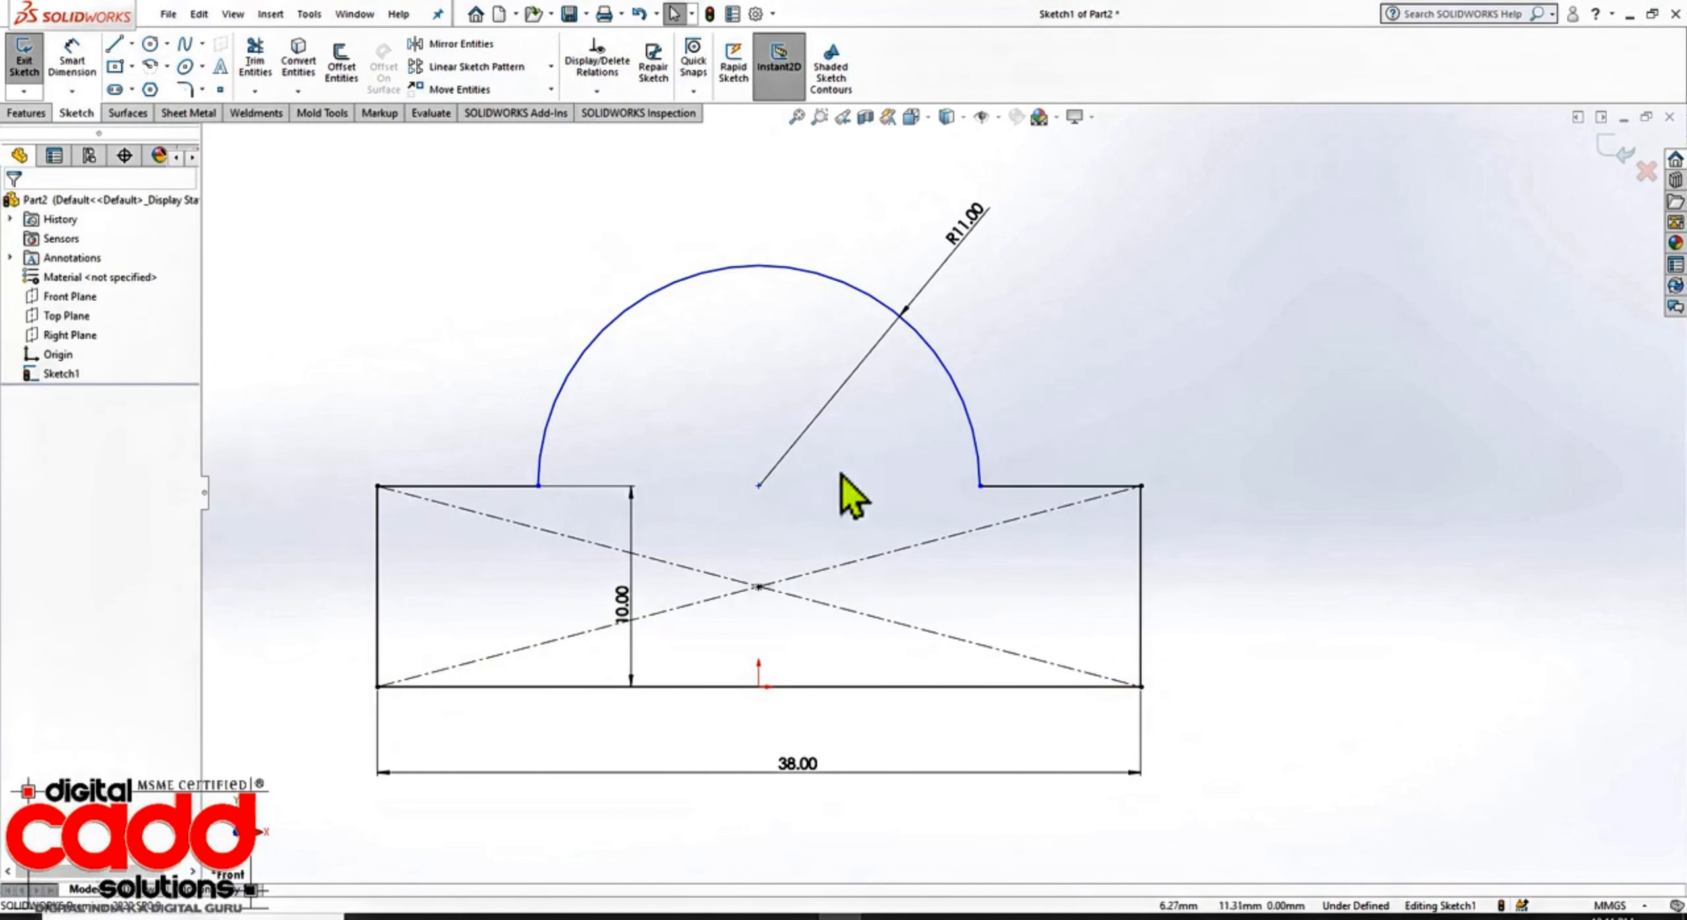
Step: Make the semicircle's centre coincident with the upper-right shoulder line and move the 10 mm dimension outside the rectangle's left edge
{"action": "left_click", "coordinate": [759, 486]}
{"action": "left_click", "coordinate": [1018, 487], "text": "ctrl"}
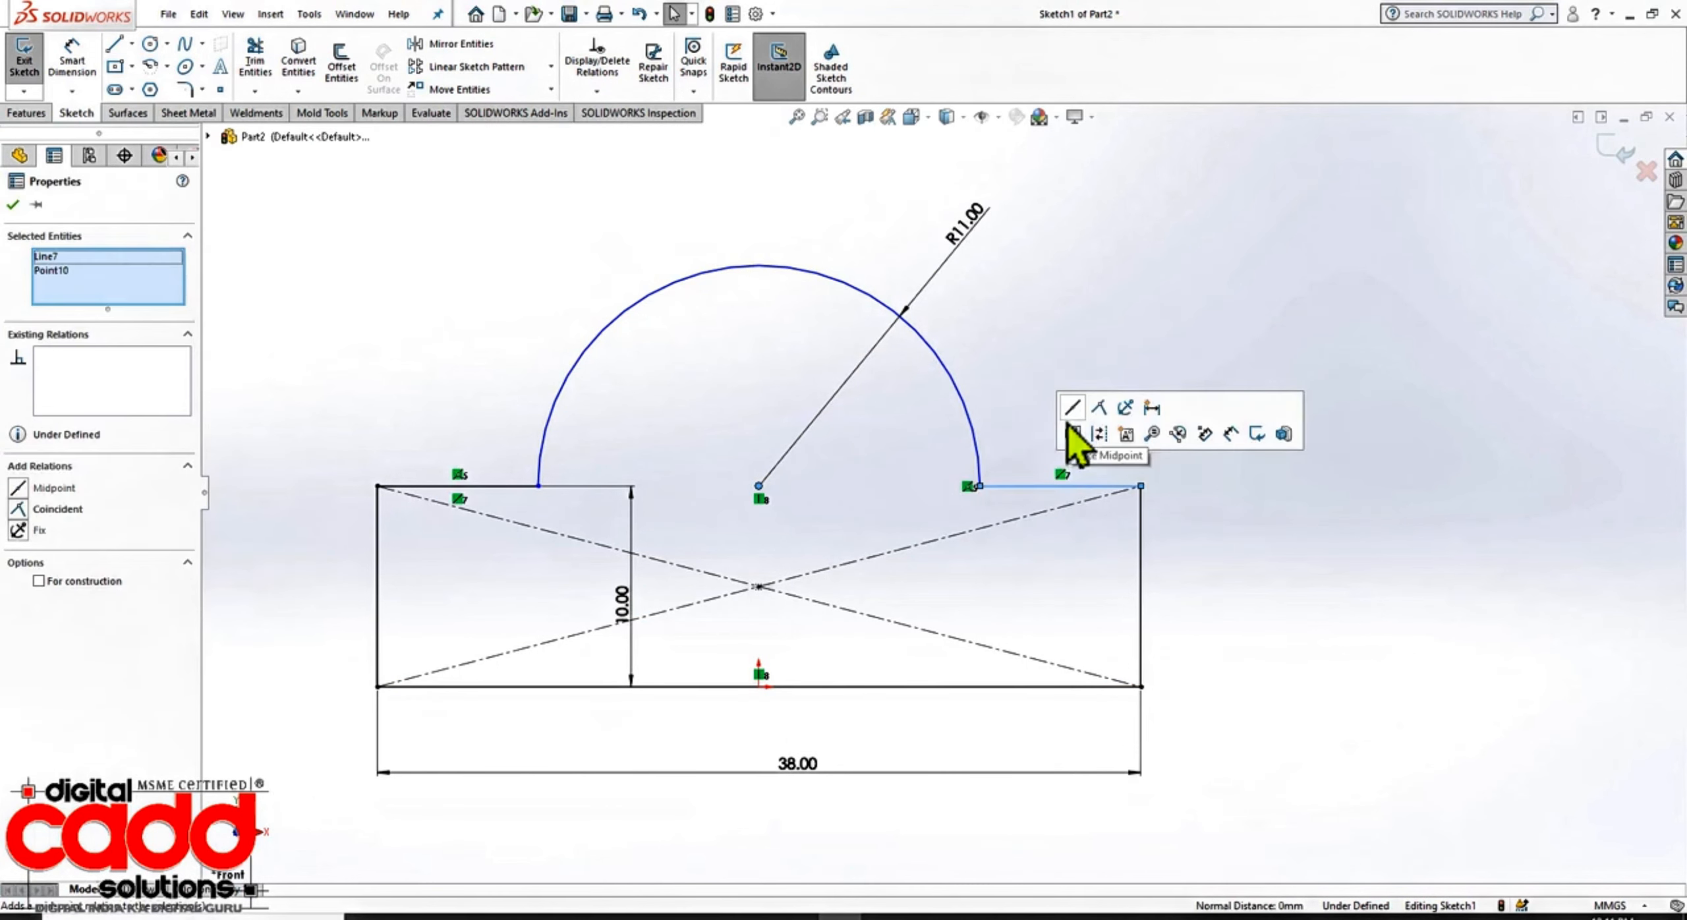
{"action": "left_click", "coordinate": [1099, 432]}
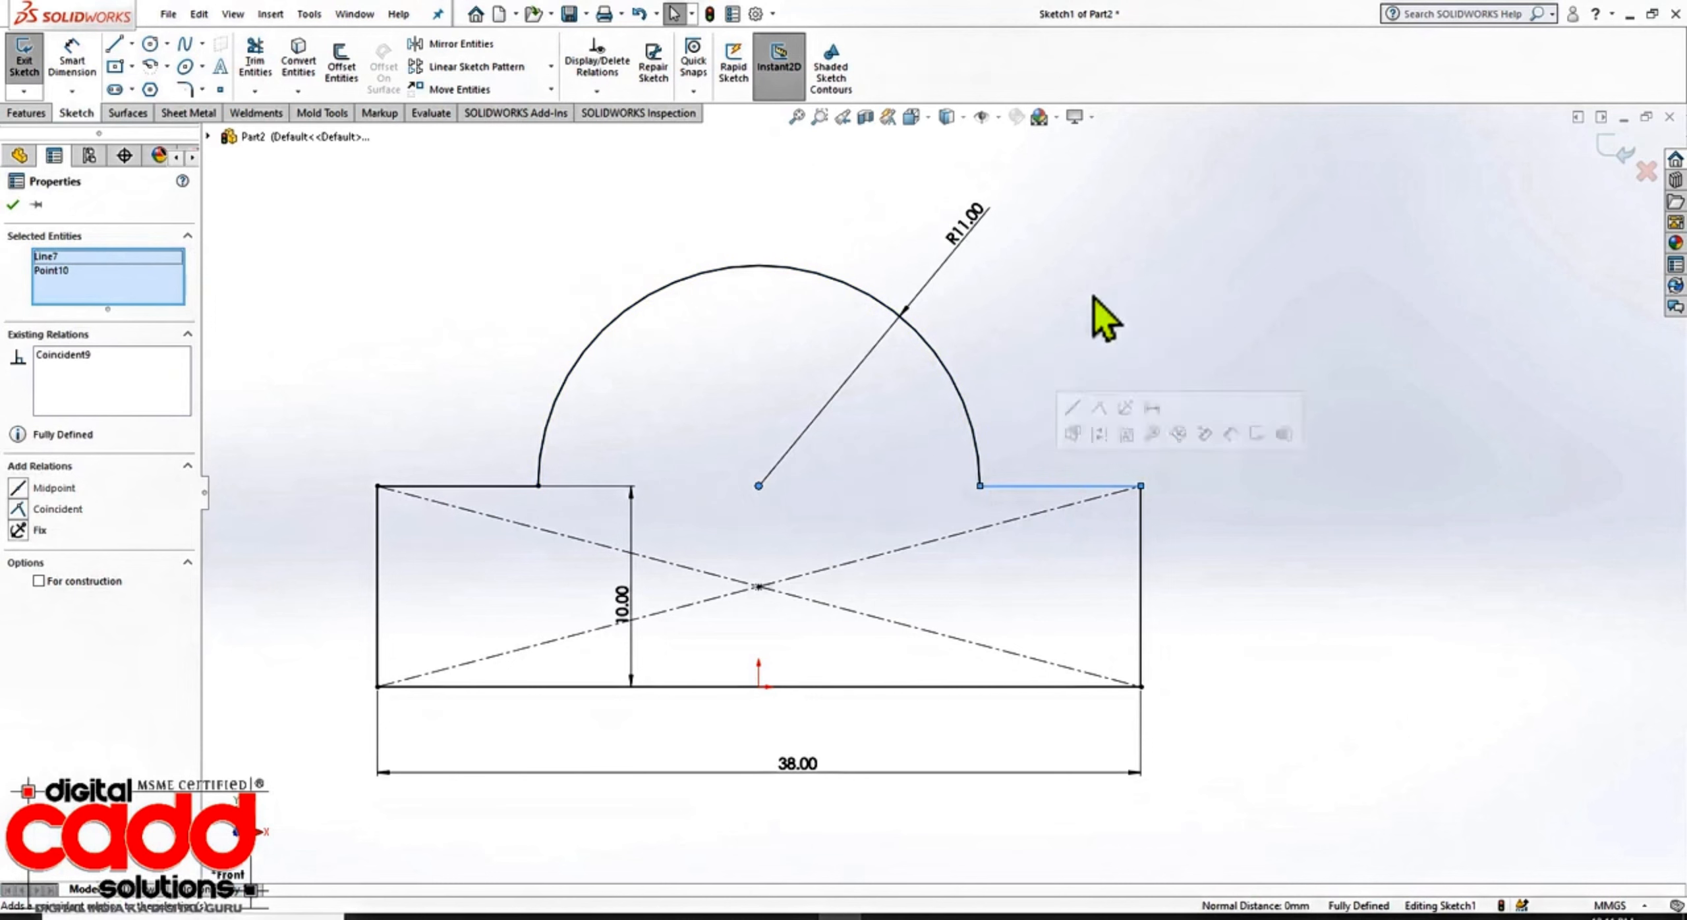
{"action": "left_click", "coordinate": [1093, 320]}
{"action": "left_click_drag", "start_coordinate": [630, 603], "coordinate": [315, 587]}
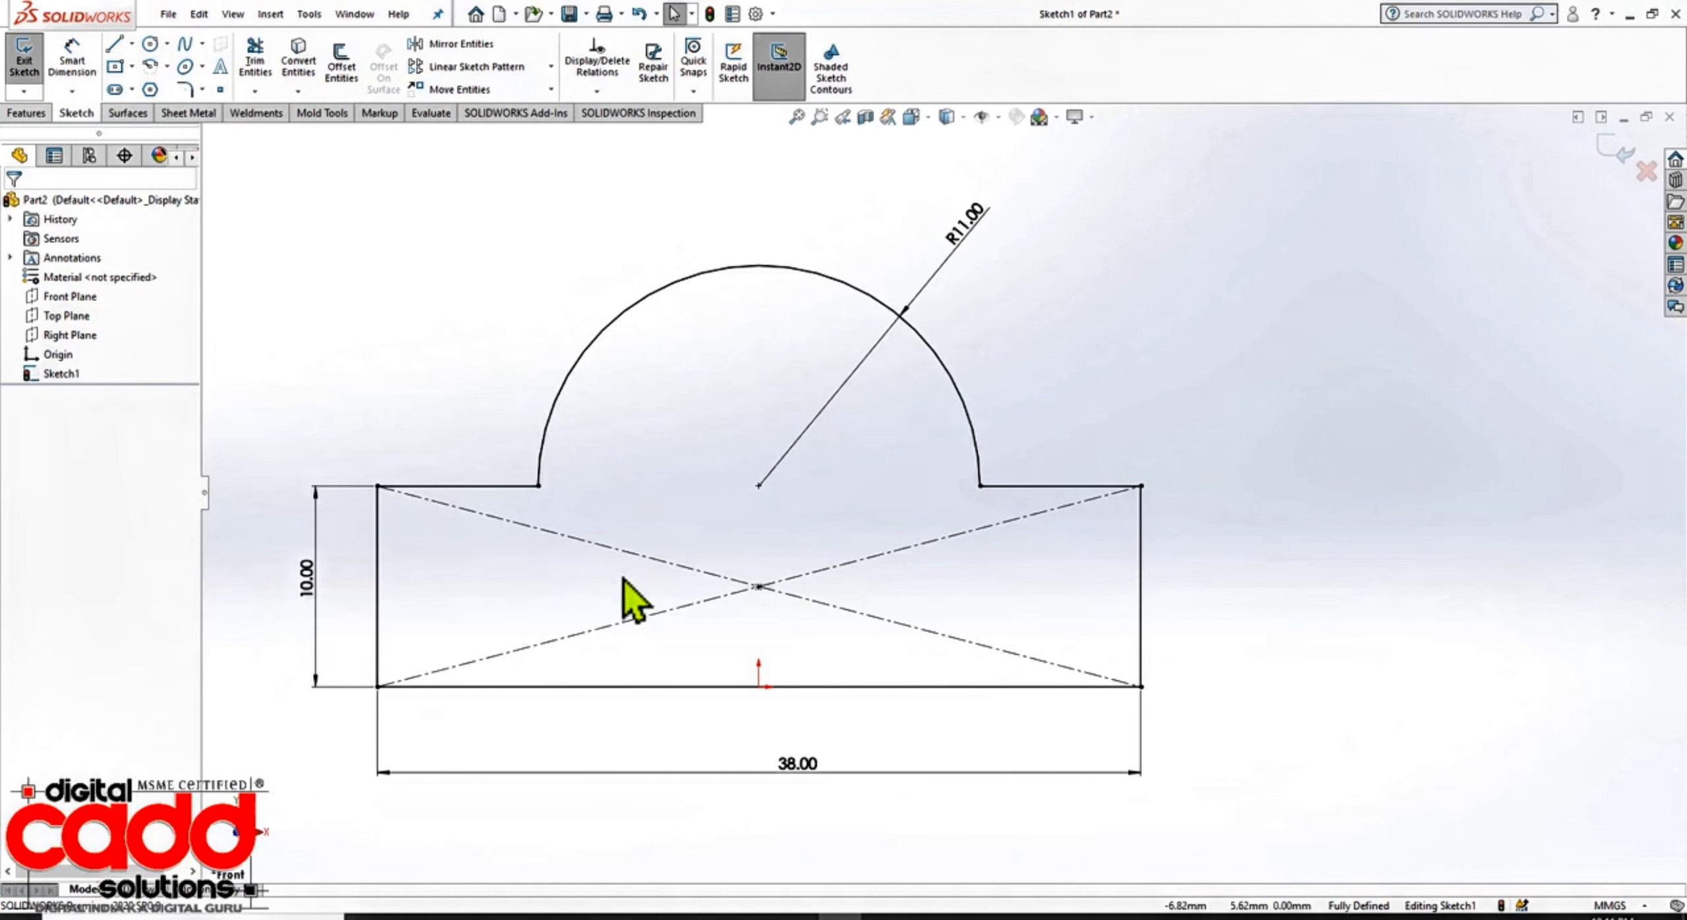
Step: Exit the sketch to the boss extrusion and make it a One-Direction thin feature with 2 mm thickness, reversed towards the inside
{"action": "left_click", "coordinate": [1622, 155]}
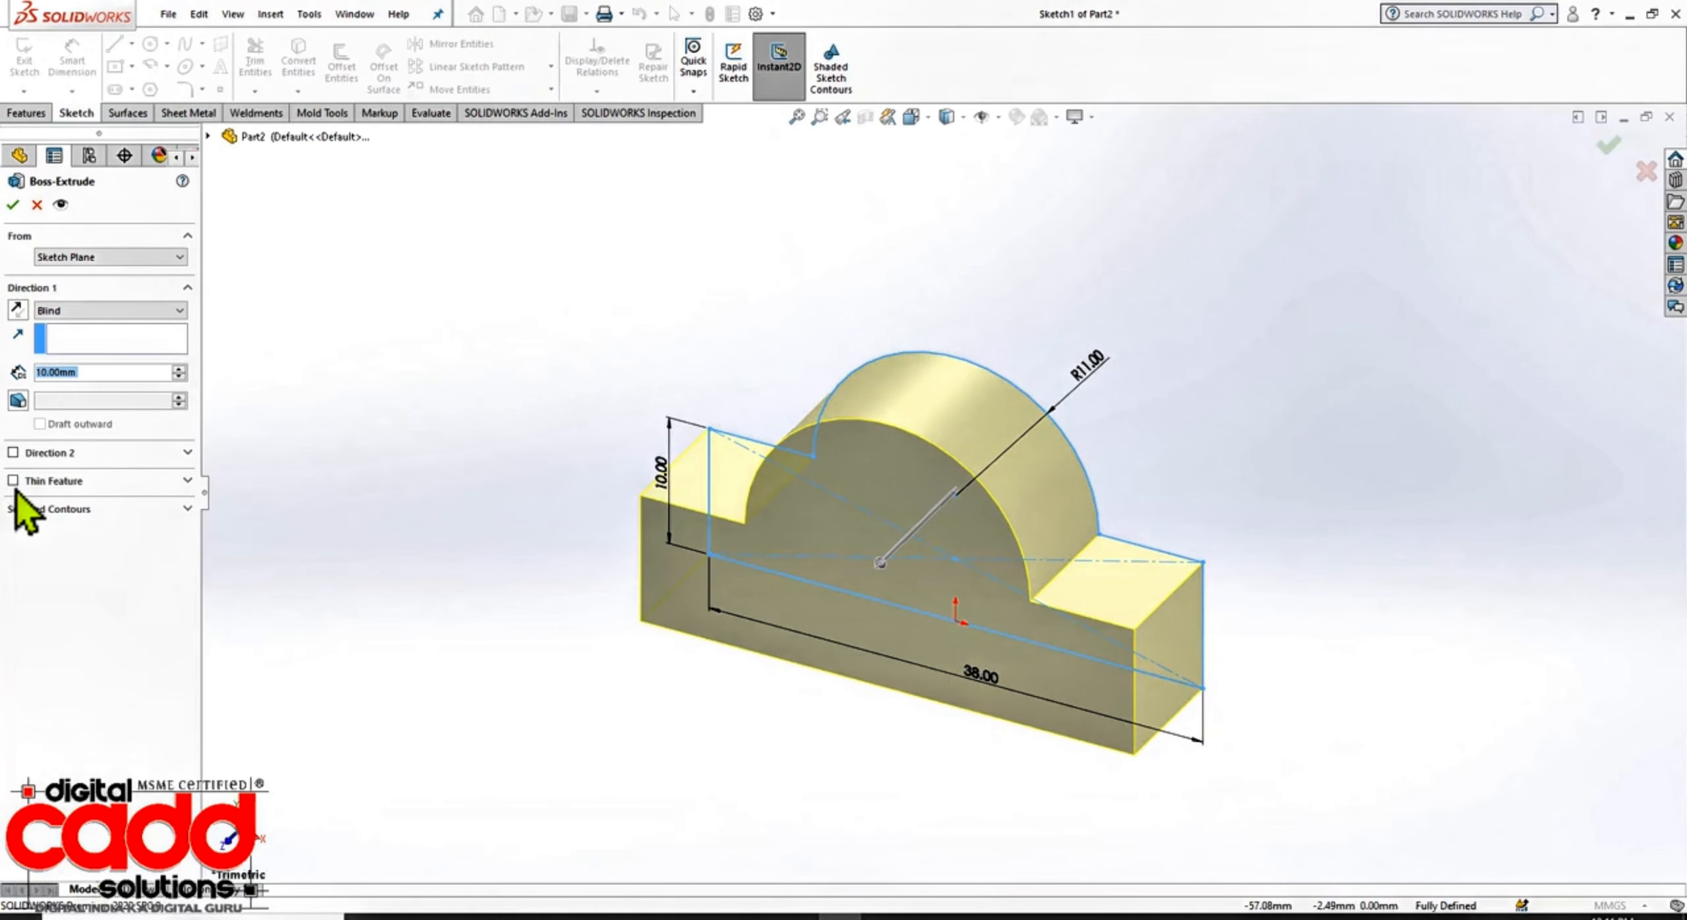
{"action": "left_click", "coordinate": [13, 481]}
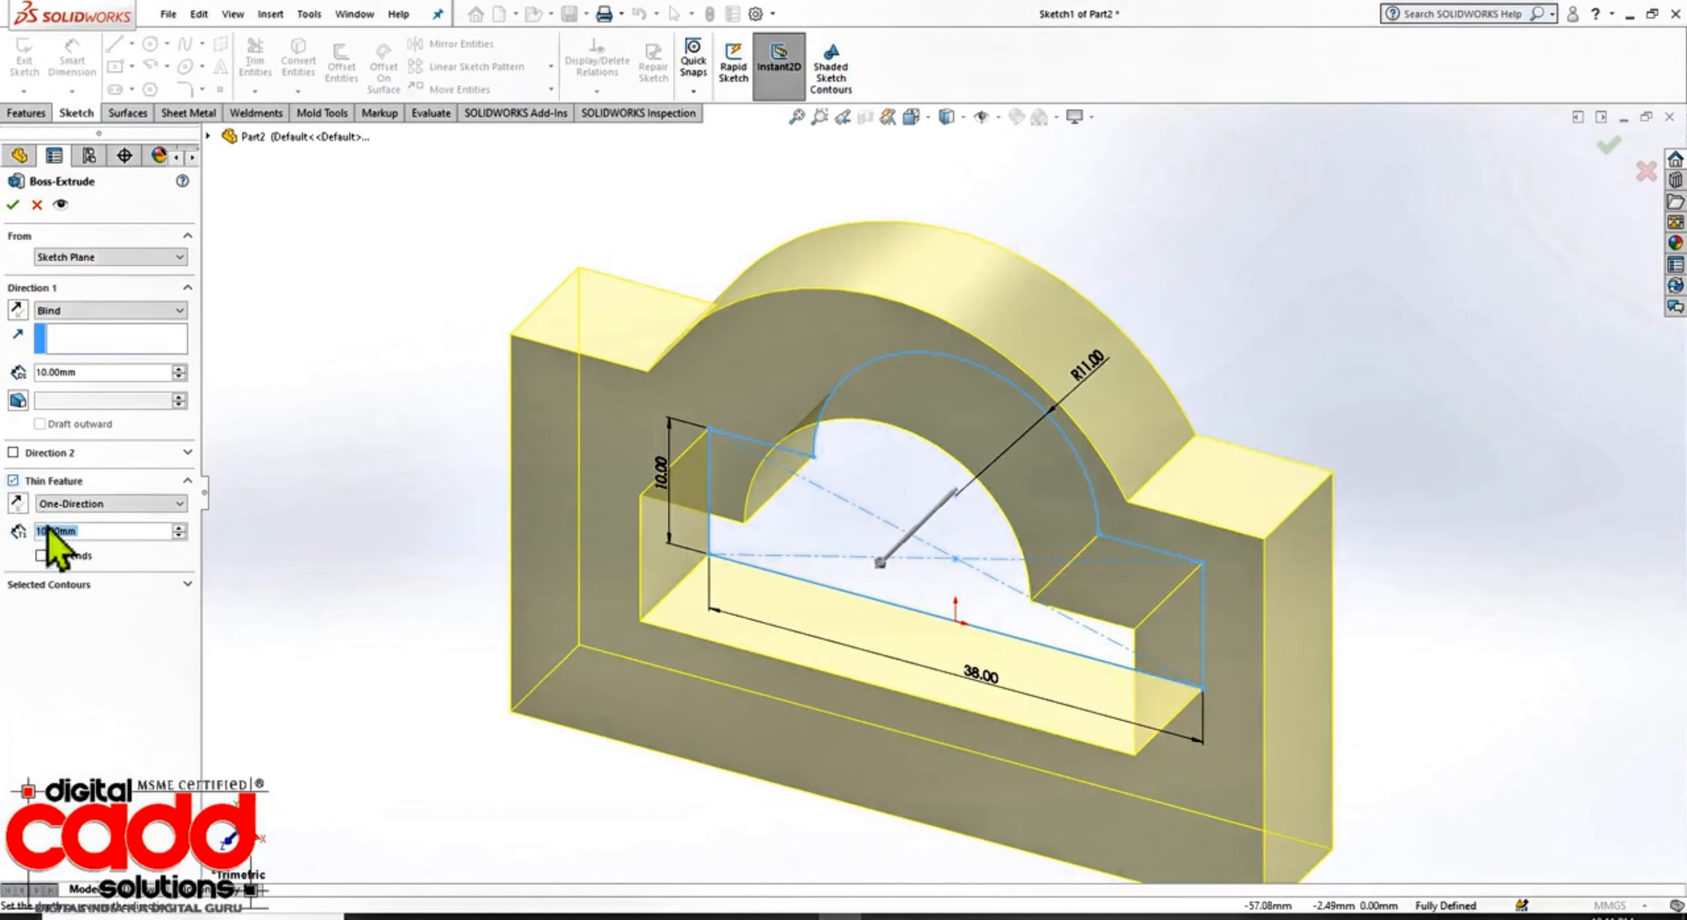
{"action": "type", "text": "2"}
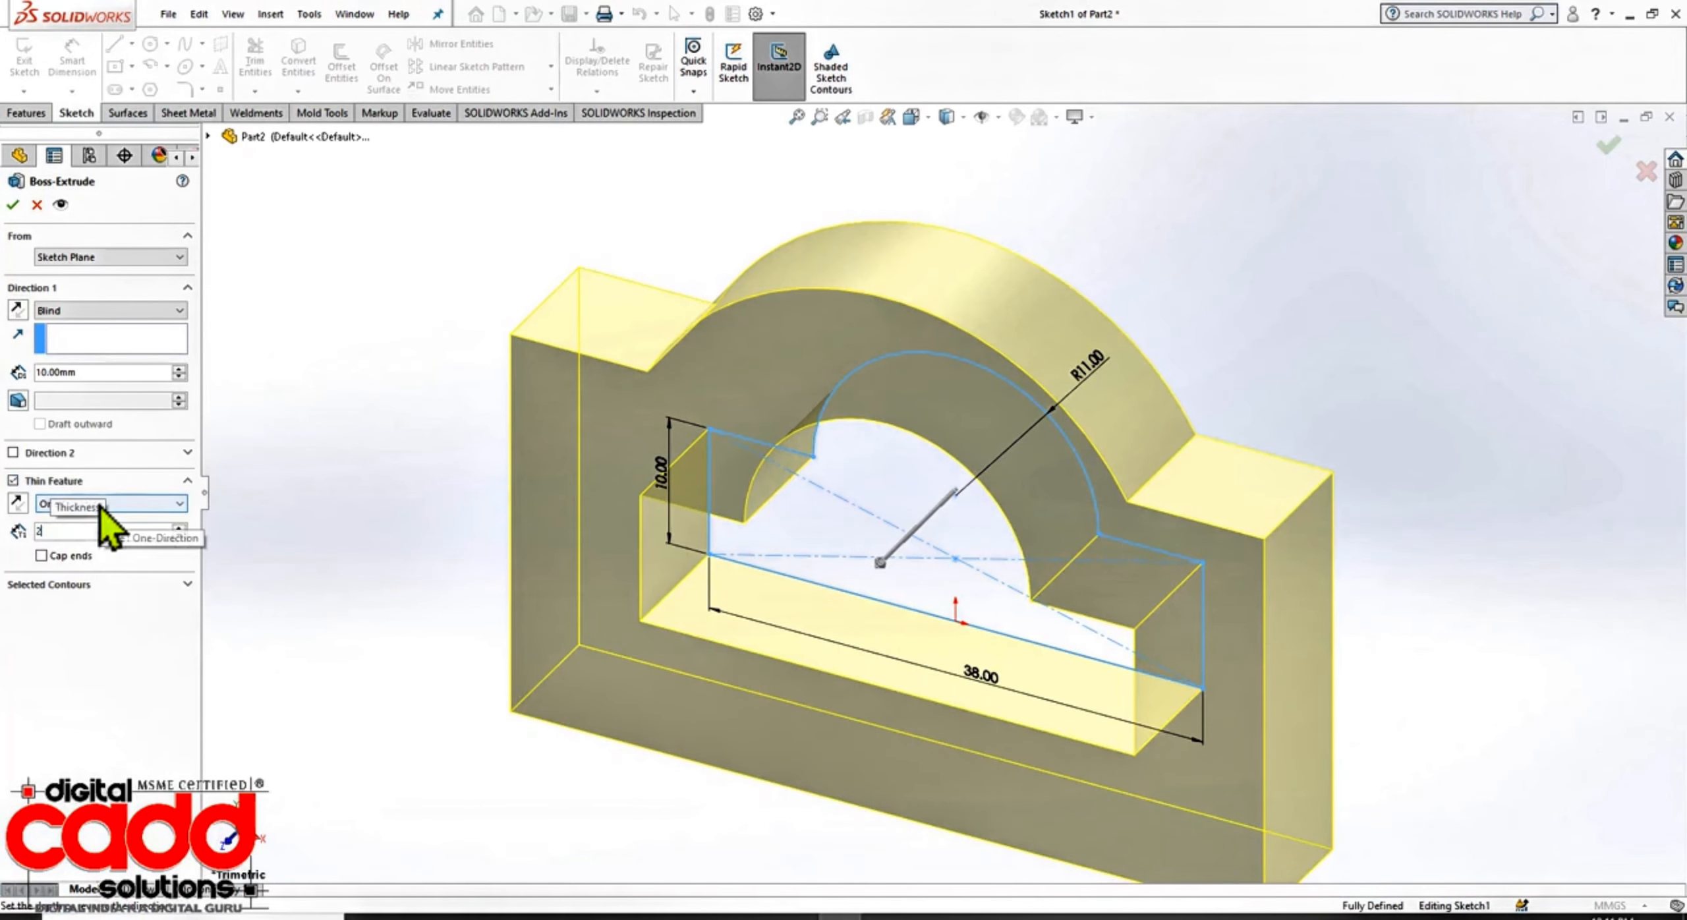
{"action": "key", "text": "Return"}
{"action": "left_click", "coordinate": [17, 505]}
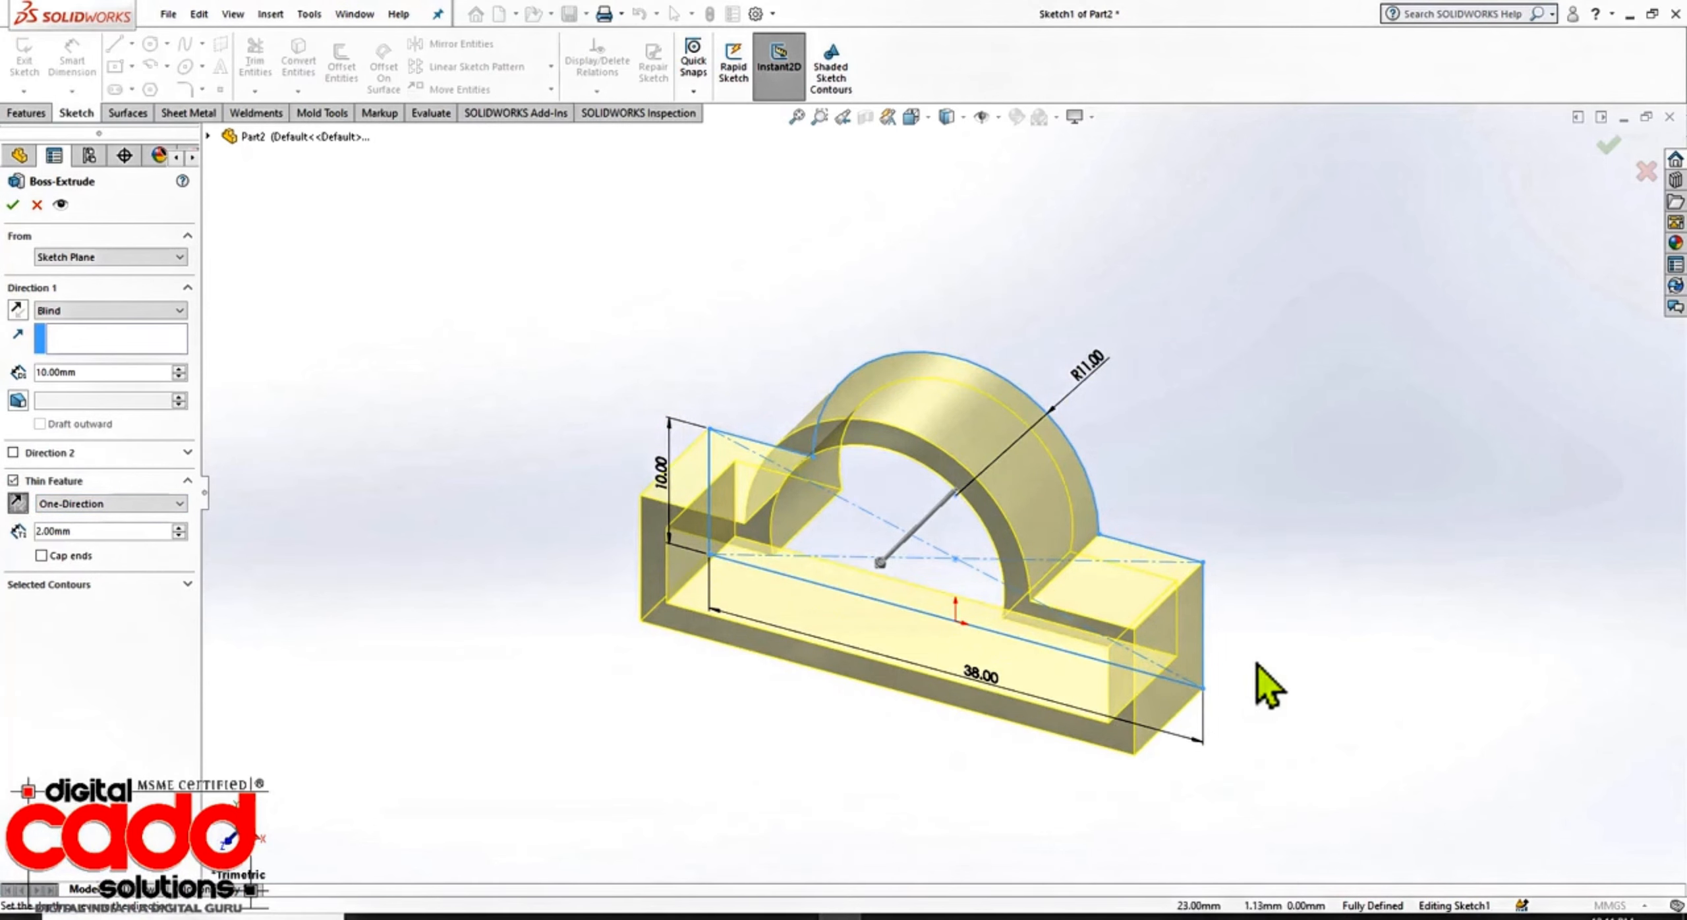
{"action": "mouse_move", "coordinate": [1259, 667]}
{"action": "middle_mouse_down"}
{"action": "mouse_move", "coordinate": [1308, 521]}
{"action": "mouse_move", "coordinate": [1311, 538]}
{"action": "mouse_move", "coordinate": [1232, 590]}
{"action": "middle_mouse_up"}
Step: Set the extrusion's end condition to Mid Plane with a depth of 20 mm and create the thin-walled body
{"action": "left_click", "coordinate": [79, 311]}
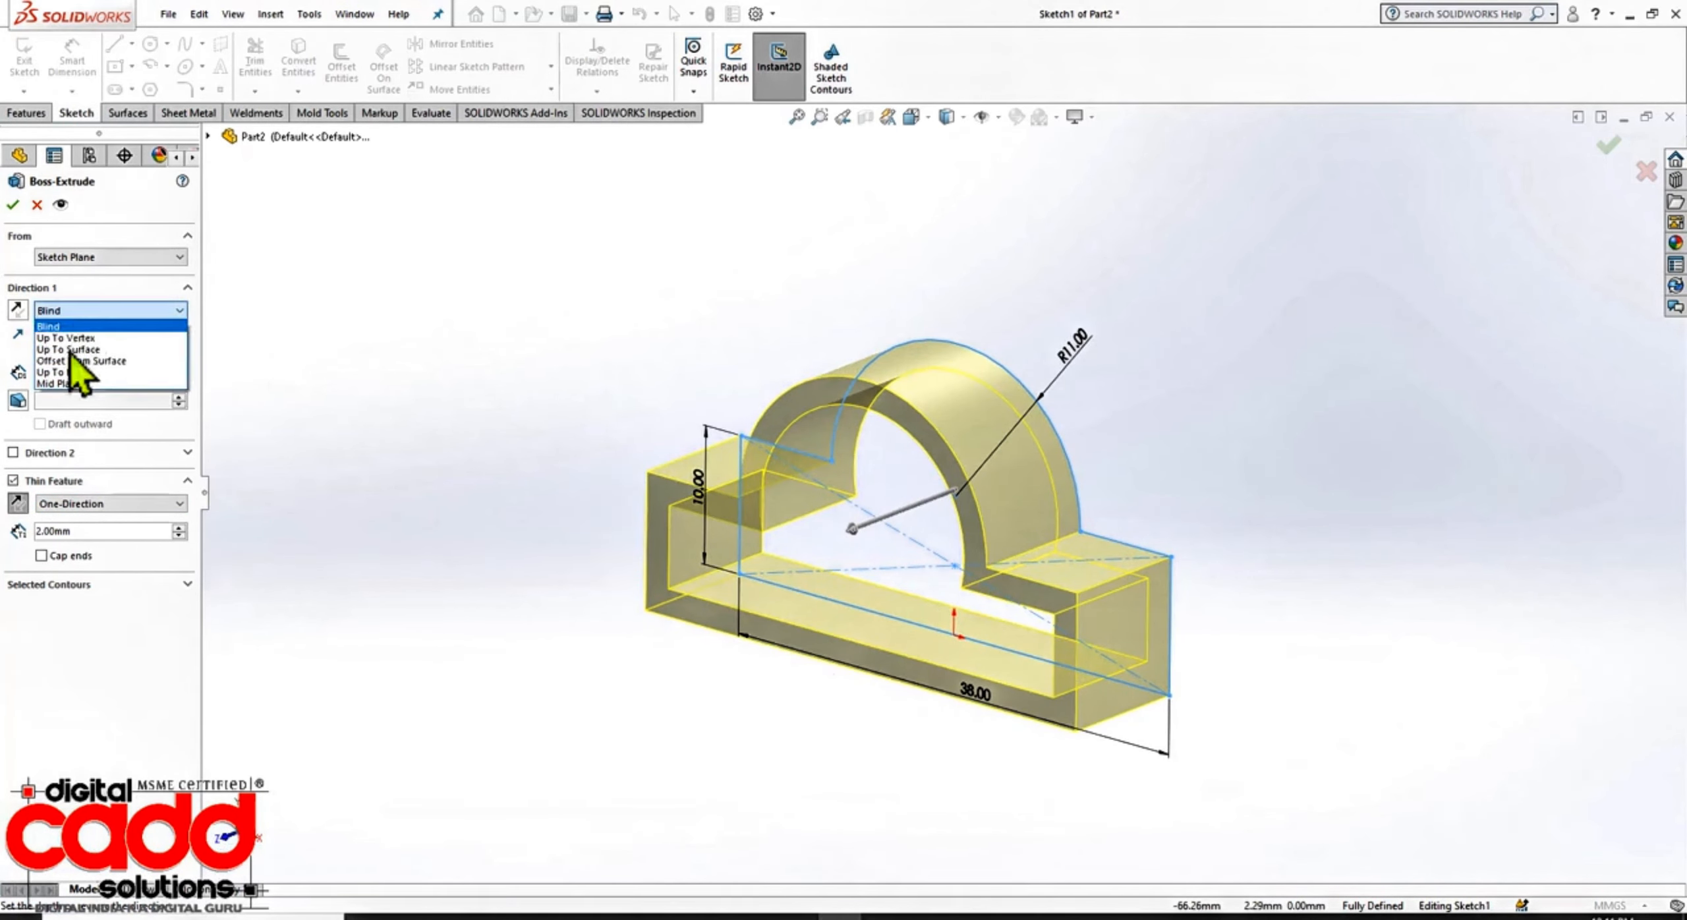
{"action": "left_click", "coordinate": [150, 397]}
{"action": "left_click", "coordinate": [100, 310]}
{"action": "left_click", "coordinate": [85, 384]}
{"action": "middle_click_drag", "start_coordinate": [1140, 587], "coordinate": [1194, 626]}
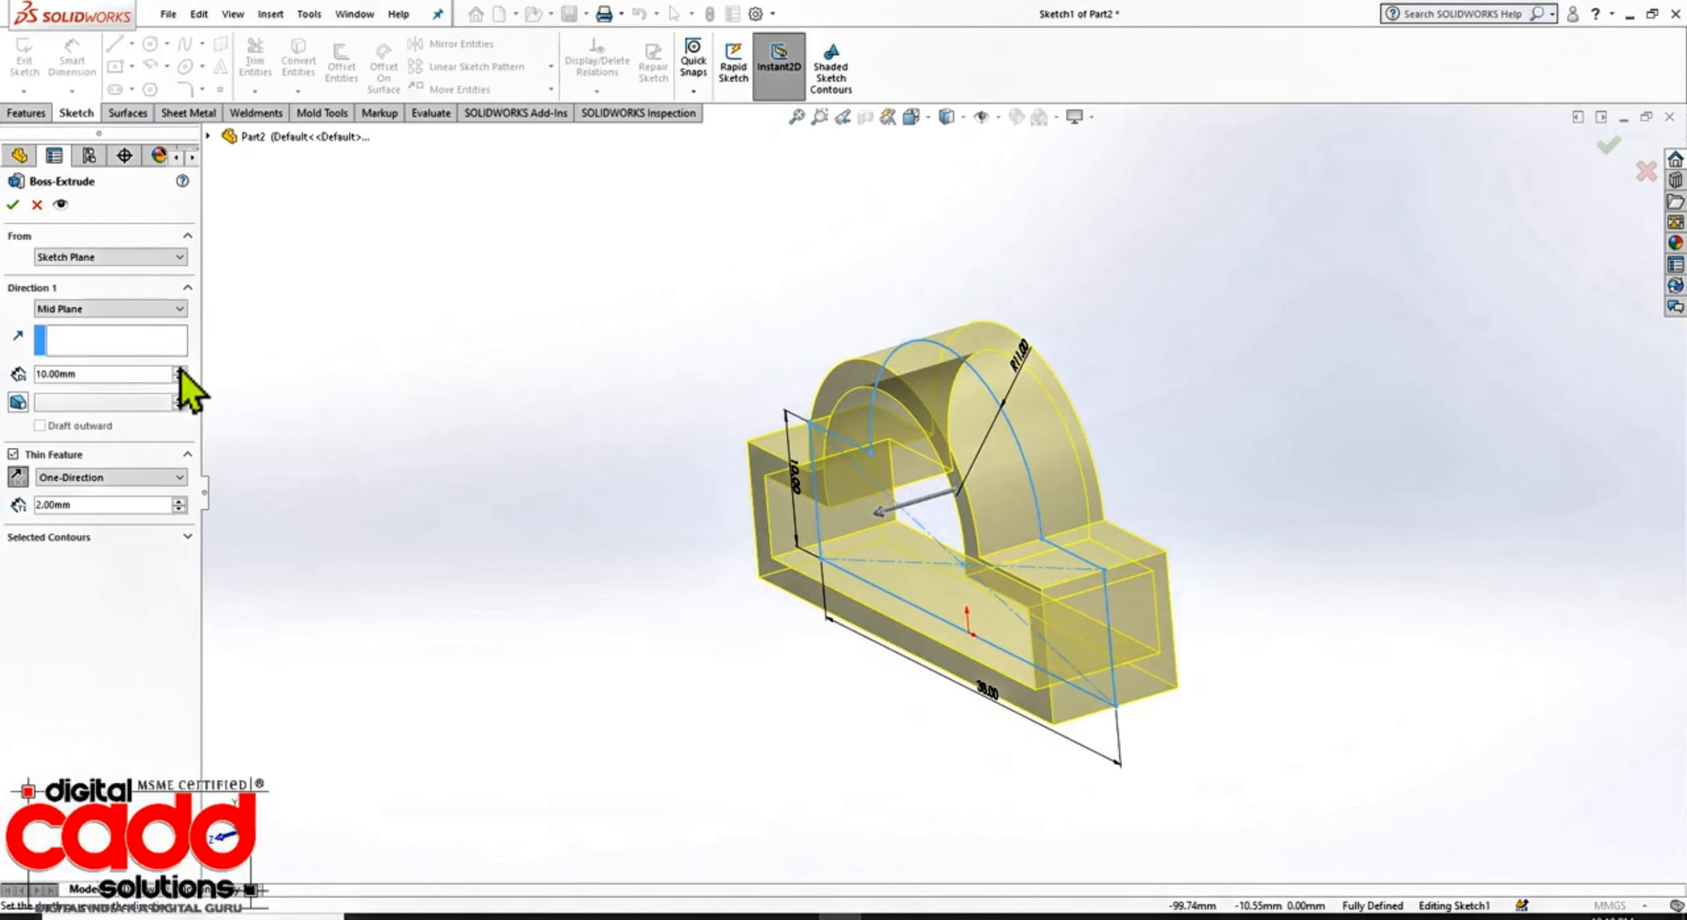
{"action": "left_click", "coordinate": [178, 370]}
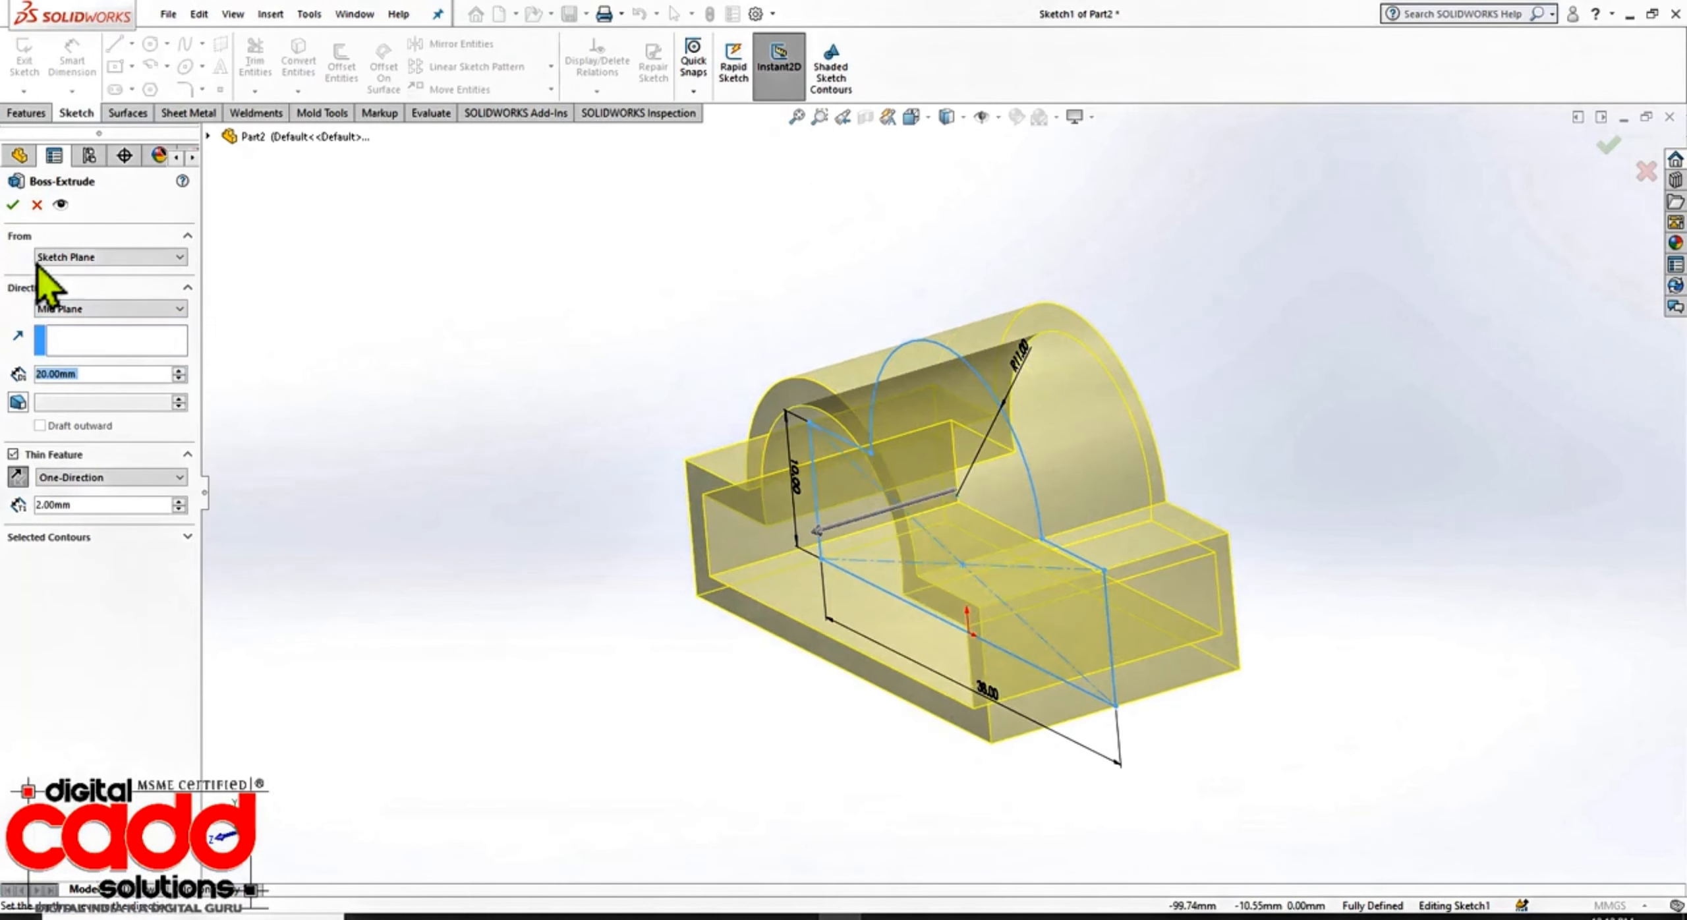
{"action": "key", "text": "Return"}
{"action": "mouse_move", "coordinate": [633, 689]}
{"action": "middle_mouse_down"}
{"action": "mouse_move", "coordinate": [885, 596]}
{"action": "mouse_move", "coordinate": [802, 648]}
{"action": "mouse_move", "coordinate": [833, 376]}
{"action": "mouse_move", "coordinate": [764, 603]}
{"action": "mouse_move", "coordinate": [689, 641]}
{"action": "mouse_move", "coordinate": [1017, 547]}
{"action": "mouse_move", "coordinate": [834, 758]}
{"action": "mouse_move", "coordinate": [795, 763]}
{"action": "middle_mouse_up"}
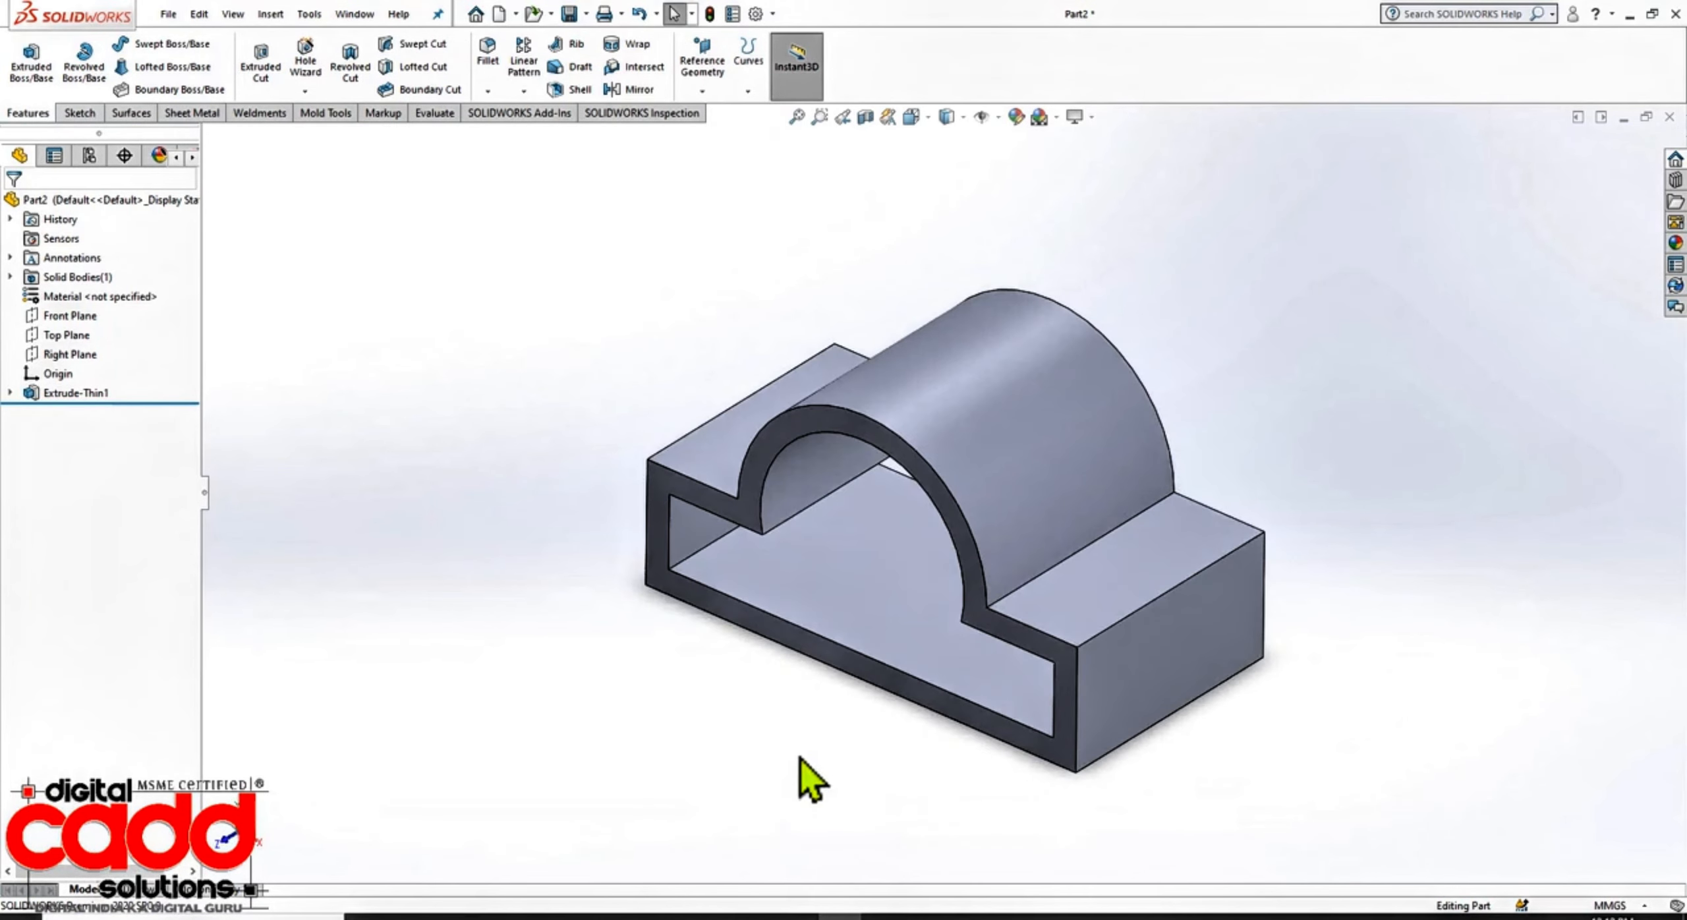
Step: Save the part as Part7 in the Sw 2020 Chap 03 Lec 03 folder
{"action": "key", "text": "ctrl+s"}
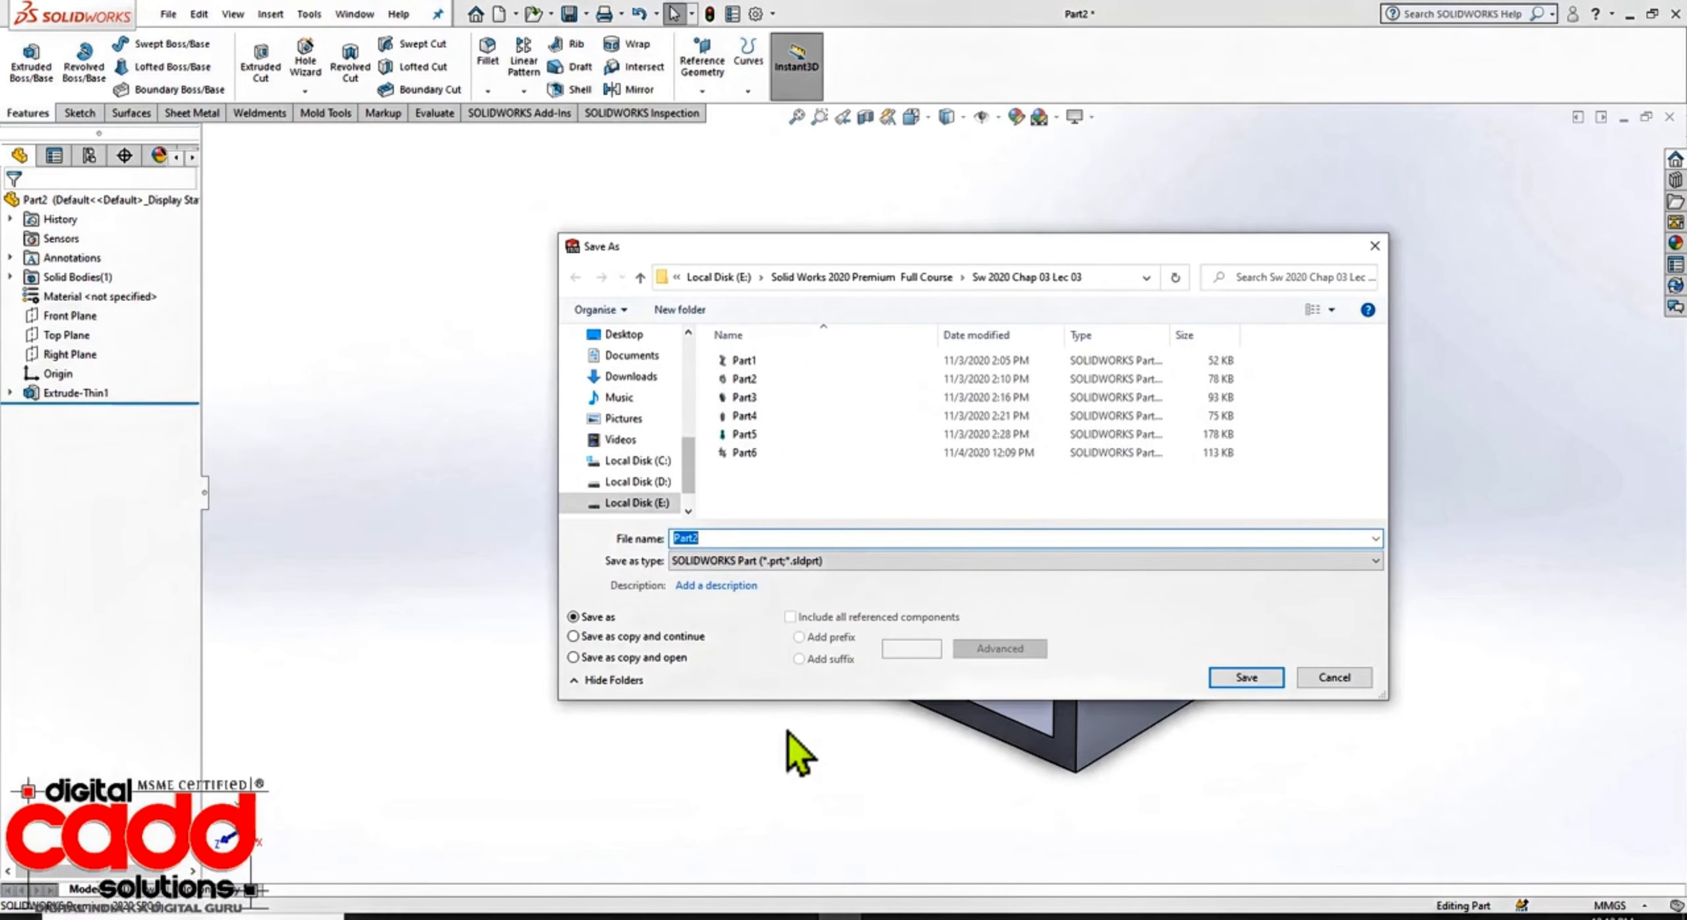
{"action": "type", "text": "Part7"}
{"action": "key", "text": "Return"}
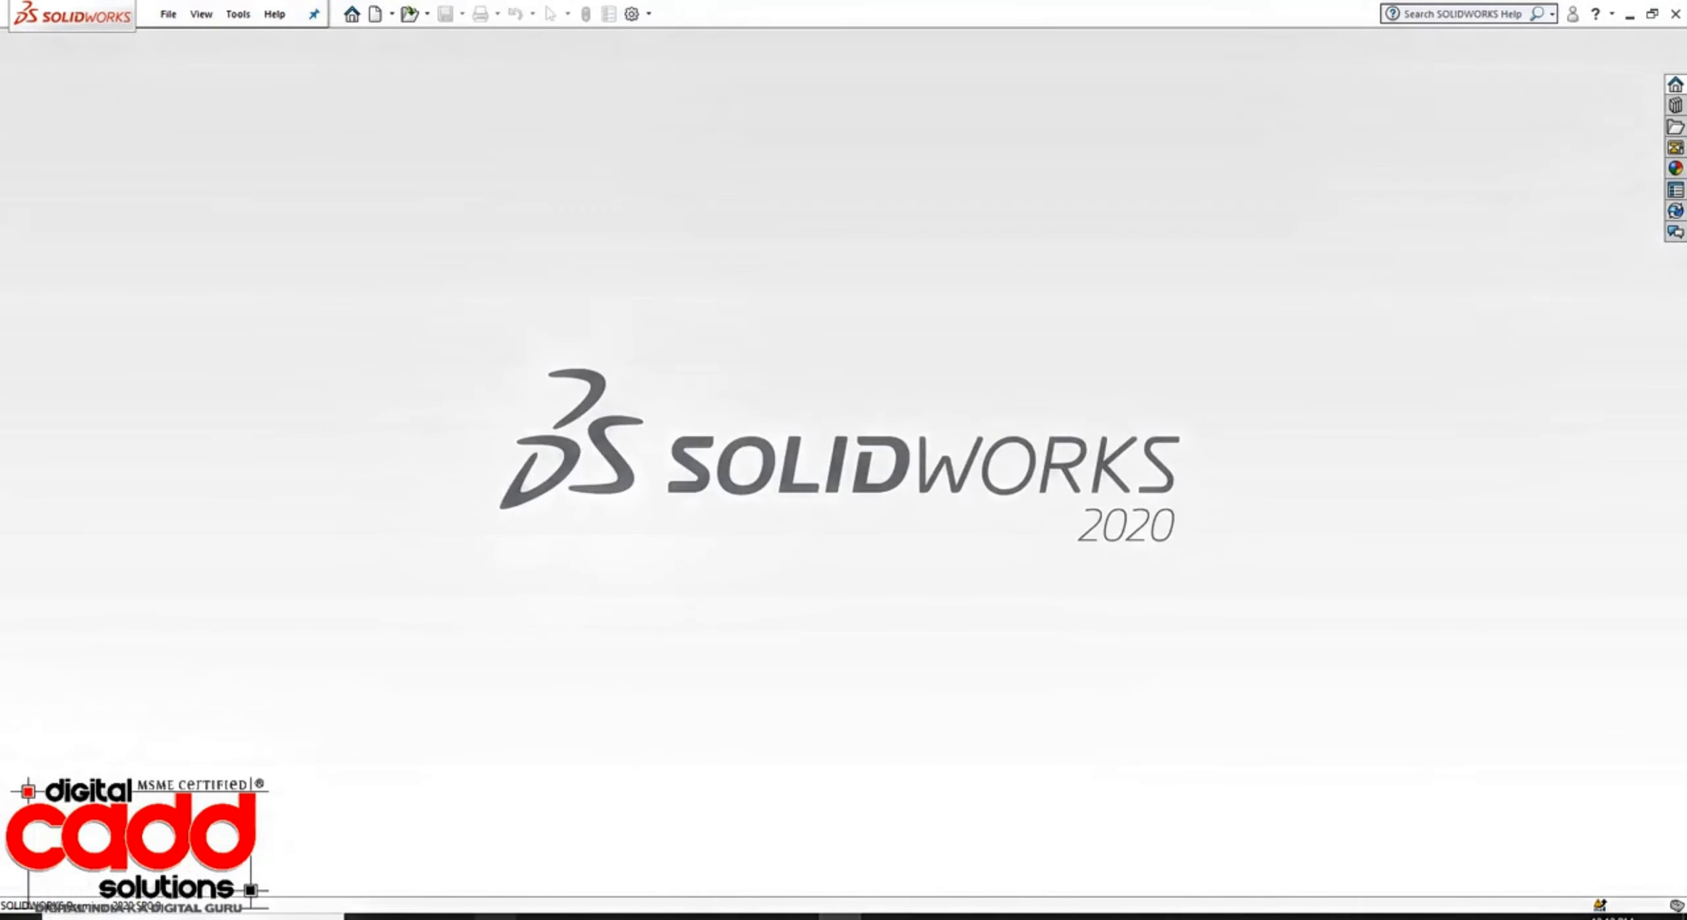
Step: Switch to the PDF book and examine the Exercise 6 solid model in Figure 3-90 and its dimensioned sketch
{"action": "left_click", "coordinate": [840, 917]}
{"action": "scroll", "coordinate": [877, 786], "scroll_direction": "down", "scroll_amount": 17}
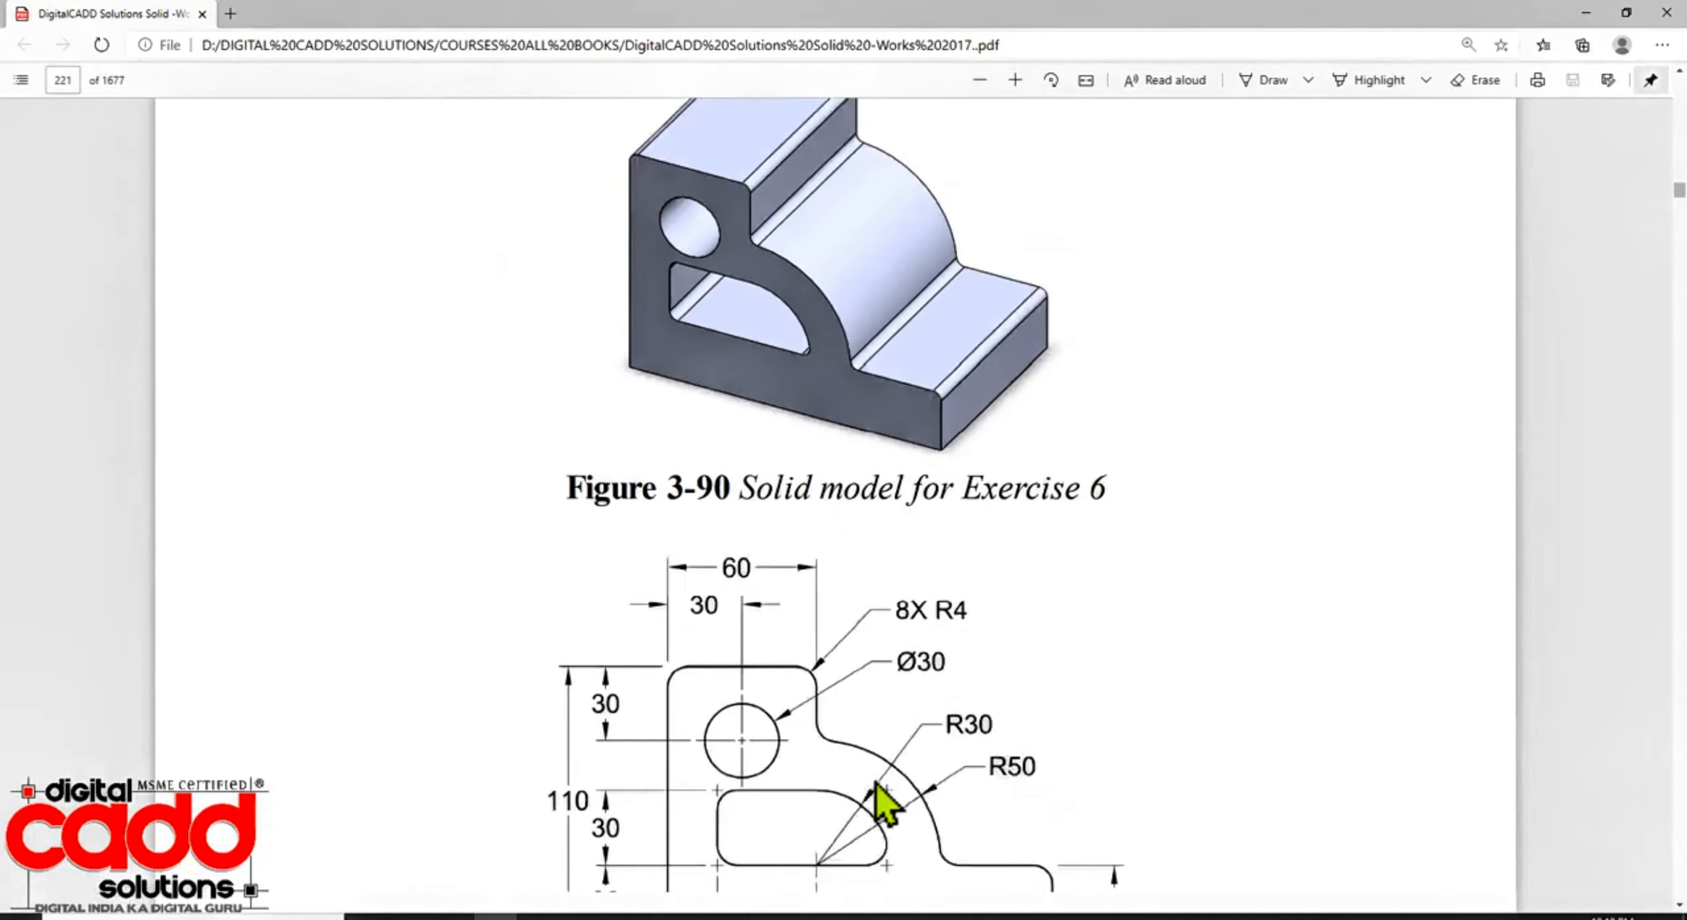
{"action": "scroll", "coordinate": [882, 791], "scroll_direction": "down", "scroll_amount": 3}
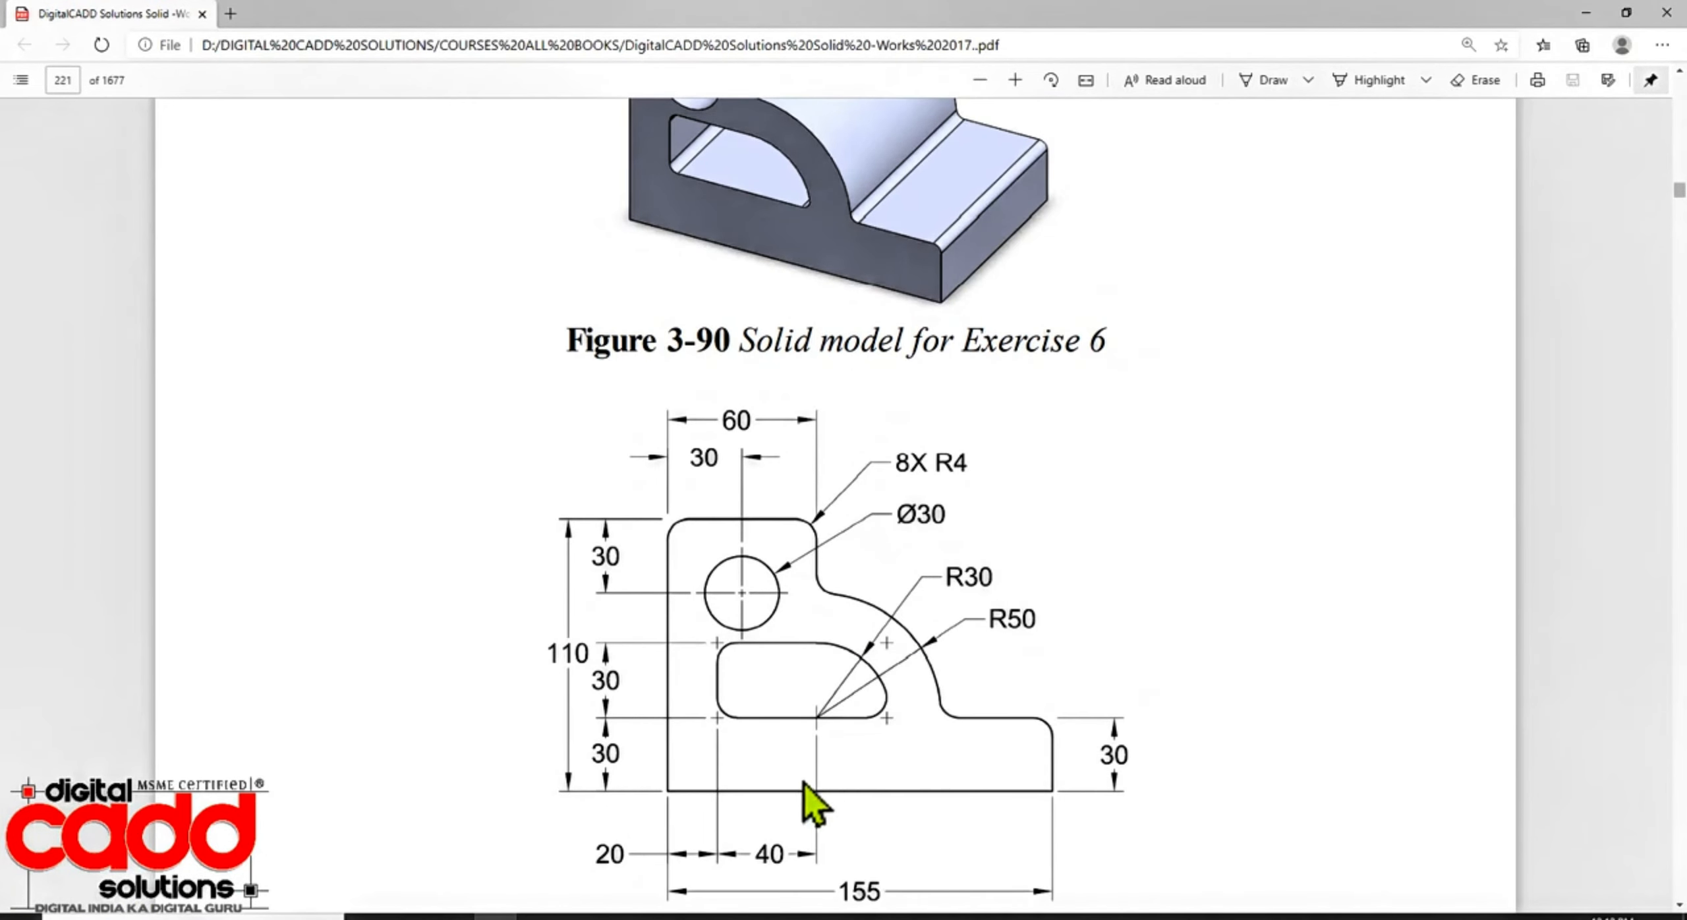
Step: Switch back to SOLIDWORKS and create a new part document
{"action": "left_click", "coordinate": [840, 916]}
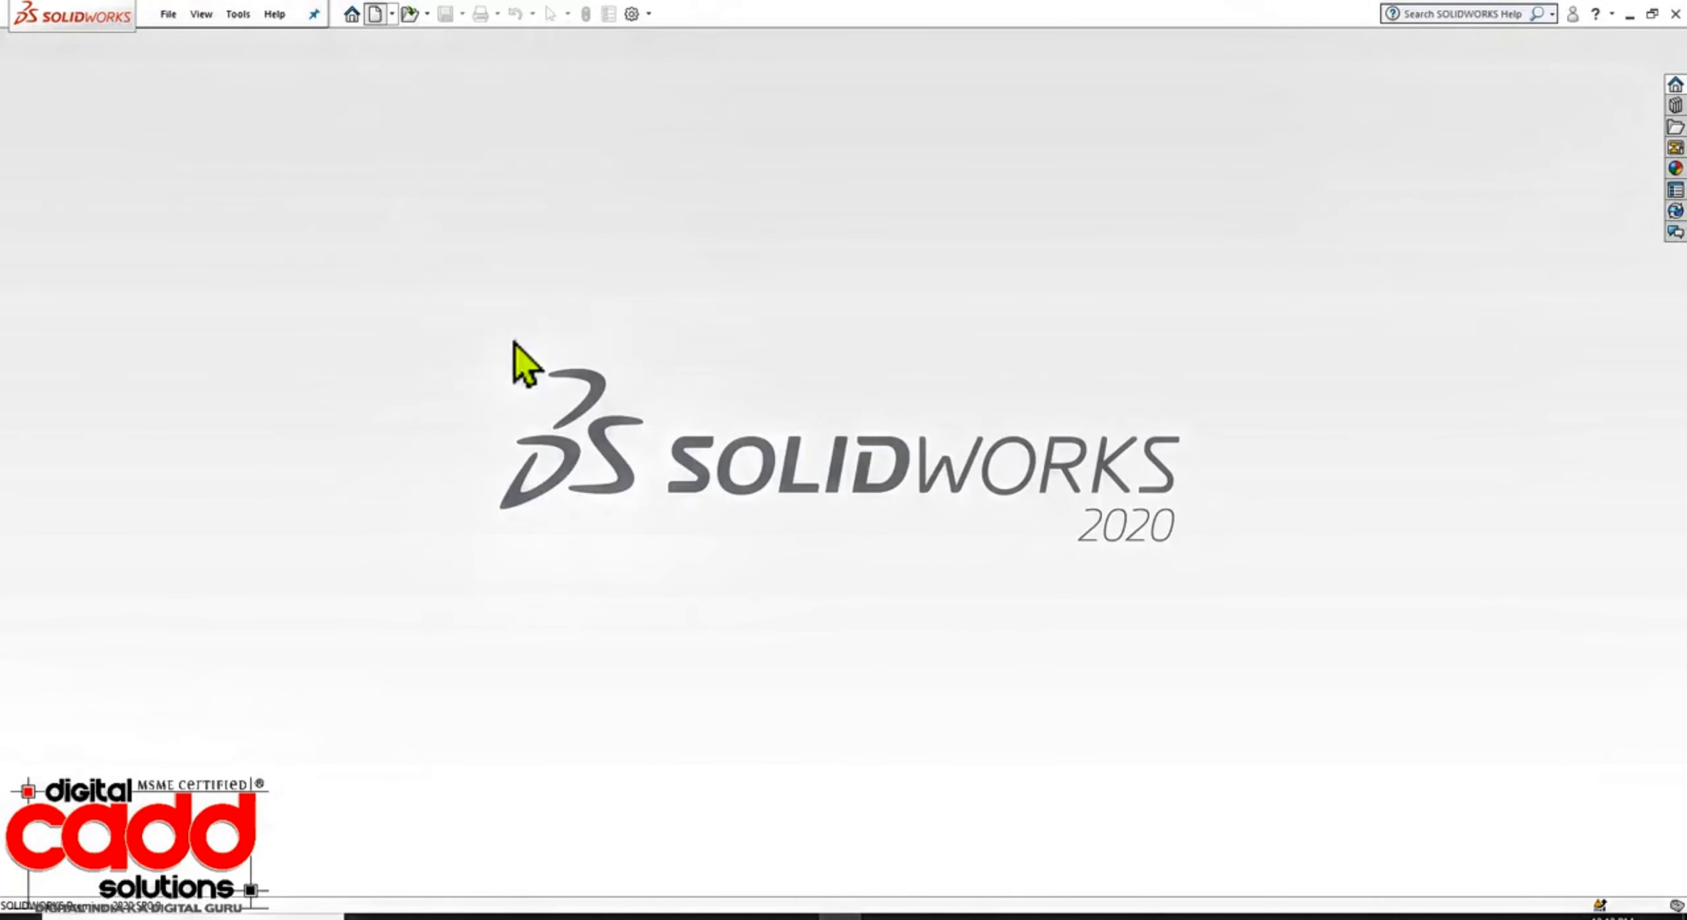
{"action": "key", "text": "ctrl+n"}
{"action": "left_click", "coordinate": [823, 538]}
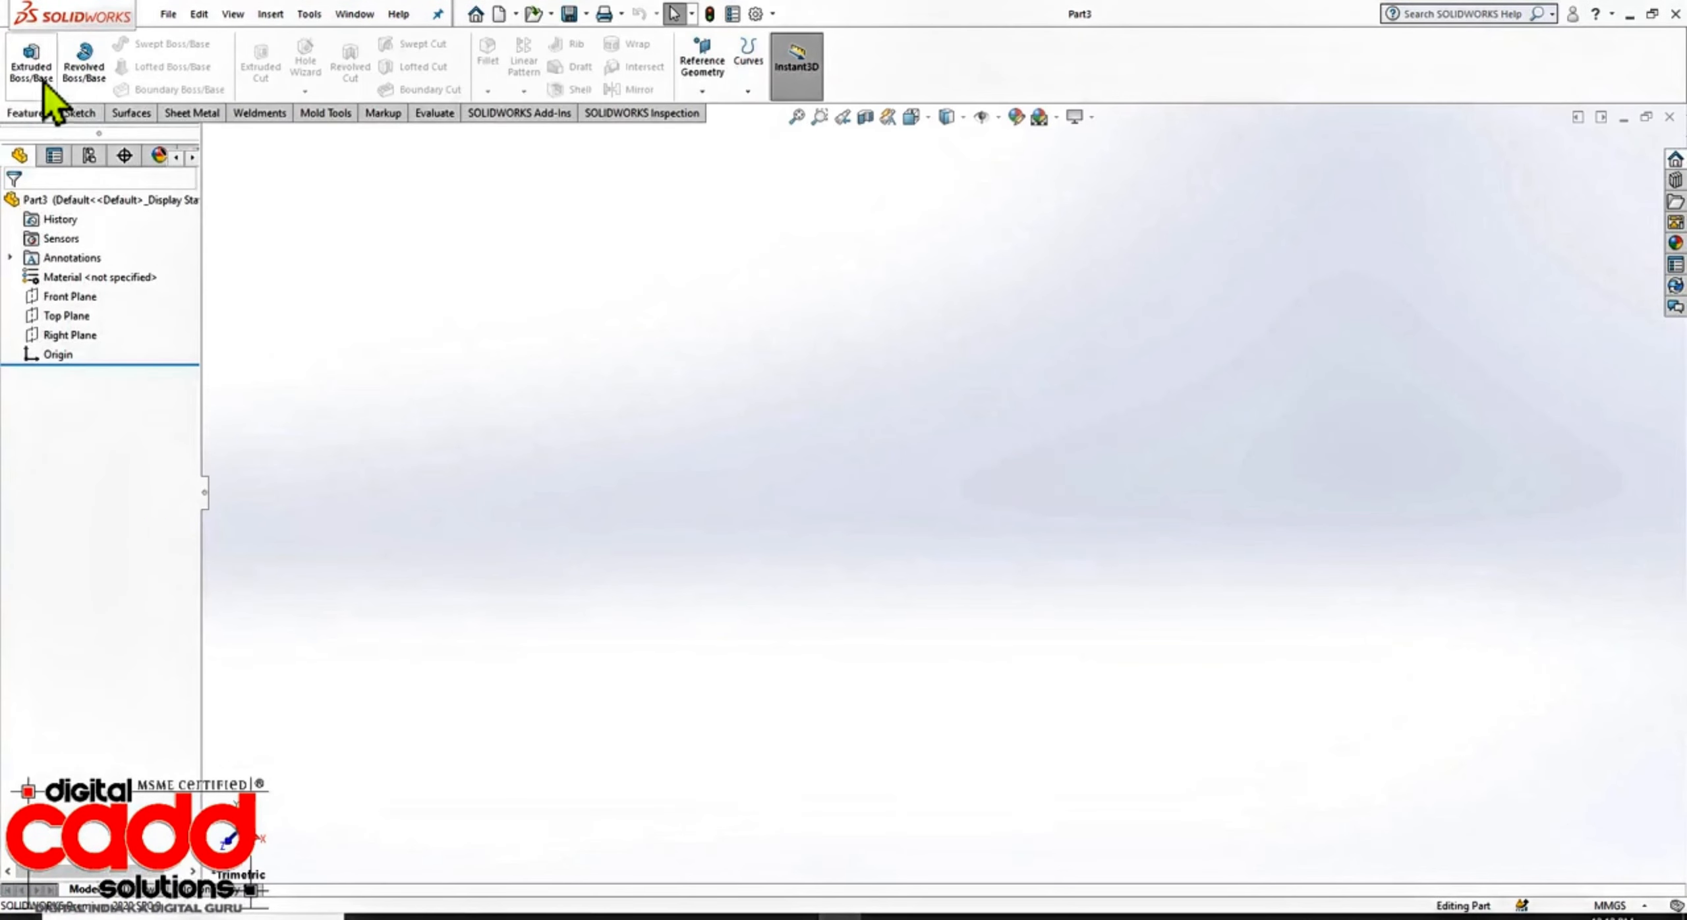
Step: Start an extruded boss sketch on the Front Plane and draw a base line about 92 mm from the origin, the low right-hand step and a tangent quarter arc
{"action": "left_click", "coordinate": [44, 80]}
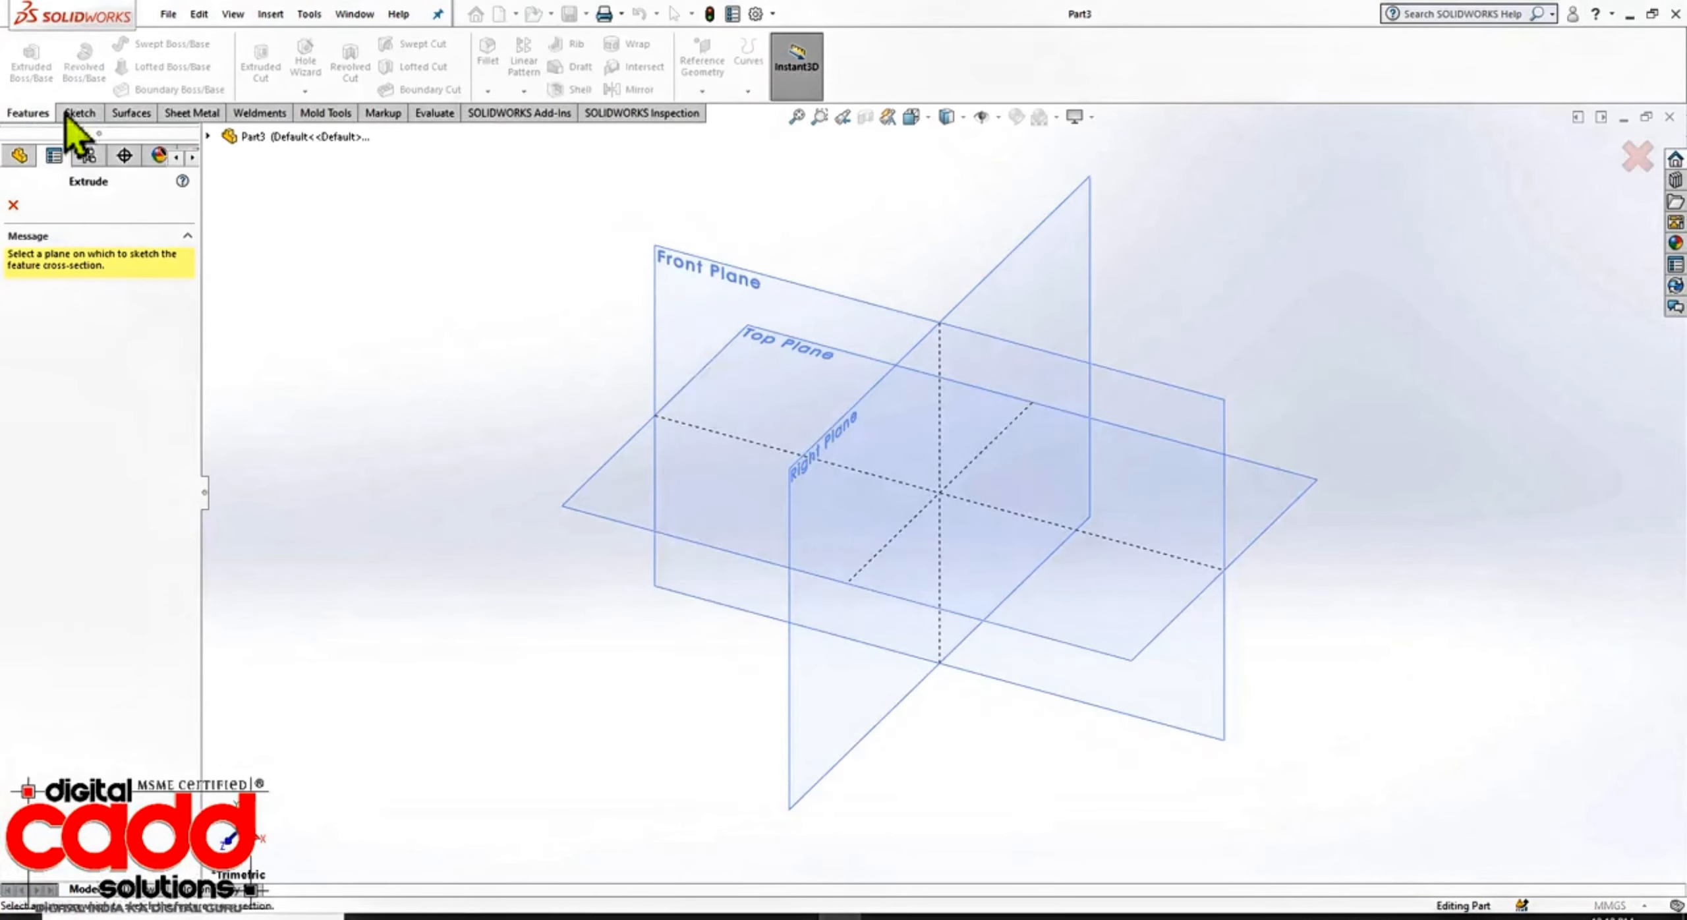
{"action": "left_click", "coordinate": [656, 282]}
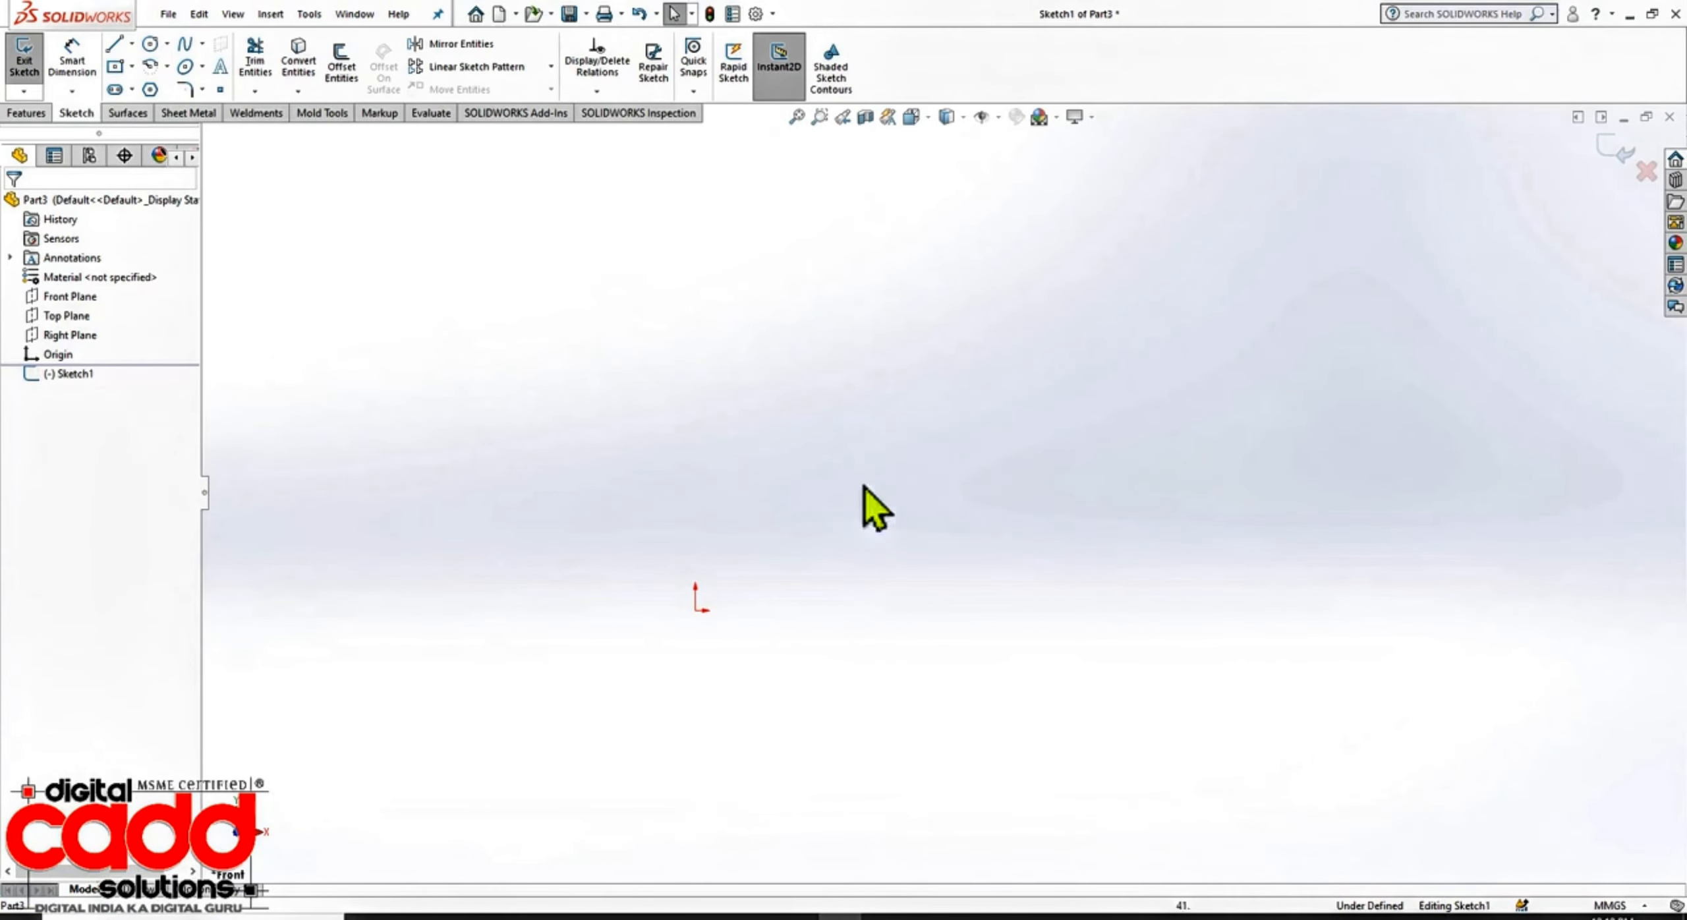
{"action": "left_click", "coordinate": [696, 611]}
{"action": "left_click", "coordinate": [496, 917]}
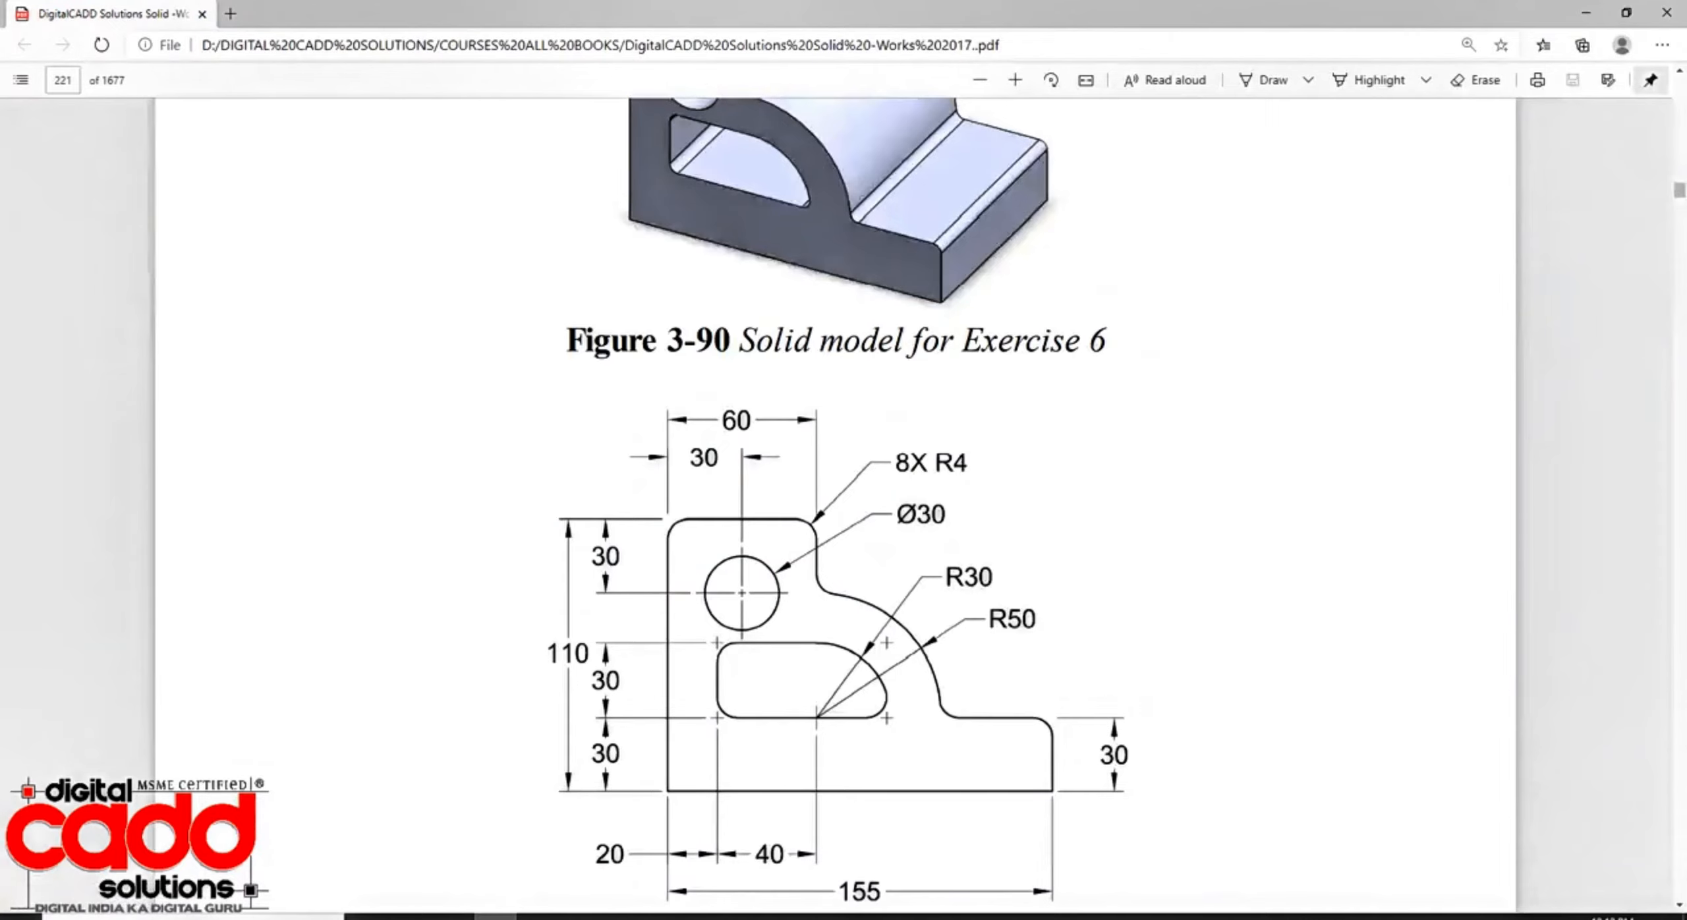
{"action": "left_click", "coordinate": [840, 918]}
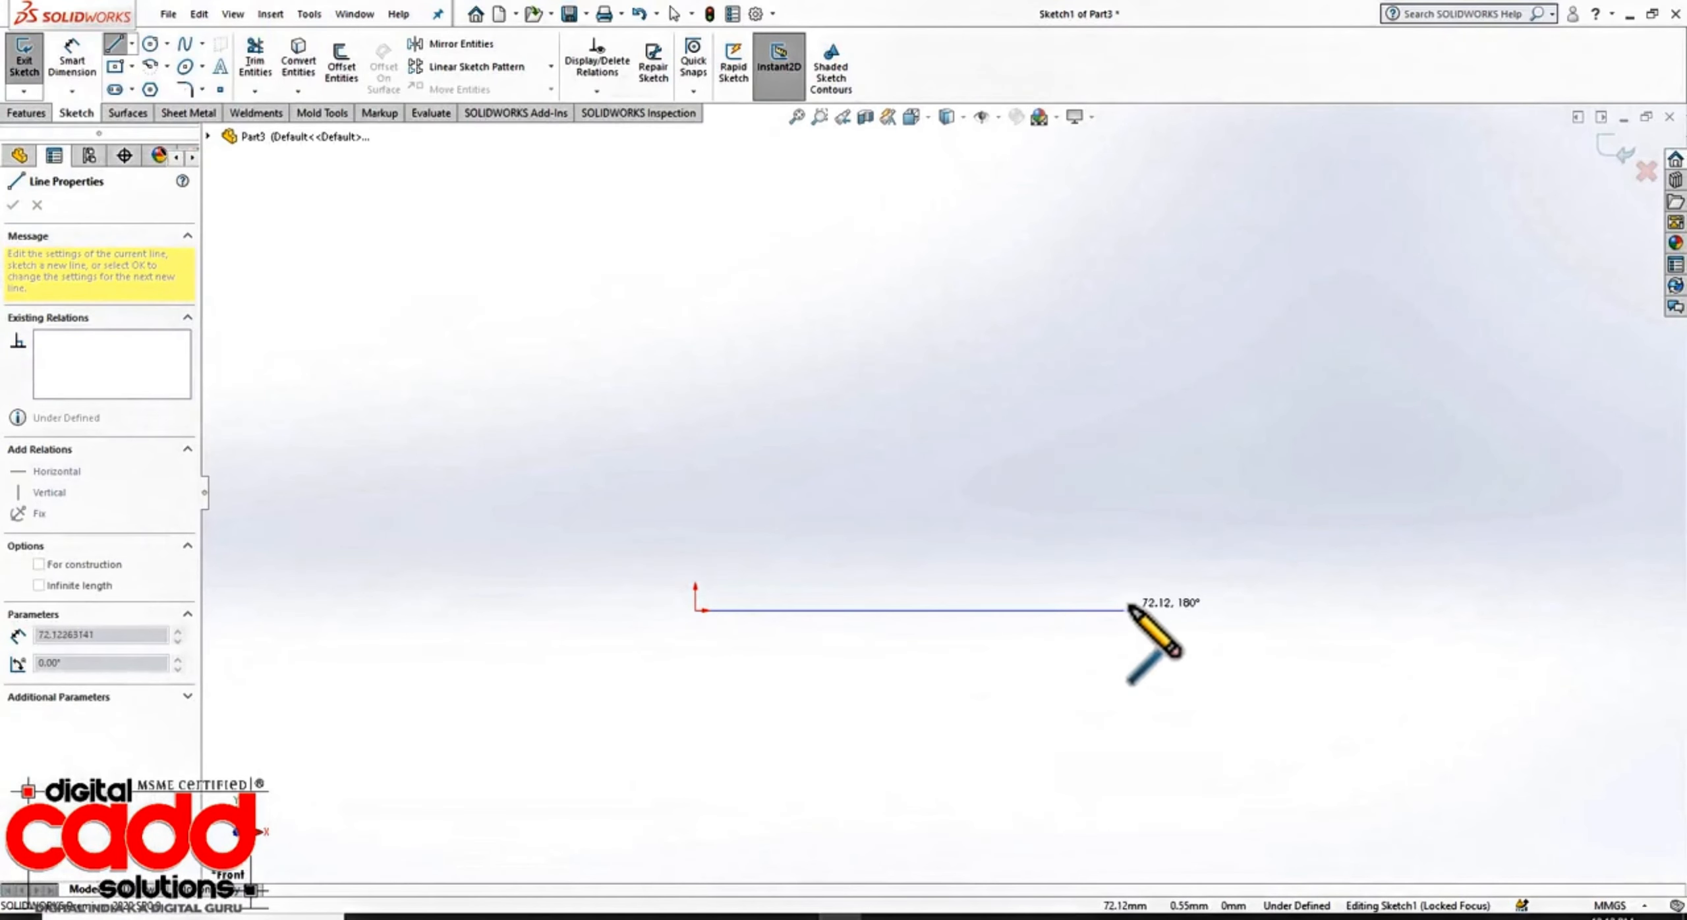
{"action": "left_click", "coordinate": [1243, 611]}
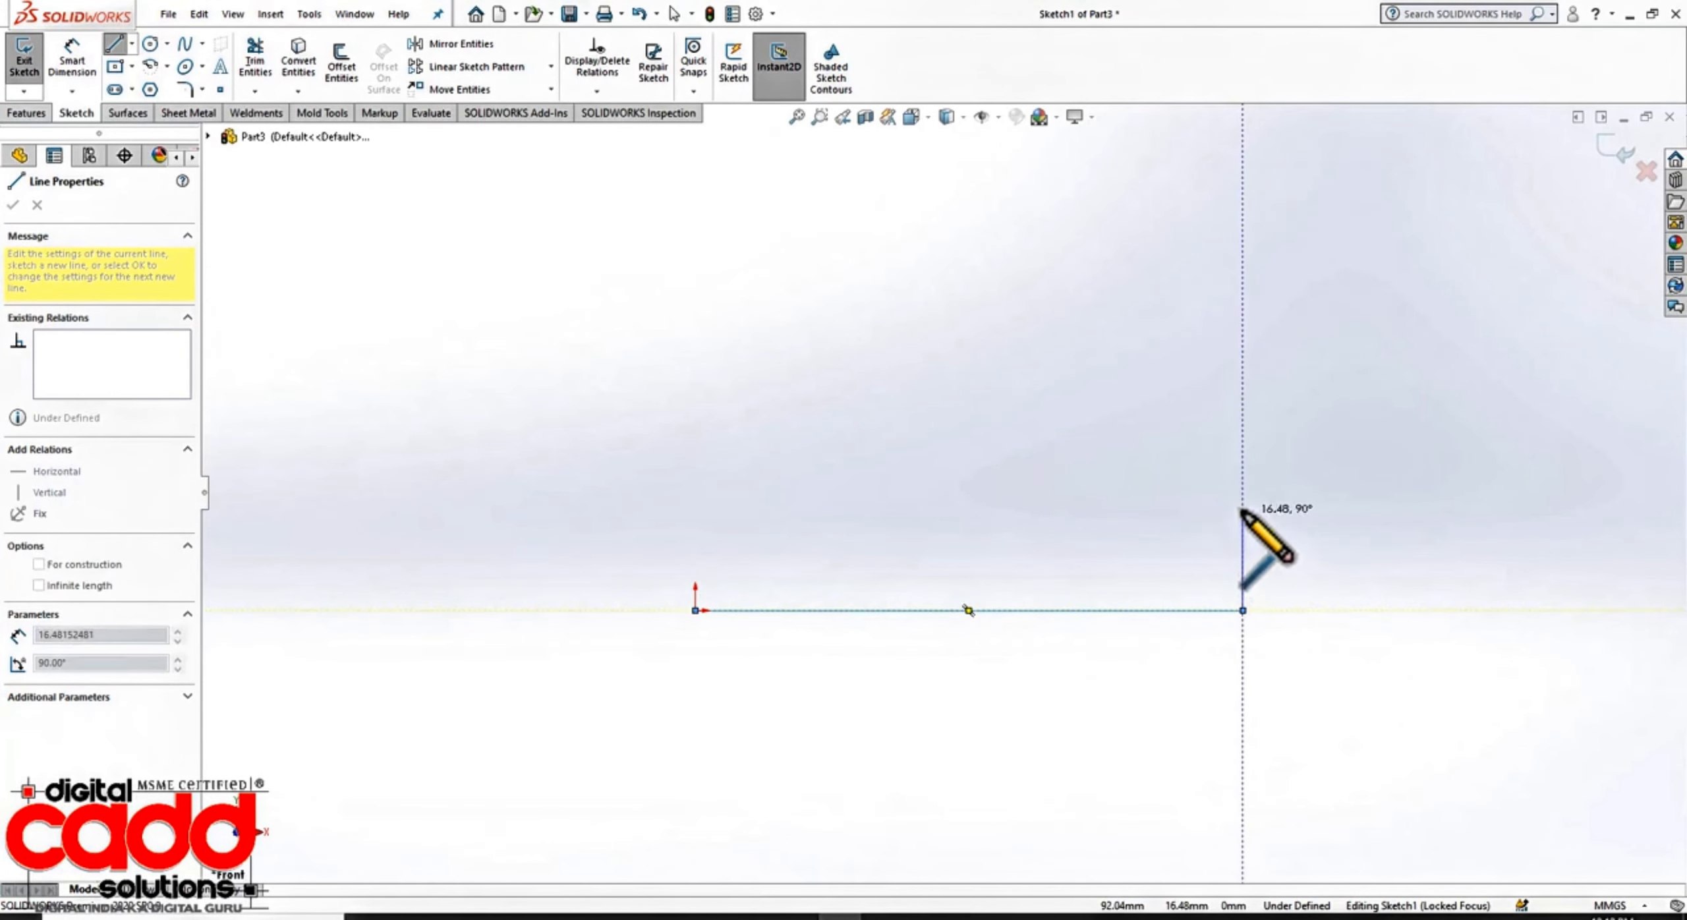
{"action": "left_click", "coordinate": [1243, 485]}
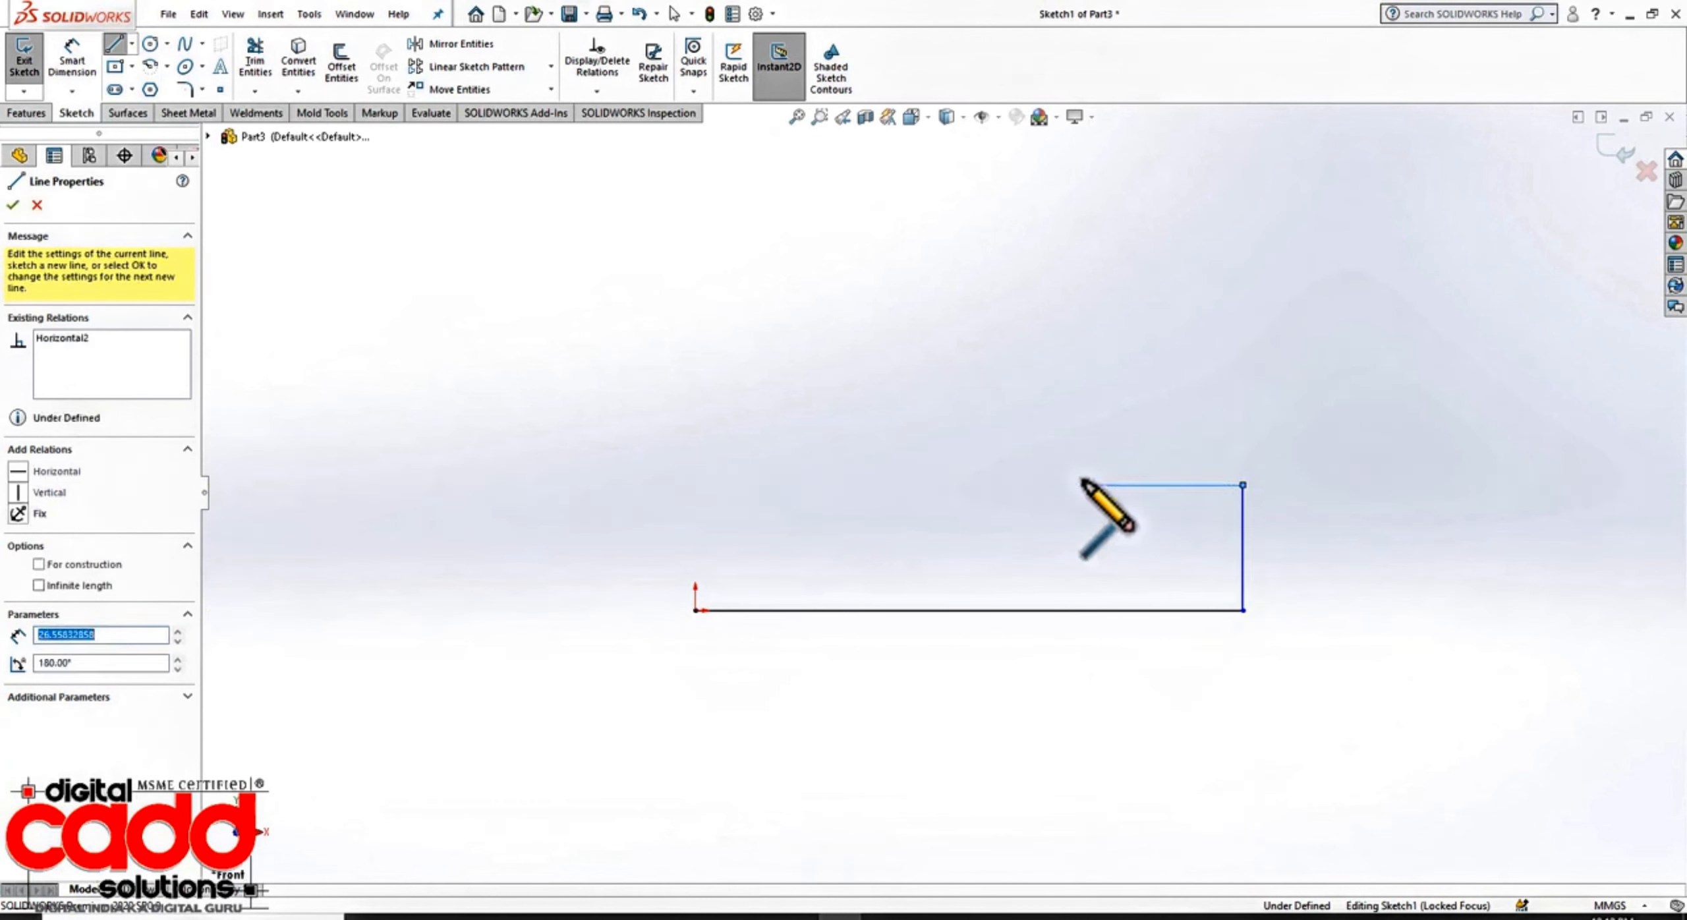
{"action": "left_click", "coordinate": [1085, 485]}
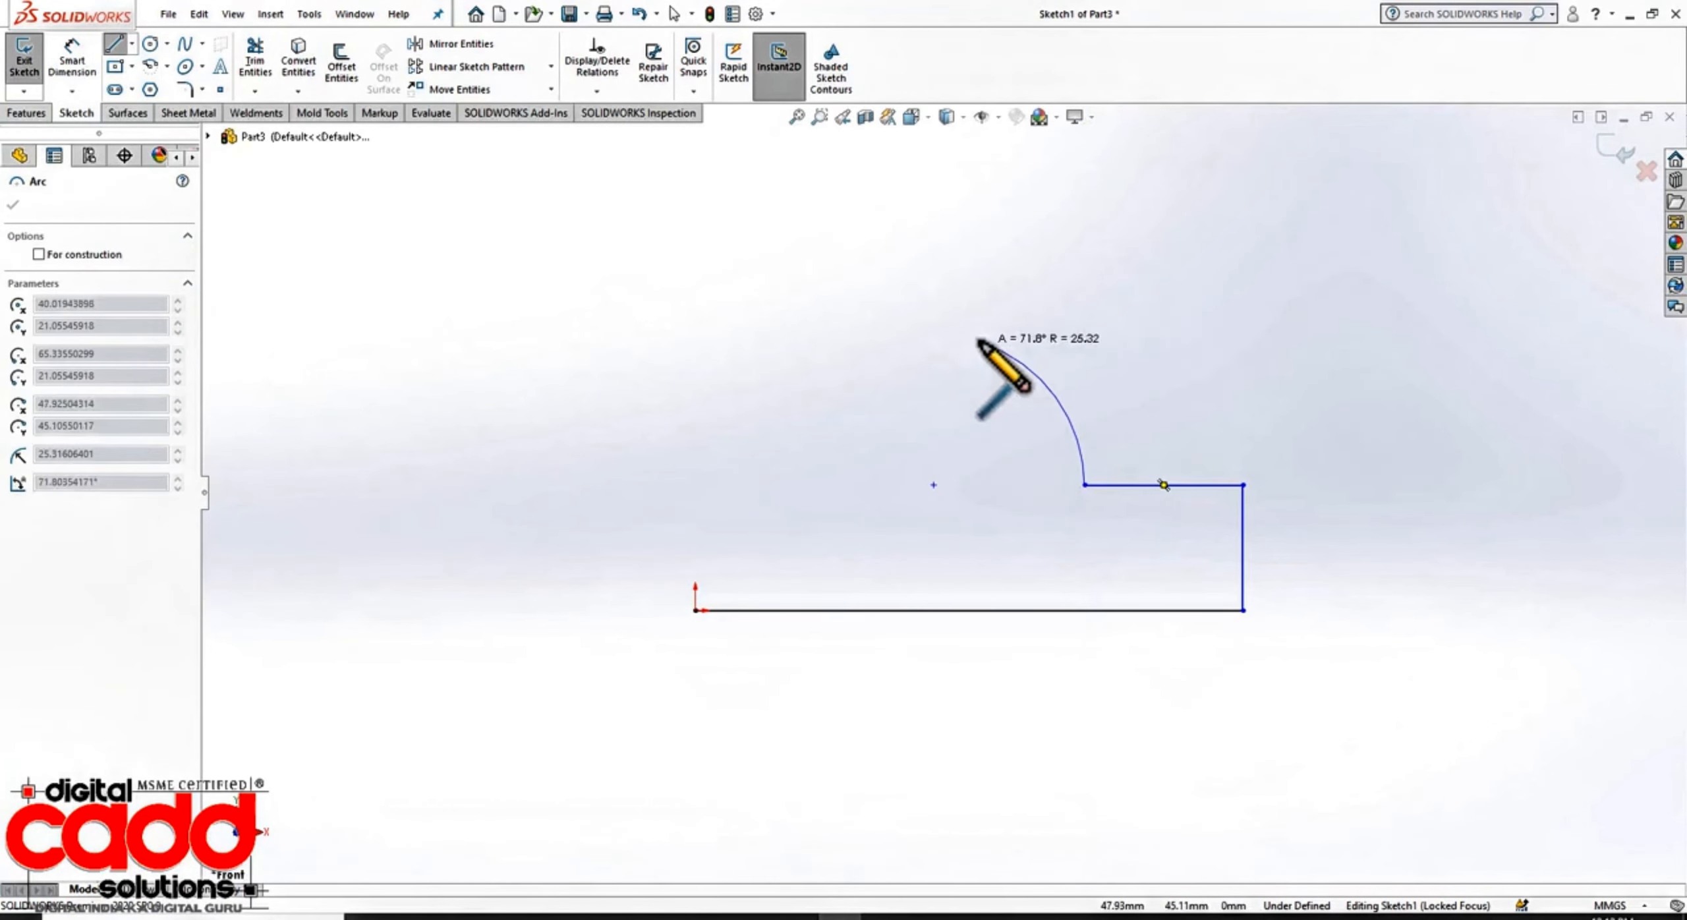
{"action": "left_click", "coordinate": [929, 328]}
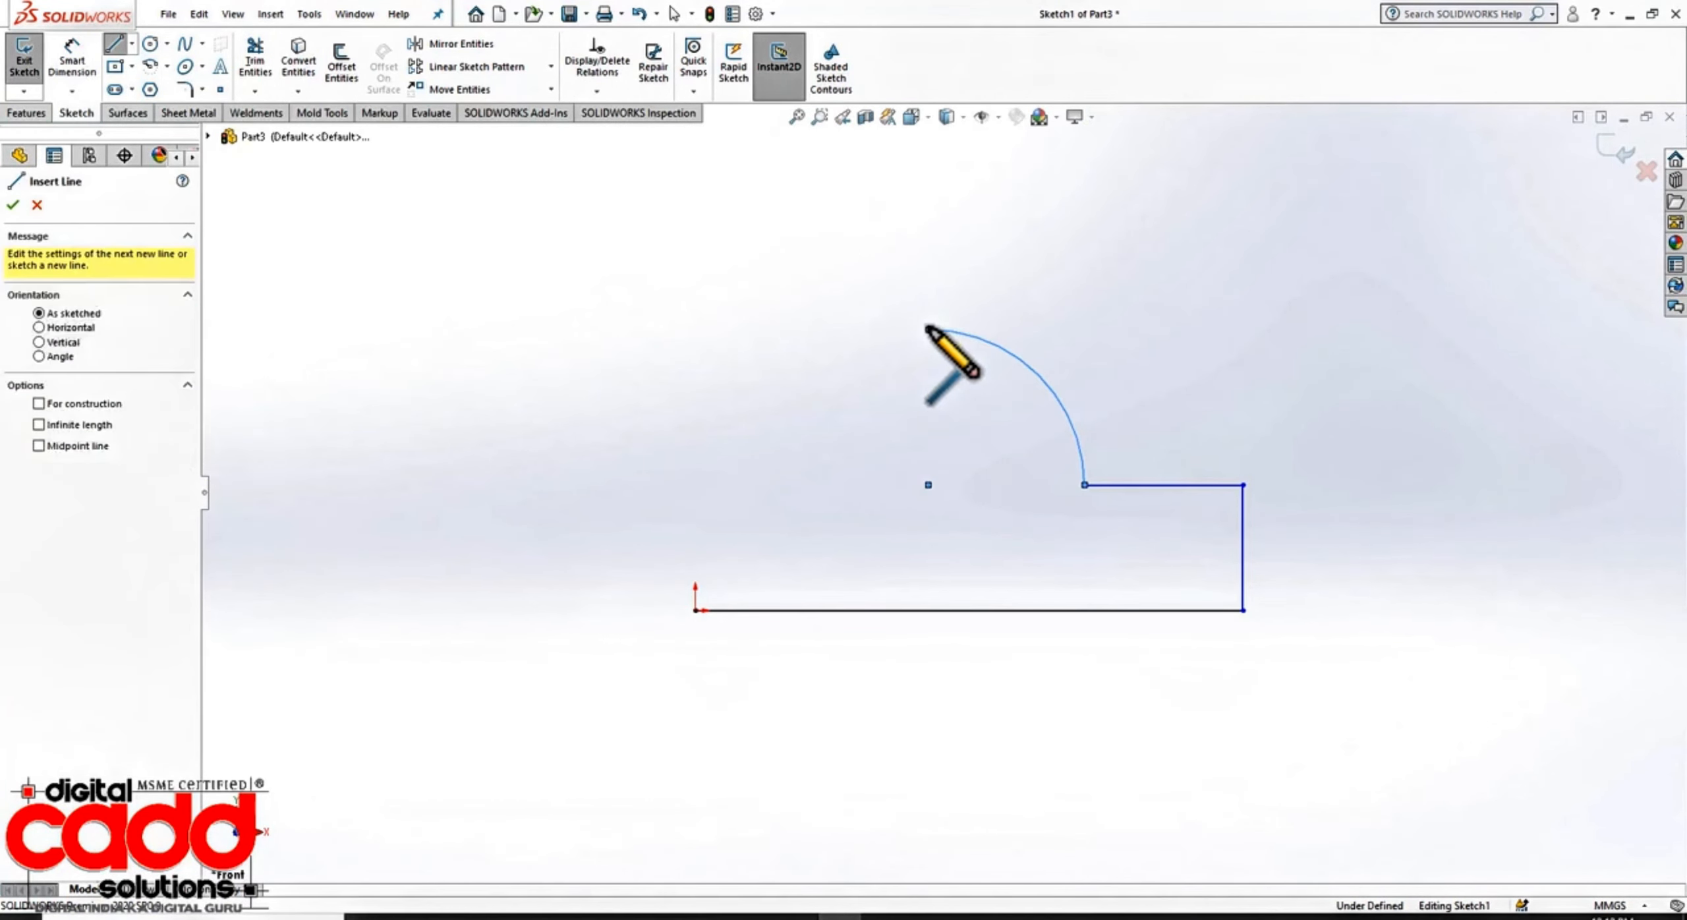
Step: Close the profile with a vertical line about 27 mm up from the arc, a horizontal top edge and a vertical left edge to the origin
{"action": "left_click", "coordinate": [495, 916]}
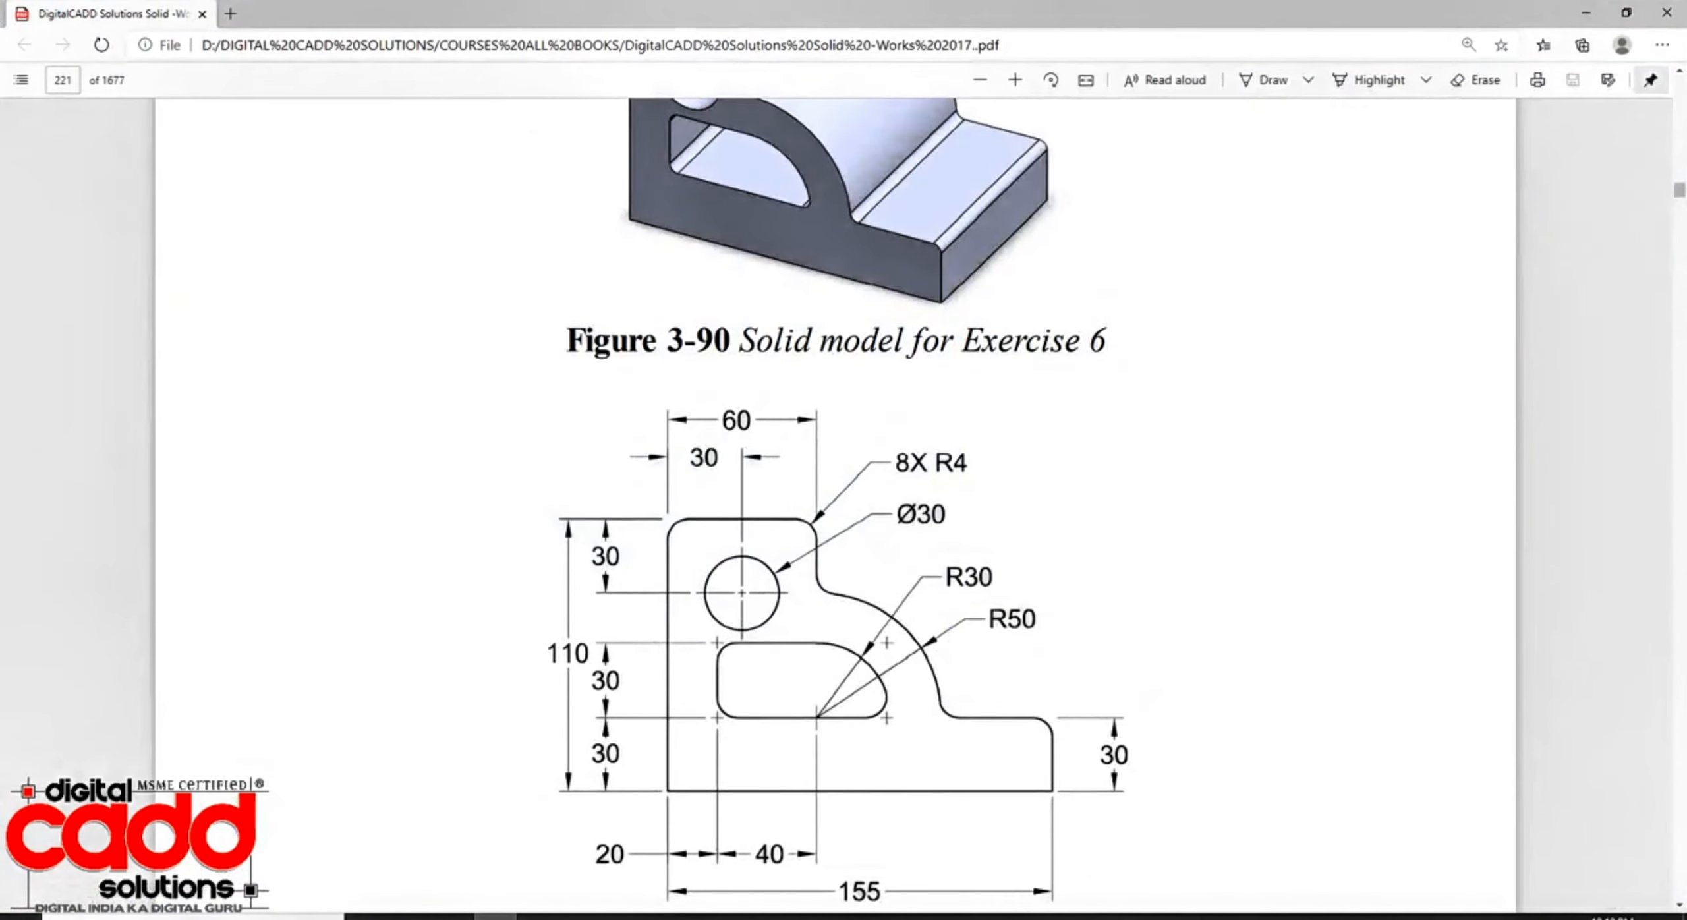
{"action": "left_click", "coordinate": [496, 916]}
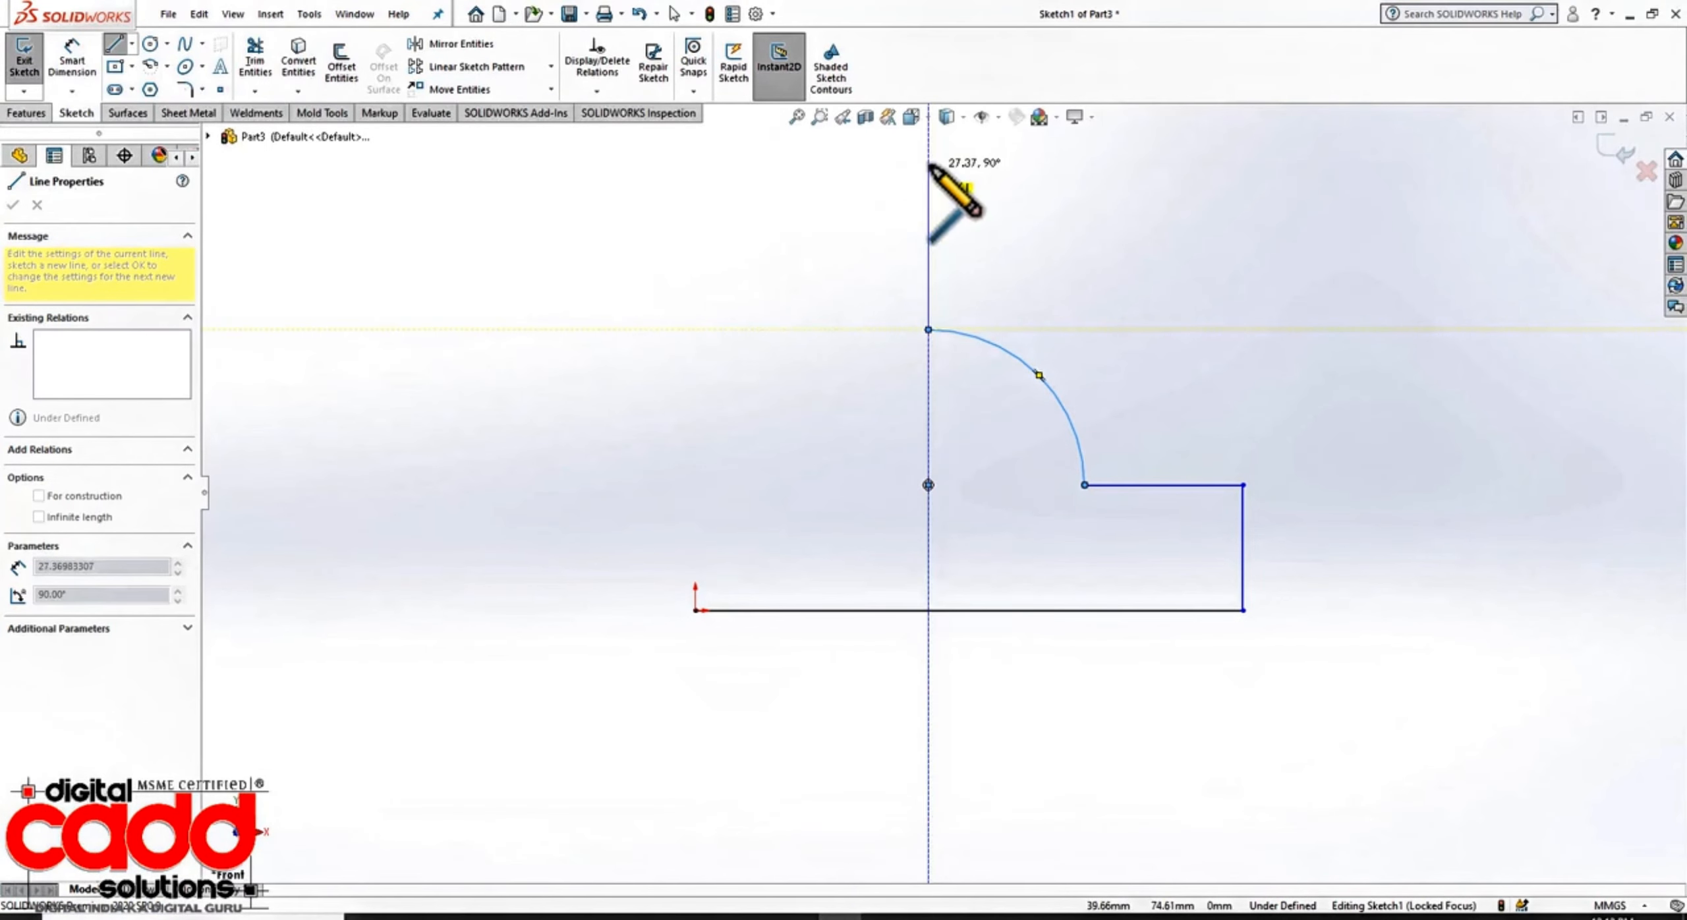
{"action": "left_click", "coordinate": [929, 166]}
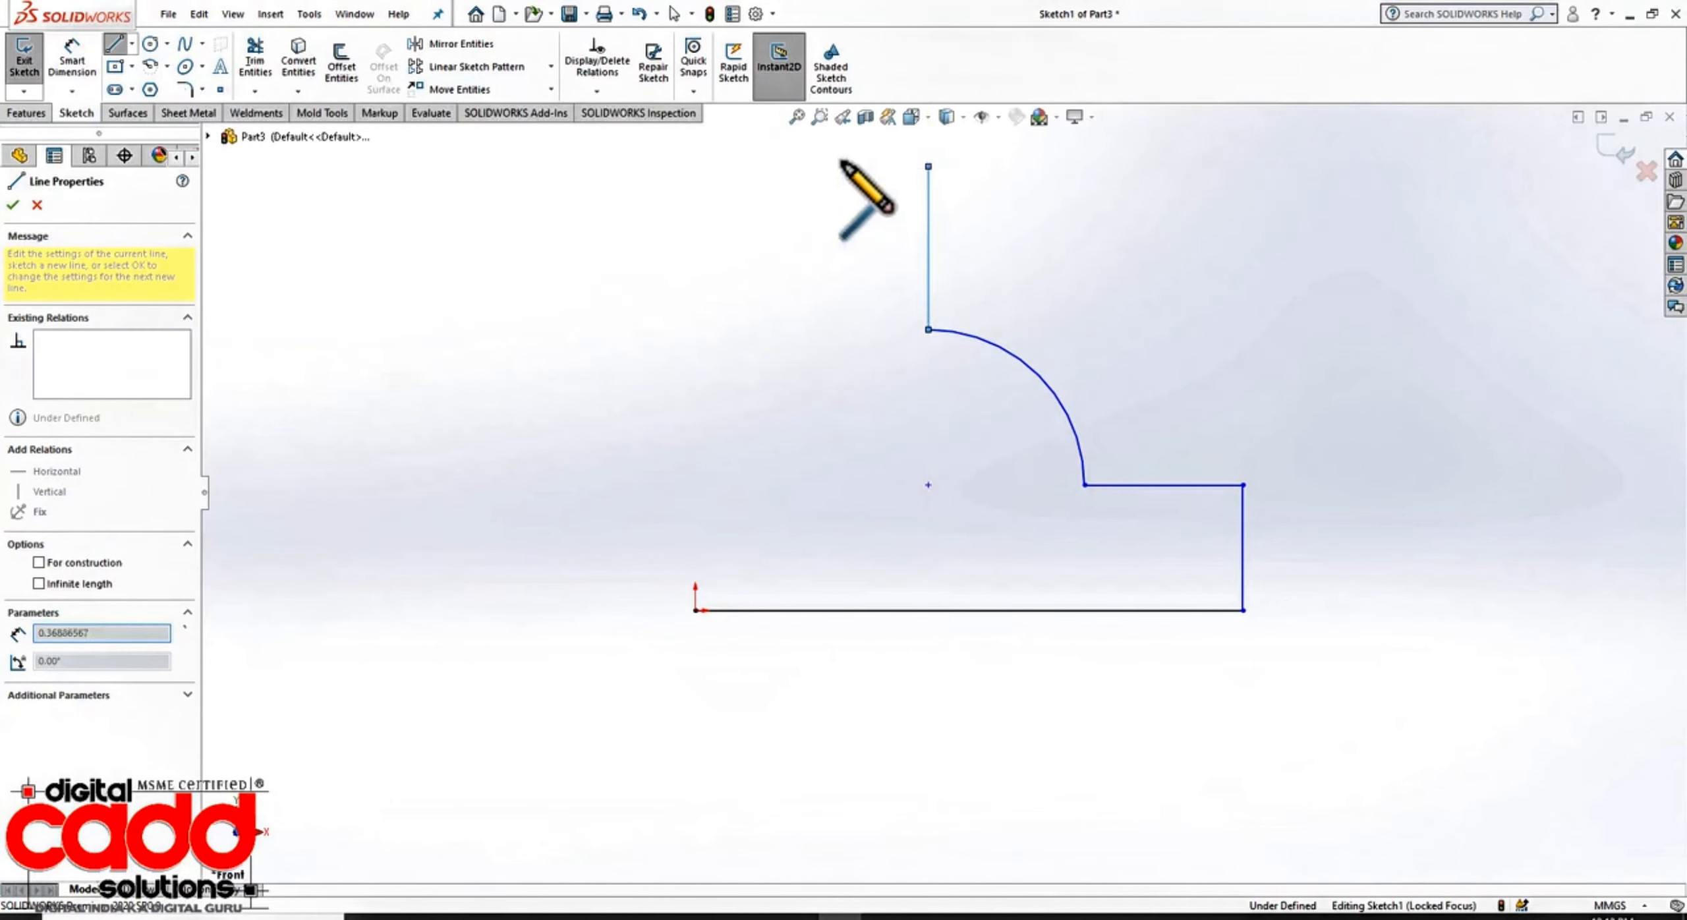
{"action": "left_click", "coordinate": [696, 166]}
{"action": "left_click", "coordinate": [695, 610]}
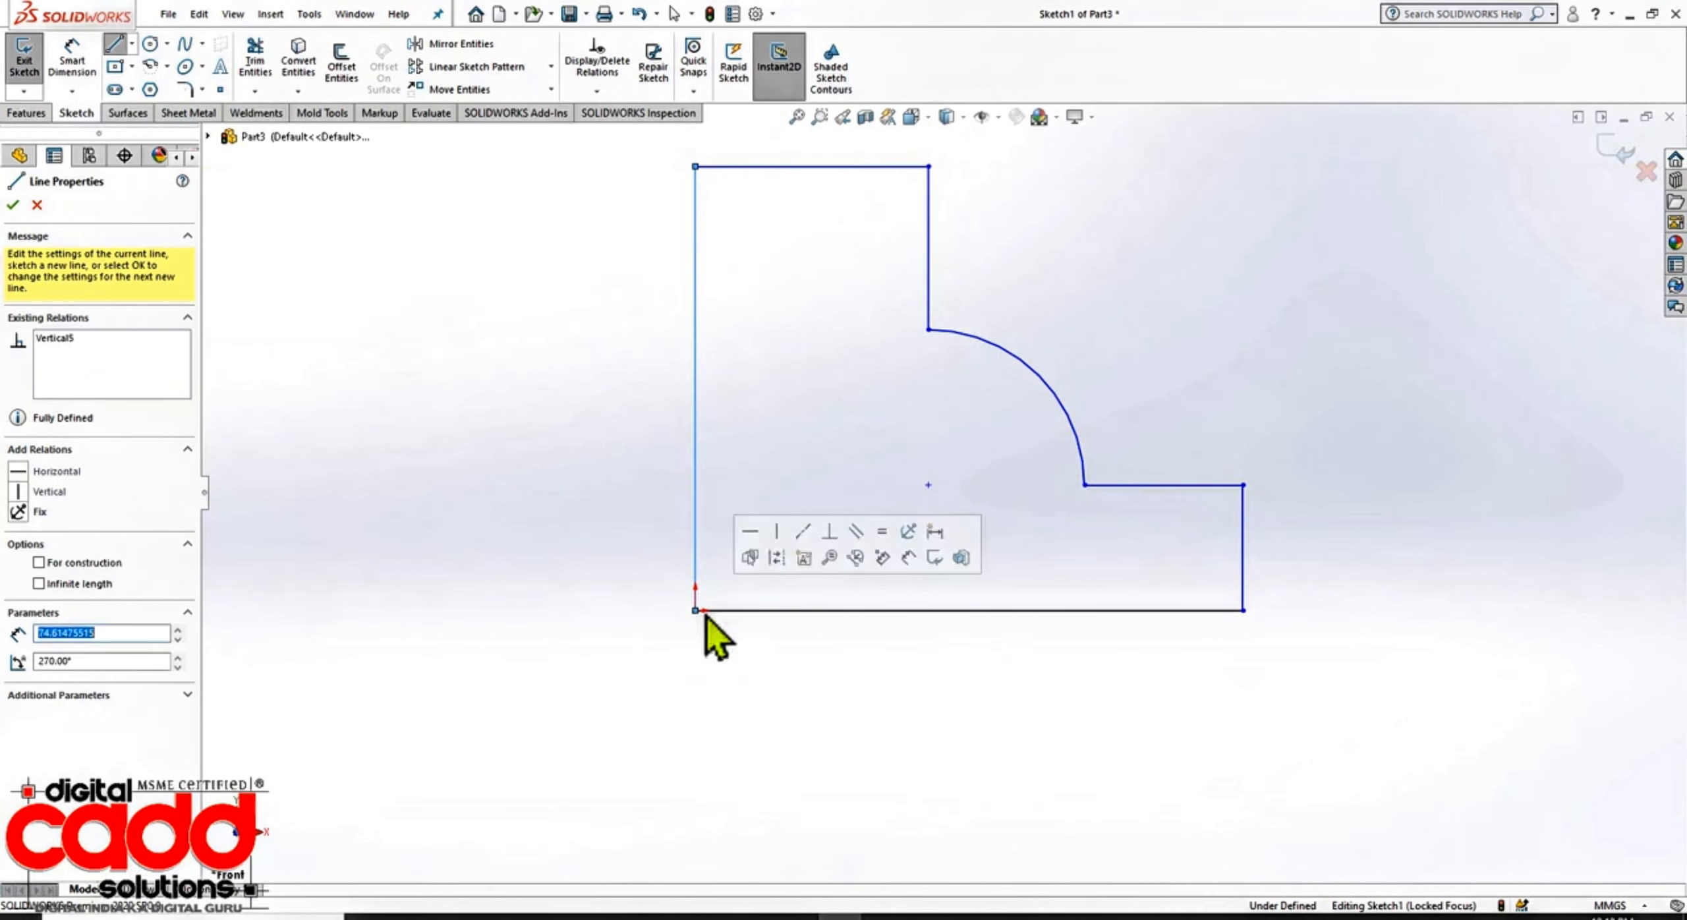
{"action": "key", "text": "Escape"}
Step: Check the PDF drawing and dimension the profile's overall height between the top and bottom edges as 110 mm
{"action": "scroll", "coordinate": [802, 501], "scroll_direction": "up", "scroll_amount": 3}
{"action": "scroll", "coordinate": [1073, 490], "scroll_direction": "down", "scroll_amount": 3}
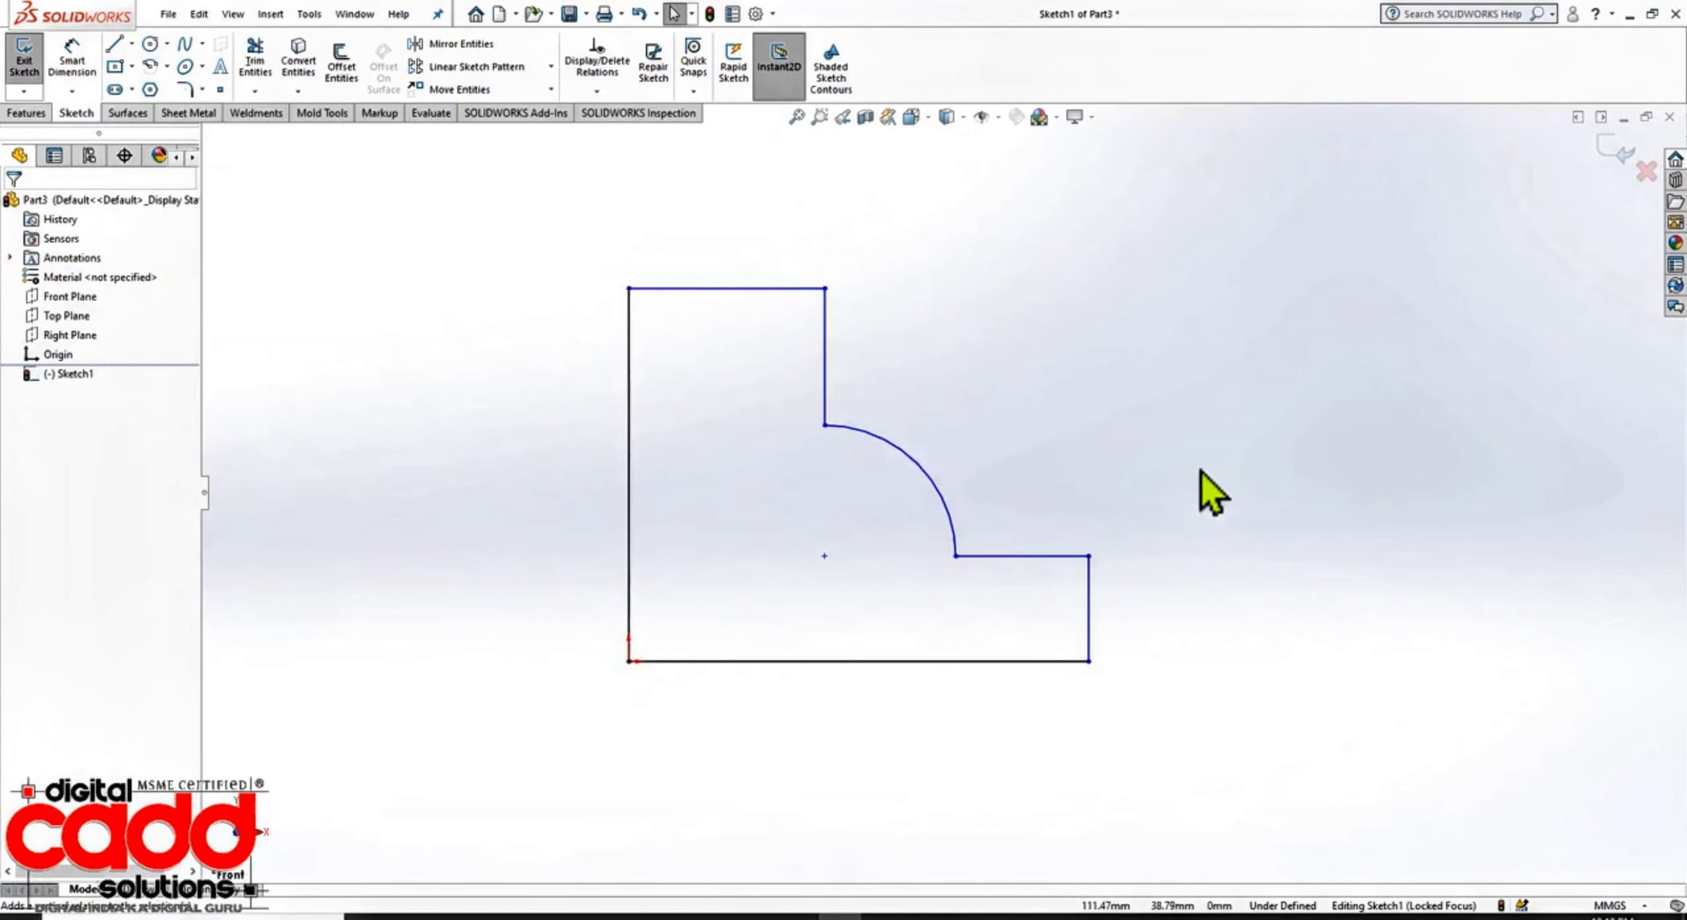
{"action": "scroll", "coordinate": [1201, 471], "scroll_direction": "down", "scroll_amount": 1}
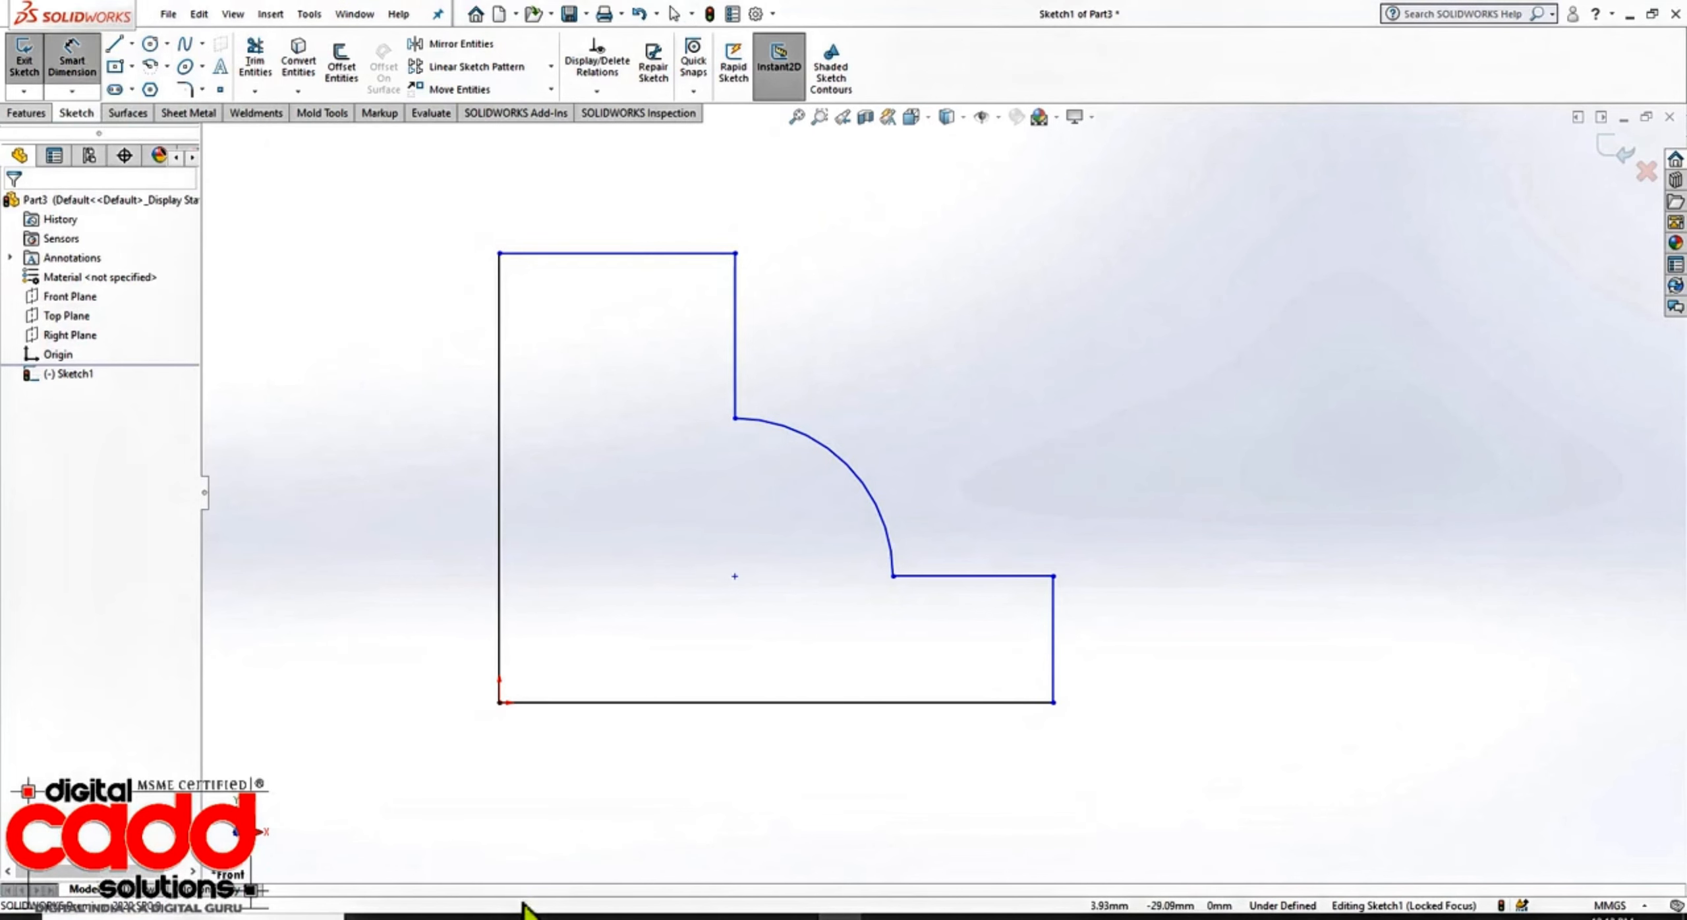
{"action": "left_click", "coordinate": [501, 915]}
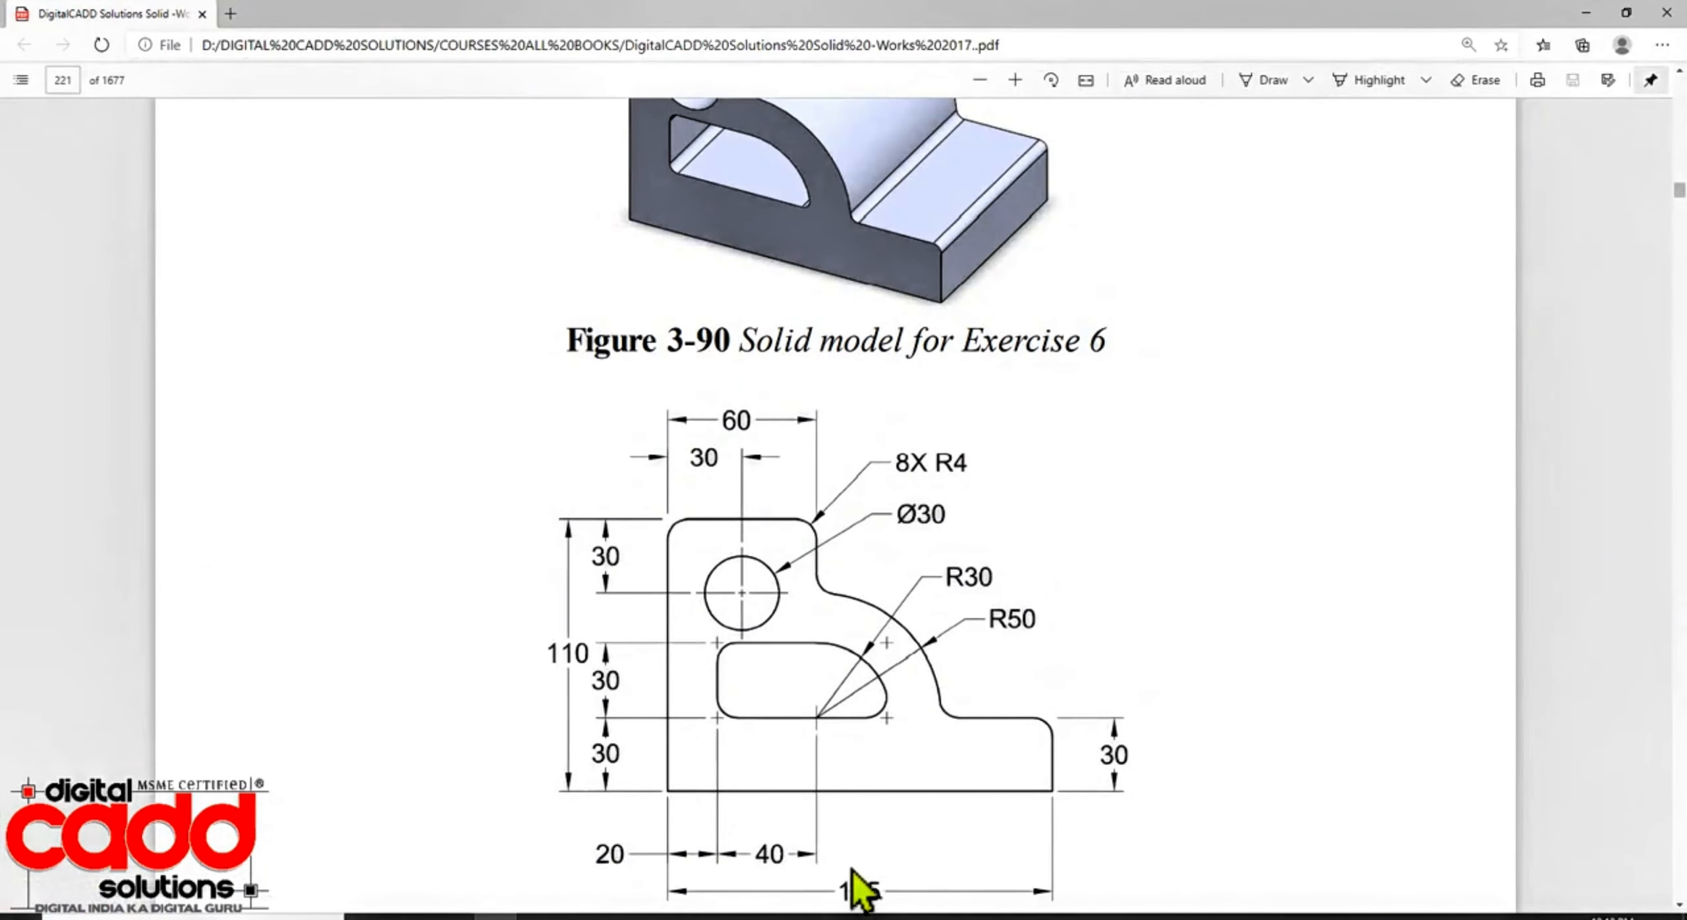
{"action": "left_click", "coordinate": [840, 917]}
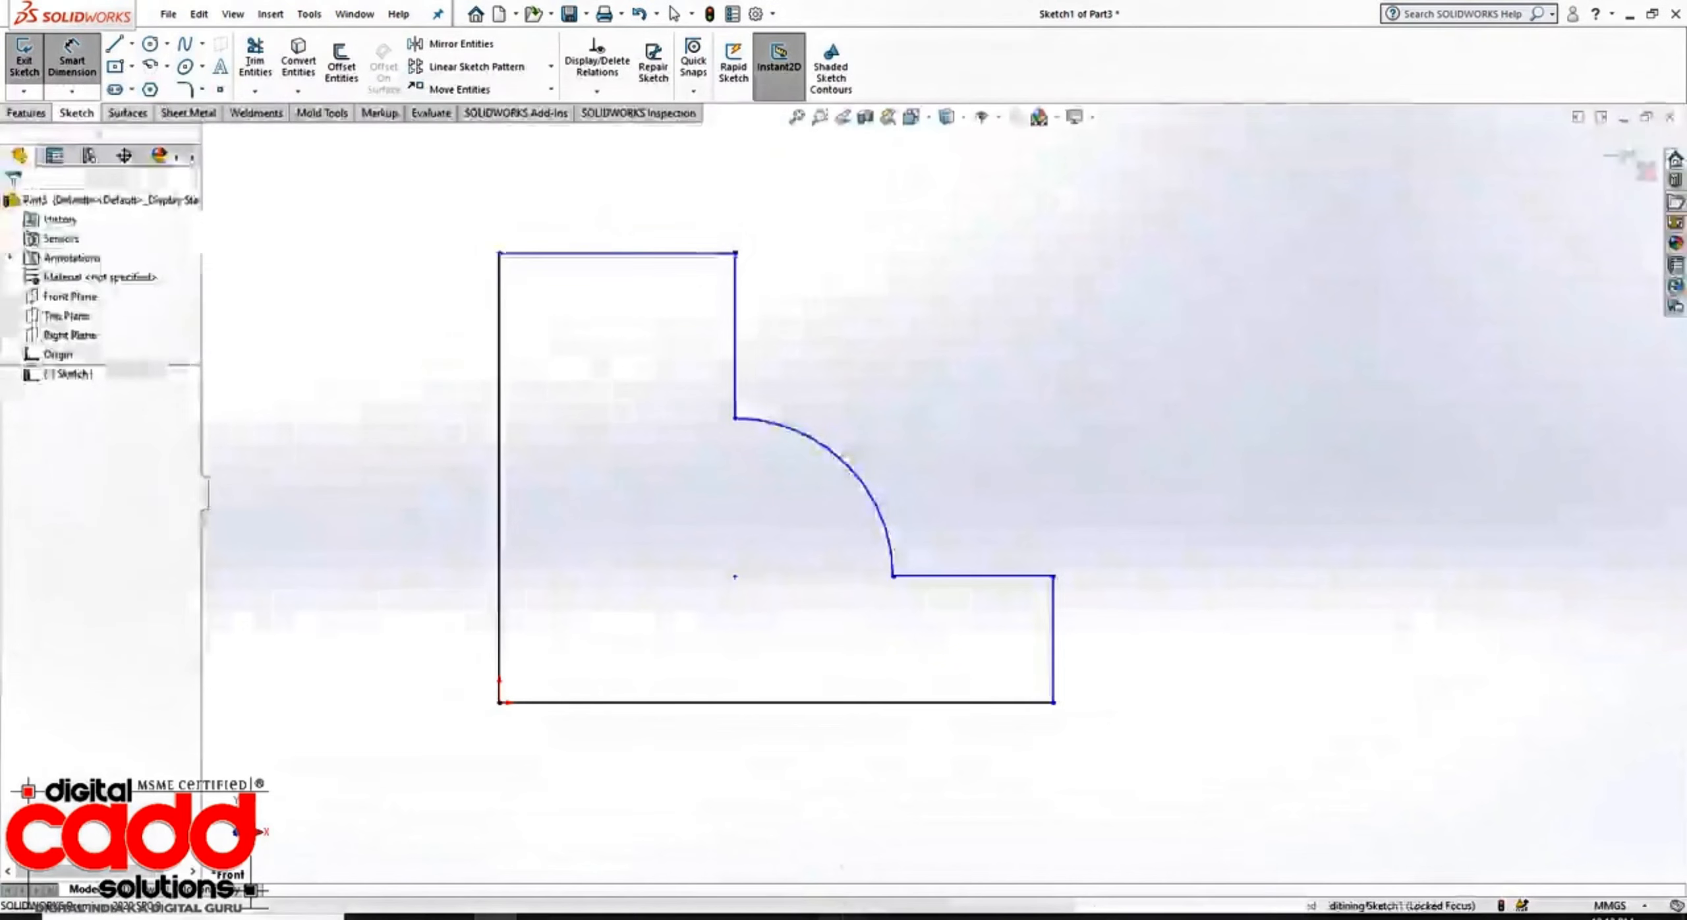
{"action": "left_click", "coordinate": [537, 253]}
{"action": "left_click", "coordinate": [599, 702]}
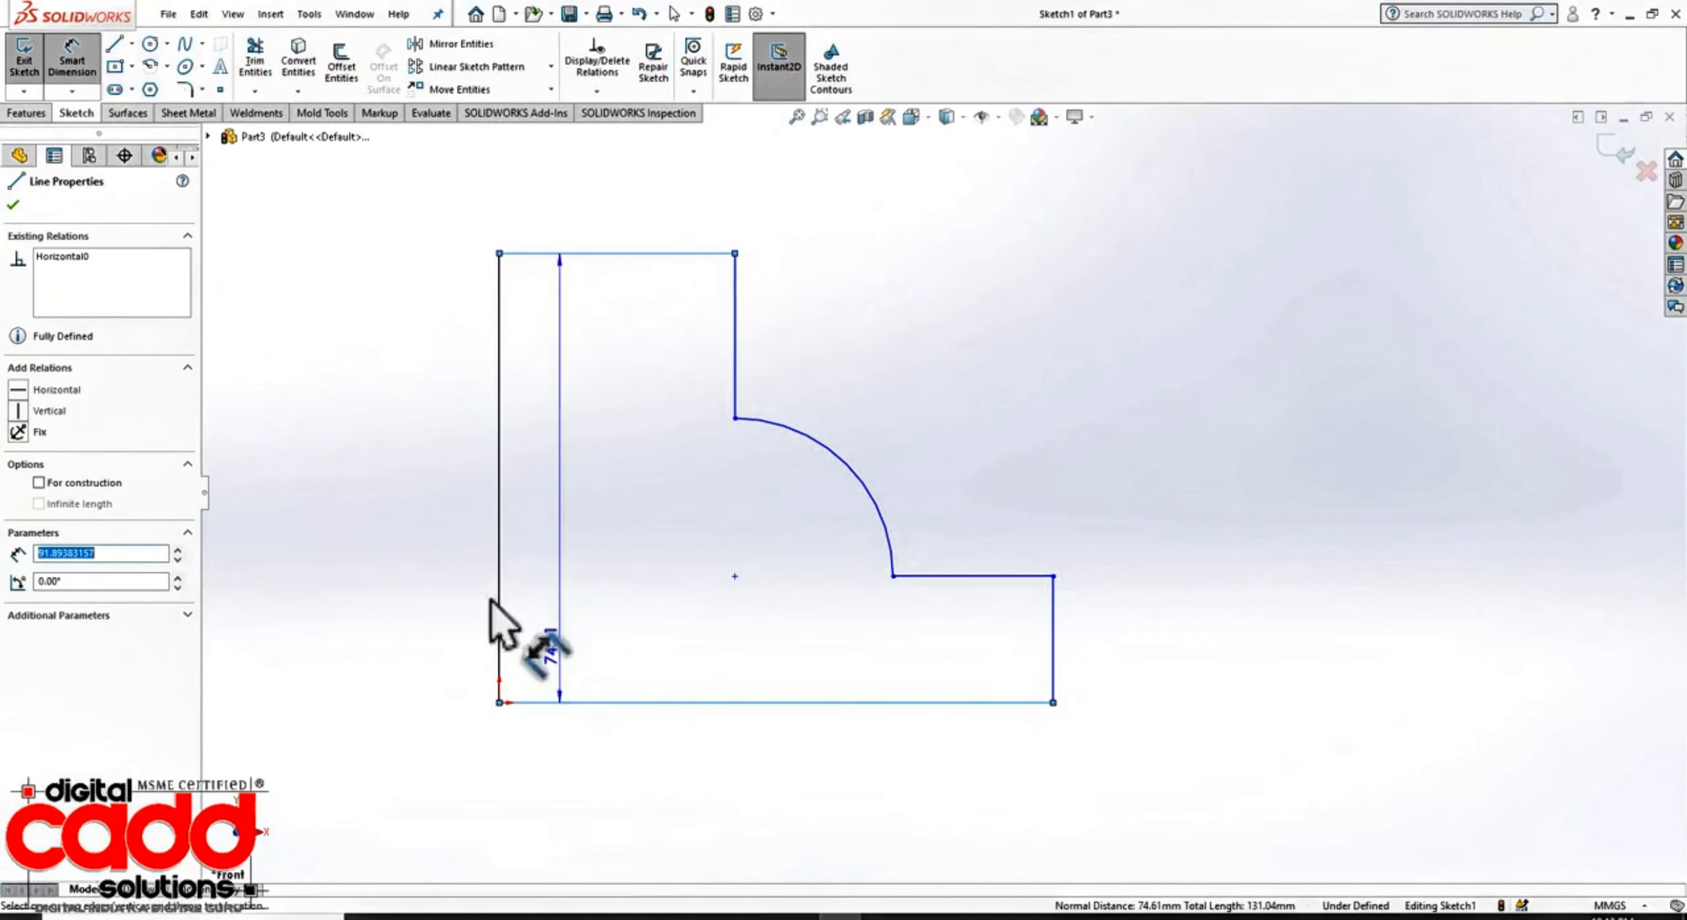
{"action": "left_click", "coordinate": [358, 518]}
{"action": "type", "text": "110"}
{"action": "key", "text": "Return"}
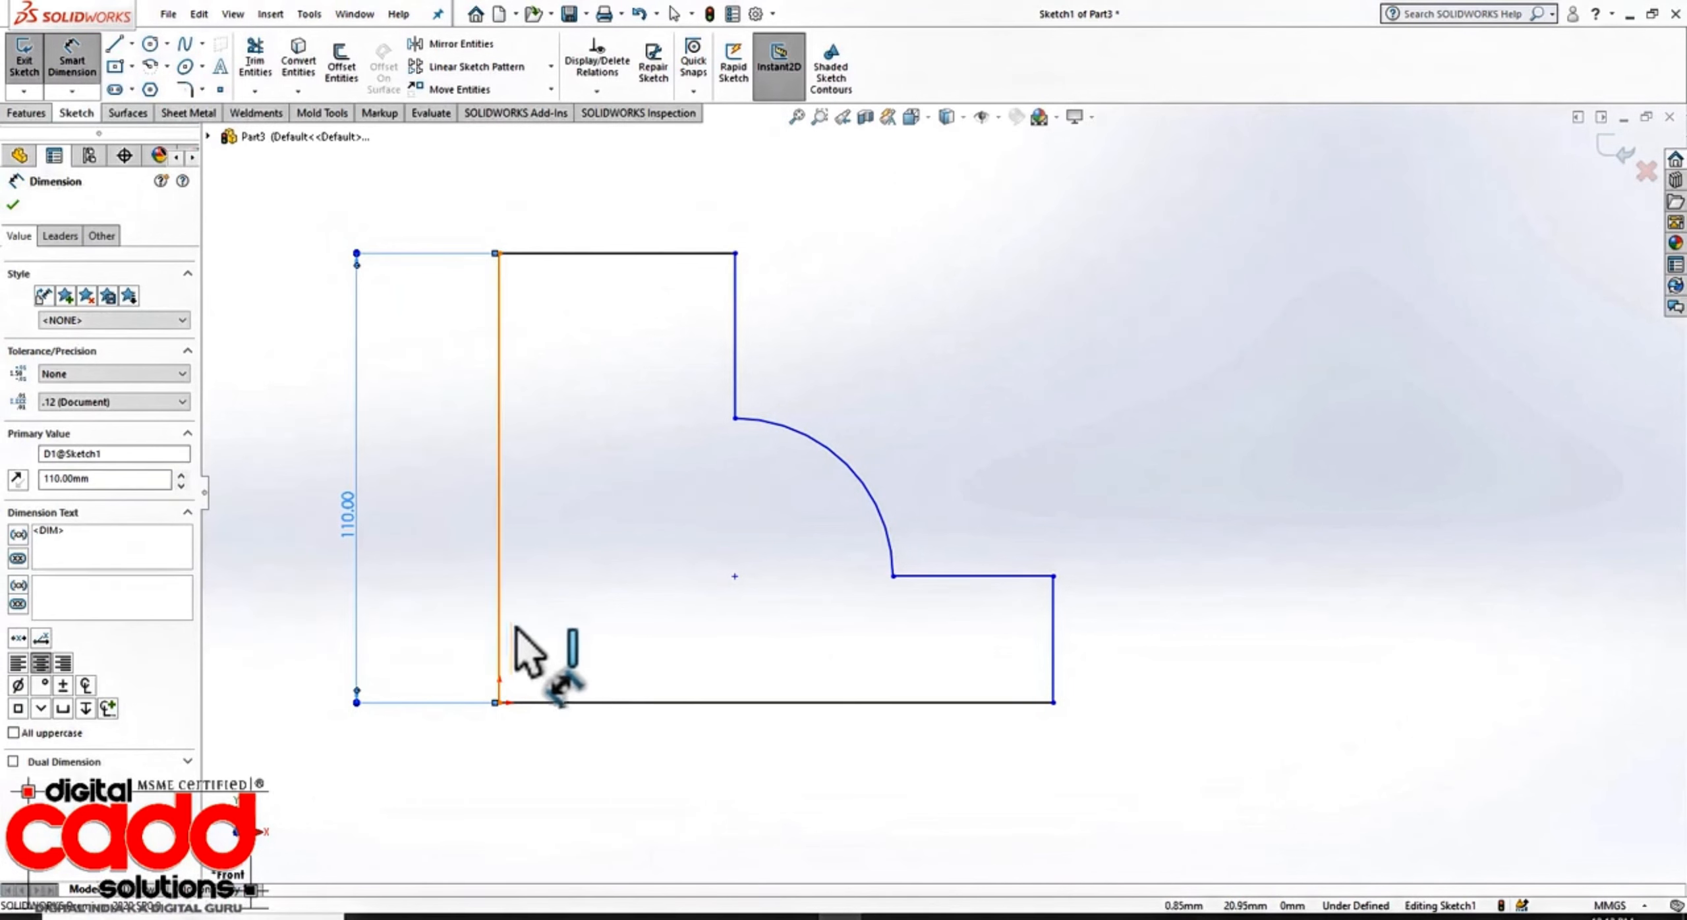
Step: Dimension the profile's overall width between the left edge and the outer right edge as 155 mm
{"action": "left_click", "coordinate": [502, 647]}
{"action": "left_click", "coordinate": [1052, 652]}
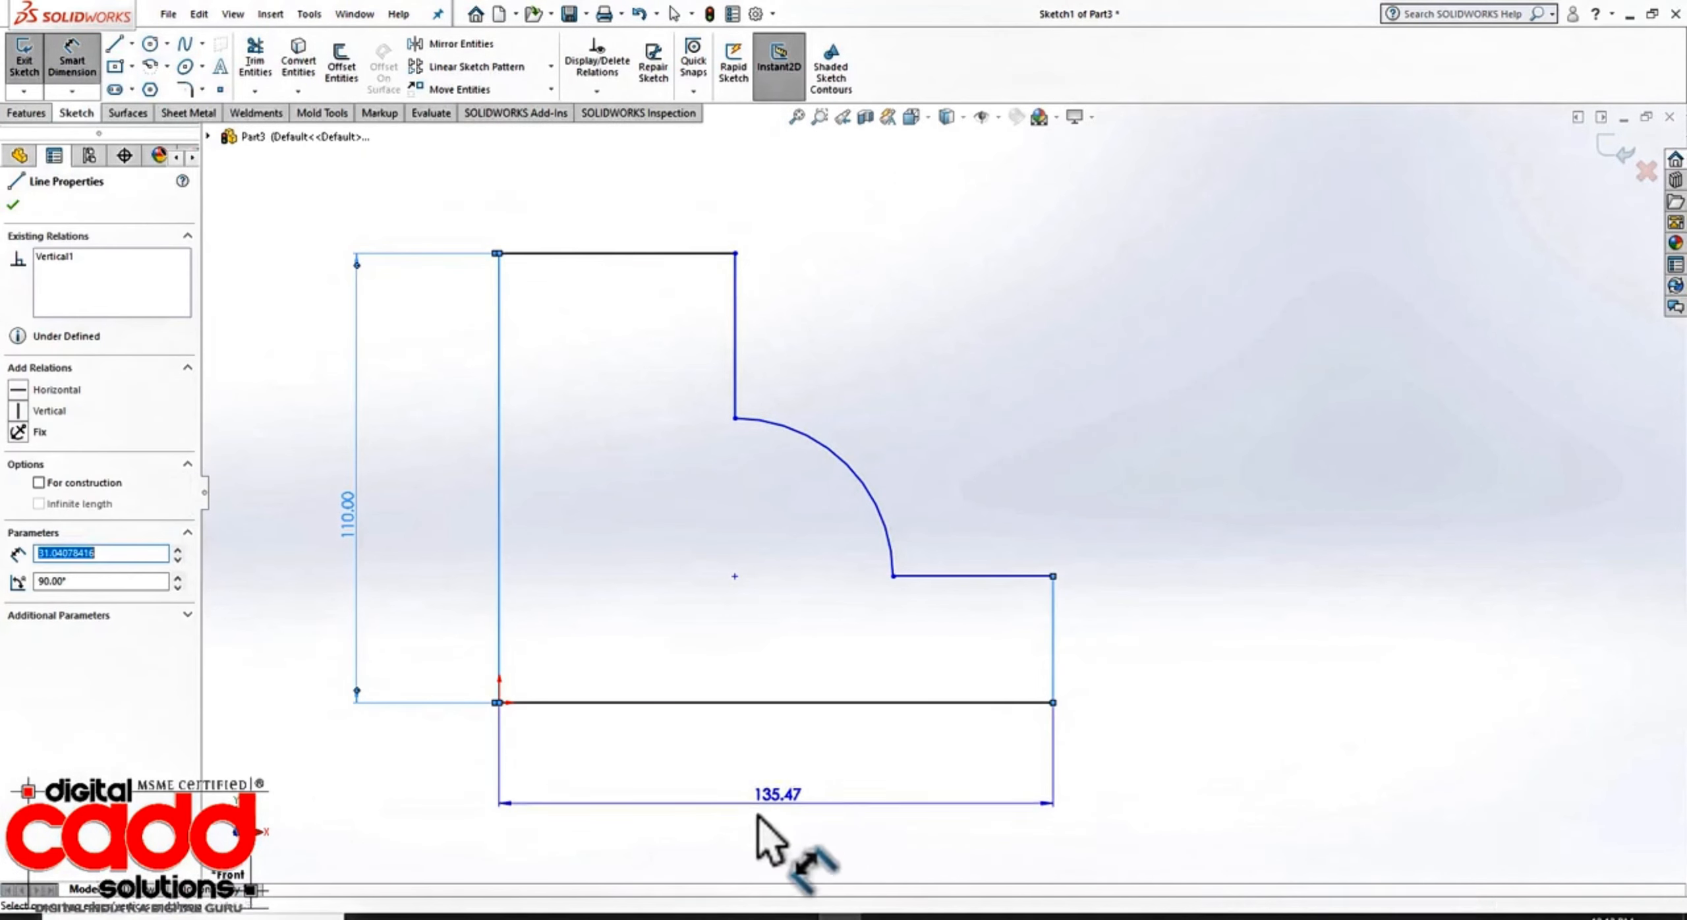
{"action": "left_click", "coordinate": [785, 827]}
{"action": "type", "text": "155"}
{"action": "key", "text": "Return"}
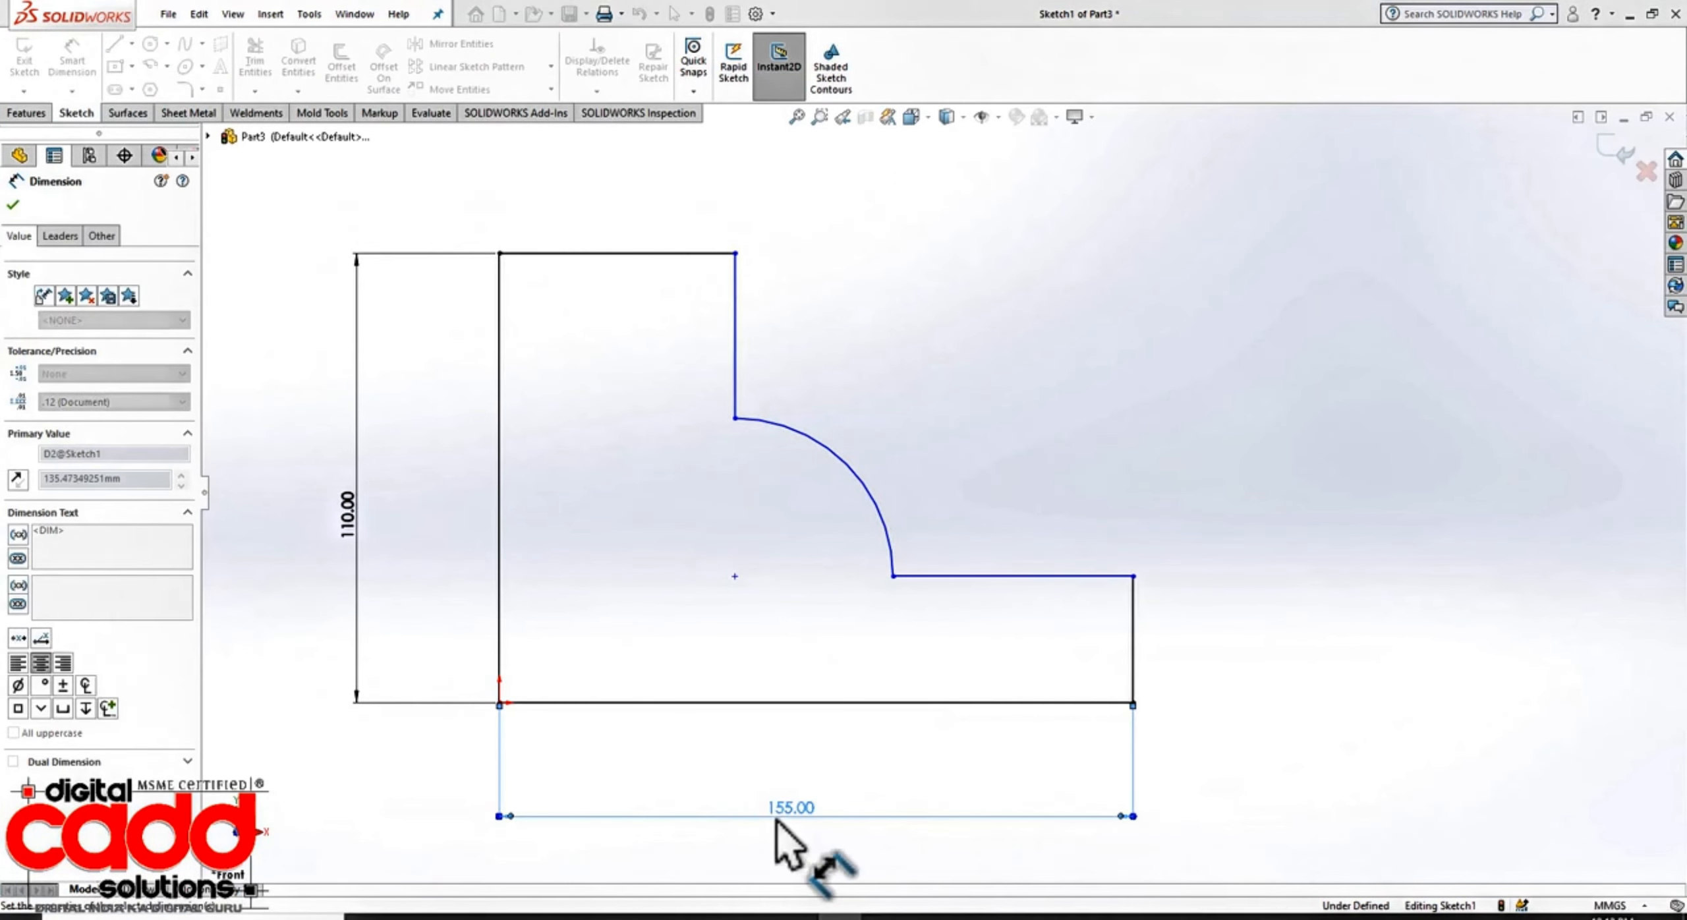
Step: Check the PDF drawing and dimension the width of the profile's upper block as 60 mm
{"action": "left_click", "coordinate": [574, 915]}
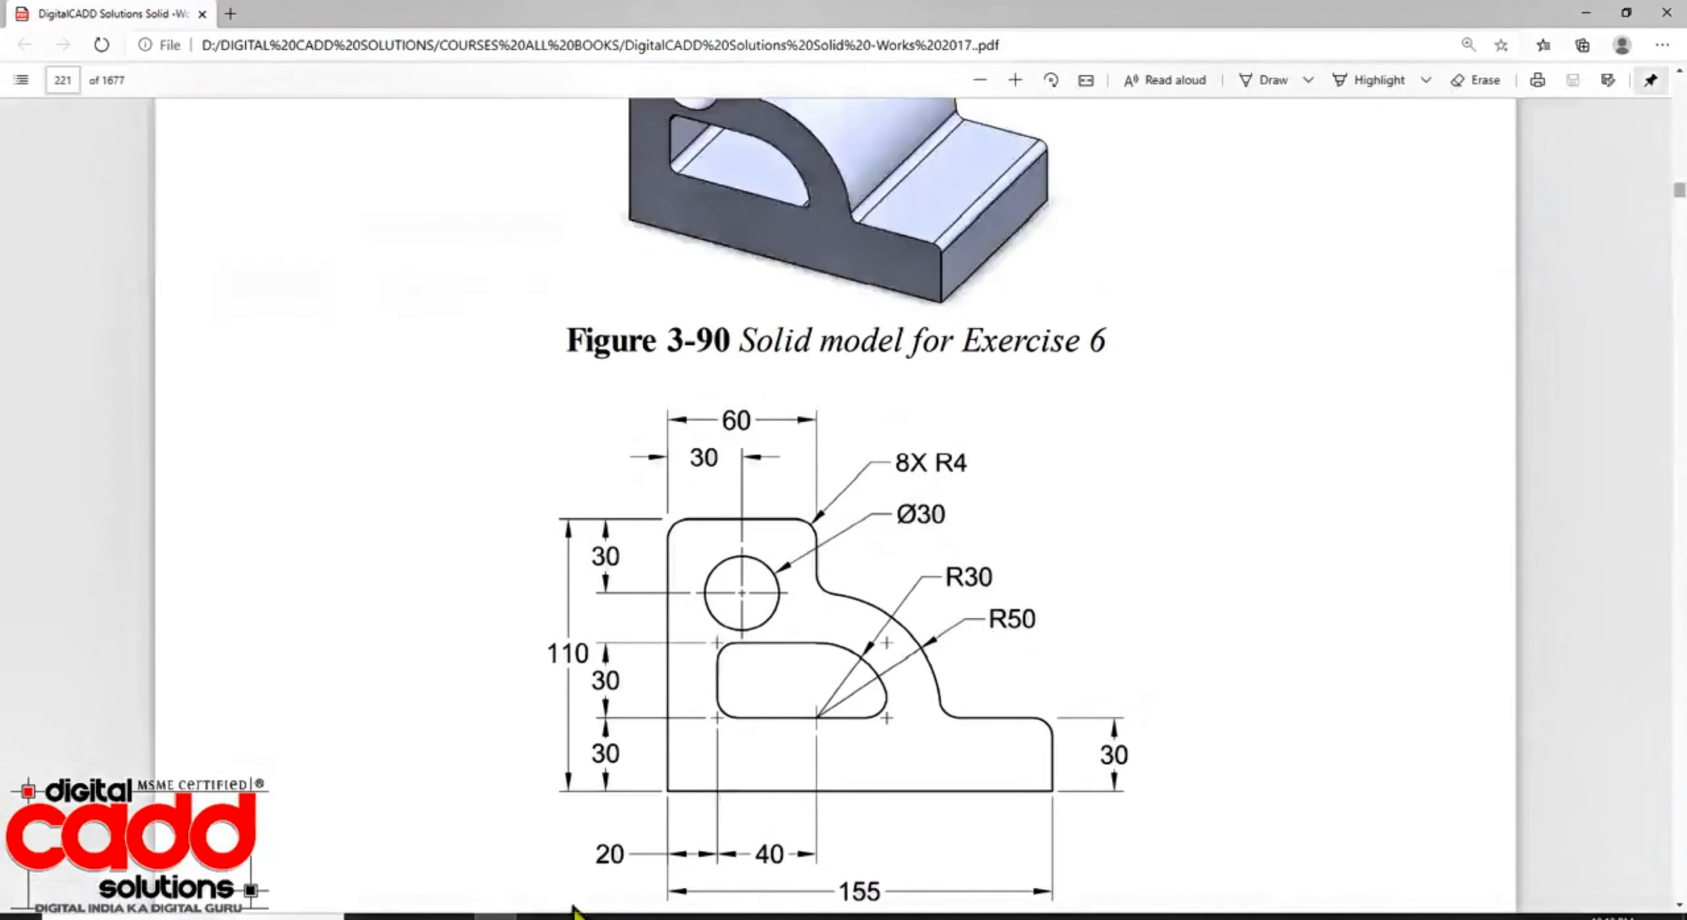
{"action": "left_click", "coordinate": [846, 915]}
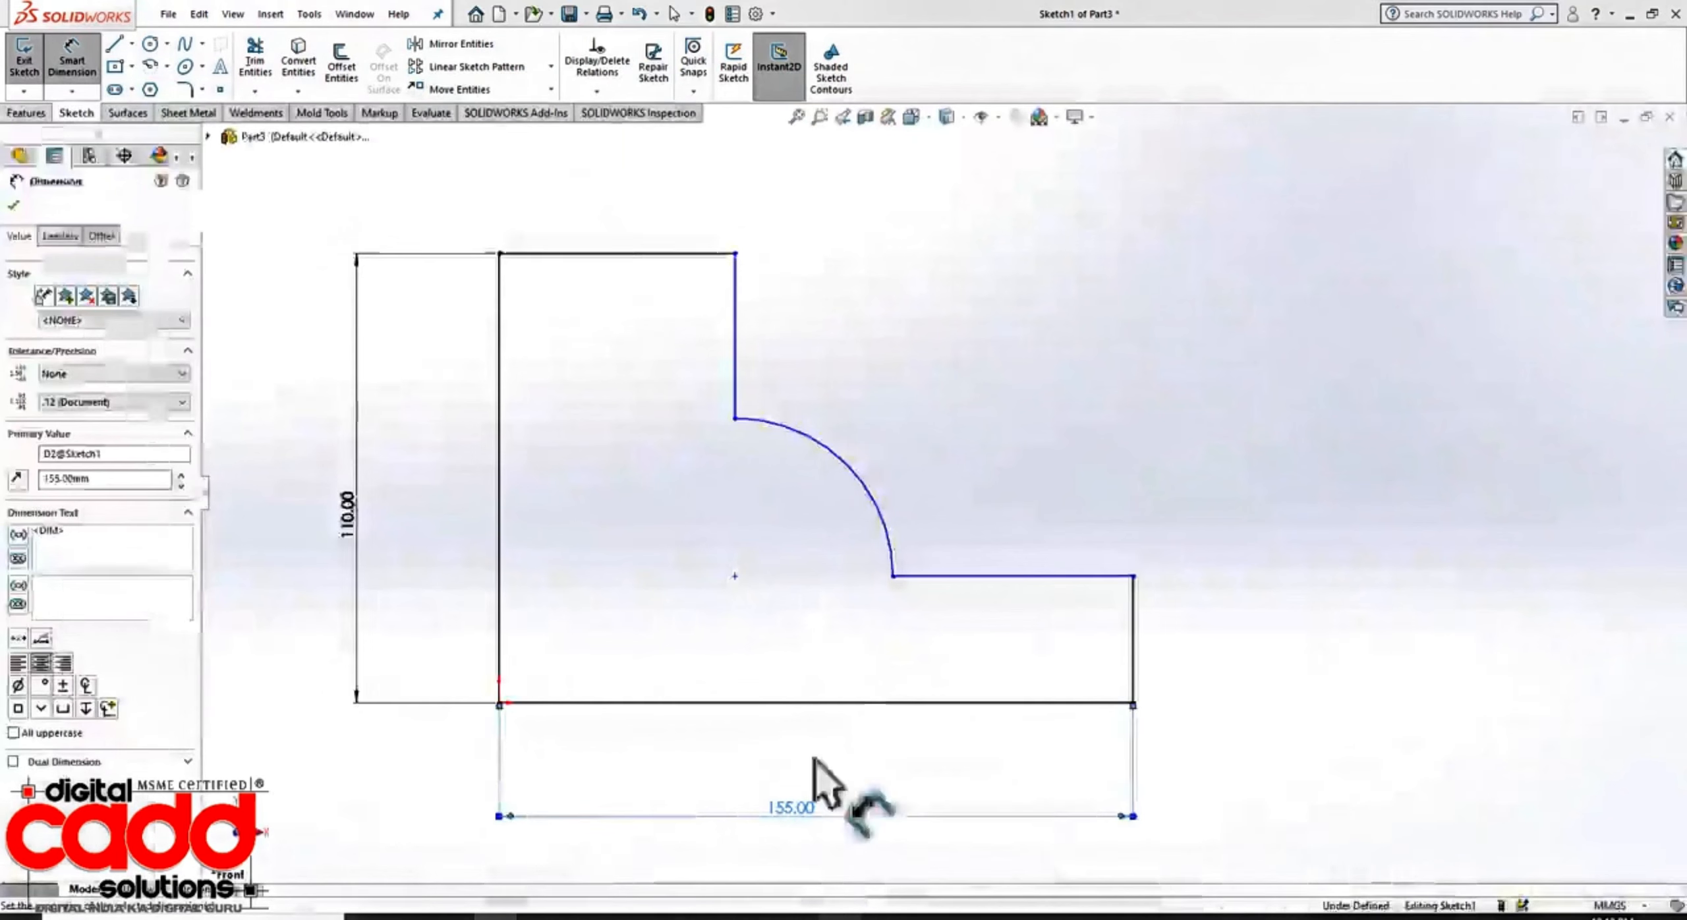
{"action": "left_click", "coordinate": [501, 322]}
{"action": "left_click", "coordinate": [734, 323]}
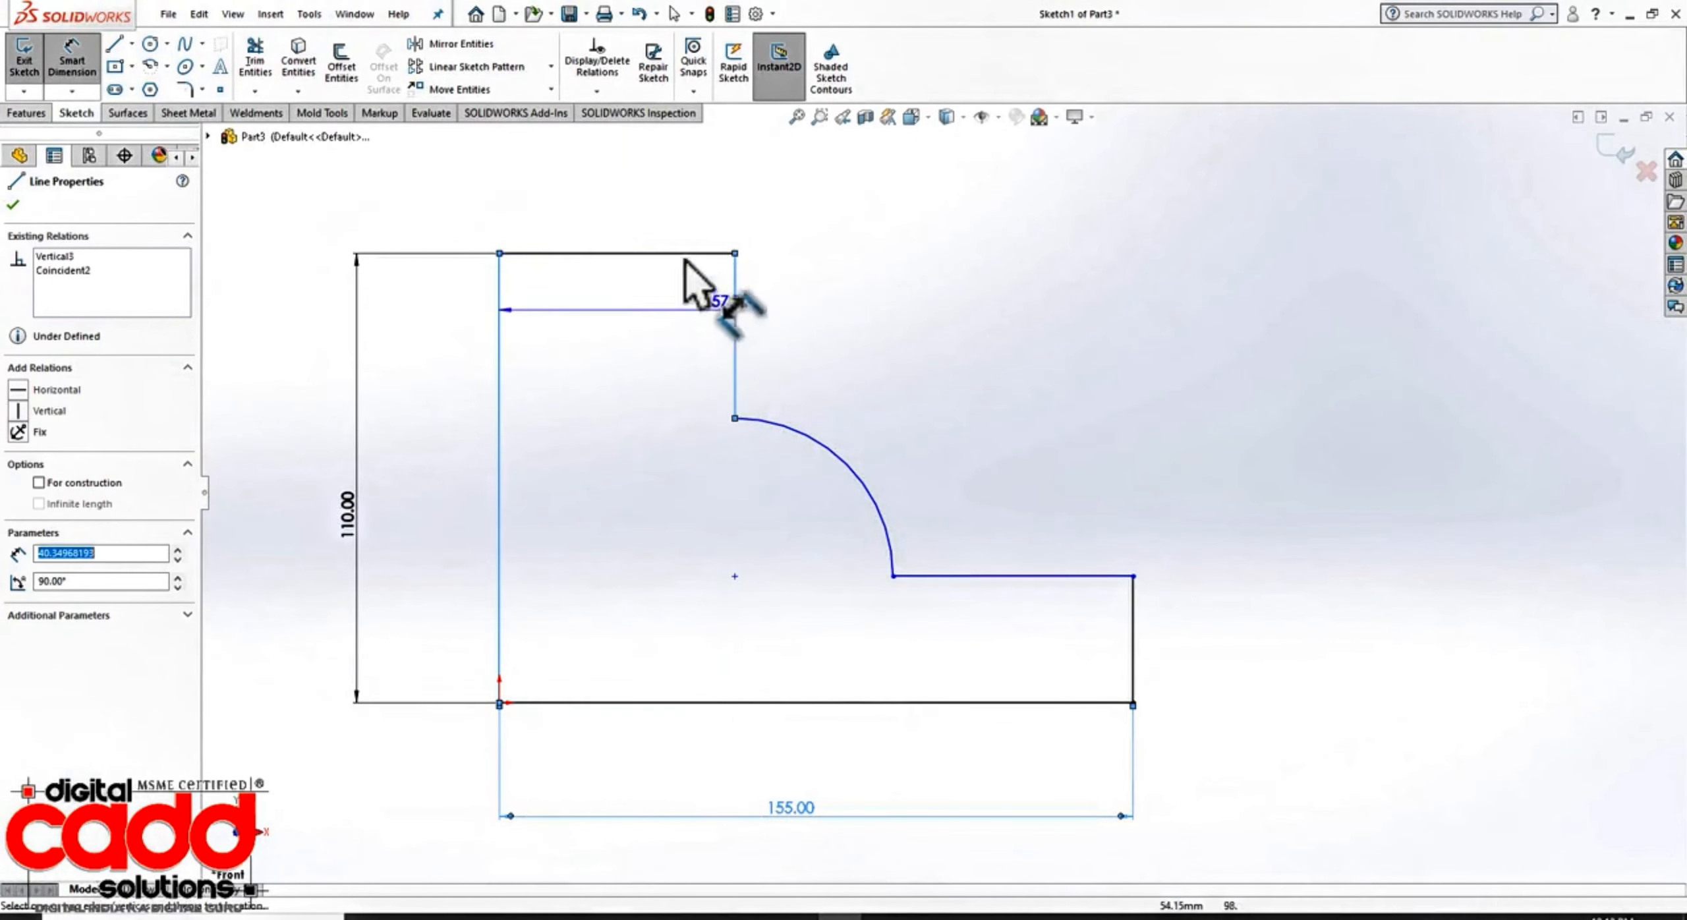
{"action": "left_click", "coordinate": [634, 178]}
{"action": "type", "text": "60"}
{"action": "key", "text": "Return"}
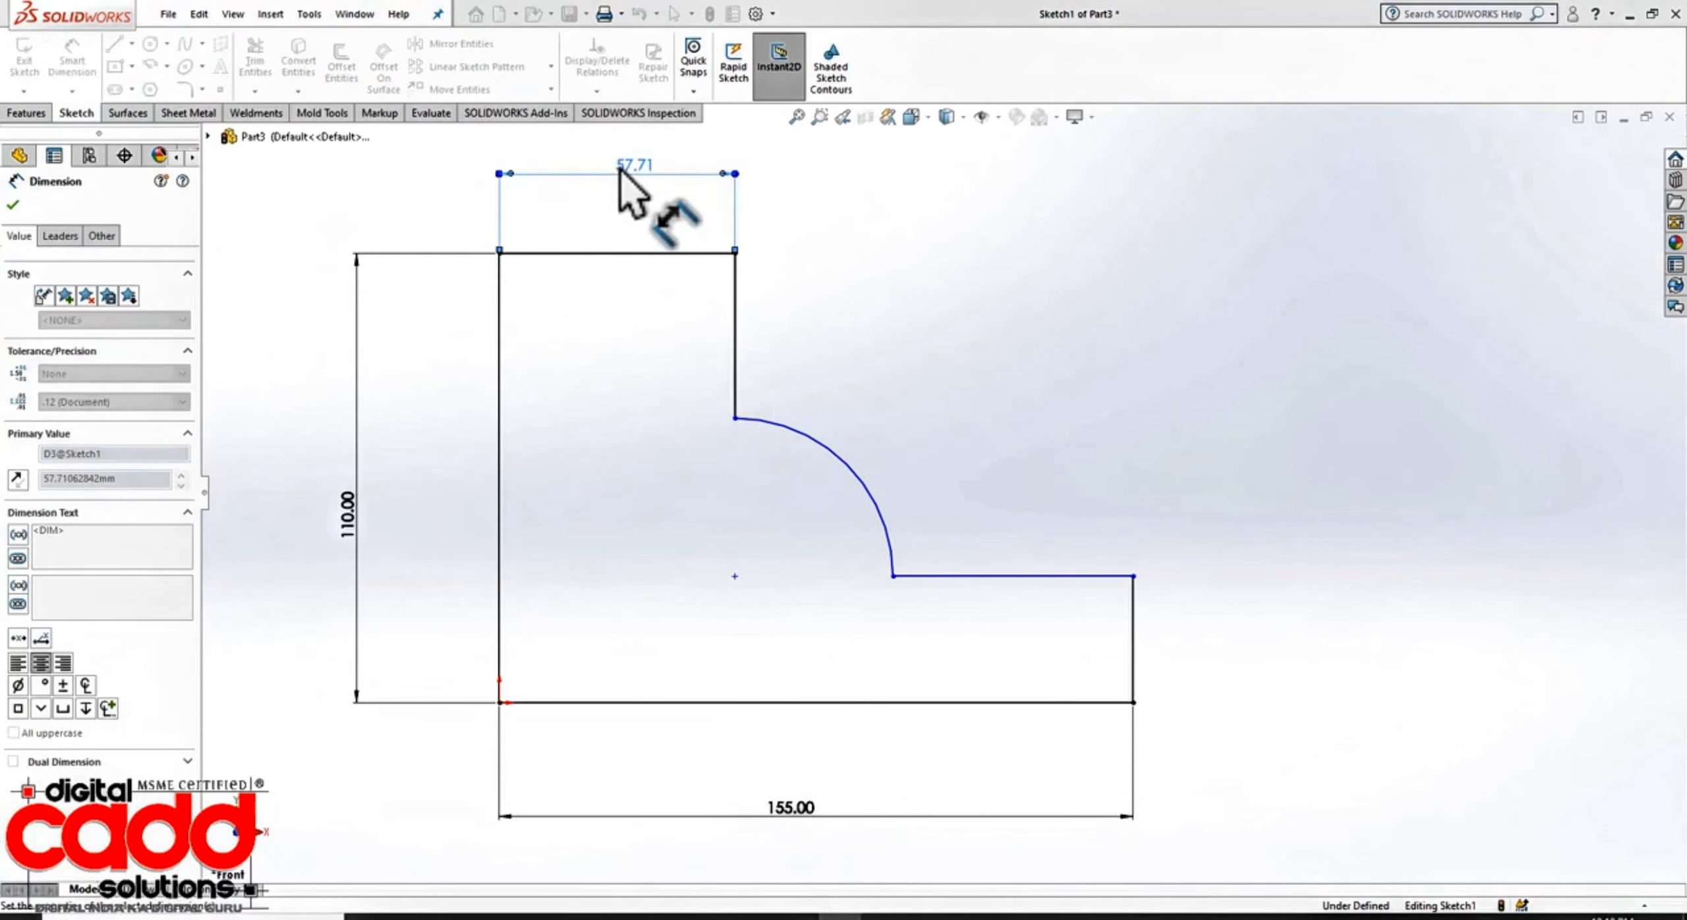
Step: Dimension the height of the profile's low right-hand step above the base line as 30 mm
{"action": "left_click", "coordinate": [1109, 576]}
{"action": "left_click", "coordinate": [1120, 703]}
{"action": "left_click", "coordinate": [1237, 649]}
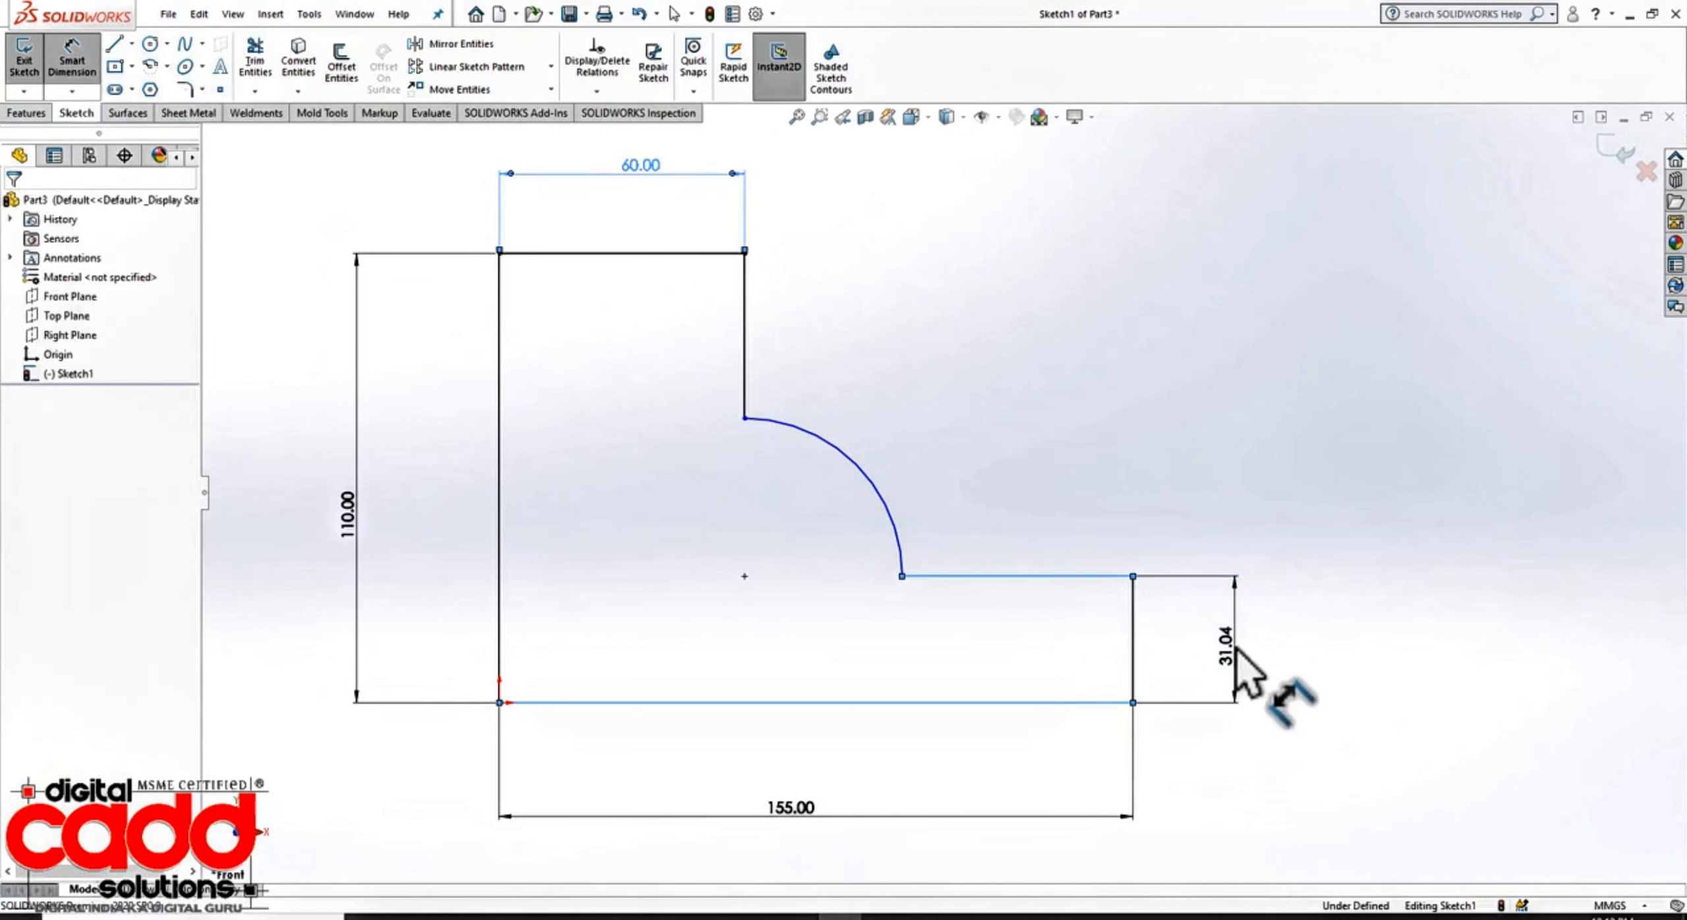
{"action": "type", "text": "30"}
{"action": "key", "text": "Return"}
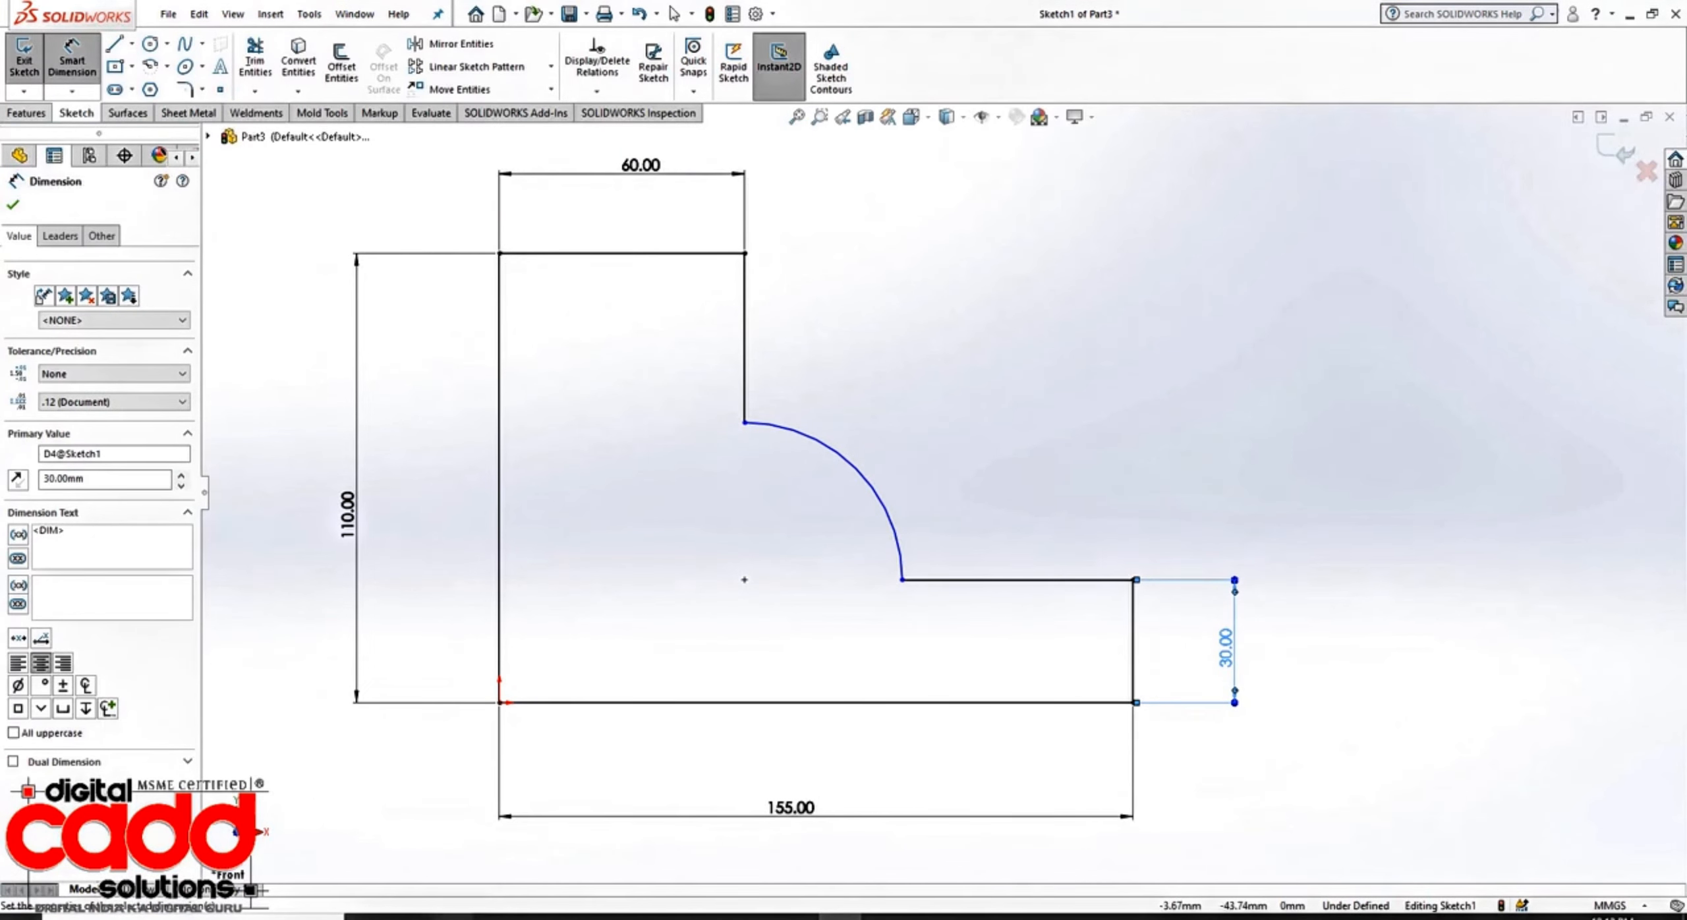
Step: Check the PDF drawing and dimension the quarter arc's radius as 50 mm
{"action": "left_click", "coordinate": [496, 917]}
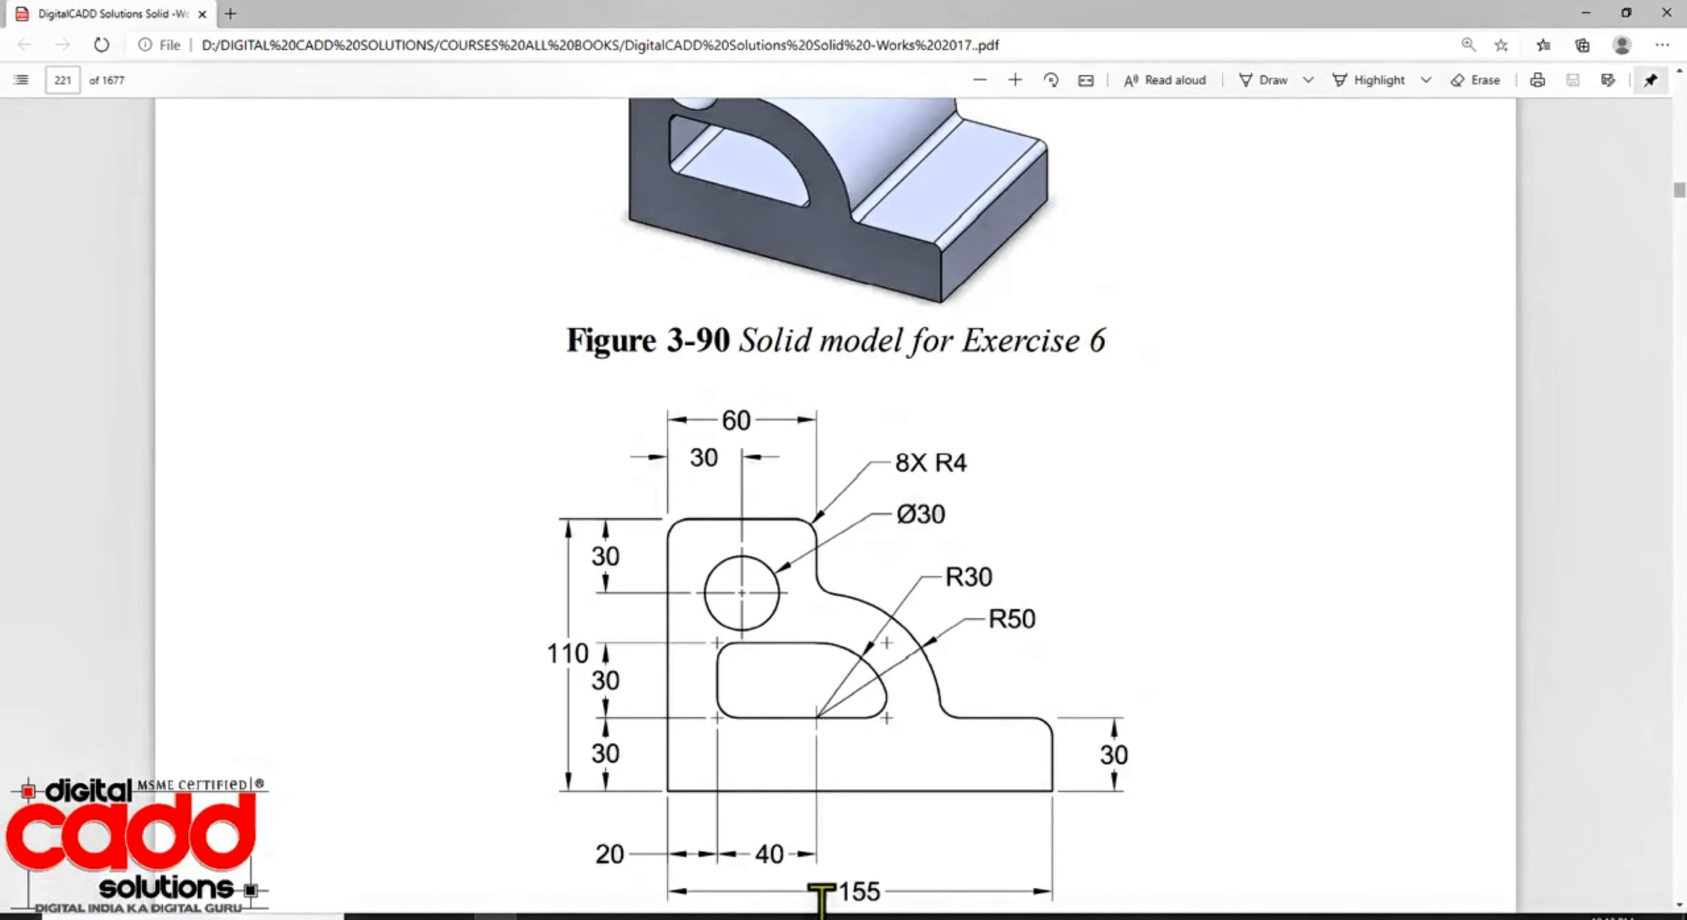
{"action": "left_click", "coordinate": [836, 917]}
{"action": "left_click", "coordinate": [902, 558]}
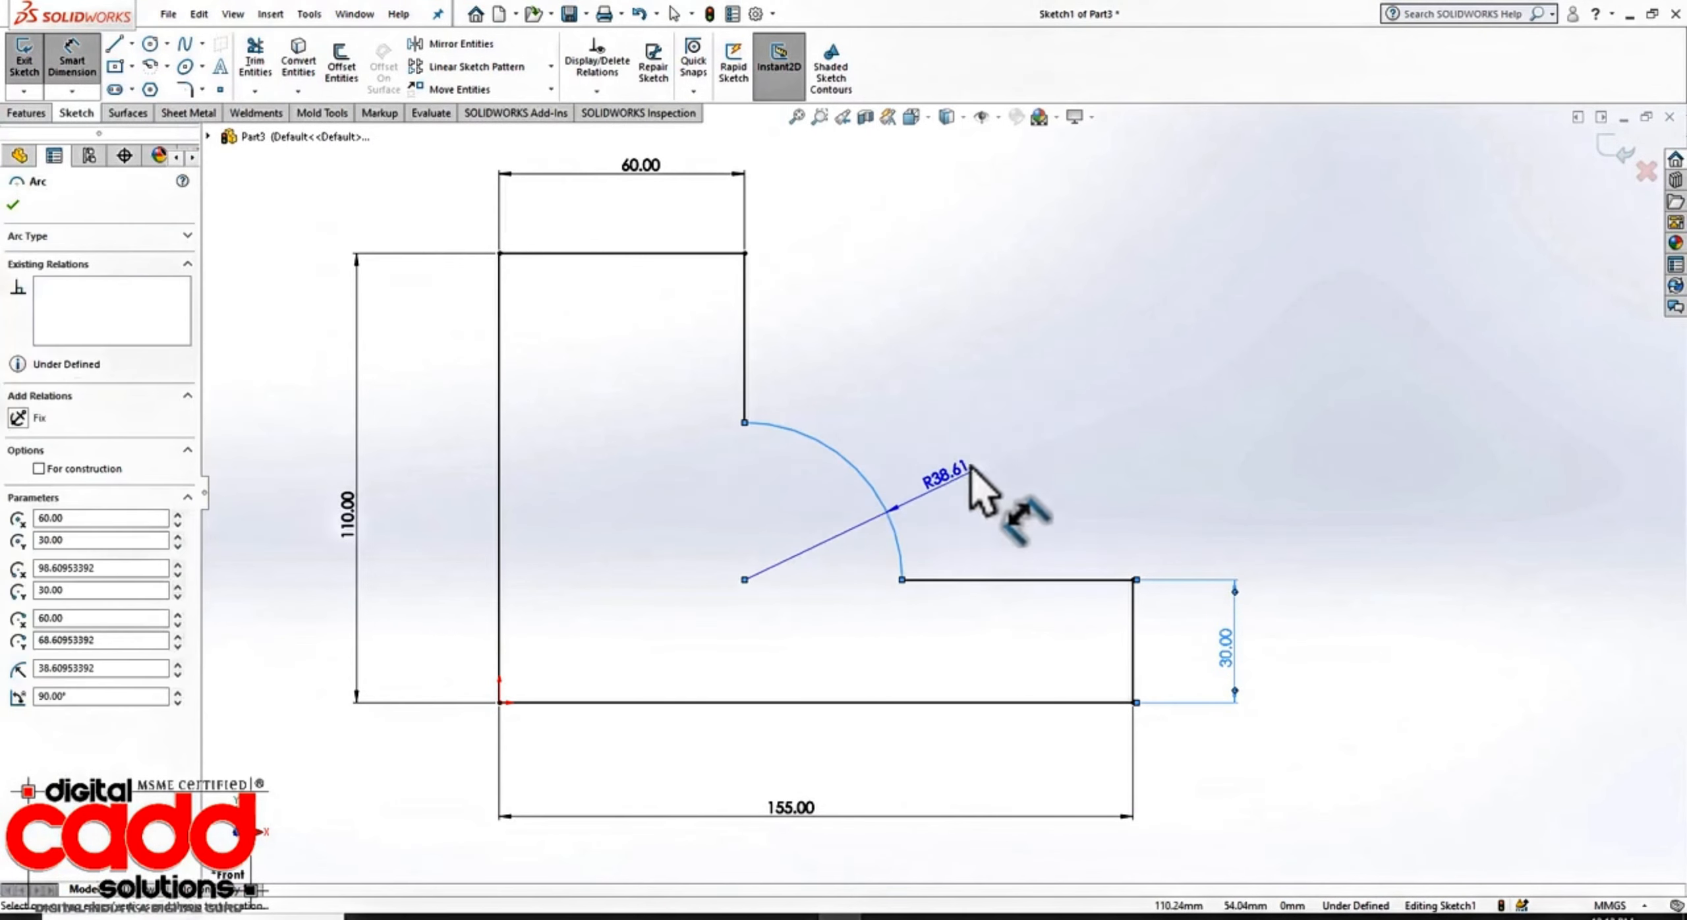
{"action": "left_click", "coordinate": [989, 428]}
{"action": "type", "text": "50"}
{"action": "key", "text": "Return"}
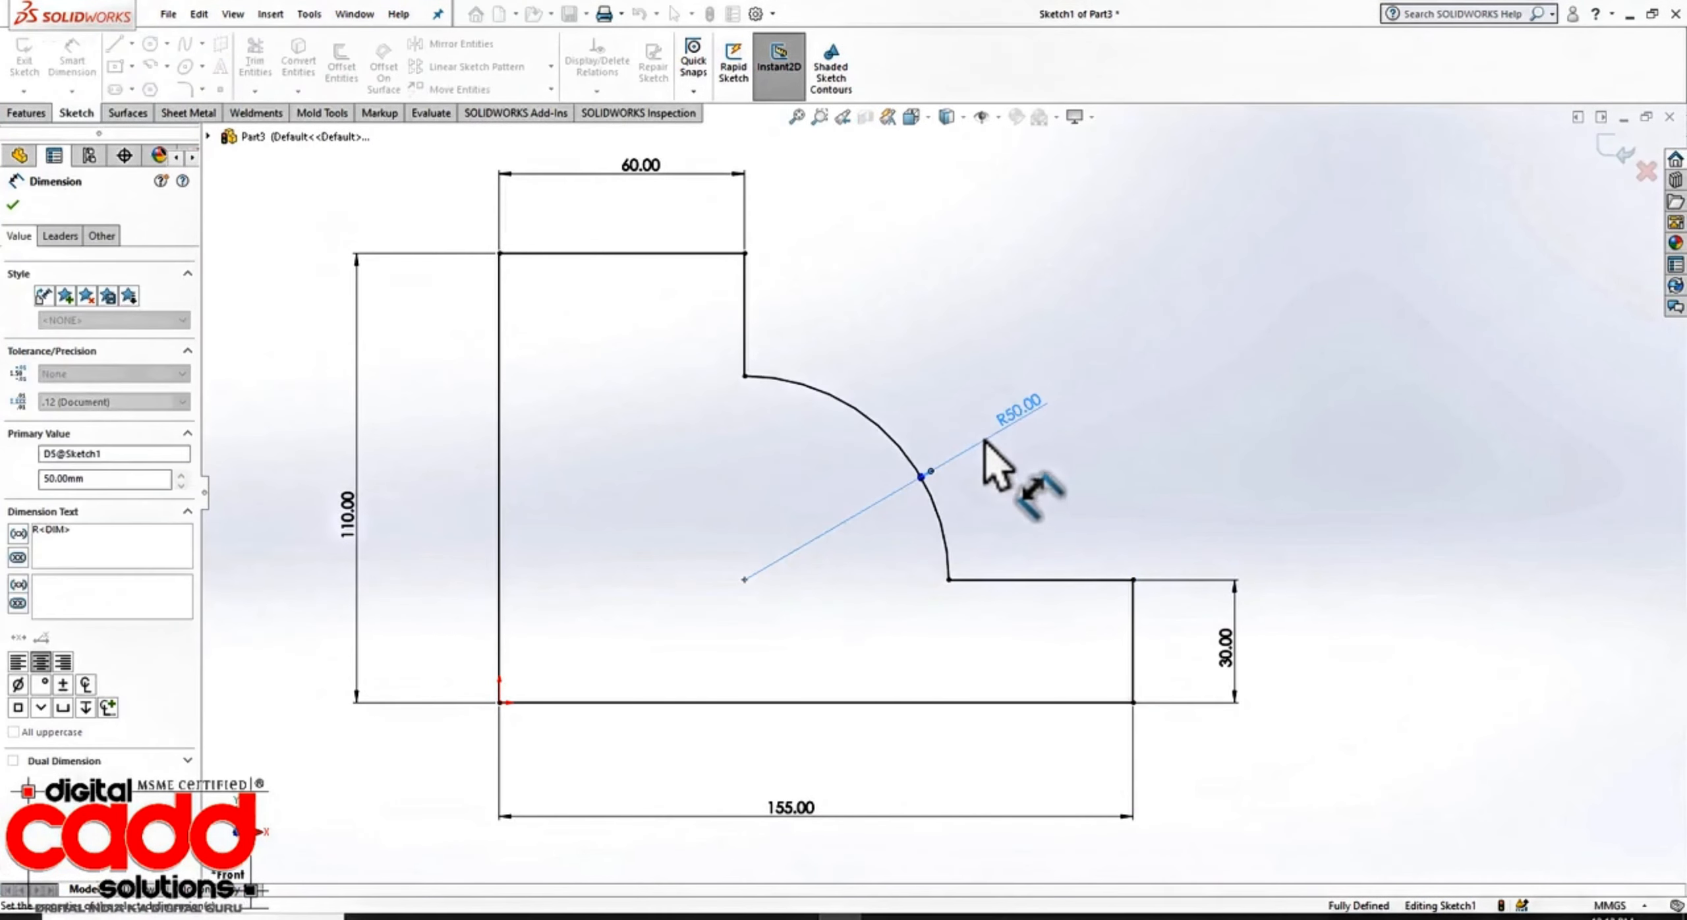
{"action": "key", "text": "Escape"}
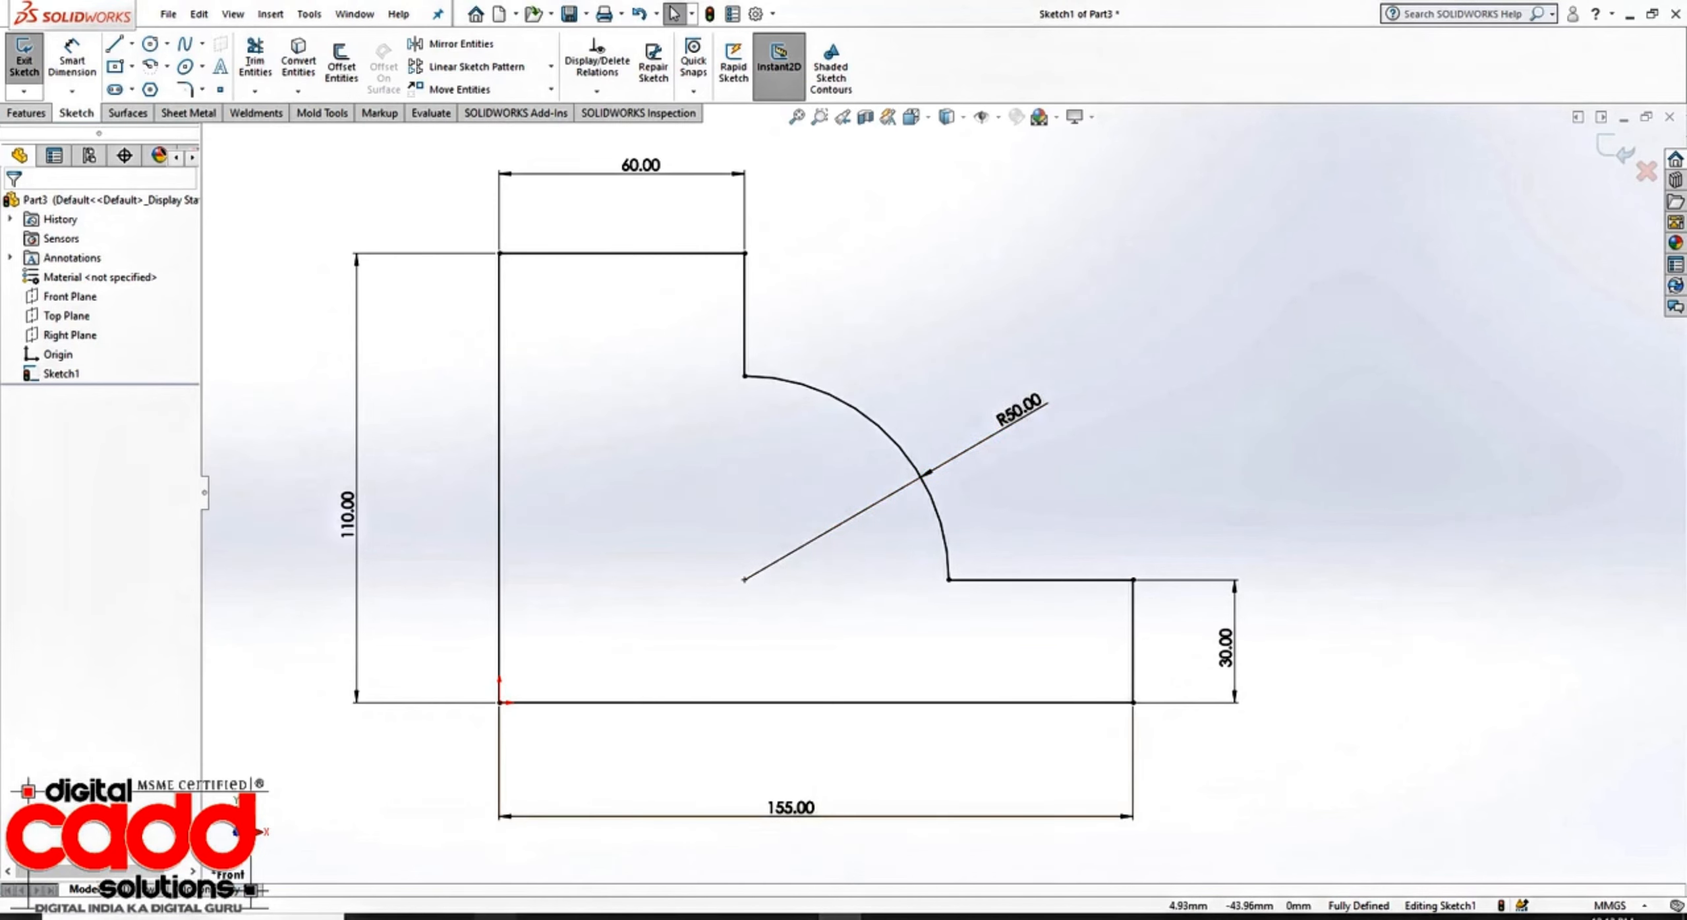
Step: Check the PDF drawing and sketch a closed inner opening about 29 mm high from three lines and a tangent arc, its base level with the step
{"action": "left_click", "coordinate": [496, 918]}
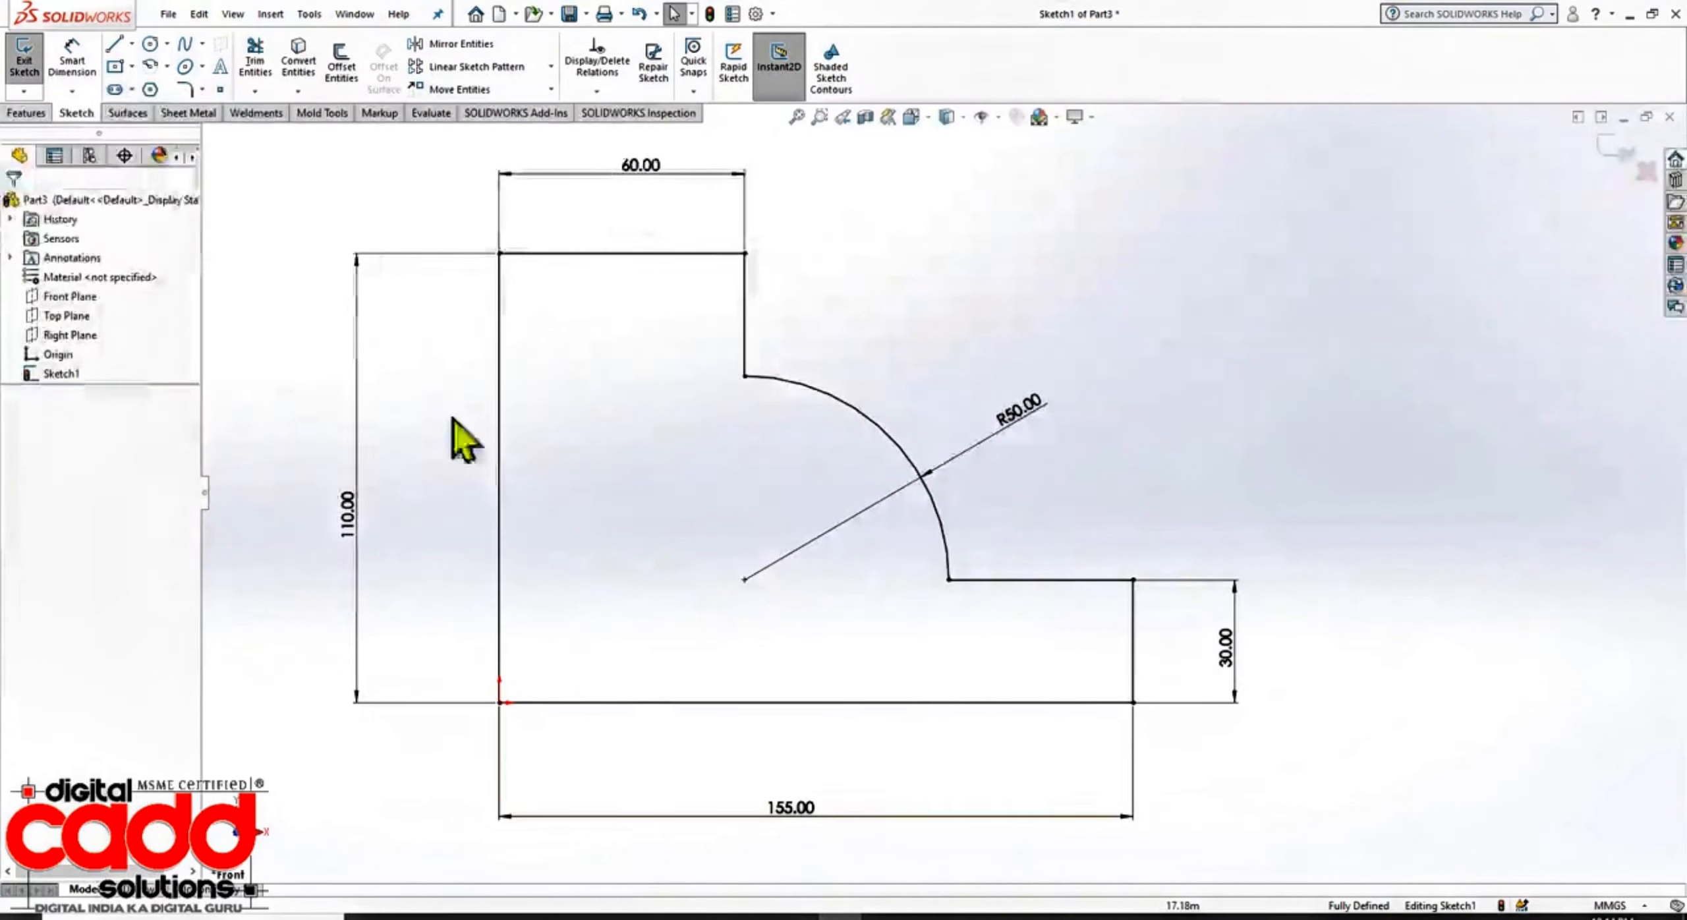
{"action": "left_click", "coordinate": [114, 45]}
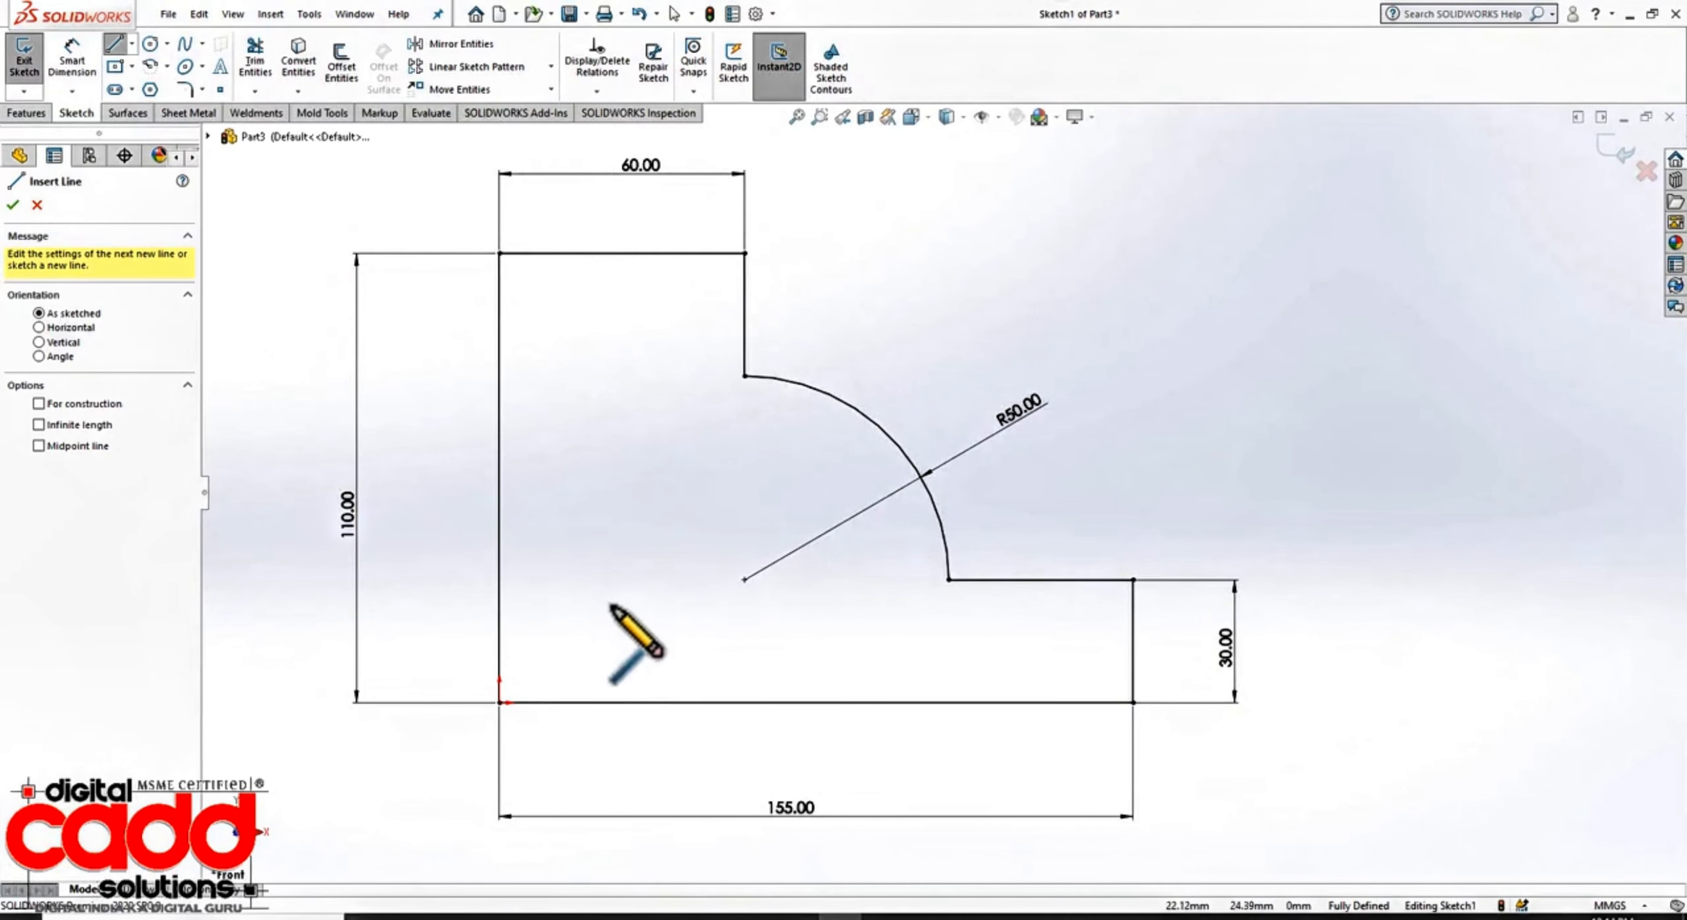
{"action": "left_click", "coordinate": [830, 580]}
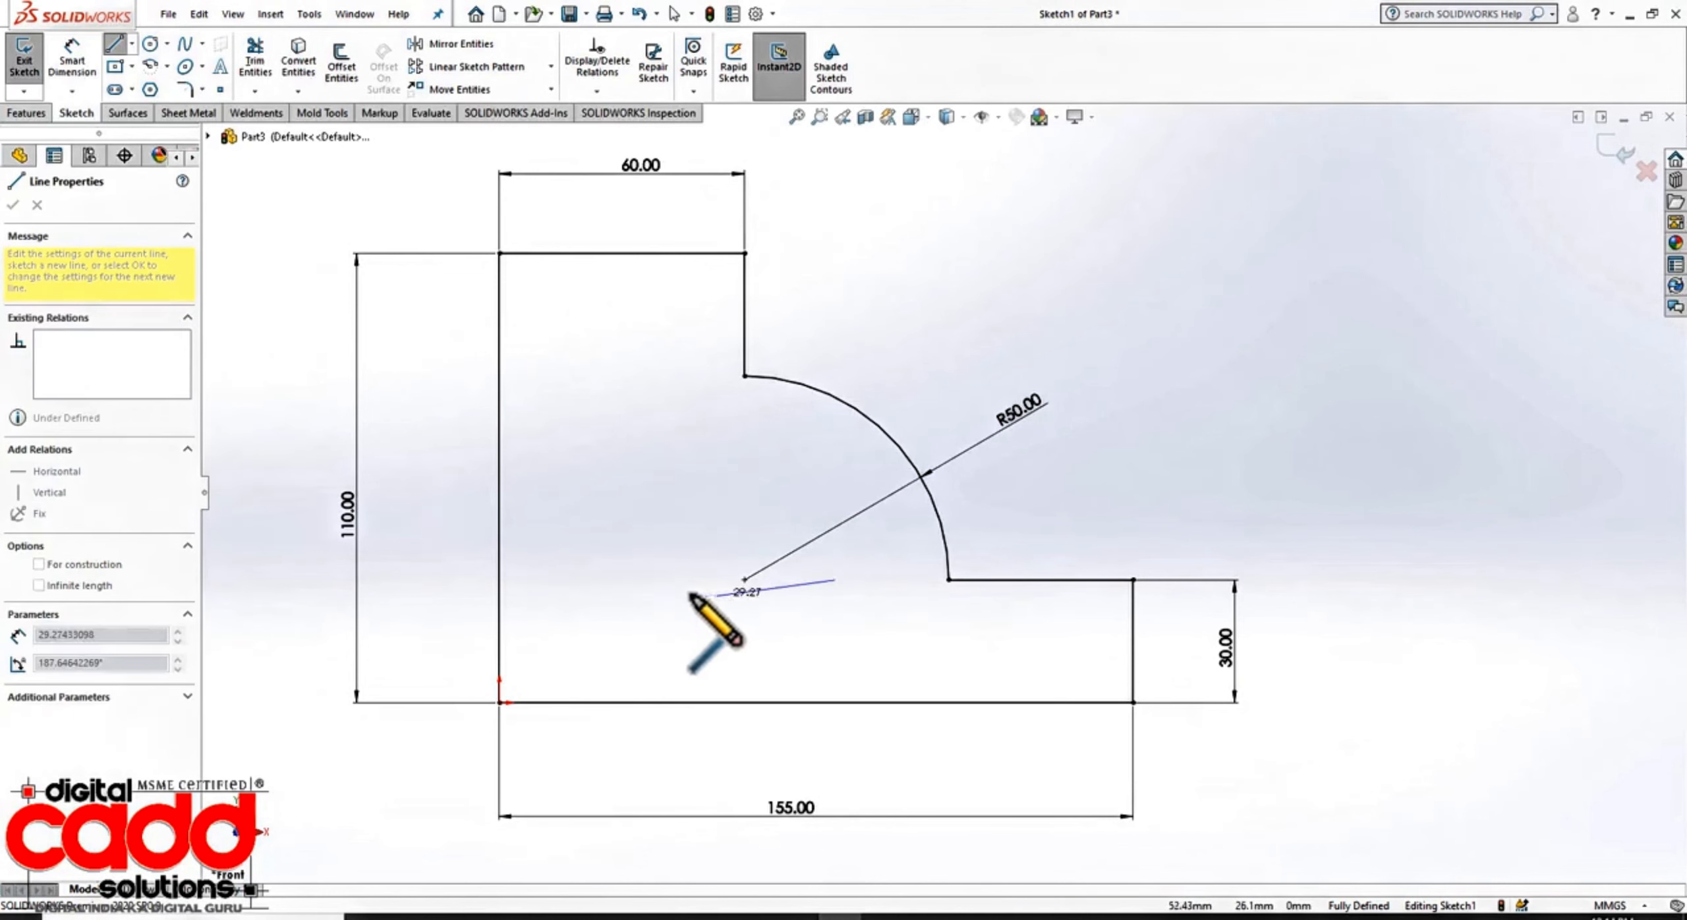
{"action": "left_click", "coordinate": [597, 580]}
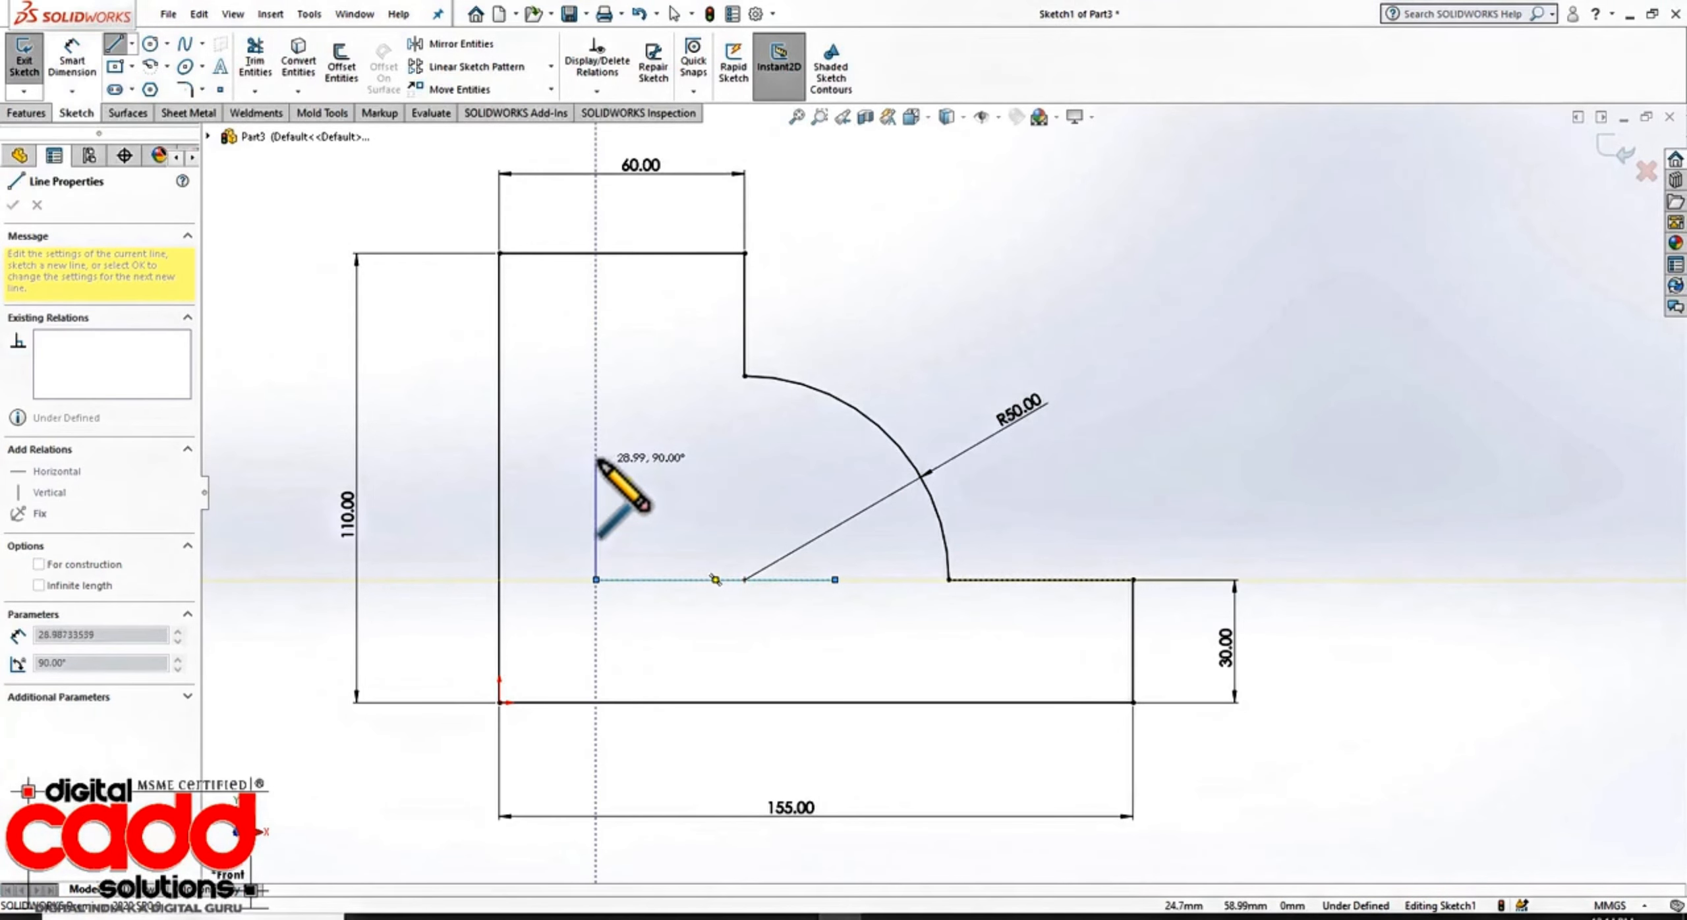
{"action": "left_click", "coordinate": [597, 461]}
{"action": "left_click", "coordinate": [730, 461]}
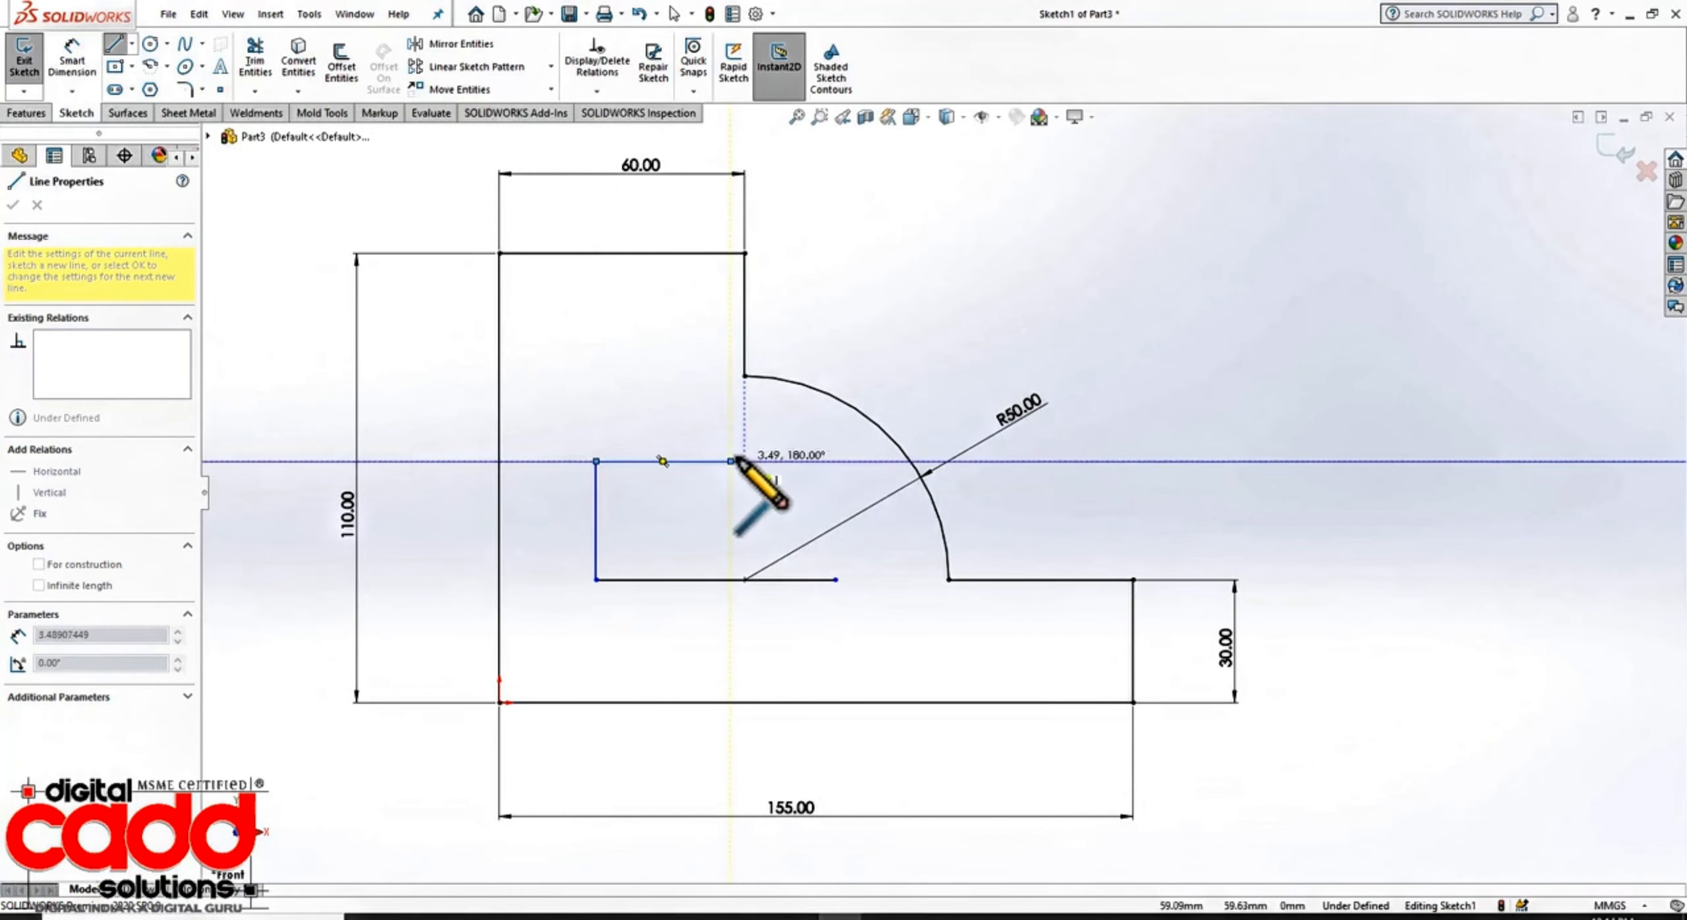
{"action": "left_click", "coordinate": [836, 579]}
{"action": "key", "text": "Escape"}
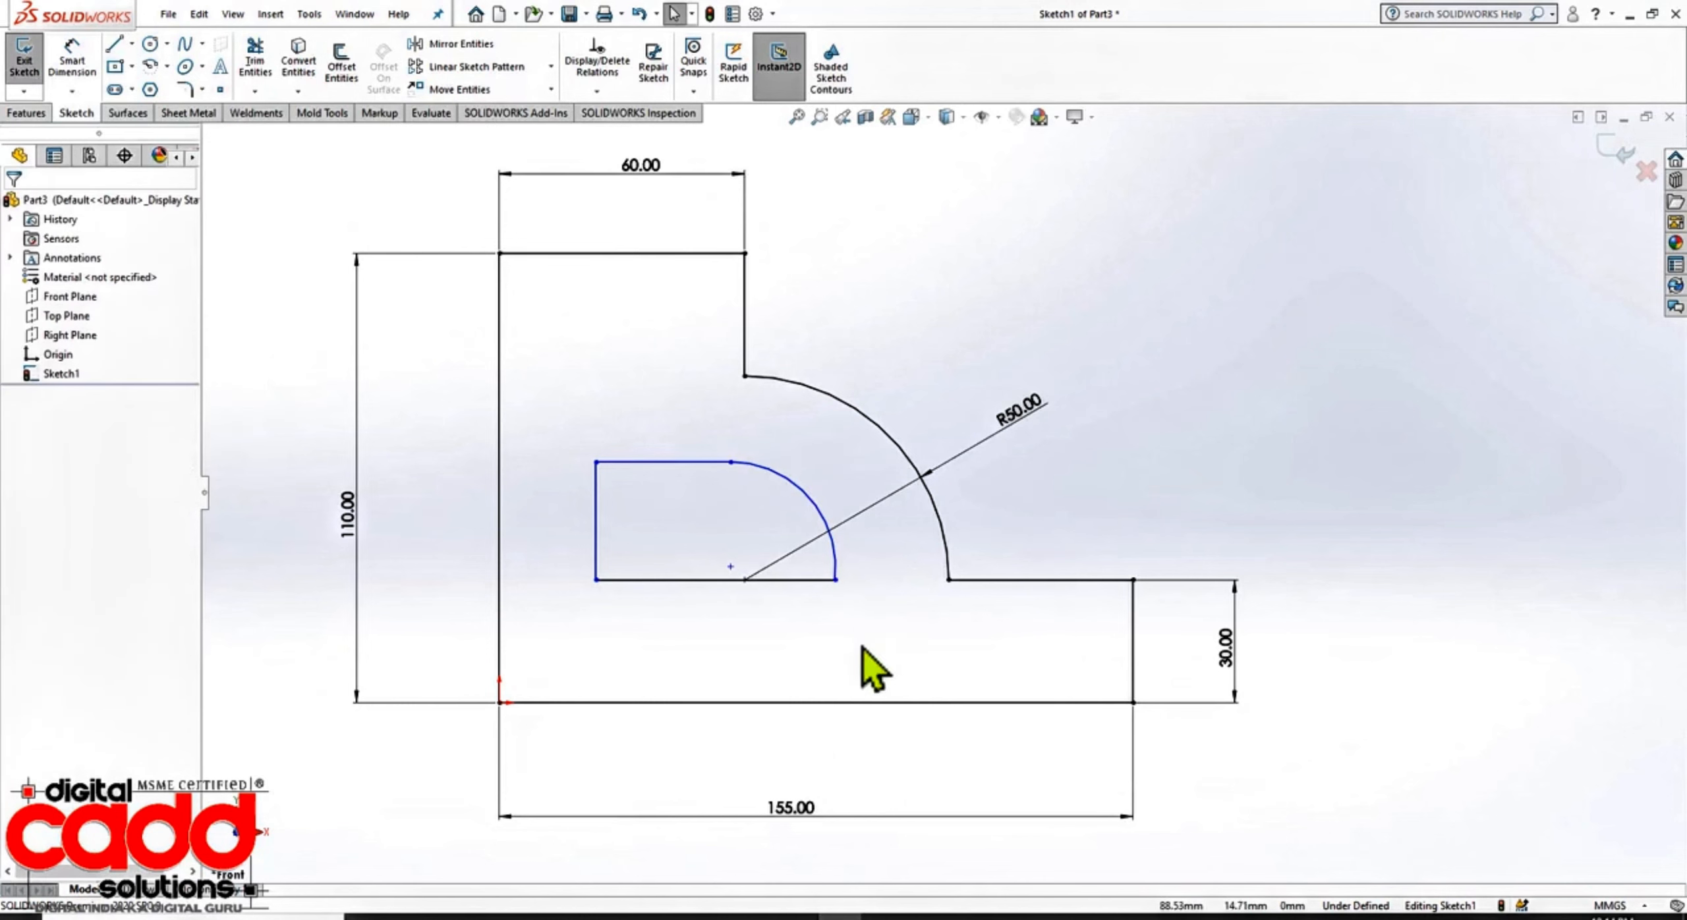
Step: Merge the centre point of the opening's arc with the centre of the 50 mm radius arc
{"action": "scroll", "coordinate": [870, 643], "scroll_direction": "down", "scroll_amount": 3}
{"action": "left_click", "coordinate": [695, 540]}
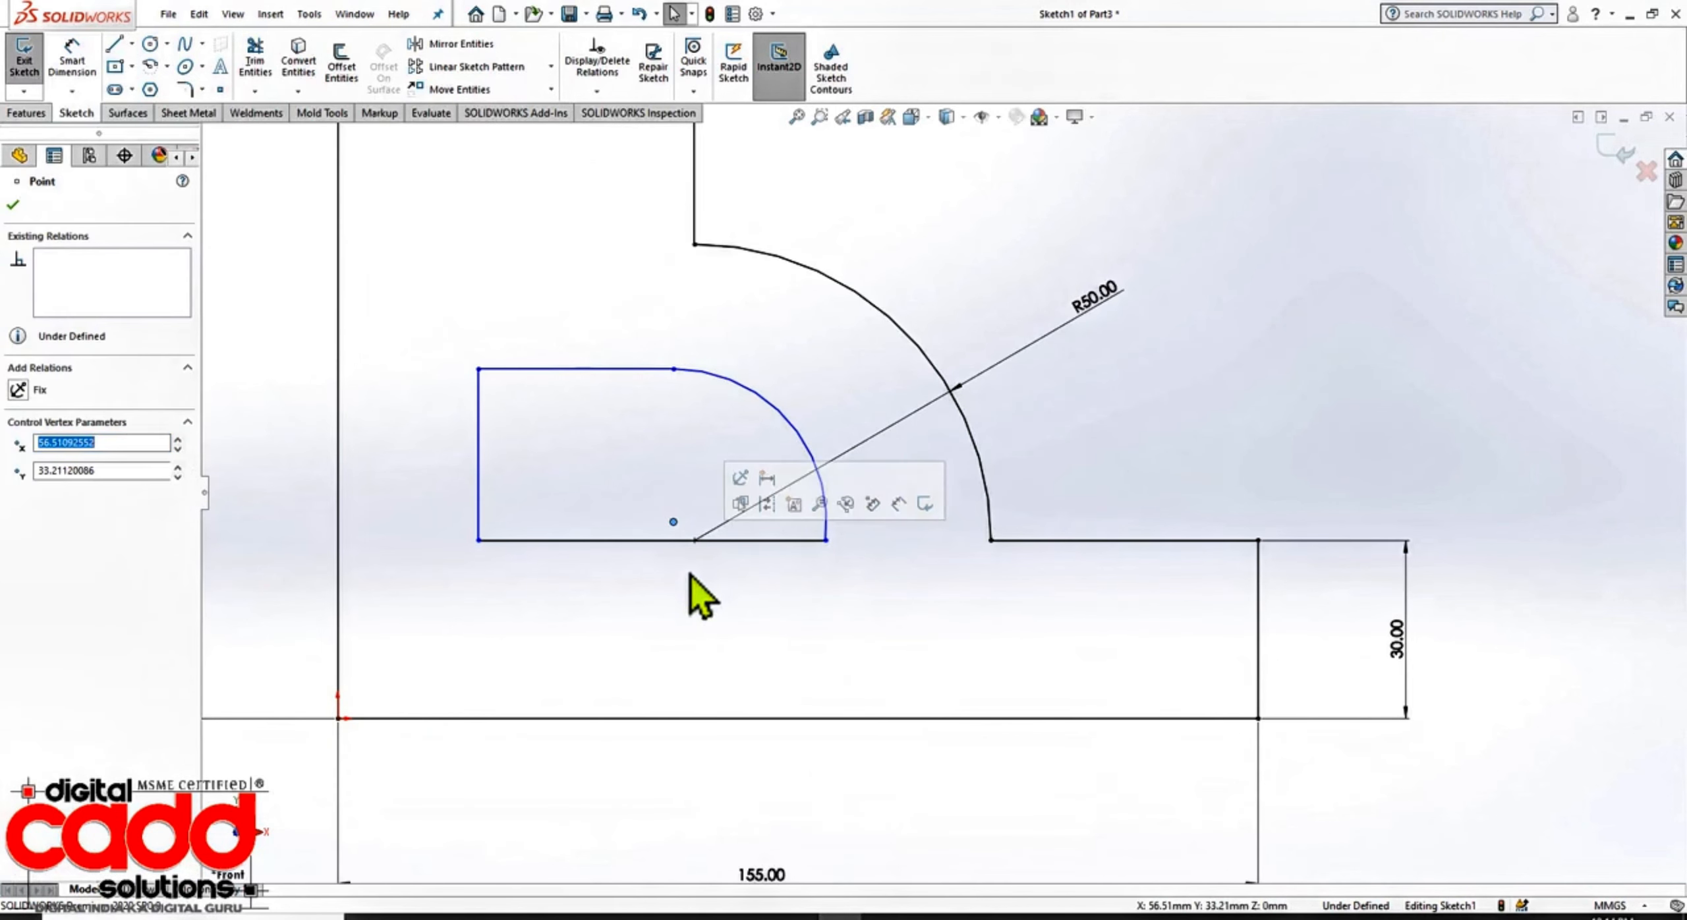
{"action": "left_click", "coordinate": [695, 542], "text": "ctrl"}
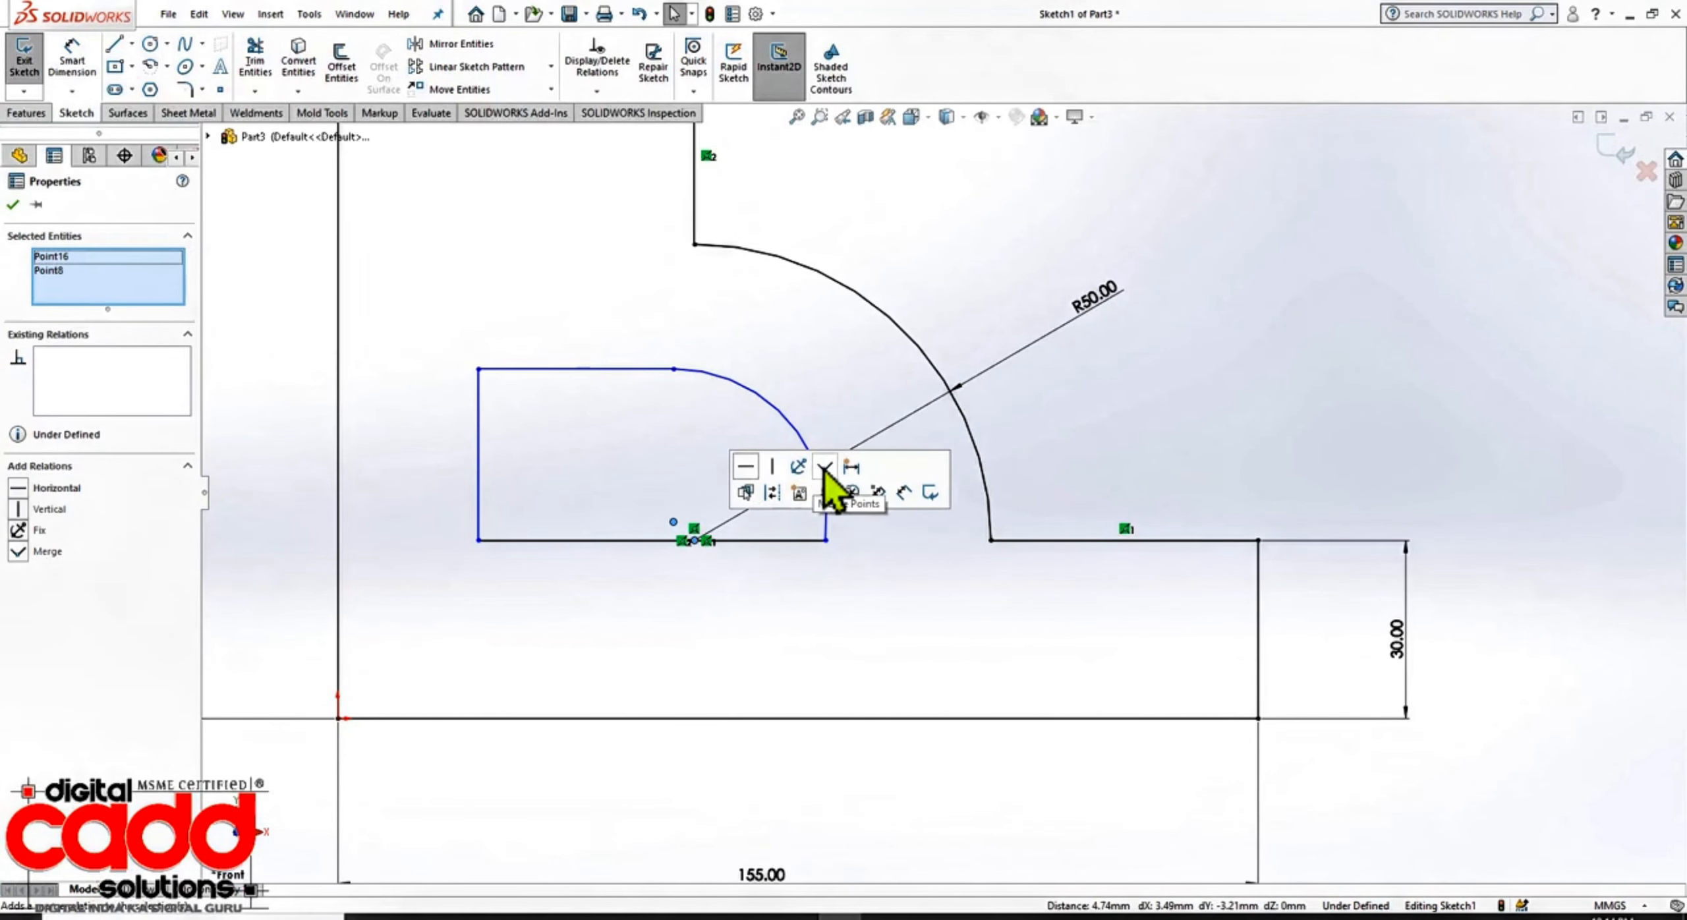
{"action": "left_click", "coordinate": [822, 464]}
{"action": "left_click", "coordinate": [701, 643]}
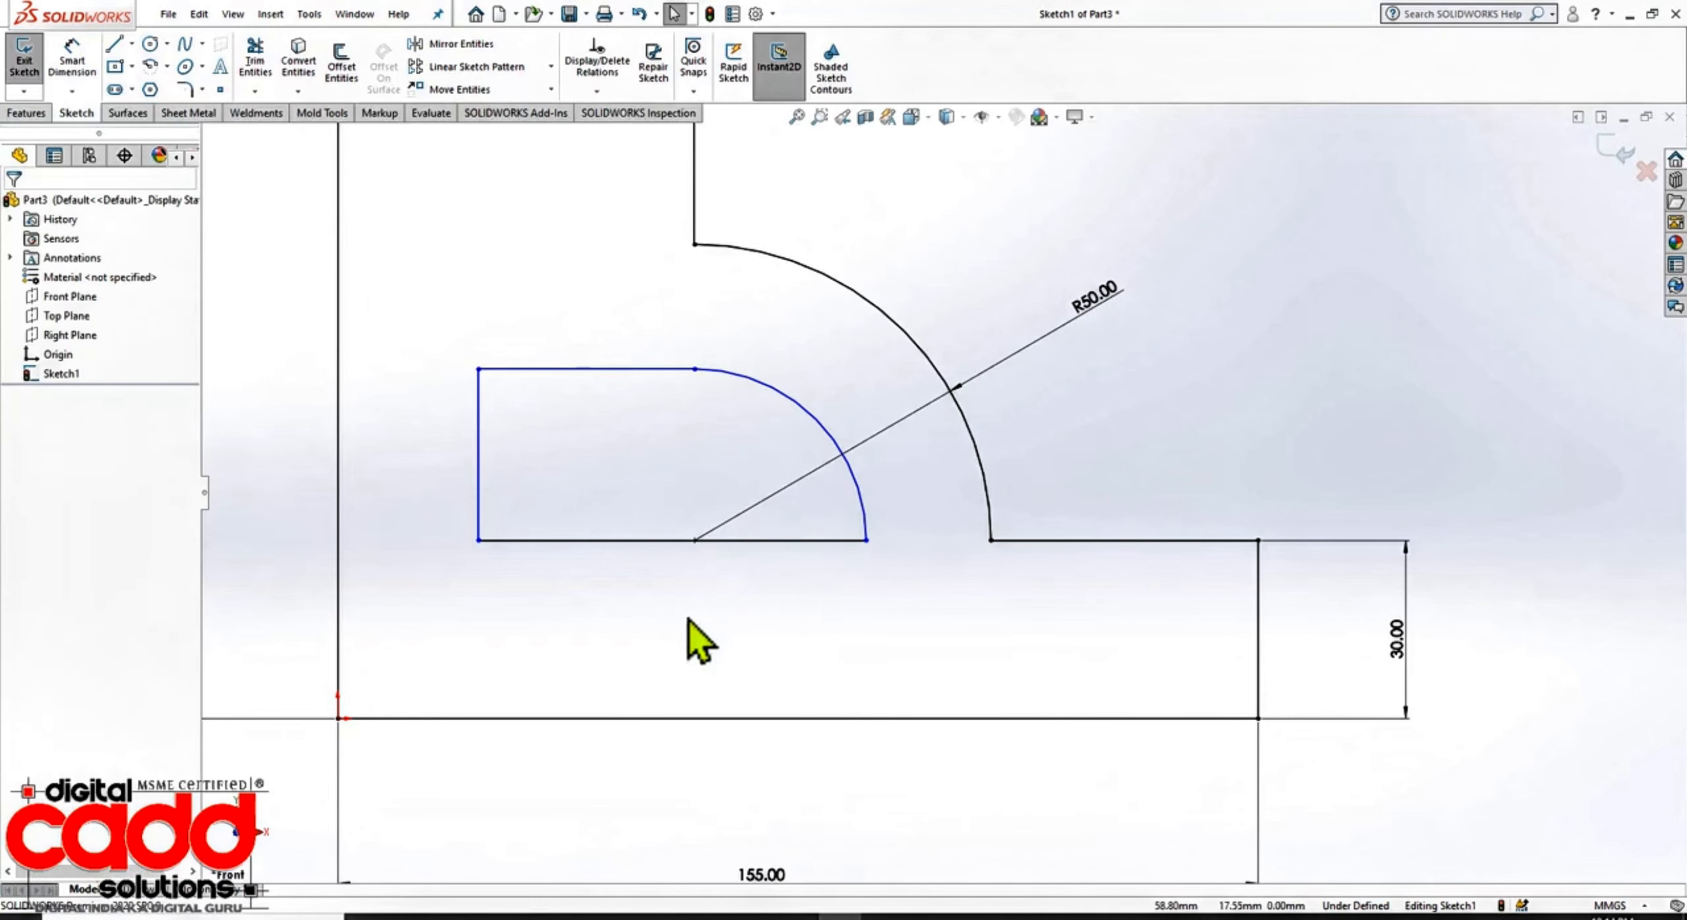
Step: Check the PDF drawing and try to dimension the height of the opening's lower edge above the profile's base line
{"action": "key", "text": "alt+Tab"}
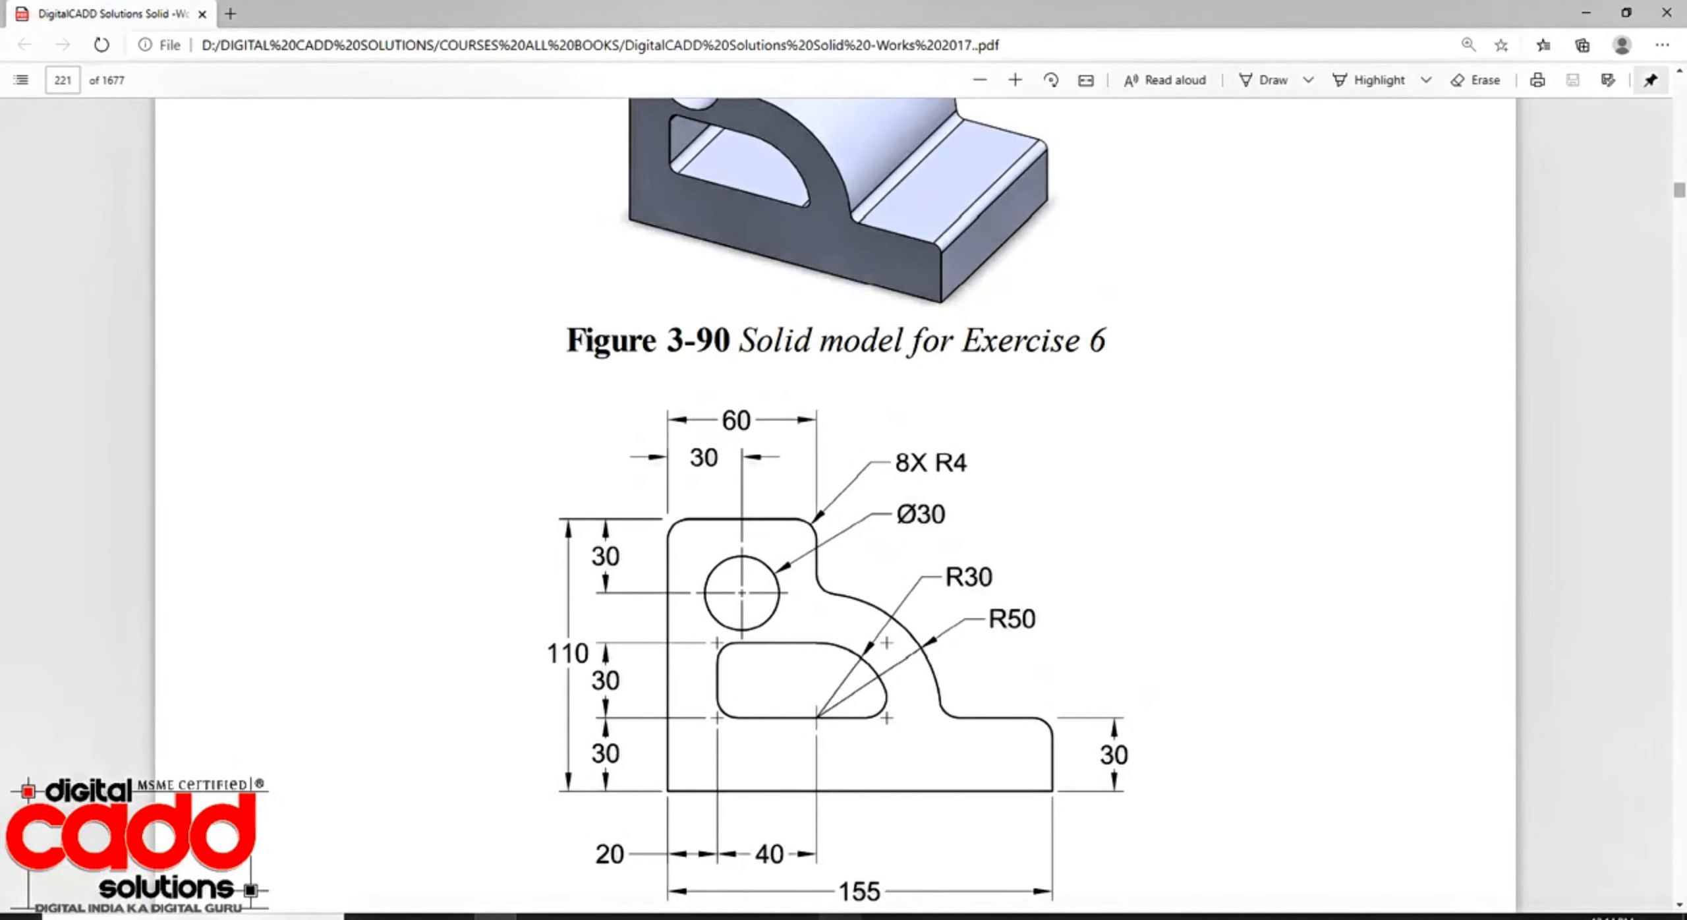
{"action": "left_click", "coordinate": [839, 917]}
{"action": "scroll", "coordinate": [867, 610], "scroll_direction": "up", "scroll_amount": 1}
{"action": "left_click", "coordinate": [71, 59]}
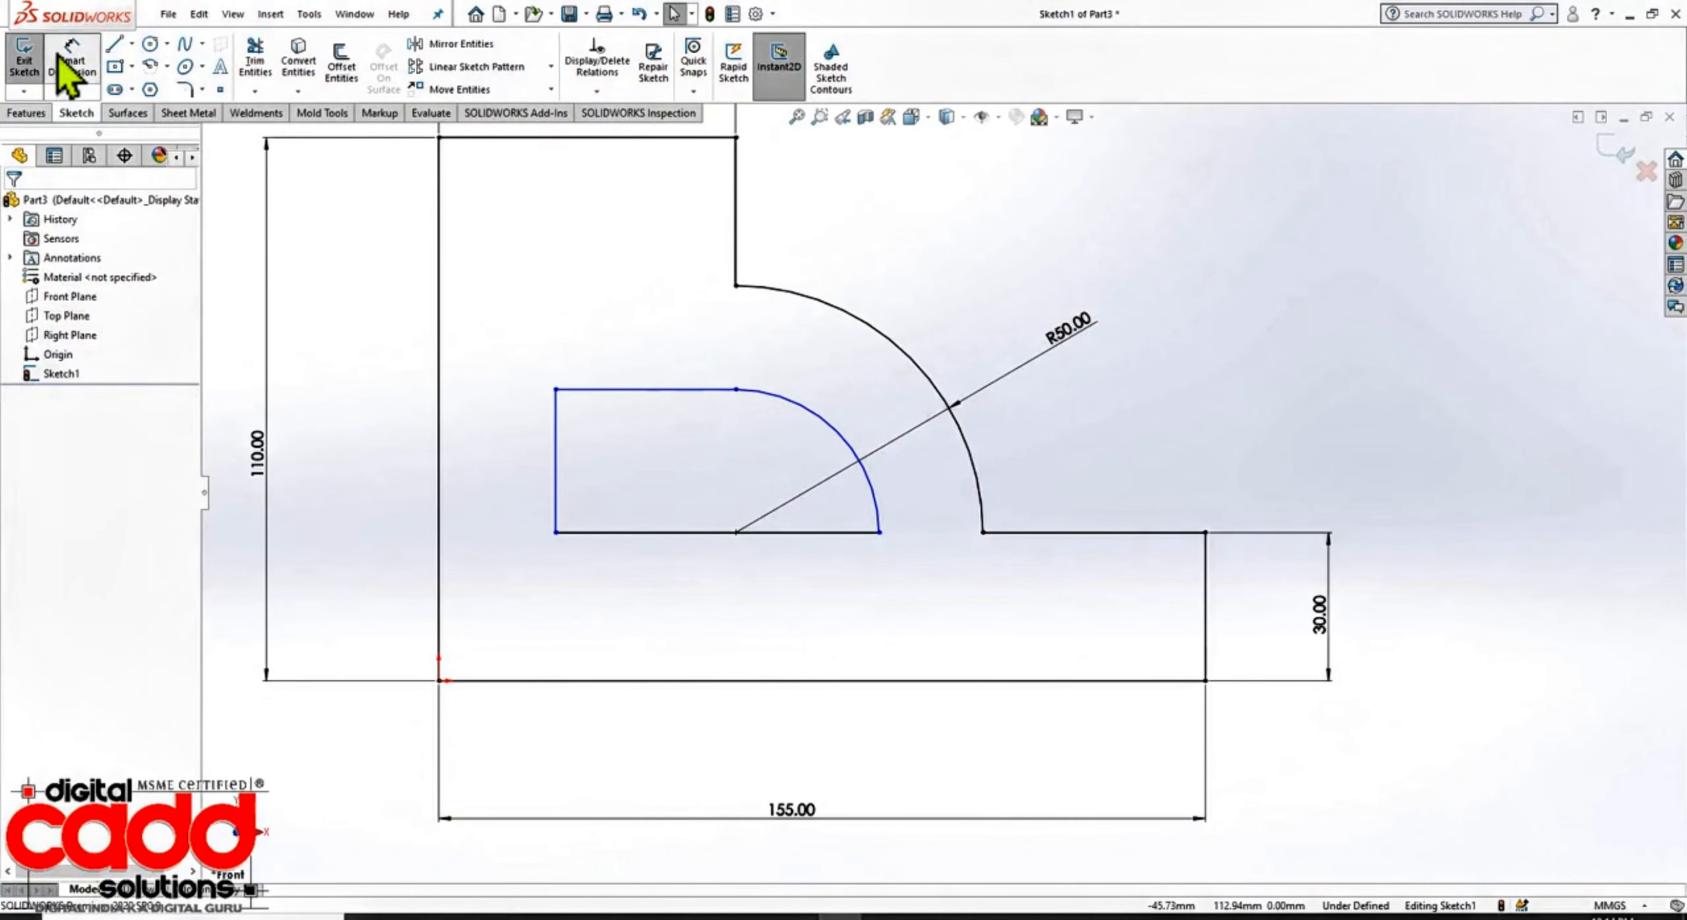
{"action": "left_click", "coordinate": [580, 681]}
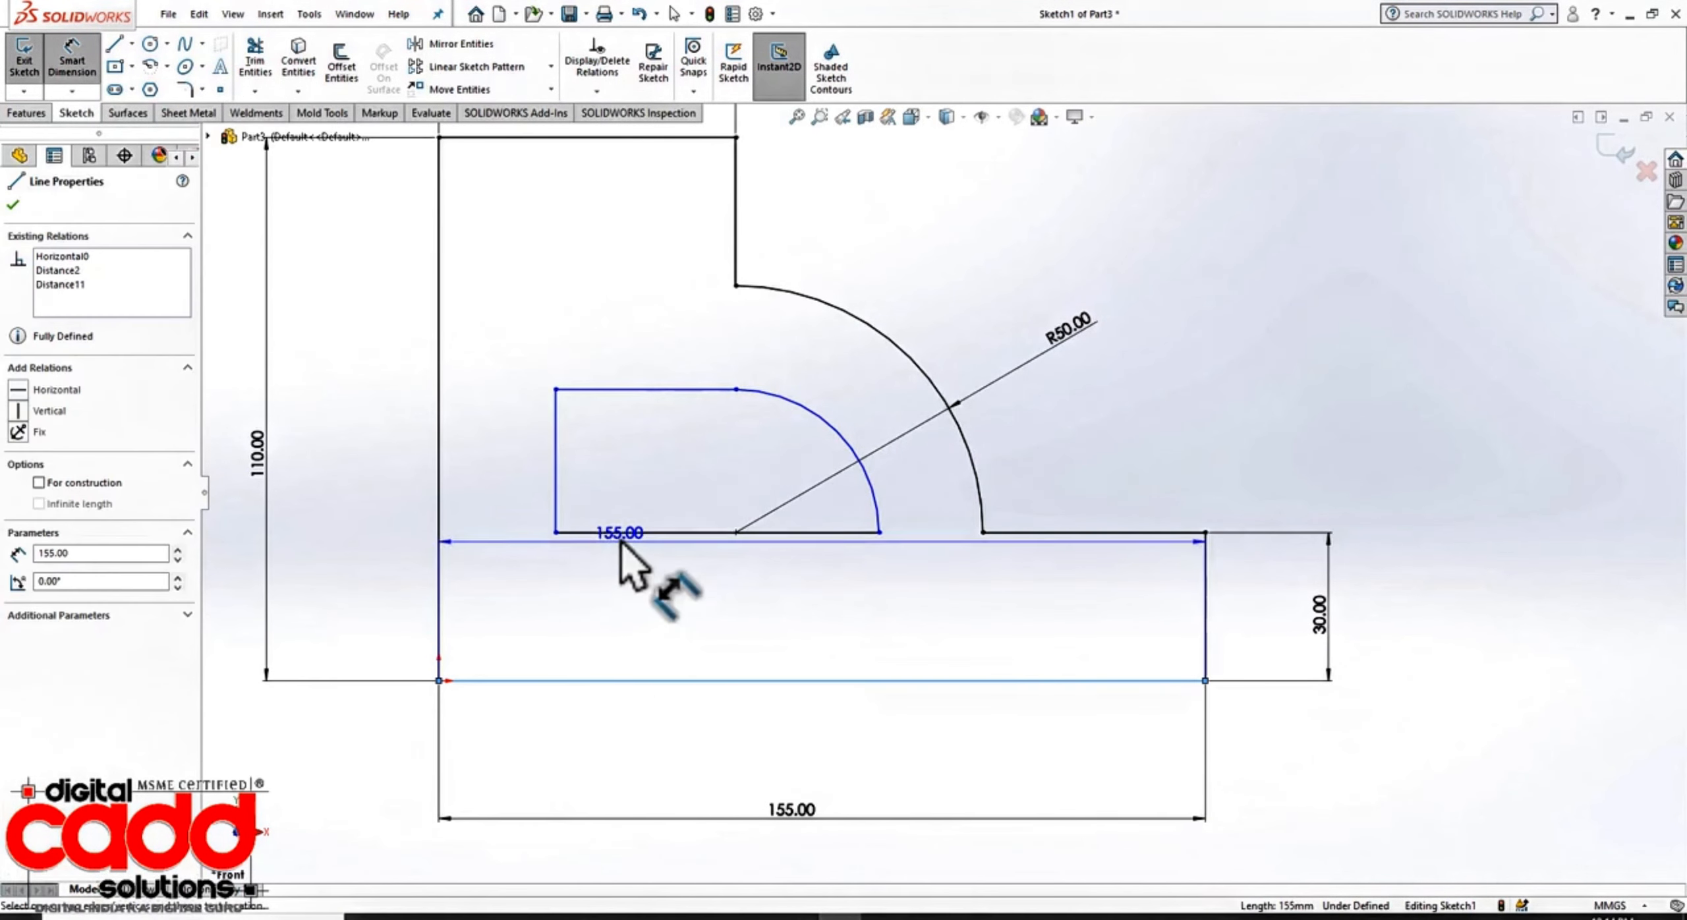
{"action": "left_click", "coordinate": [613, 533]}
{"action": "left_click", "coordinate": [374, 585]}
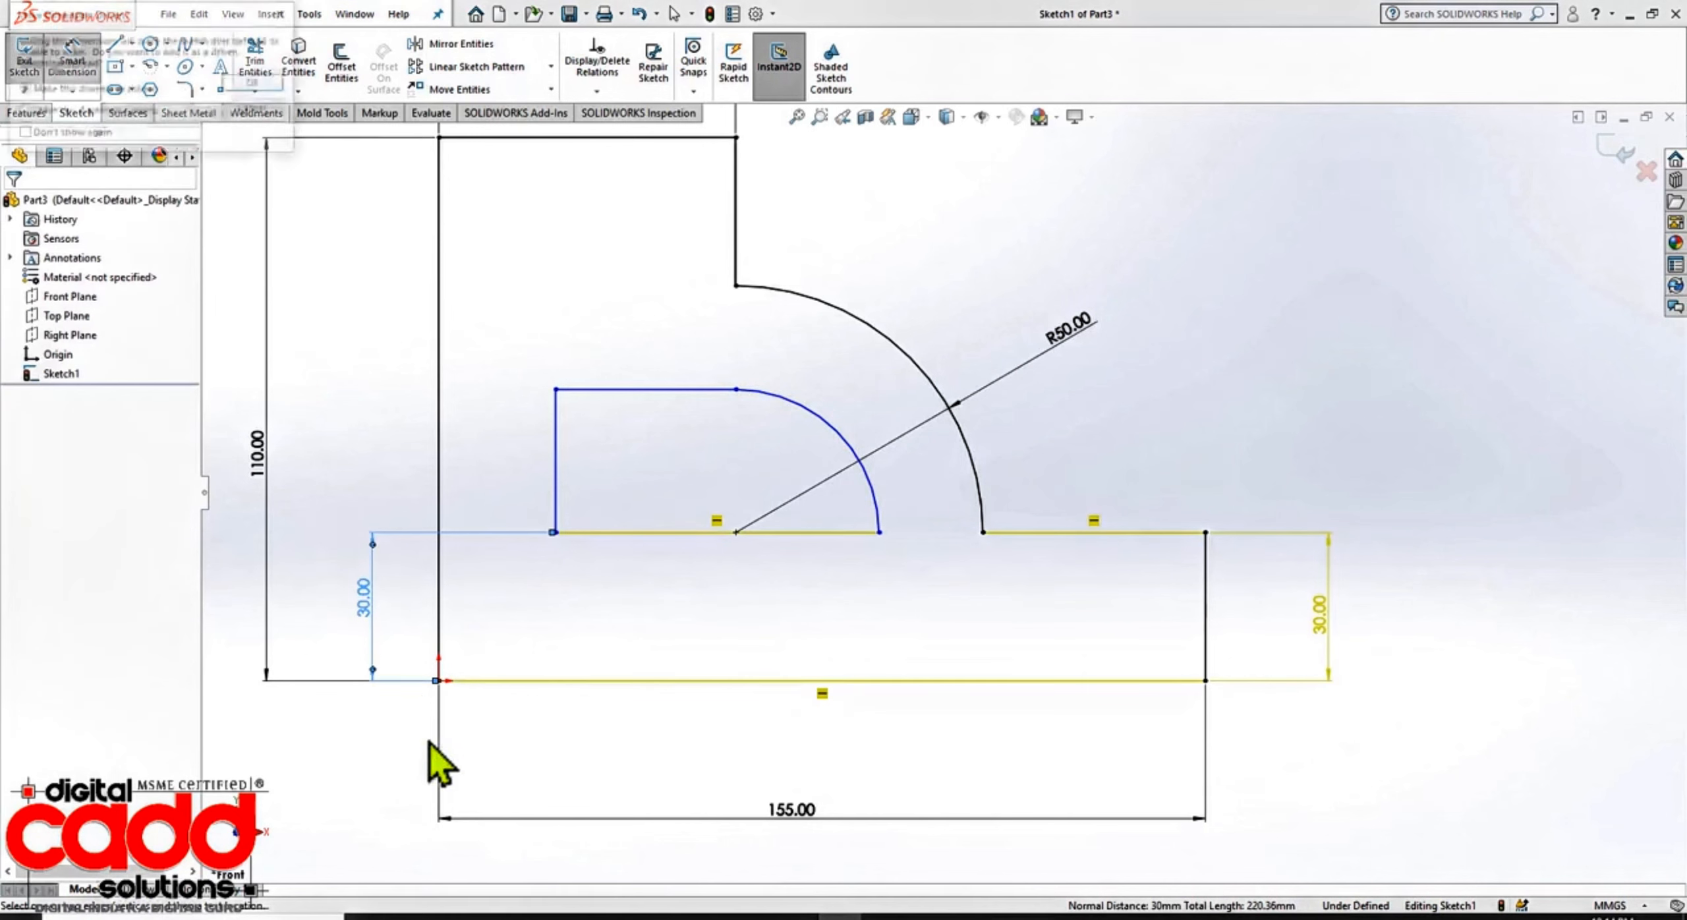
{"action": "key", "text": "Escape"}
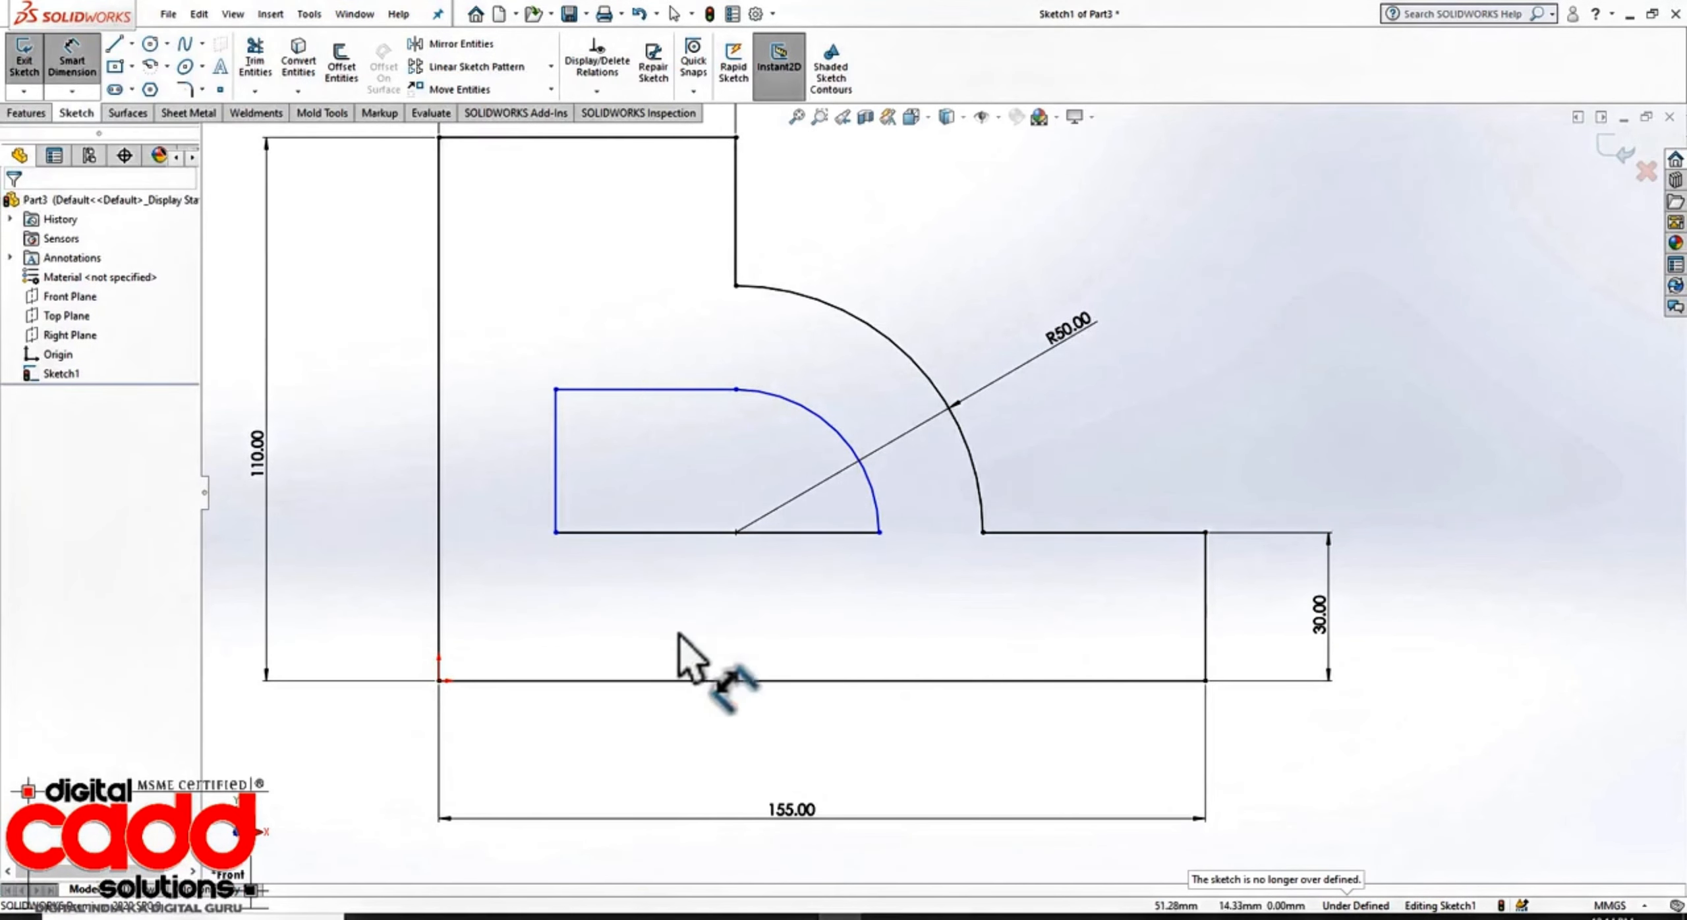
Step: Dimension the height of the opening's straight vertical side as 30 mm
{"action": "left_click", "coordinate": [557, 498]}
{"action": "left_click", "coordinate": [402, 468]}
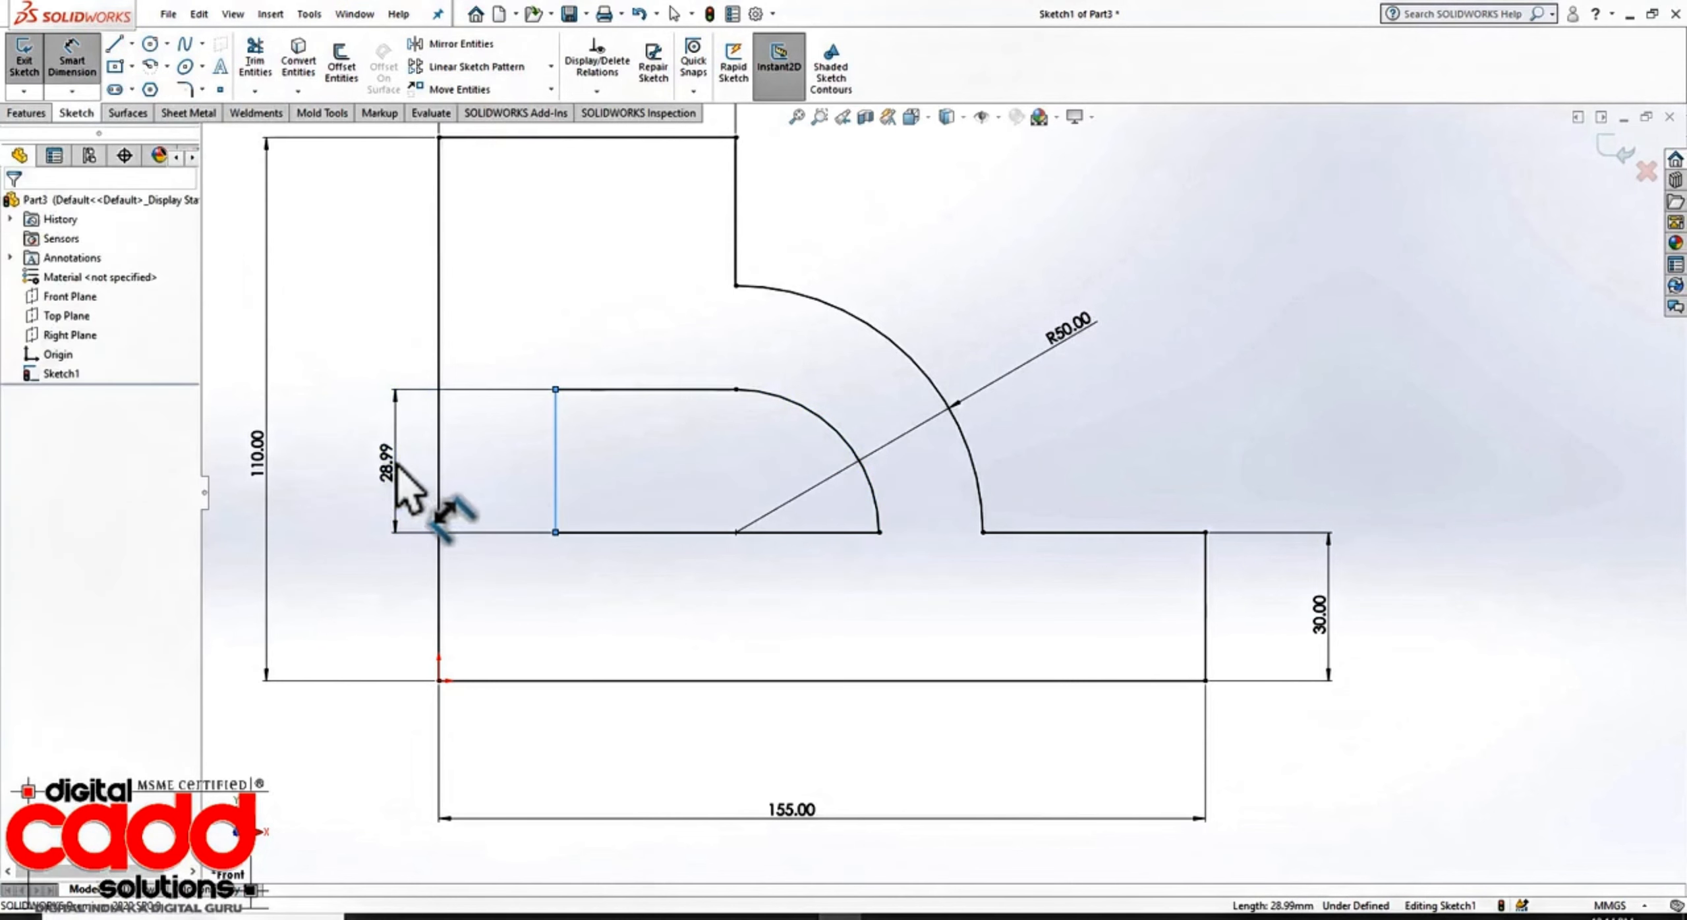
{"action": "type", "text": "30"}
{"action": "key", "text": "Return"}
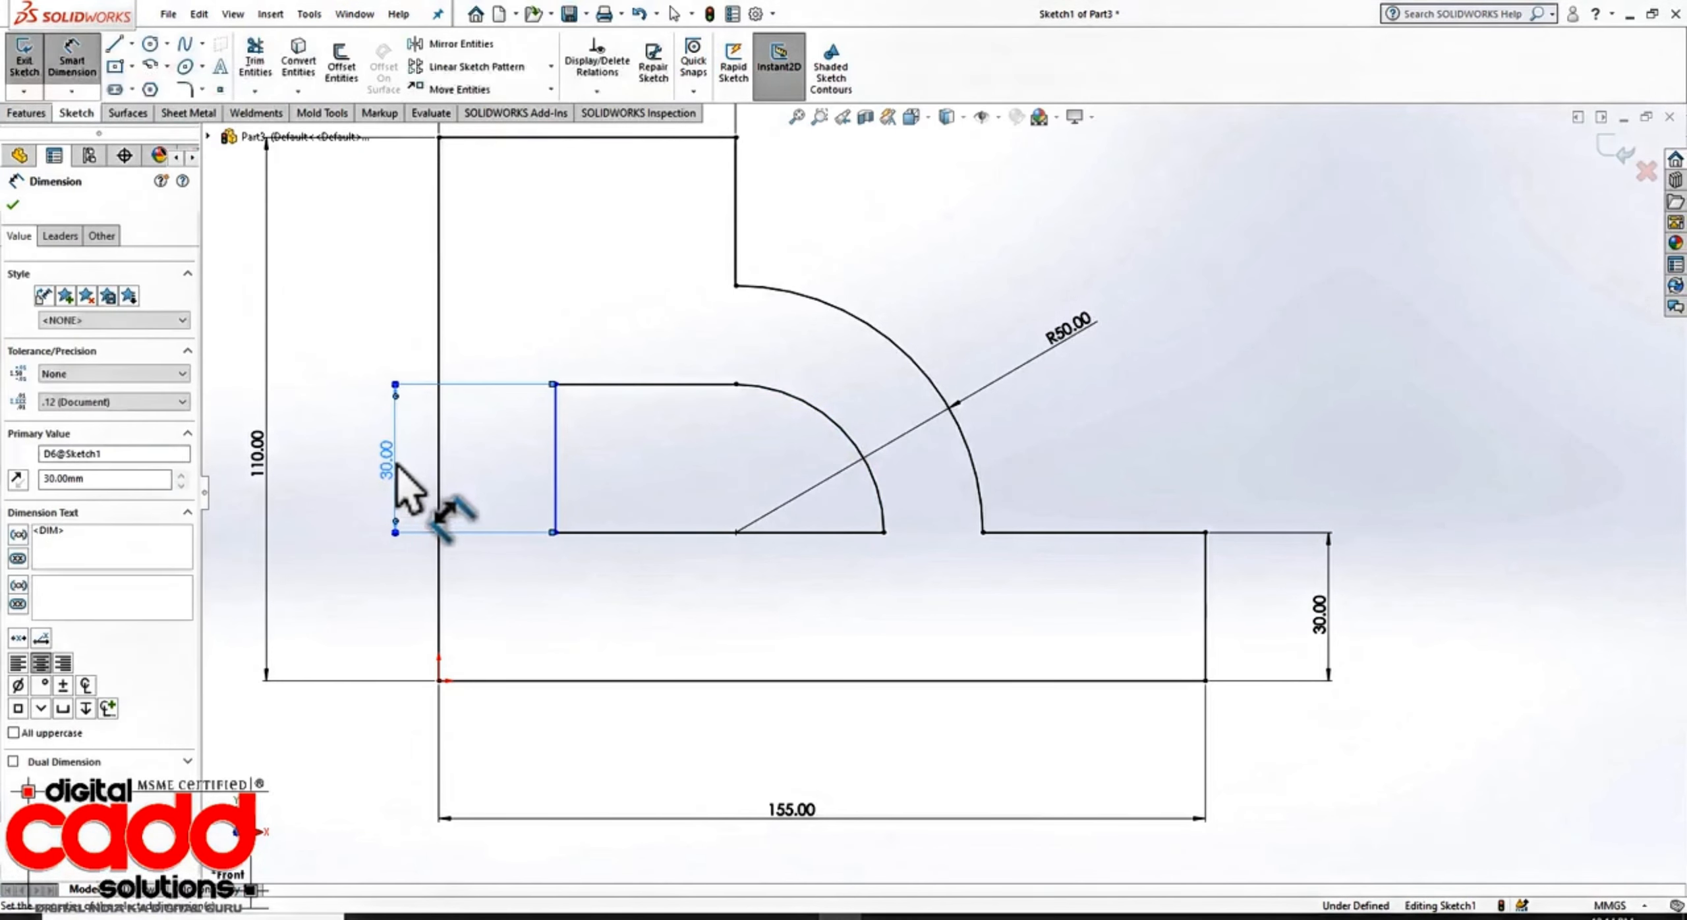
{"action": "left_click", "coordinate": [498, 595]}
Step: Check the PDF drawing and dimension the distance from the profile's long vertical edge to the opening's vertical side as 20 mm
{"action": "left_click", "coordinate": [502, 917]}
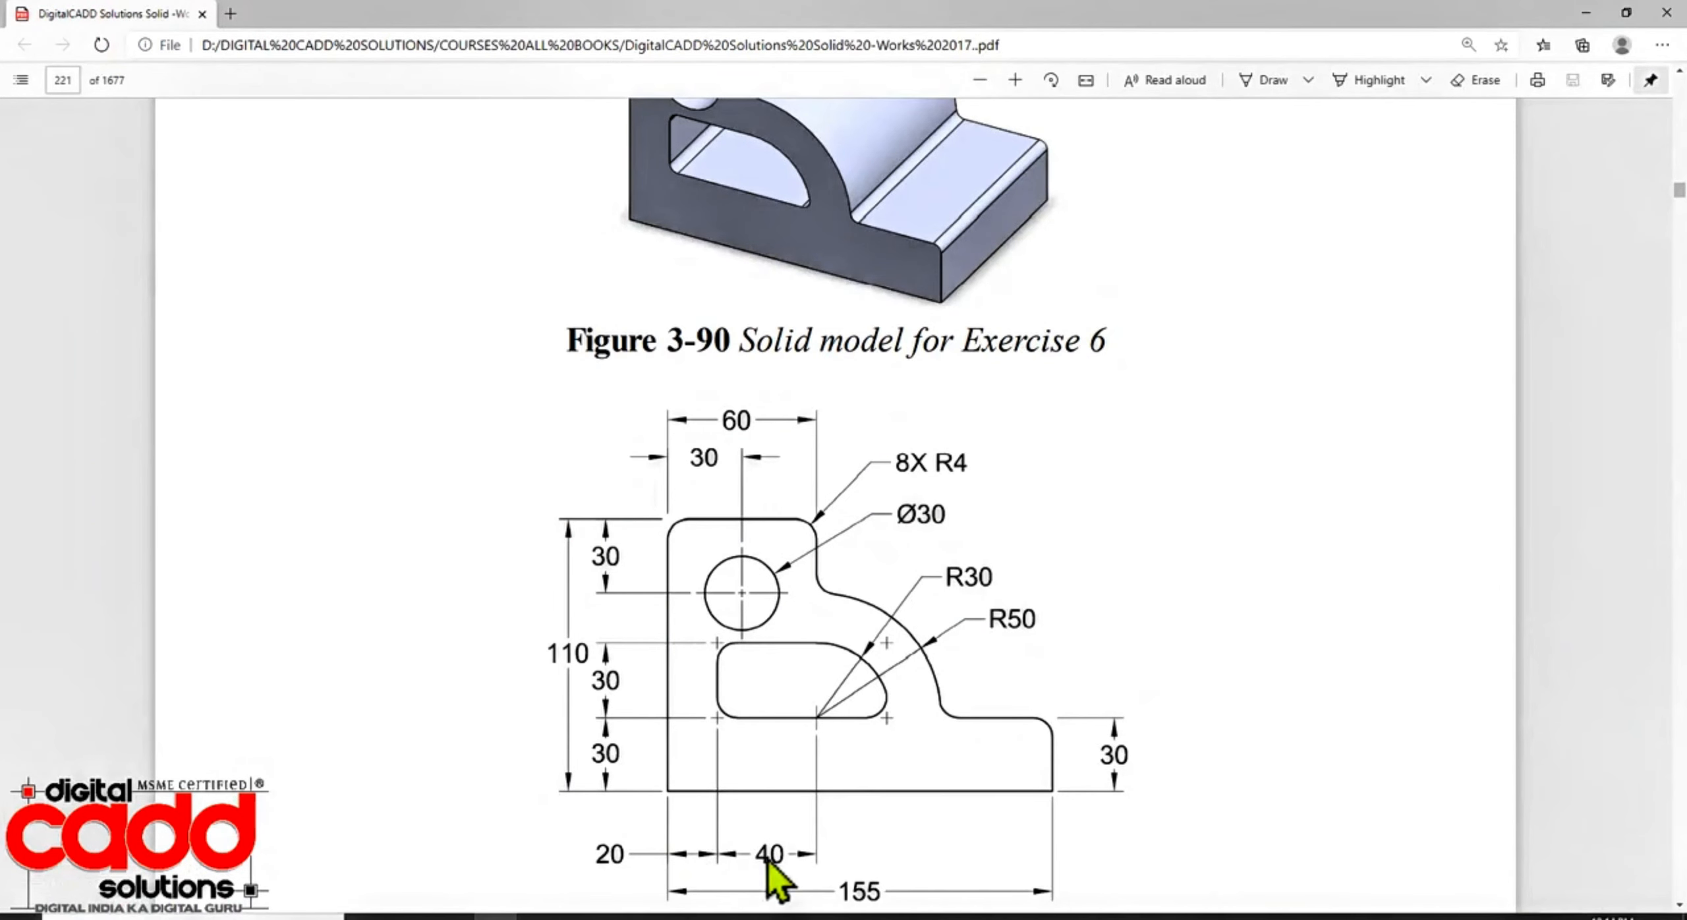
{"action": "left_click", "coordinate": [841, 917]}
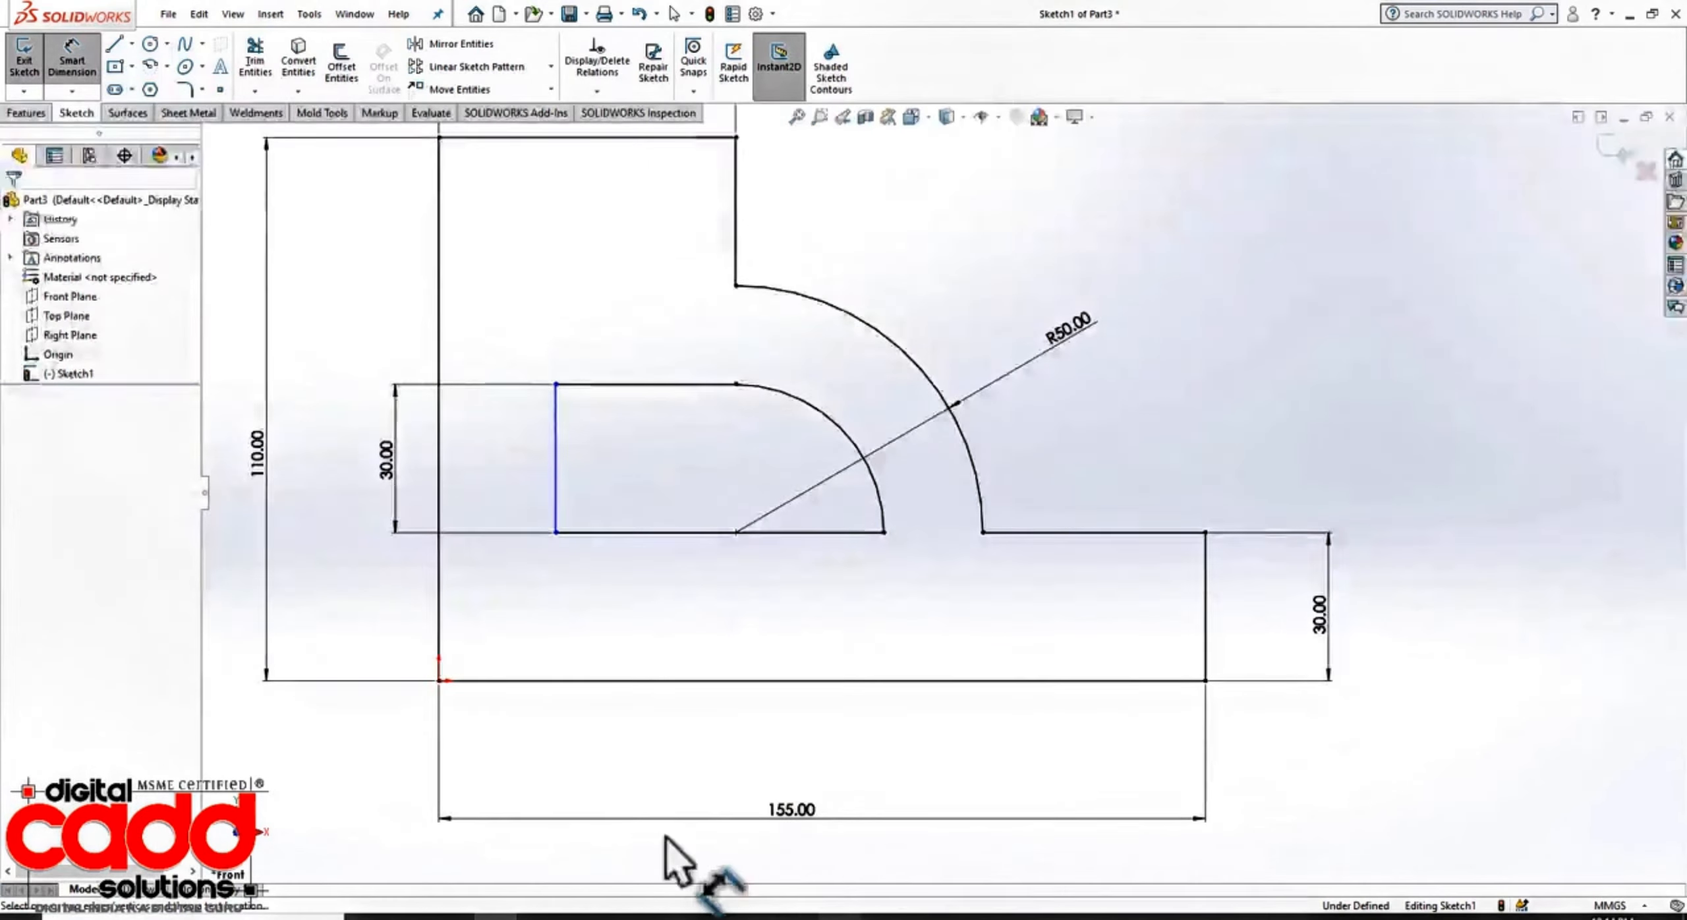
{"action": "left_click", "coordinate": [441, 456]}
{"action": "left_click", "coordinate": [556, 472]}
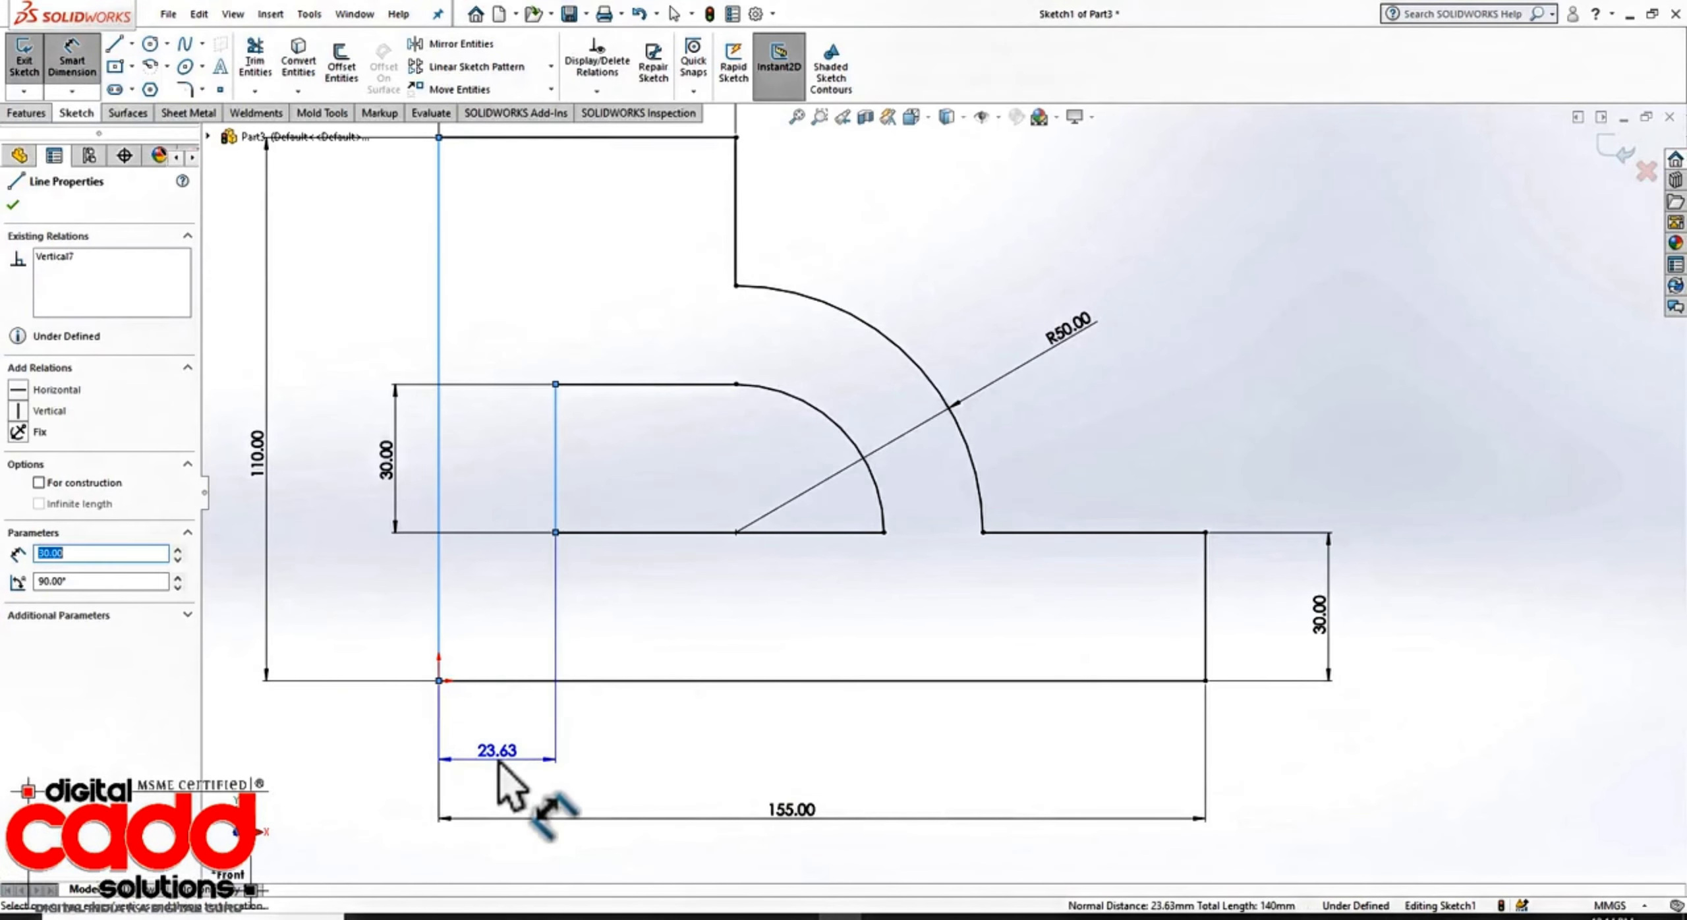
{"action": "left_click", "coordinate": [539, 774]}
{"action": "type", "text": "20"}
{"action": "key", "text": "Return"}
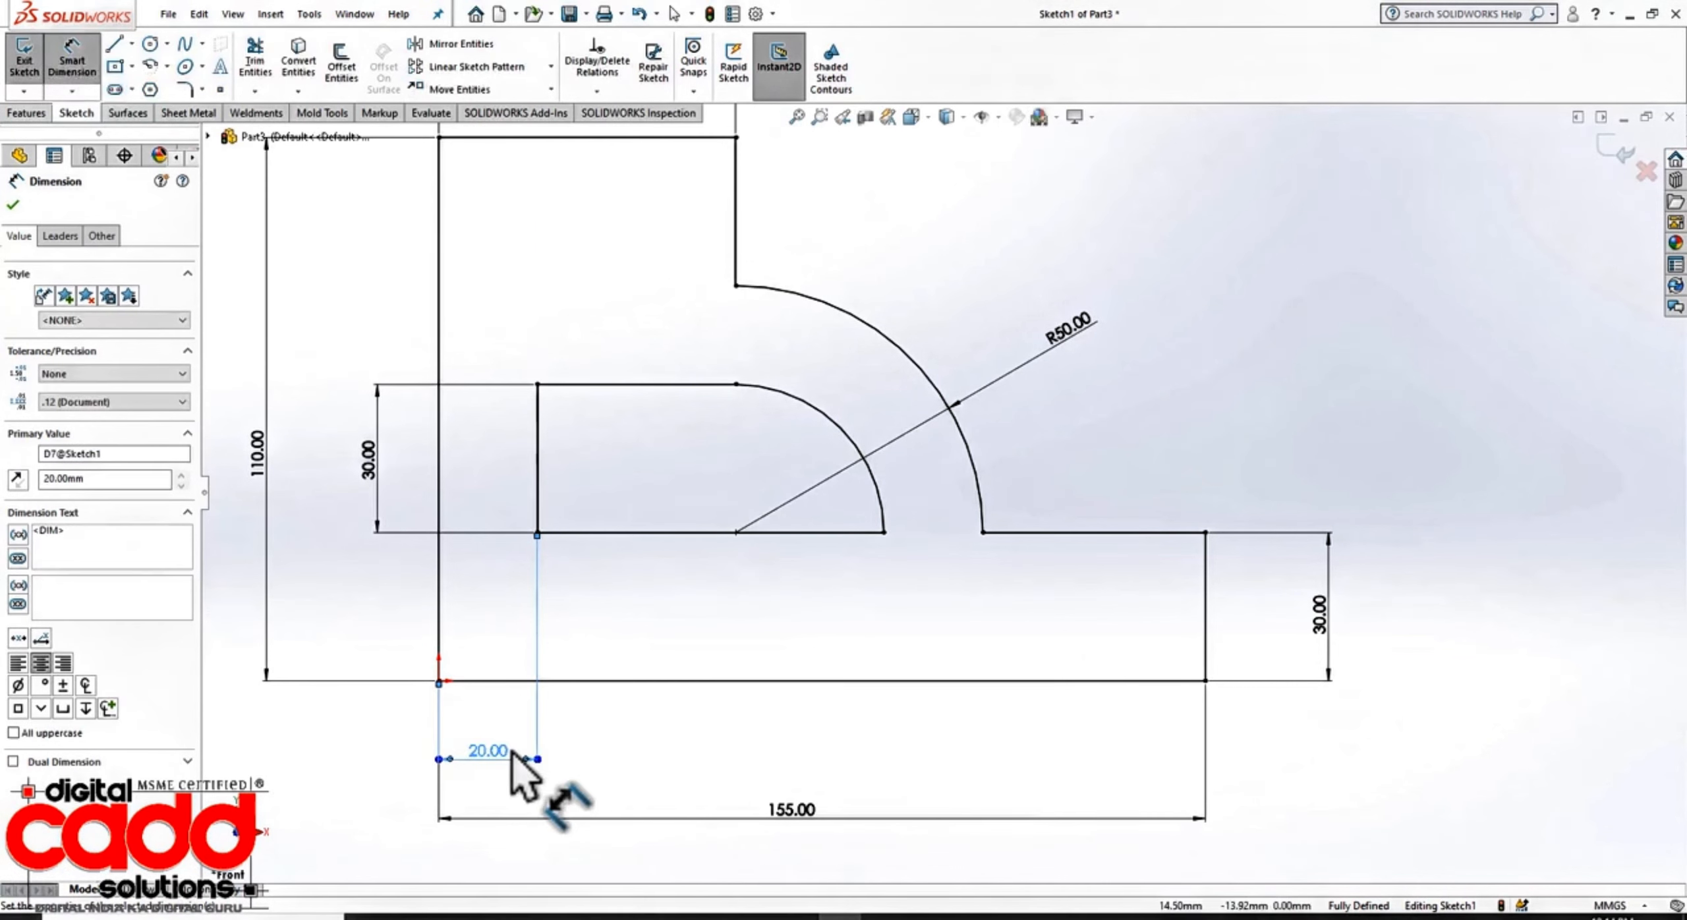
{"action": "key", "text": "Escape"}
{"action": "key", "text": "f"}
{"action": "scroll", "coordinate": [1081, 402], "scroll_direction": "down", "scroll_amount": 1}
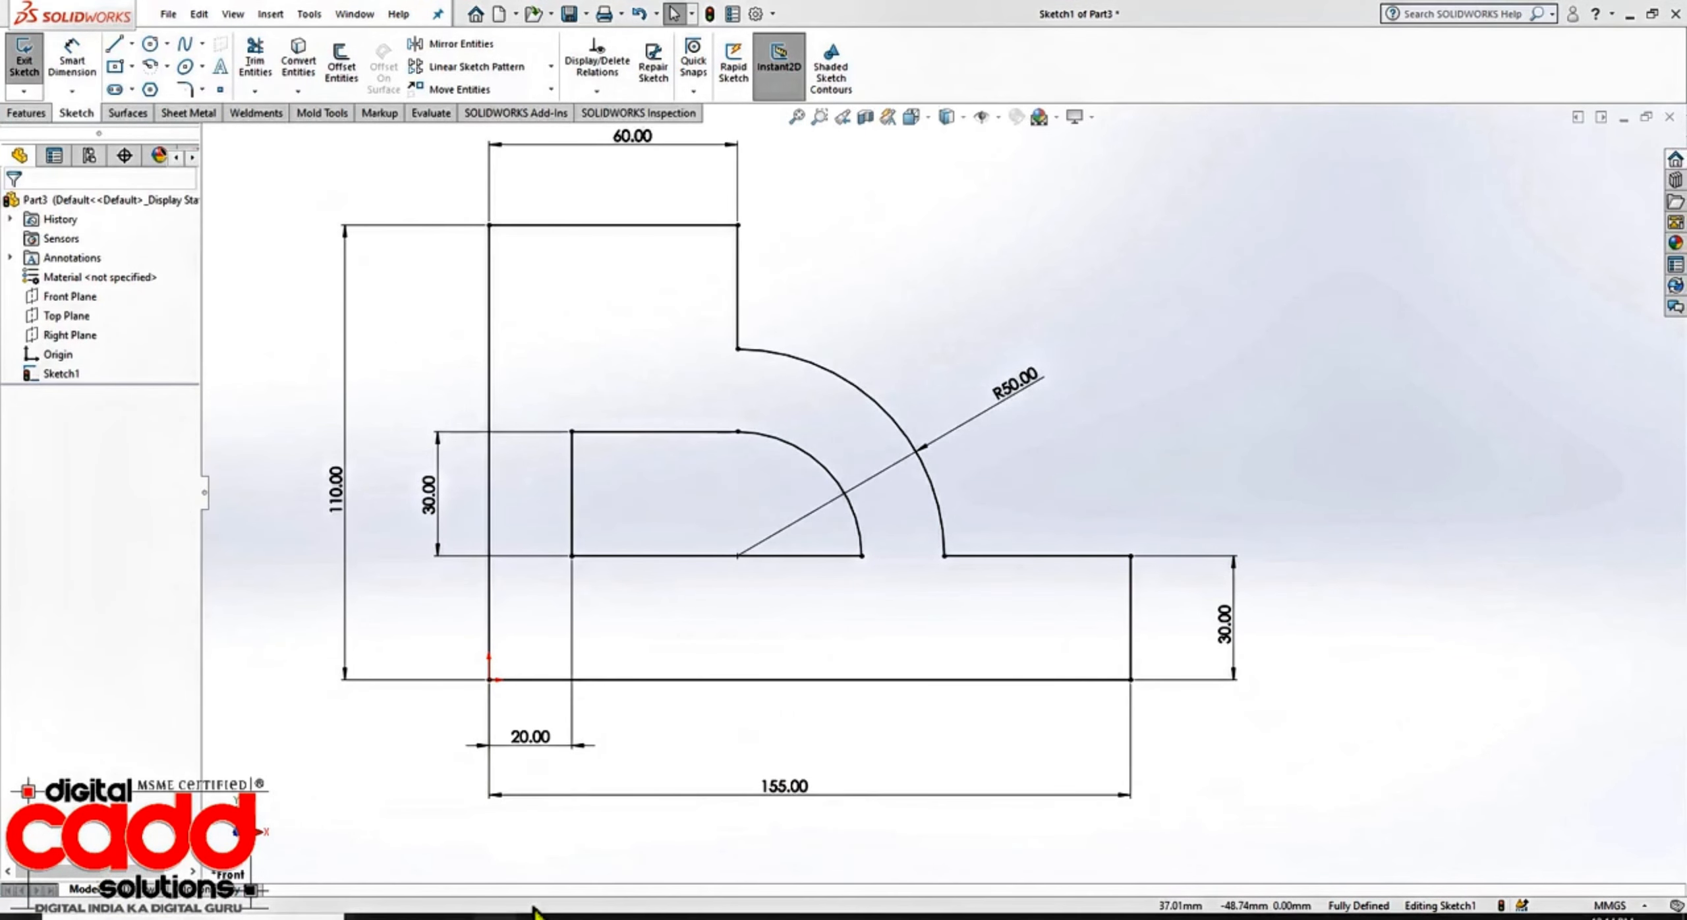
Step: Check the PDF drawing and sketch a circle about 23 mm in diameter inside the profile's upper block
{"action": "left_click", "coordinate": [496, 917]}
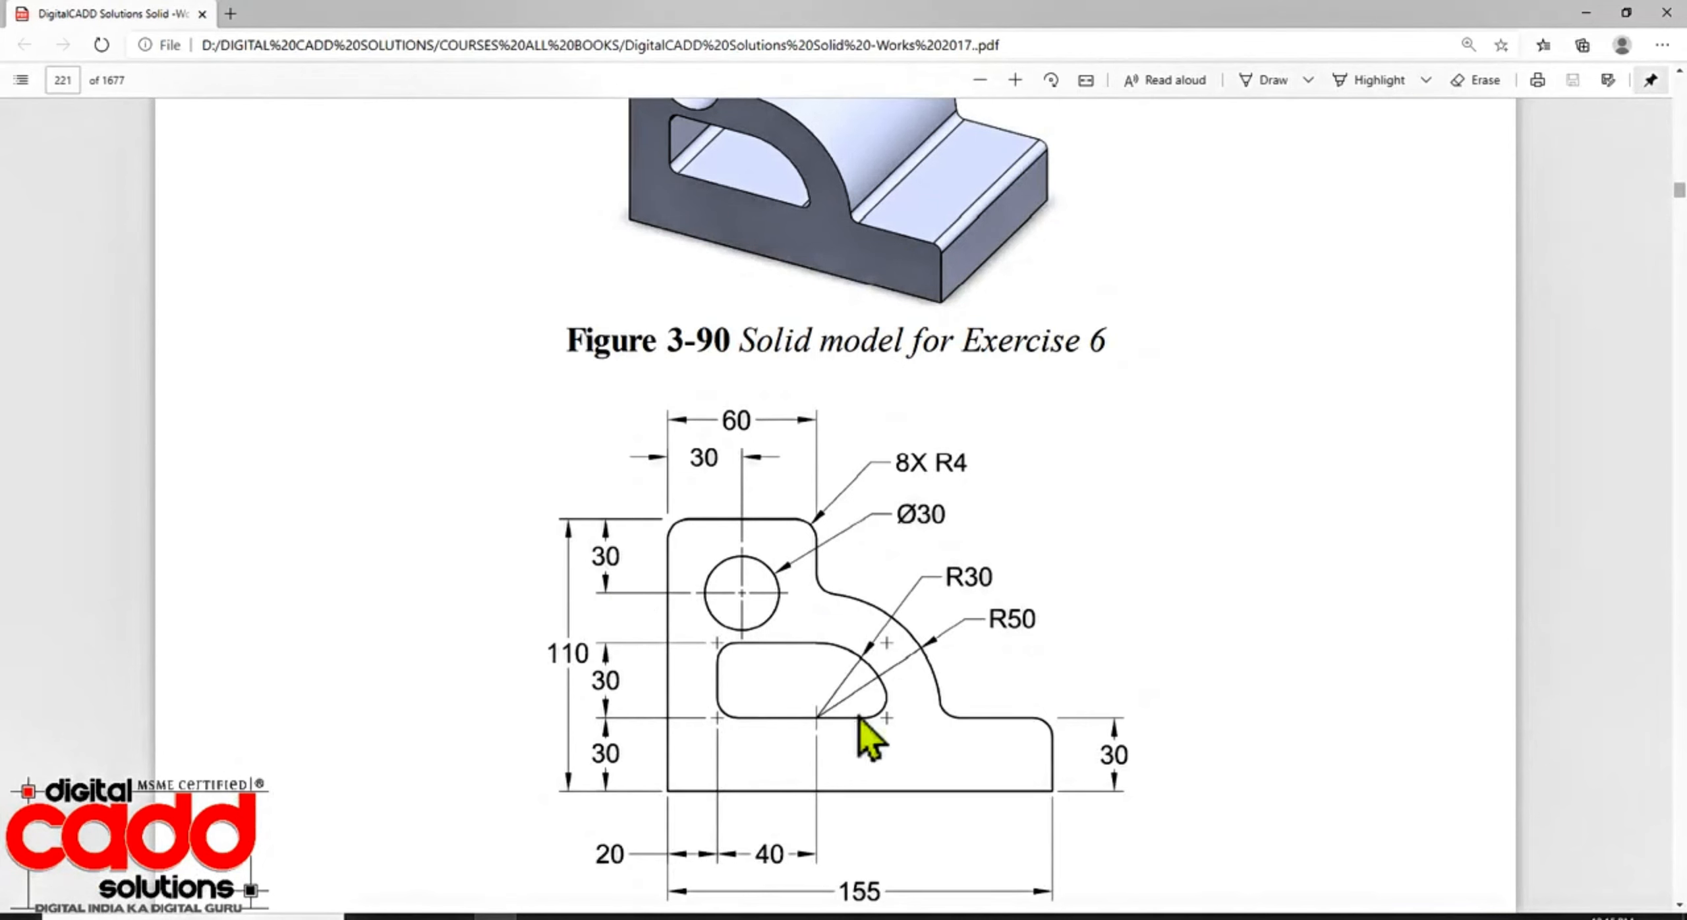
{"action": "left_click", "coordinate": [840, 917]}
{"action": "left_click", "coordinate": [151, 46]}
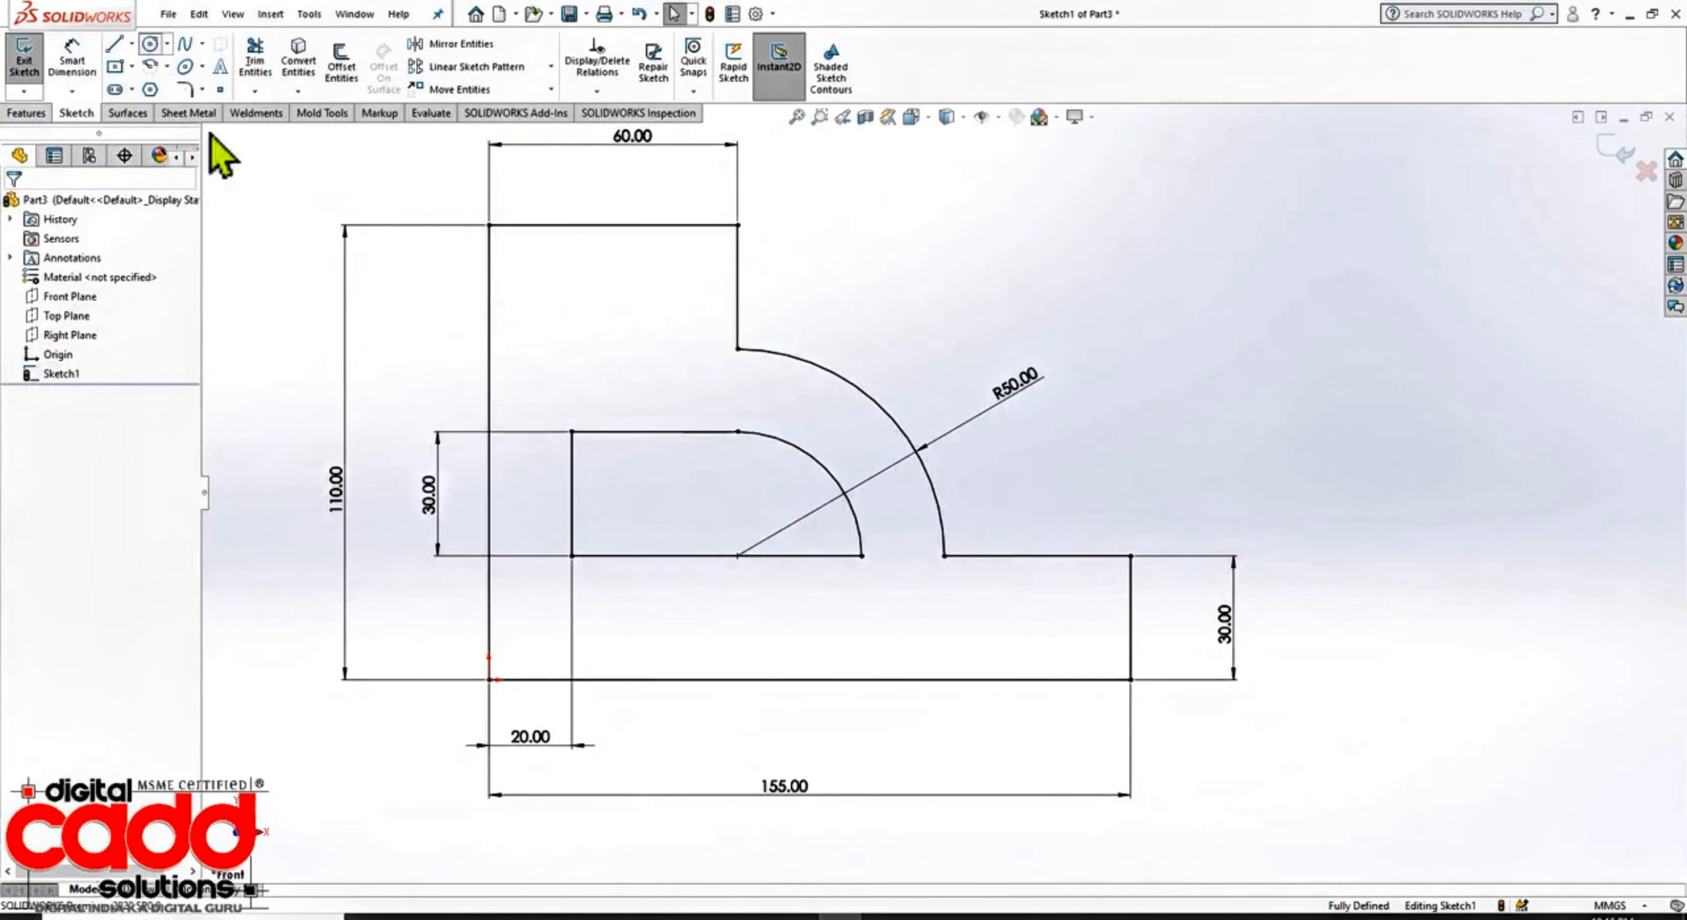
{"action": "left_click", "coordinate": [616, 312]}
{"action": "left_click", "coordinate": [621, 359]}
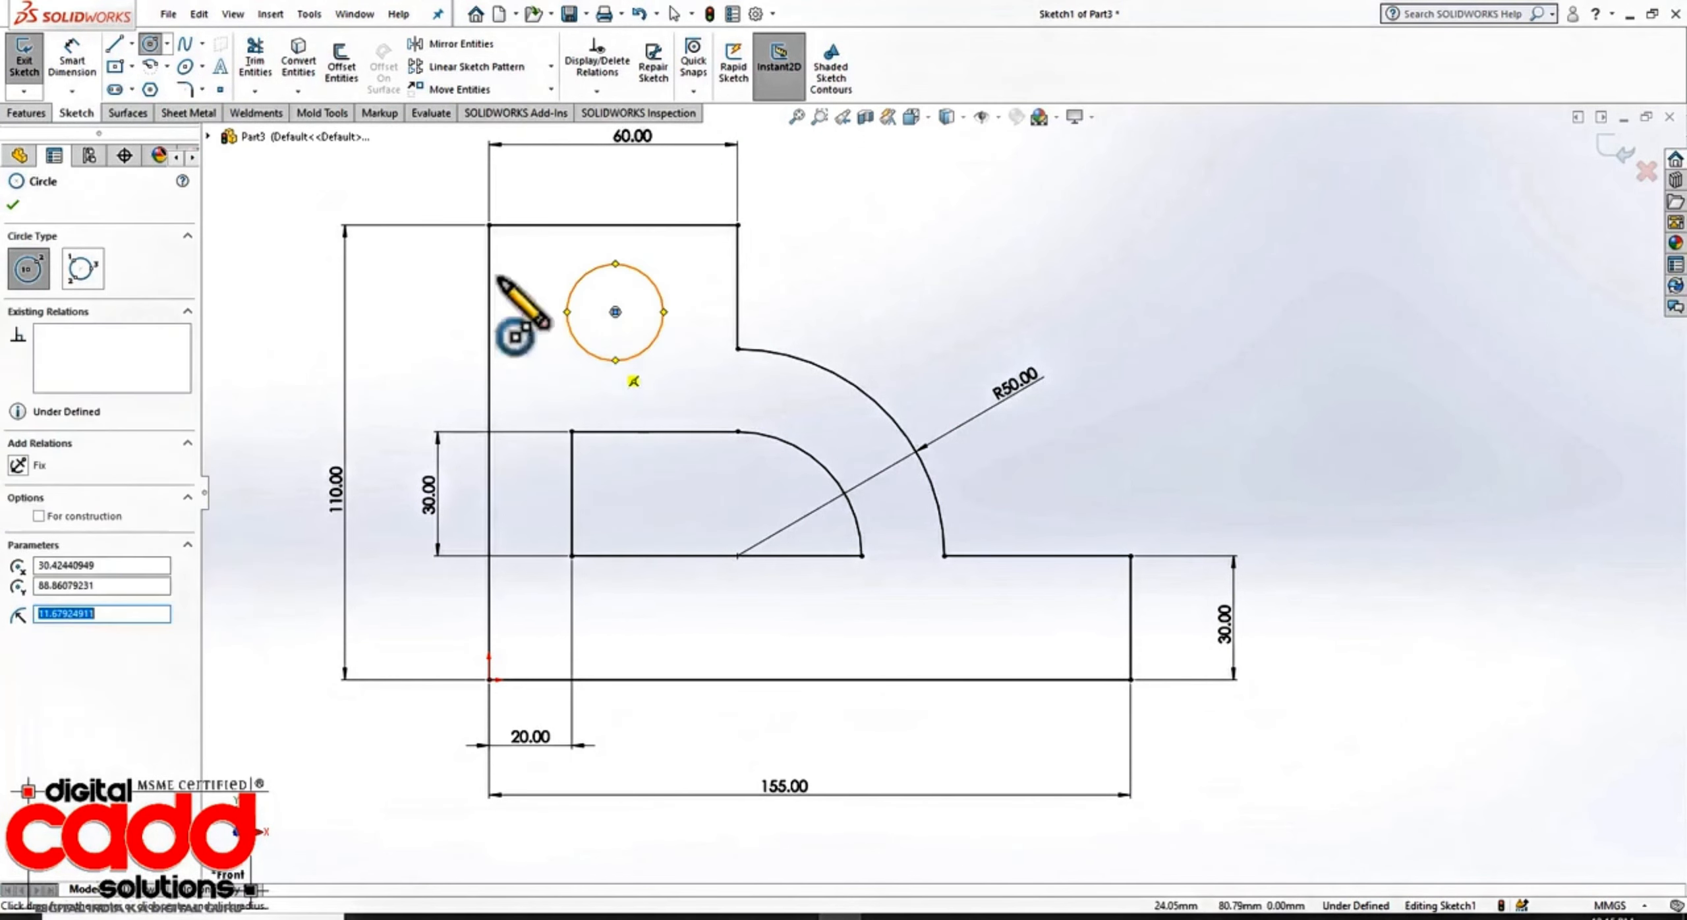
Step: Dimension the circle's diameter as 30 mm
{"action": "left_click", "coordinate": [85, 56]}
{"action": "left_click", "coordinate": [663, 306]}
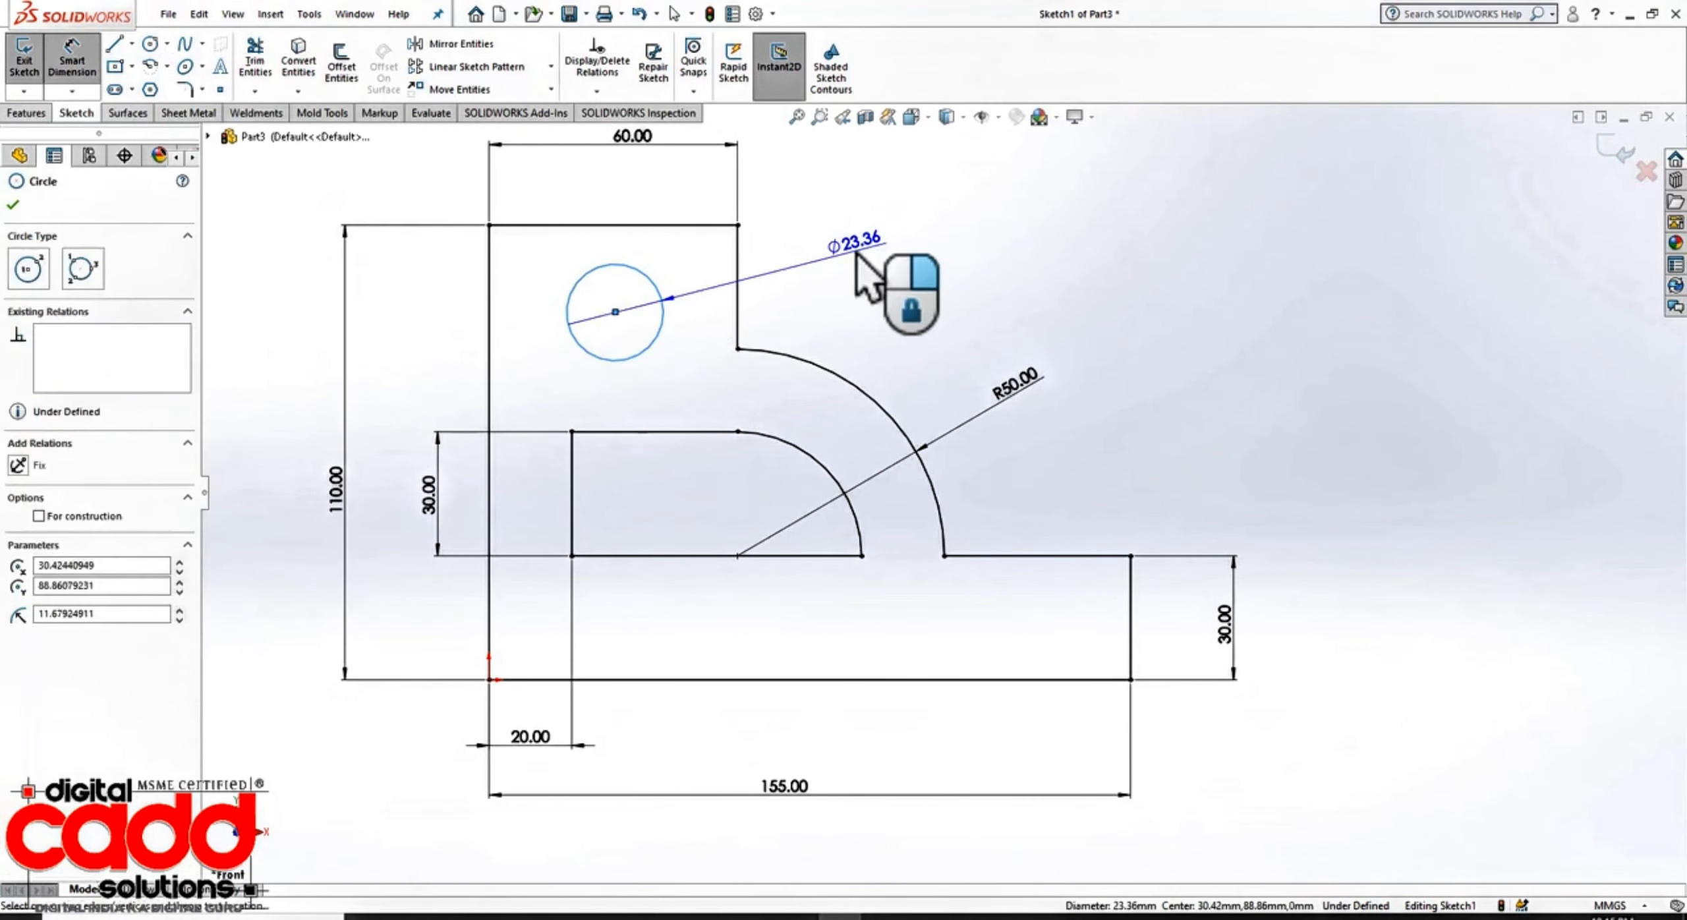
{"action": "left_click", "coordinate": [859, 255]}
{"action": "type", "text": "30"}
{"action": "key", "text": "Return"}
{"action": "key", "text": "Escape"}
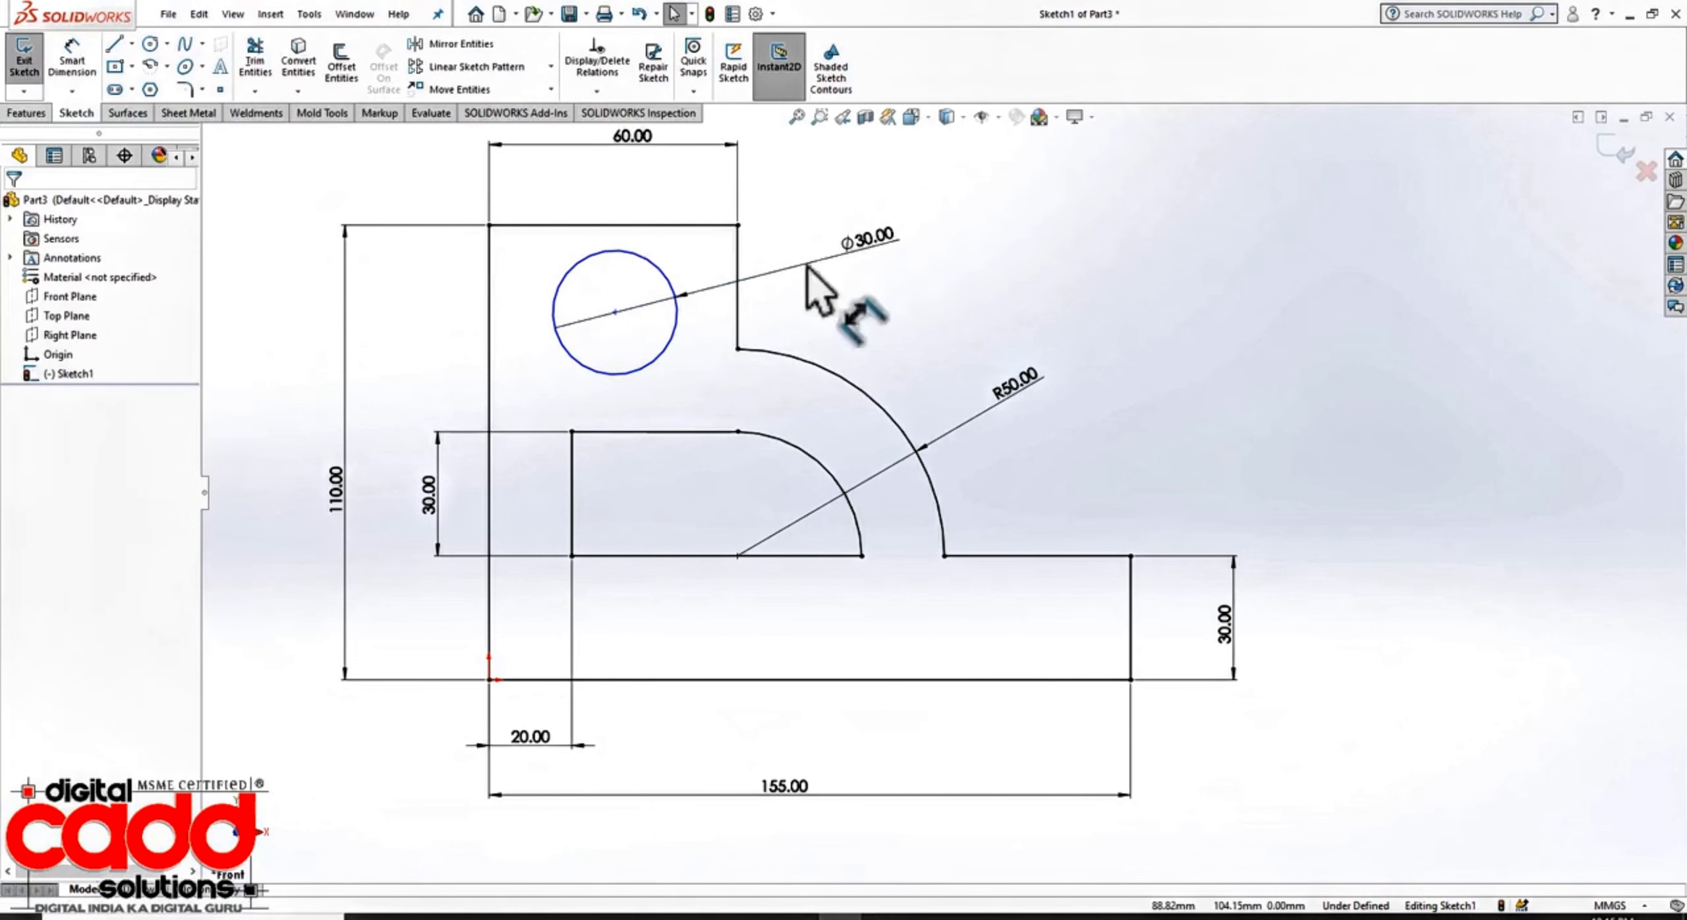
Step: Dimension the distance from the profile's top edge down to the circle's centre as 30 mm
{"action": "scroll", "coordinate": [625, 198], "scroll_direction": "down", "scroll_amount": 2}
{"action": "left_click", "coordinate": [71, 60]}
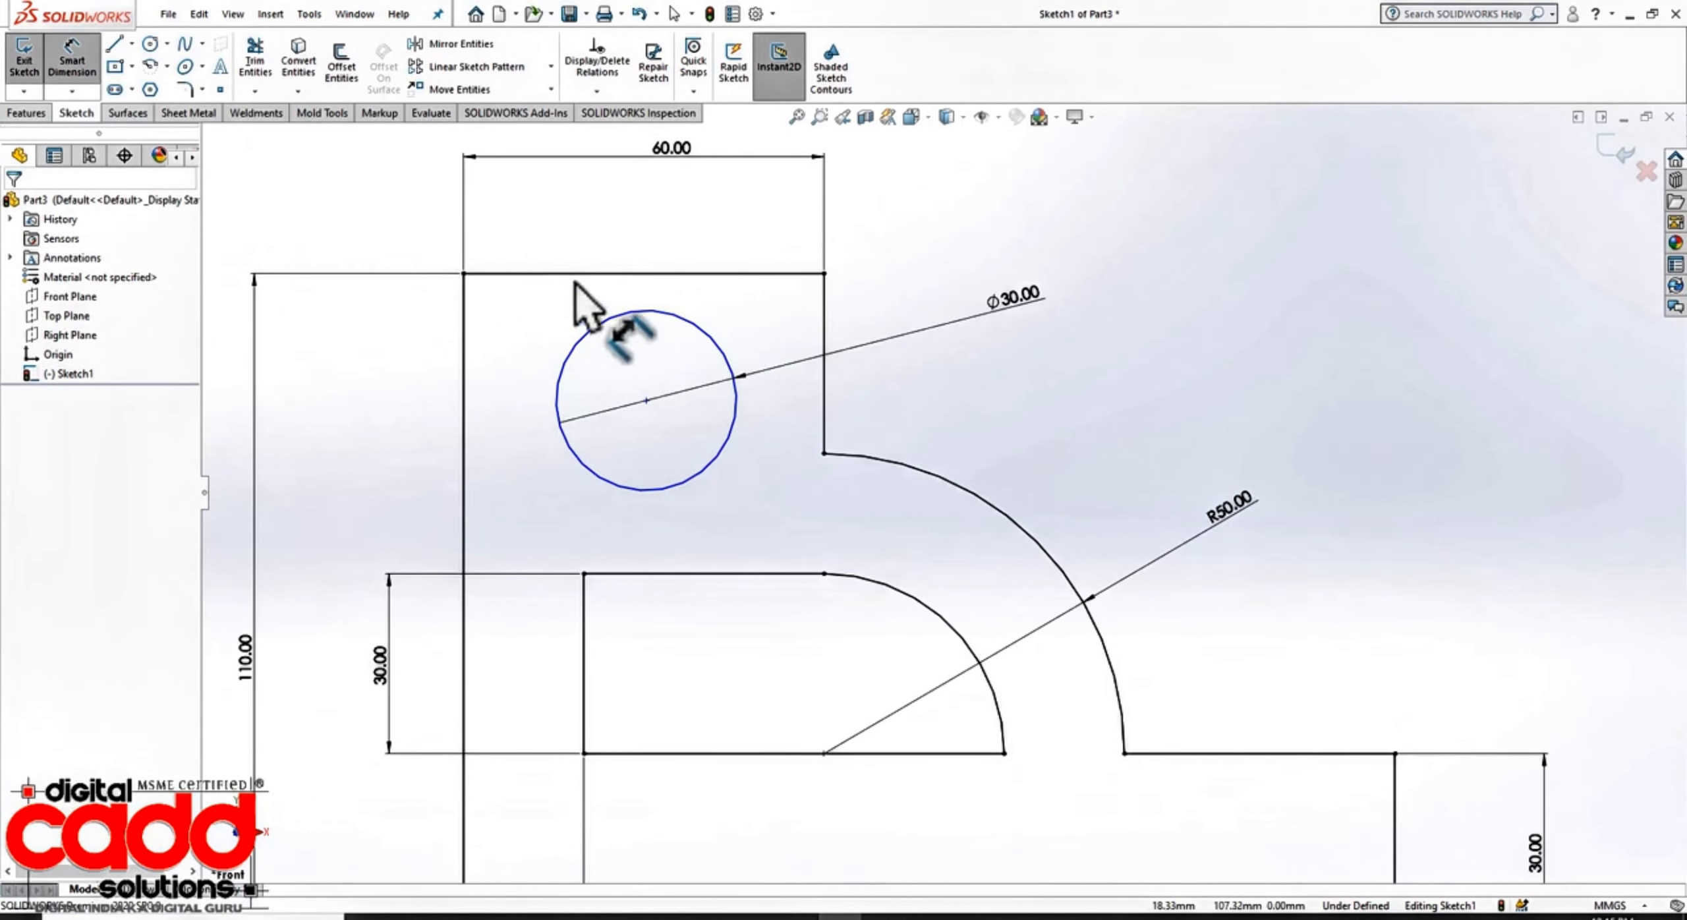
{"action": "left_click", "coordinate": [647, 400]}
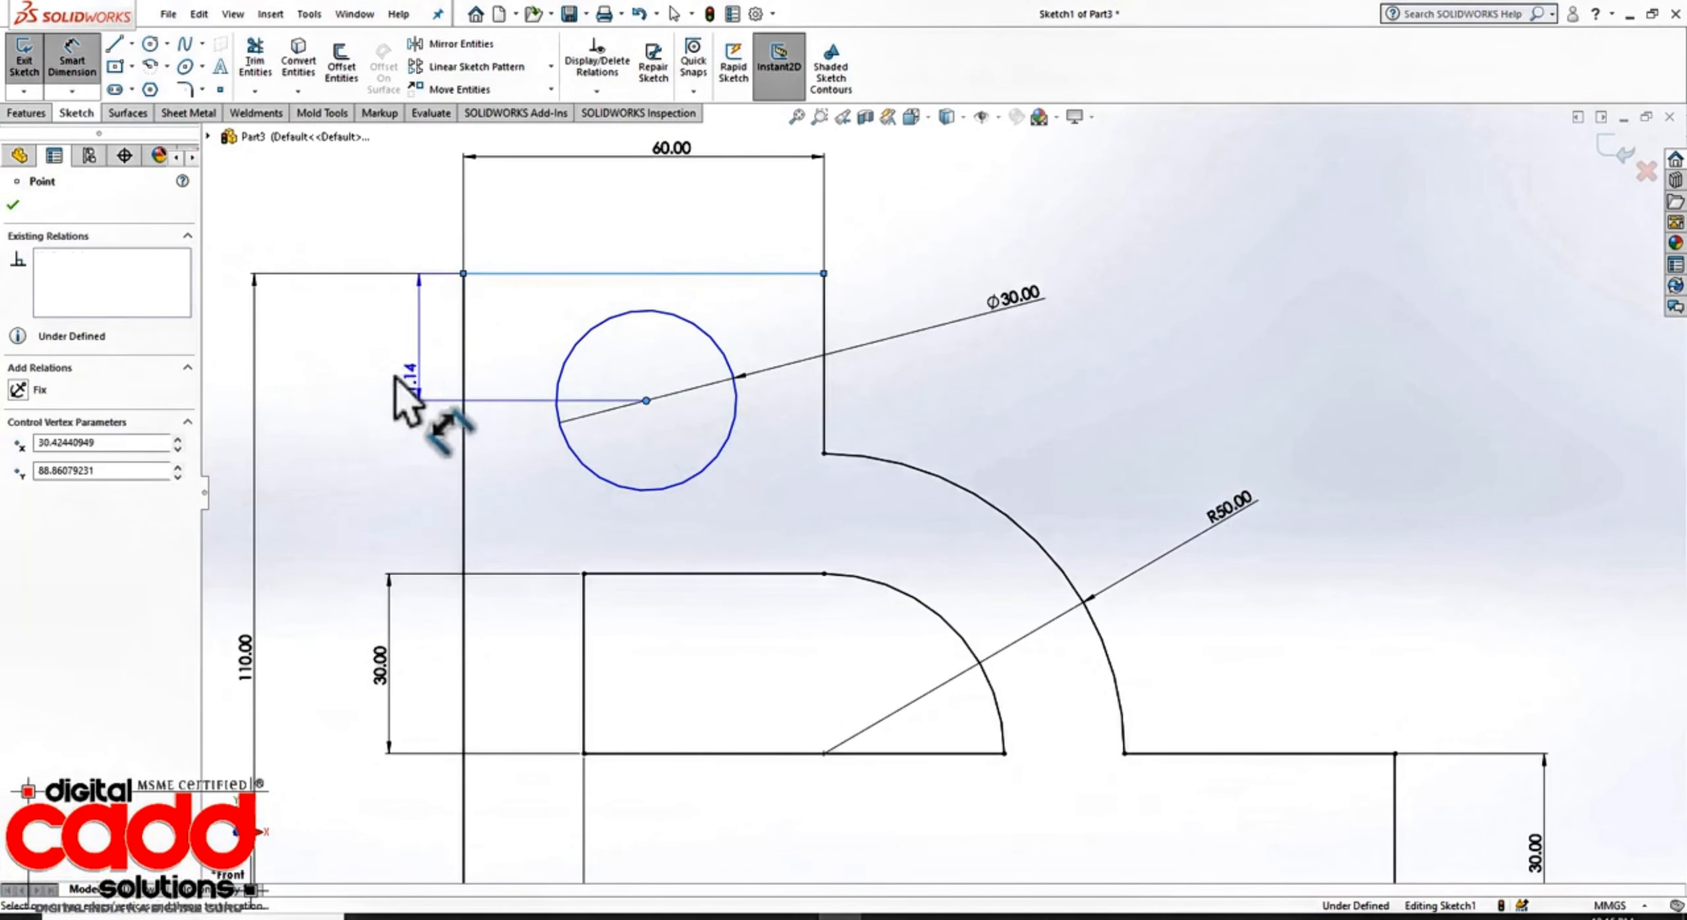
{"action": "left_click", "coordinate": [379, 389]}
{"action": "type", "text": "30"}
{"action": "key", "text": "Return"}
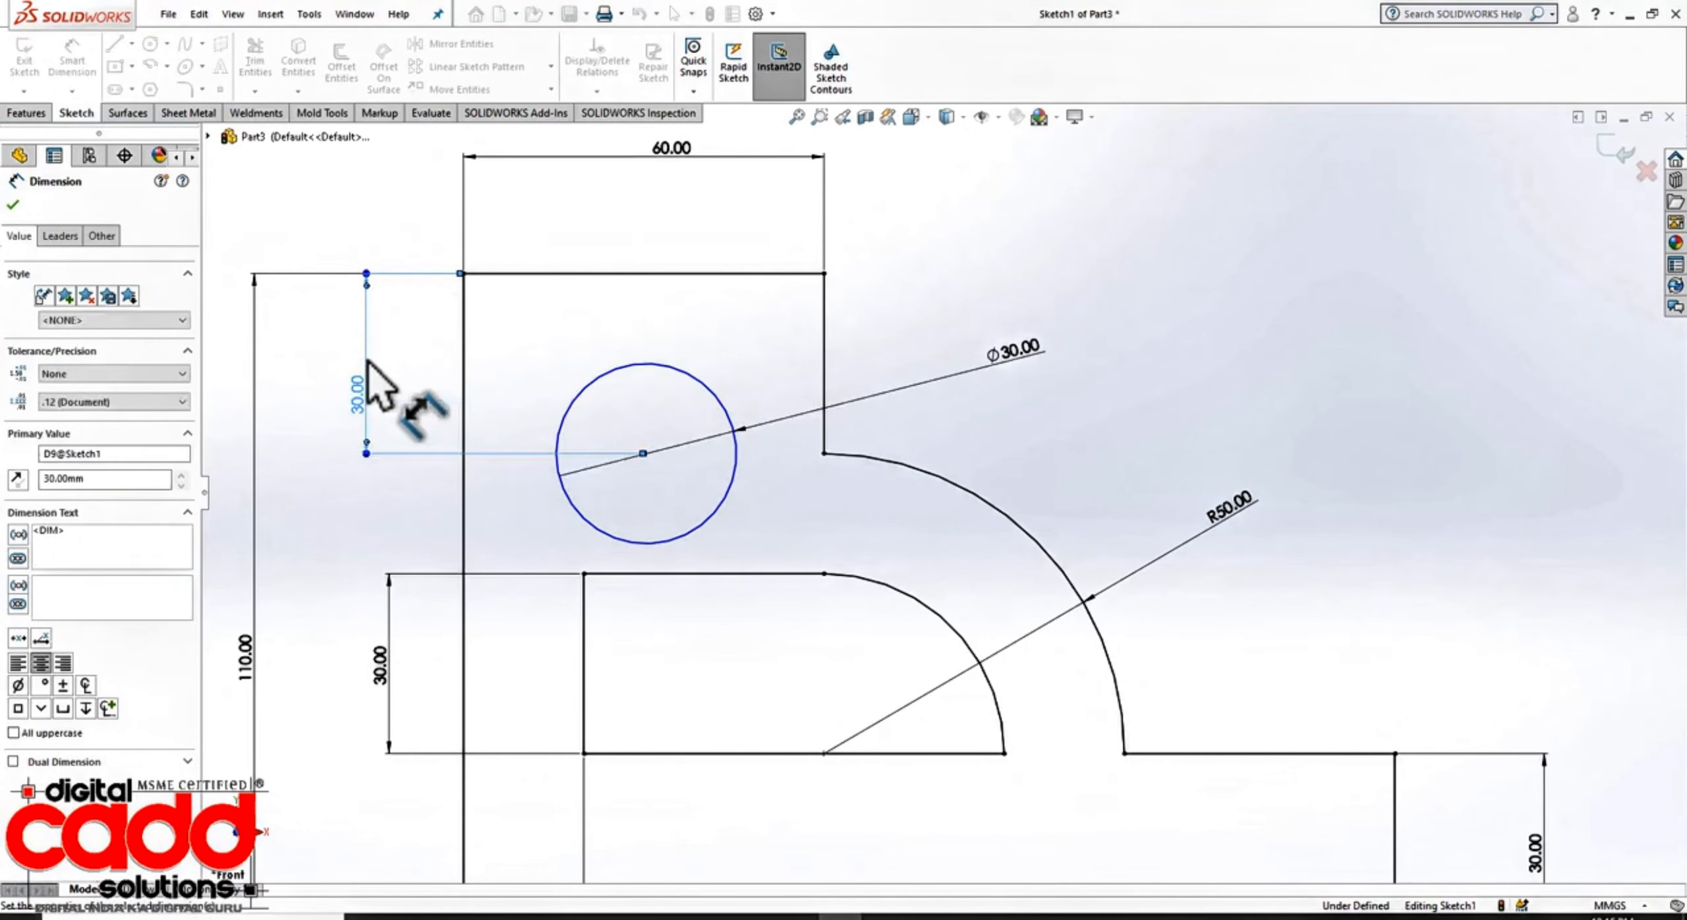
{"action": "key", "text": "Escape"}
Step: Add a vertical relation between the circle's centre and the midpoint of the profile's top edge
{"action": "left_click", "coordinate": [646, 453]}
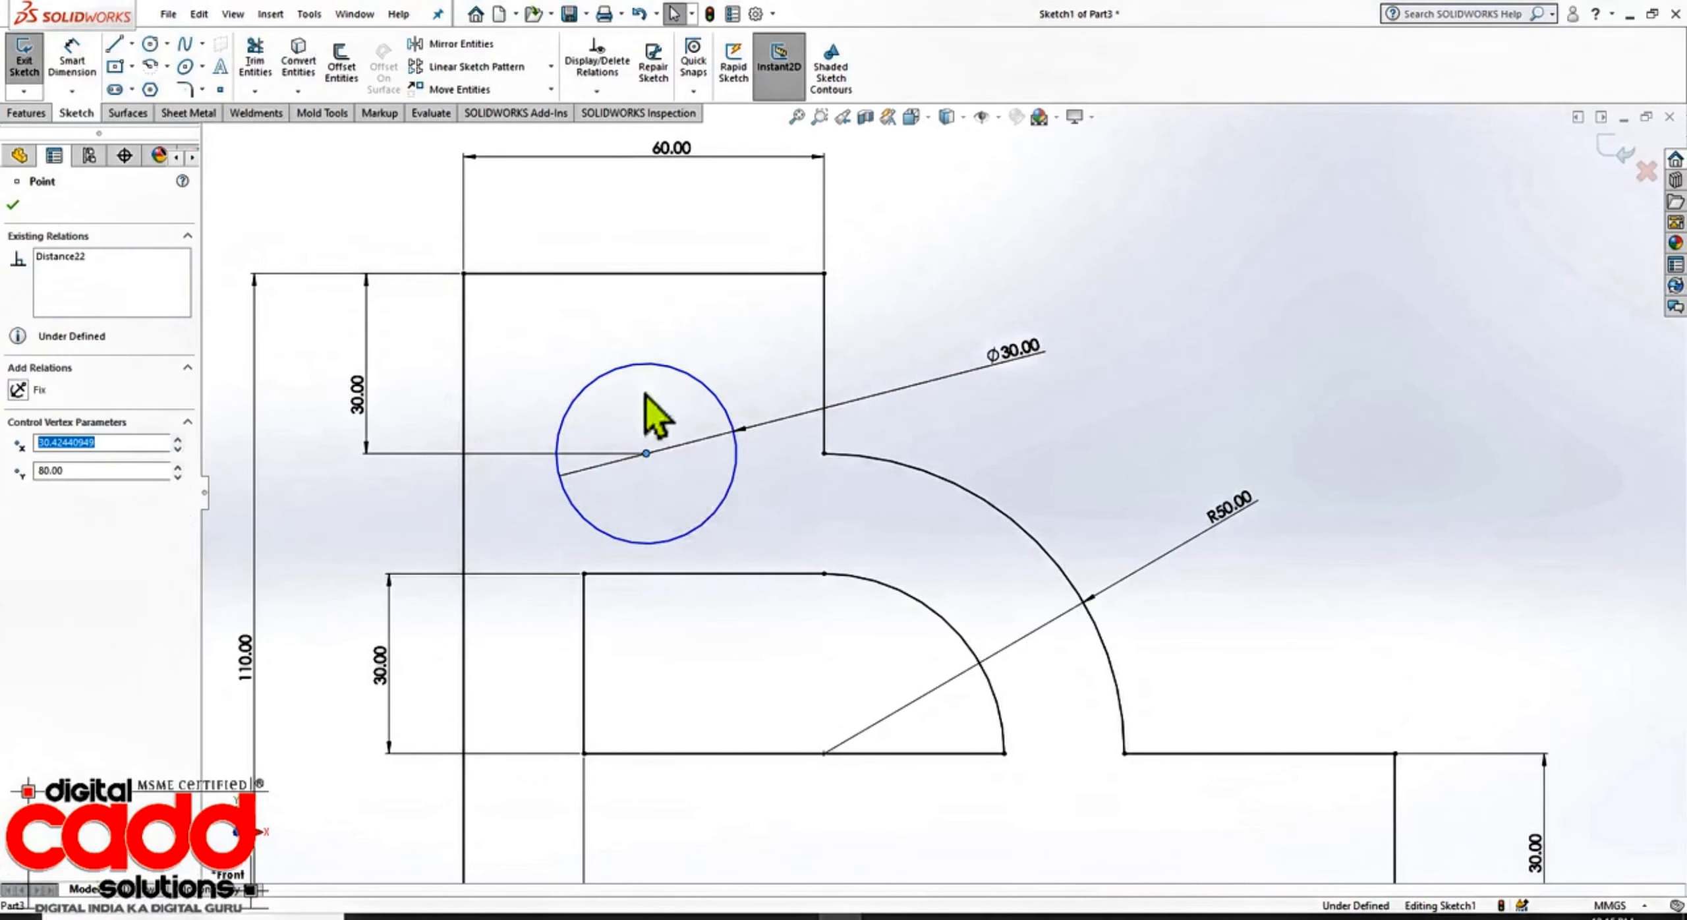
{"action": "left_click", "coordinate": [644, 273], "text": "ctrl"}
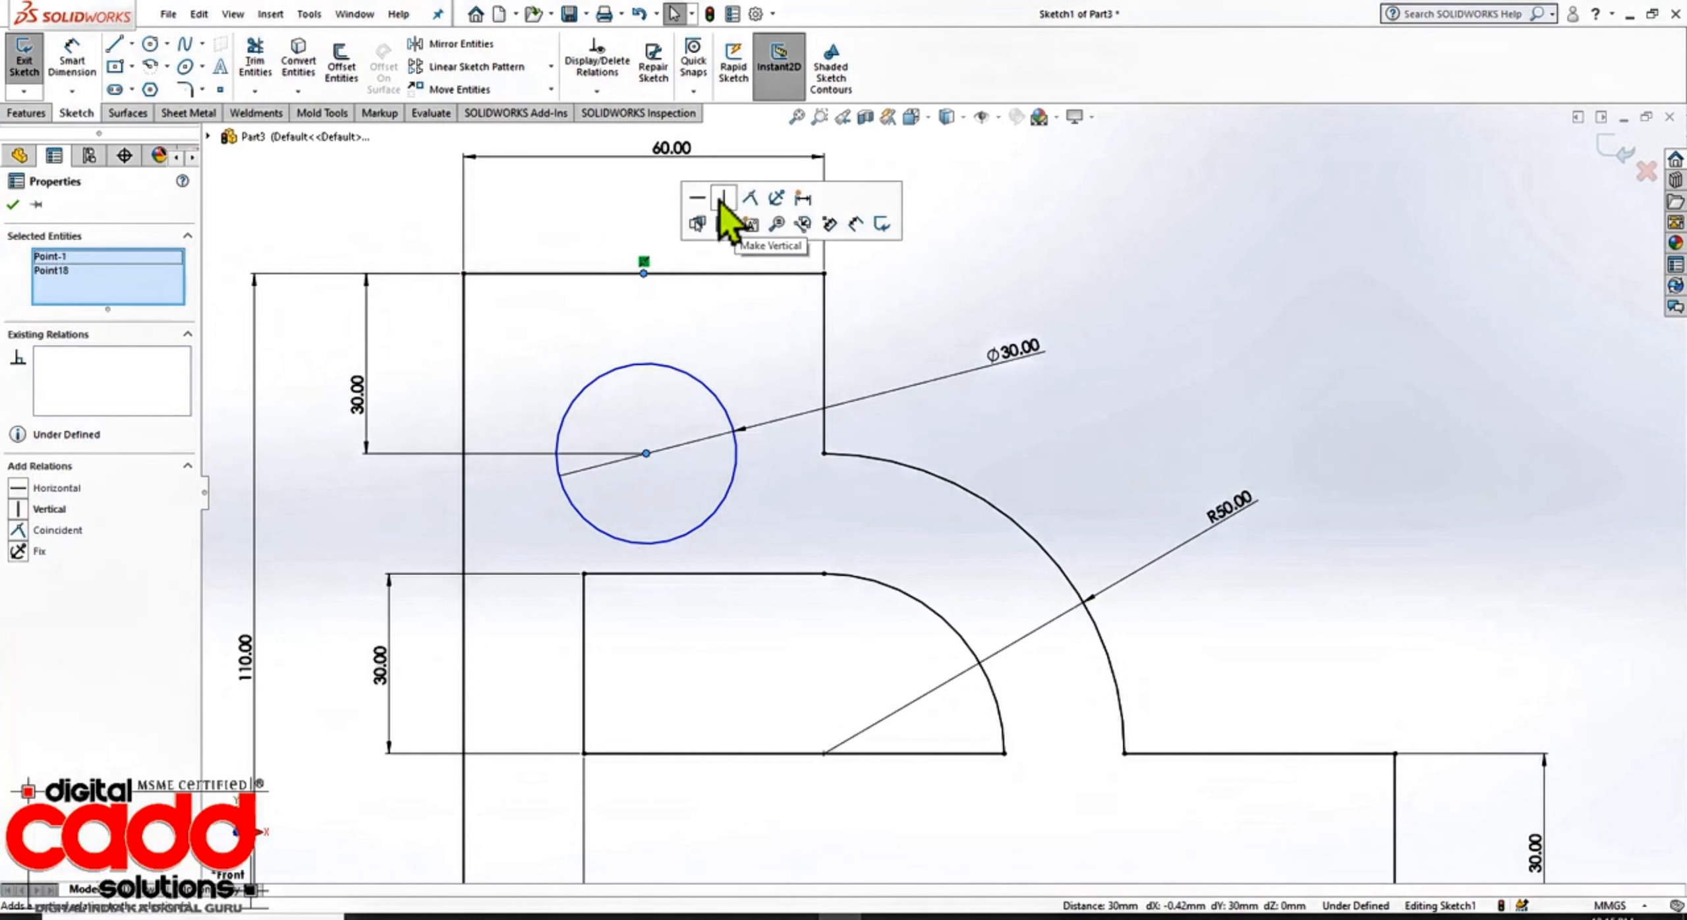
{"action": "left_click", "coordinate": [721, 199]}
{"action": "left_click", "coordinate": [708, 358]}
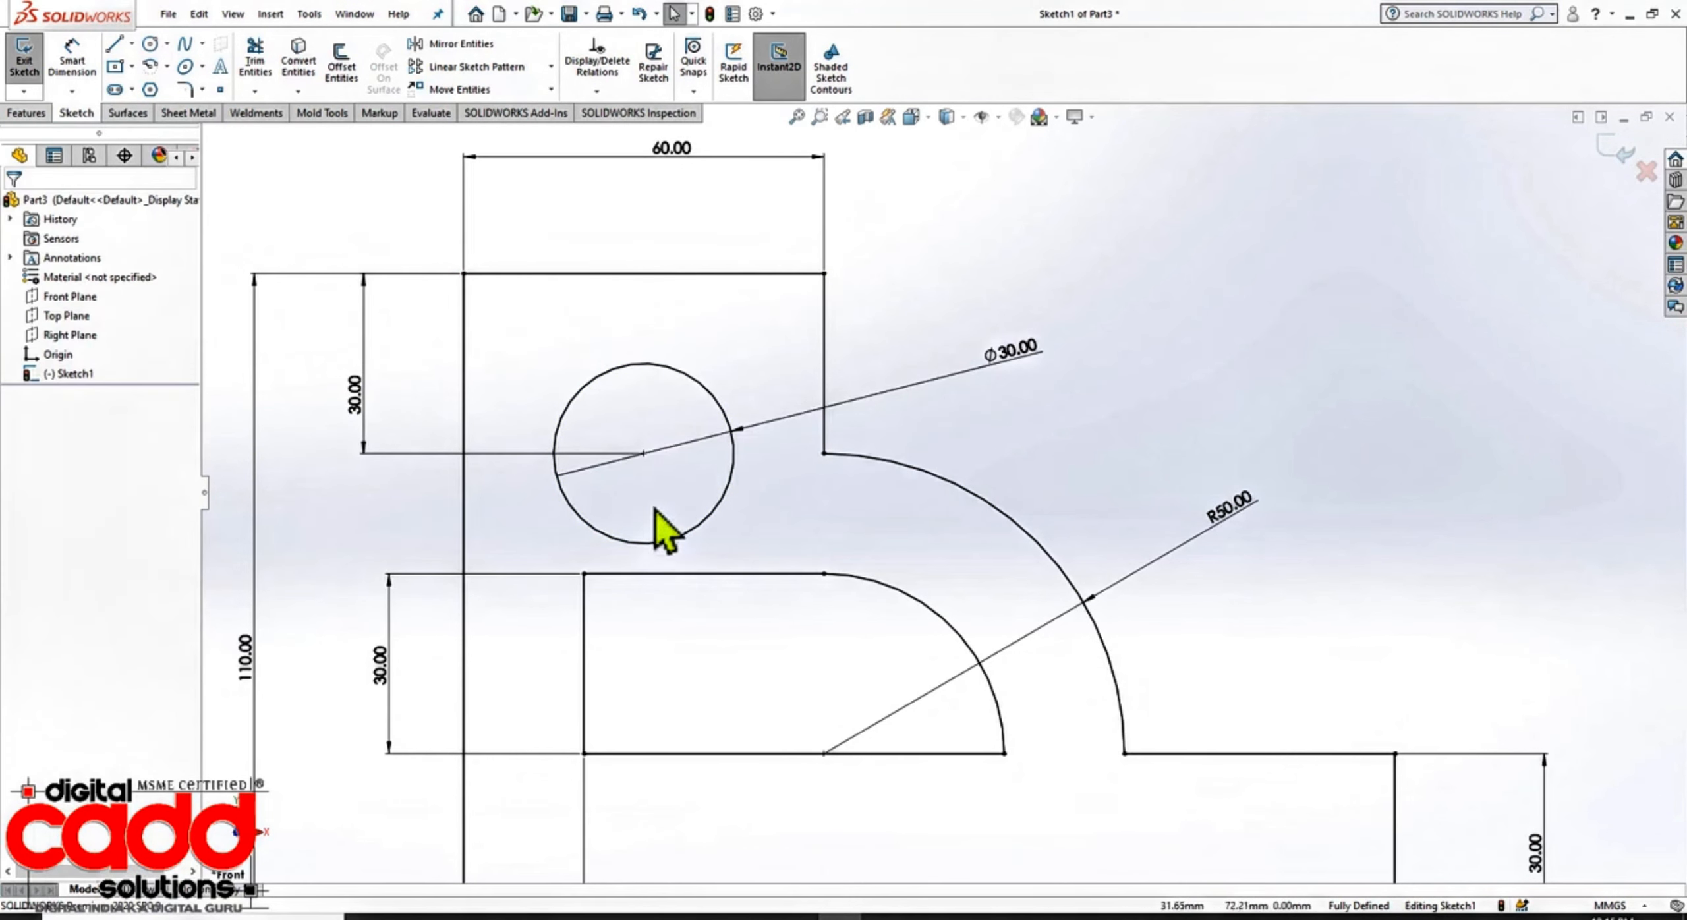
Step: Move the 60 mm width dimension closer to the profile's top edge and switch back to the PDF drawing
{"action": "left_click_drag", "start_coordinate": [679, 158], "coordinate": [643, 244]}
{"action": "left_click", "coordinate": [647, 310]}
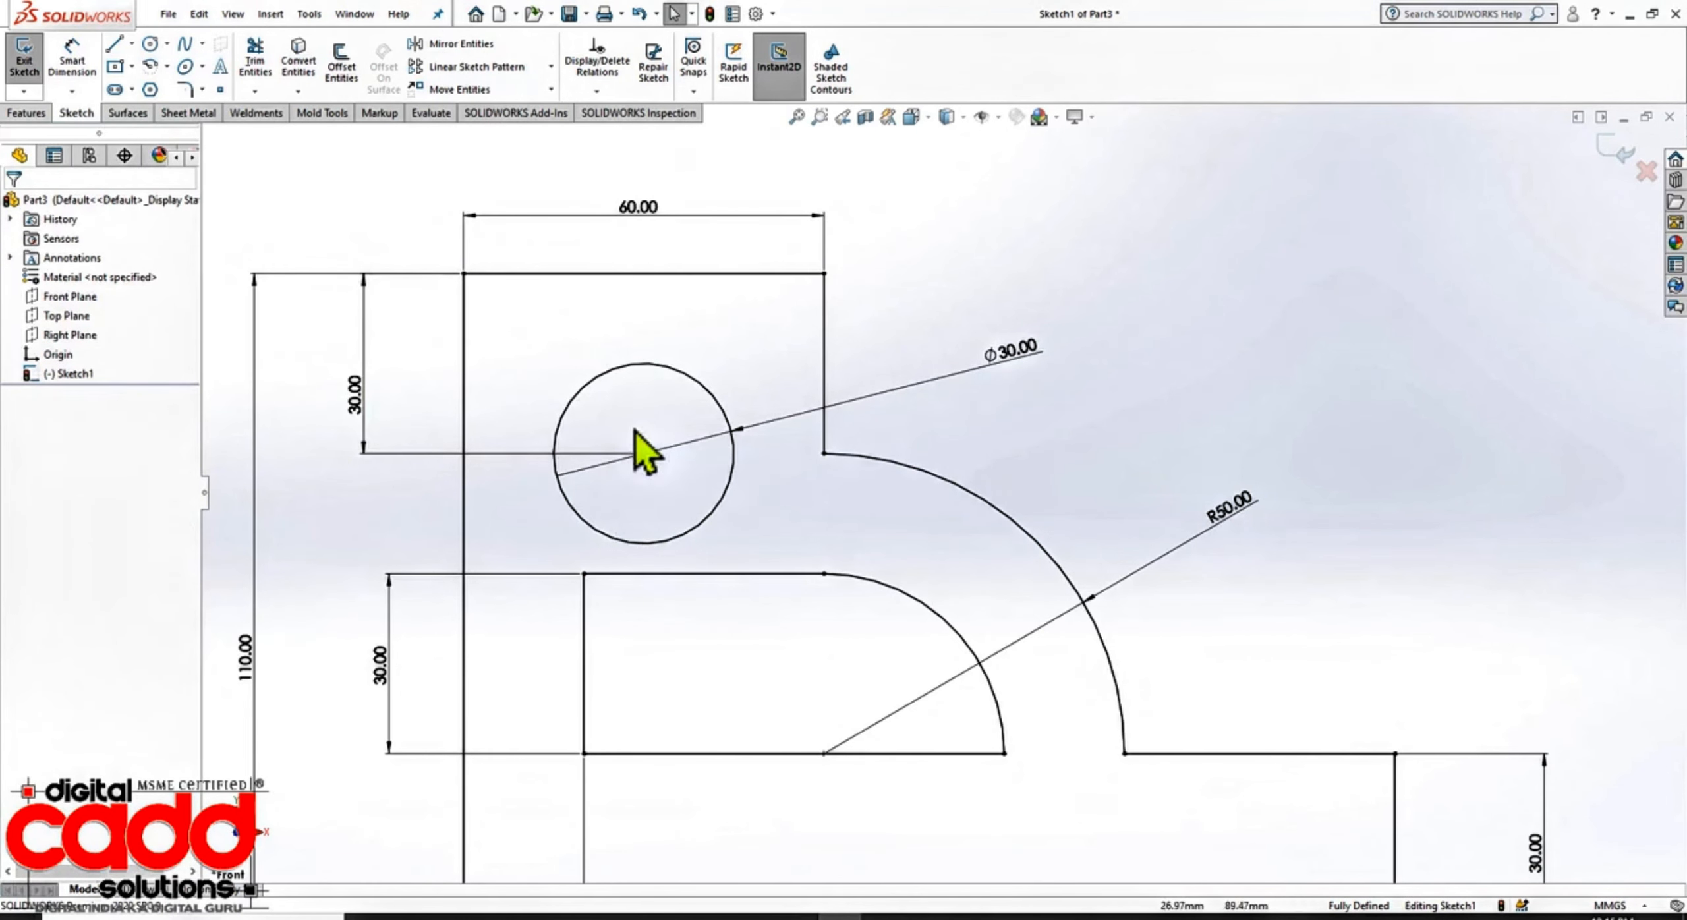
{"action": "key", "text": "f"}
{"action": "scroll", "coordinate": [1142, 707], "scroll_direction": "down", "scroll_amount": 2}
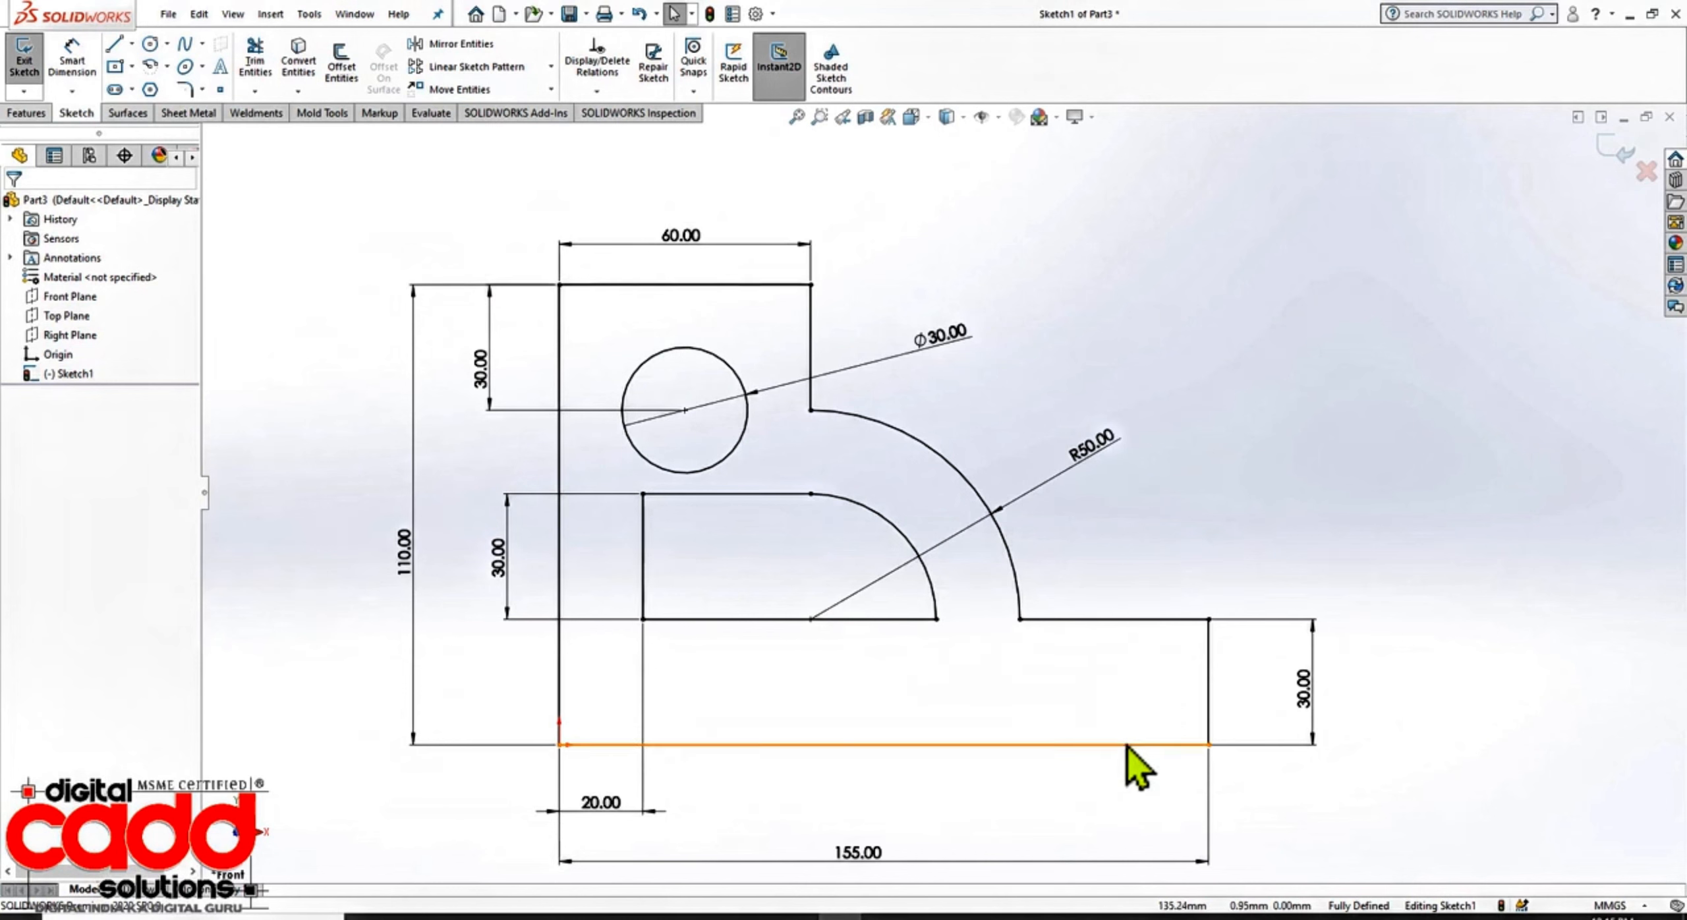
{"action": "left_click", "coordinate": [496, 918]}
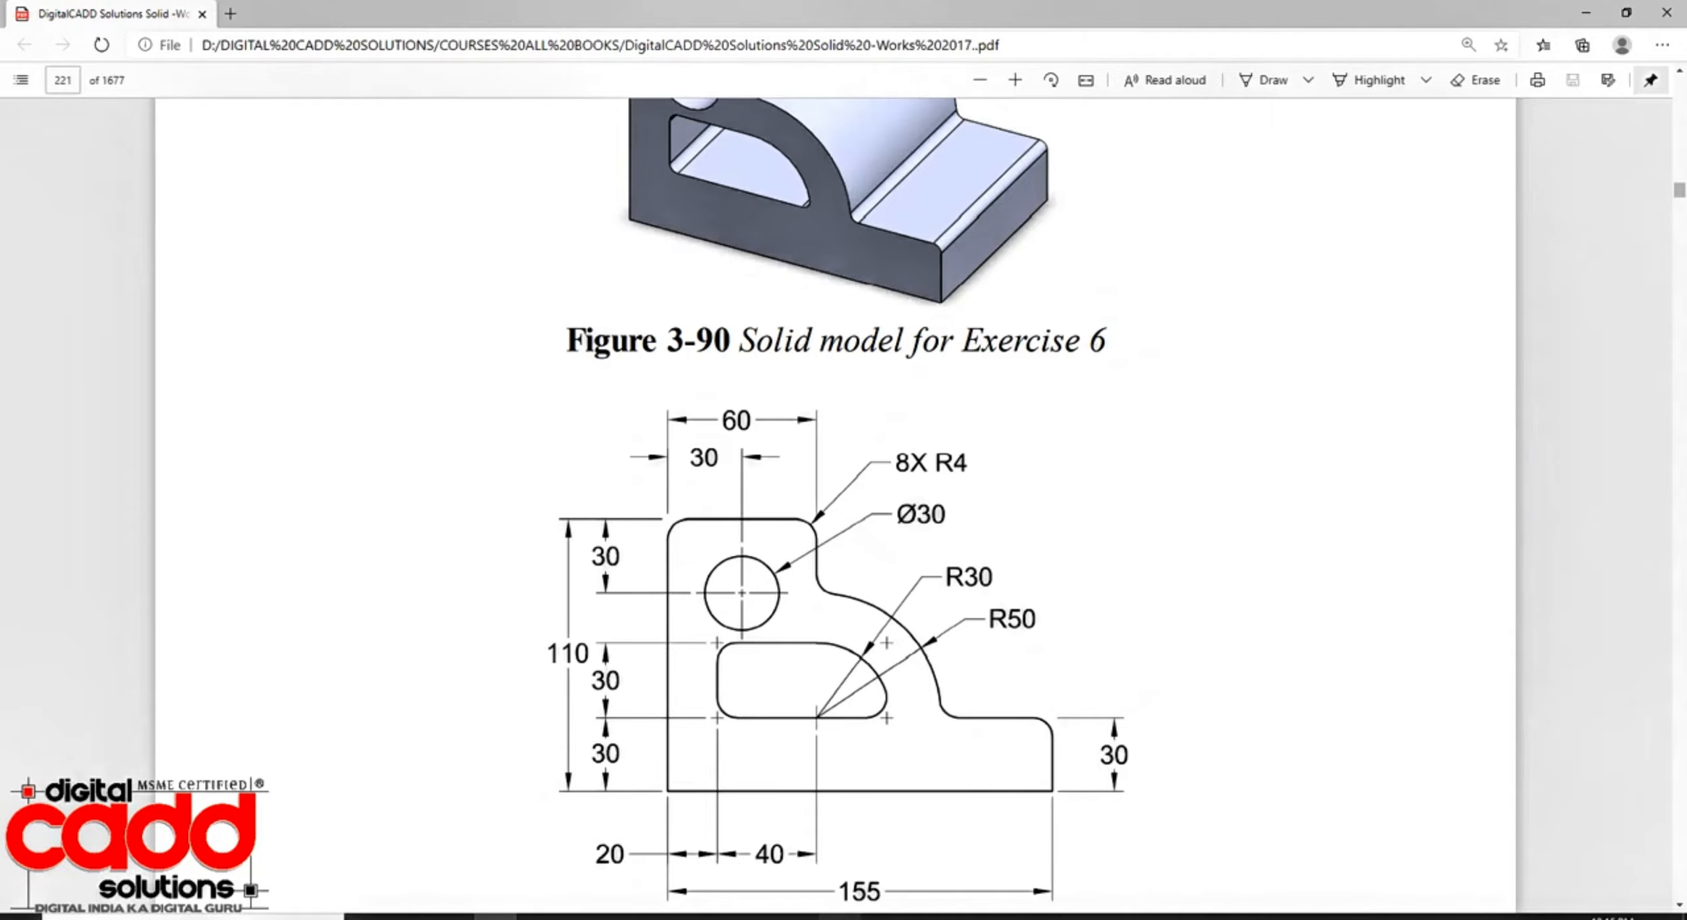
Step: Round the eight corners of the outer profile and inner opening marked in the PDF drawing with 4 mm sketch fillets
{"action": "left_click", "coordinate": [841, 917]}
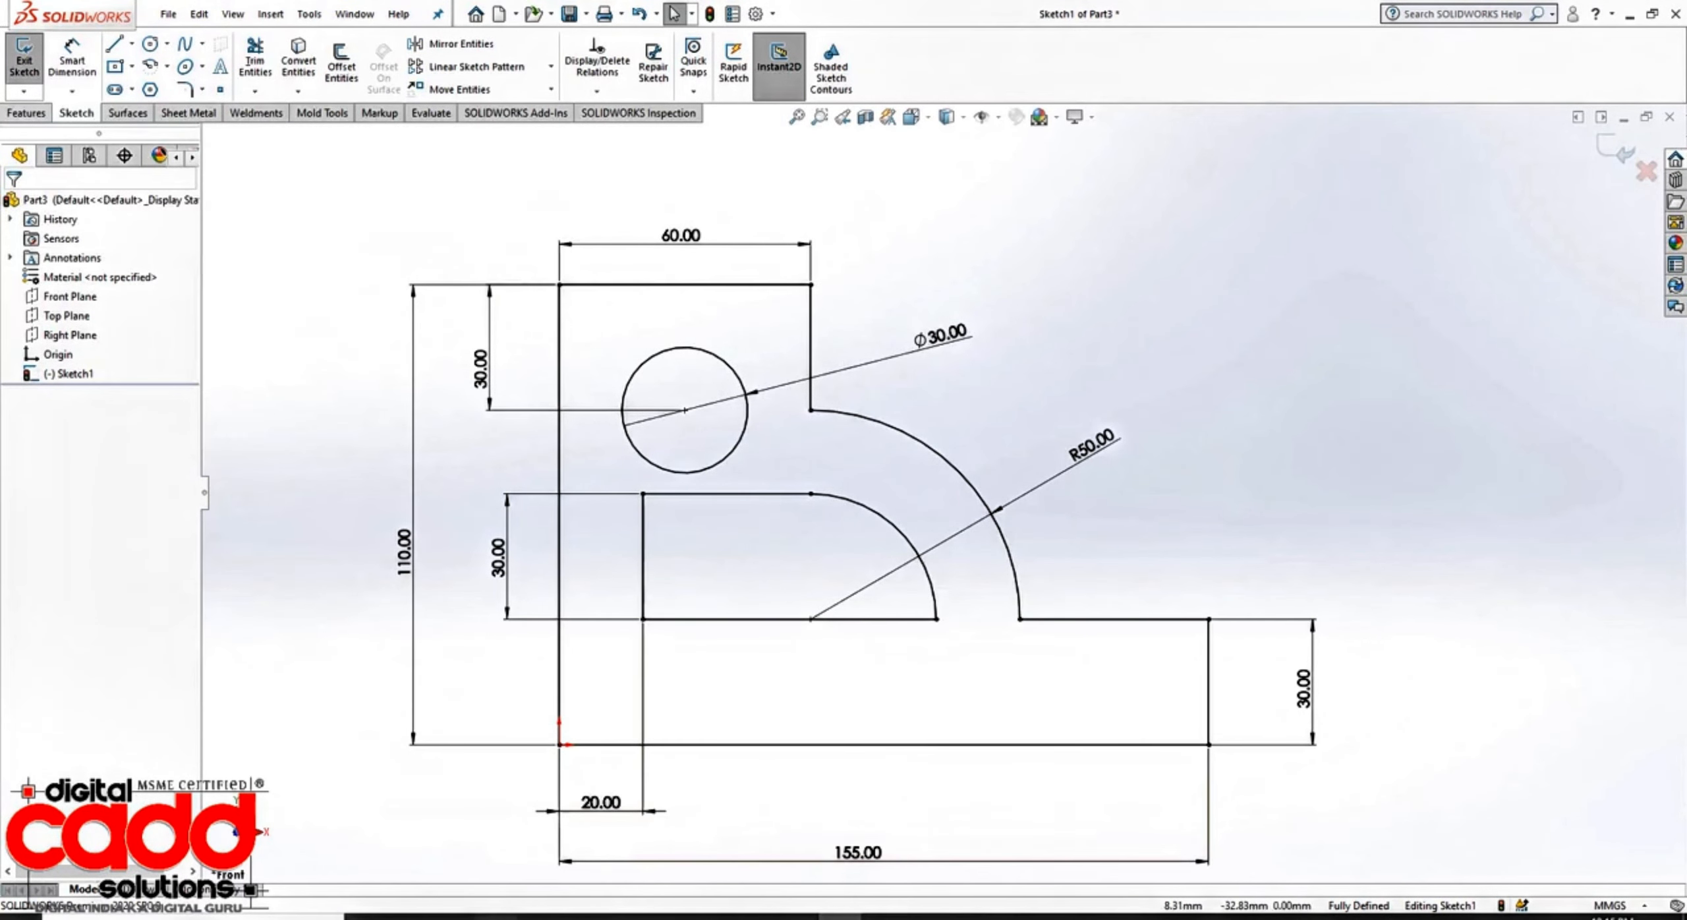
{"action": "left_click", "coordinate": [496, 917]}
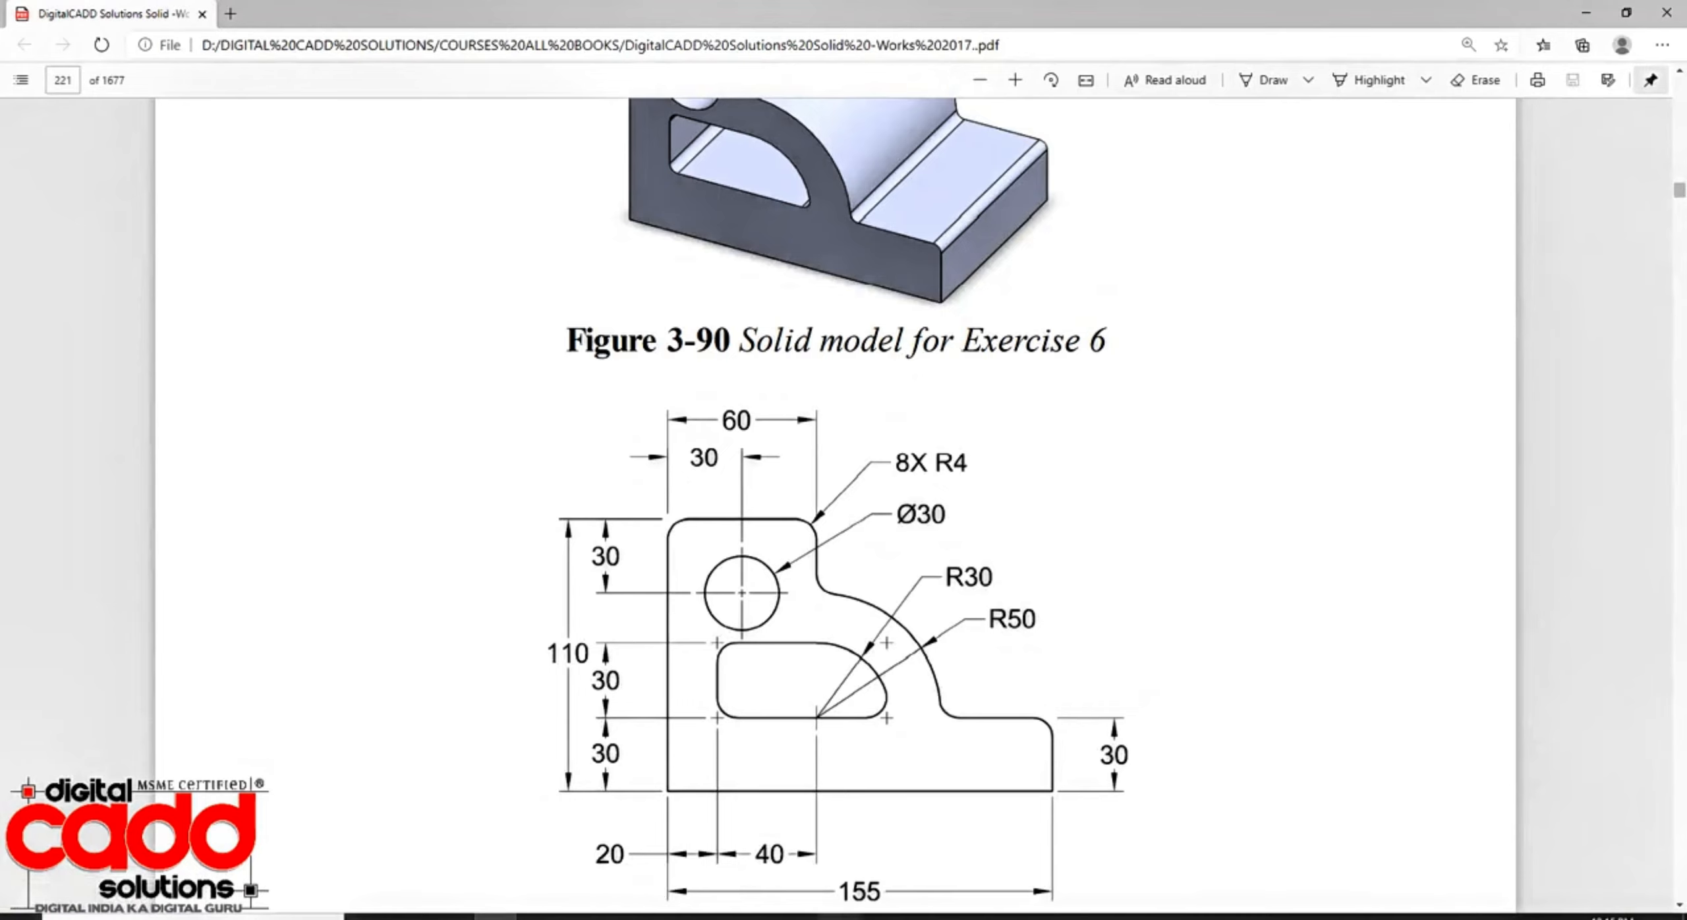
{"action": "left_click", "coordinate": [840, 918]}
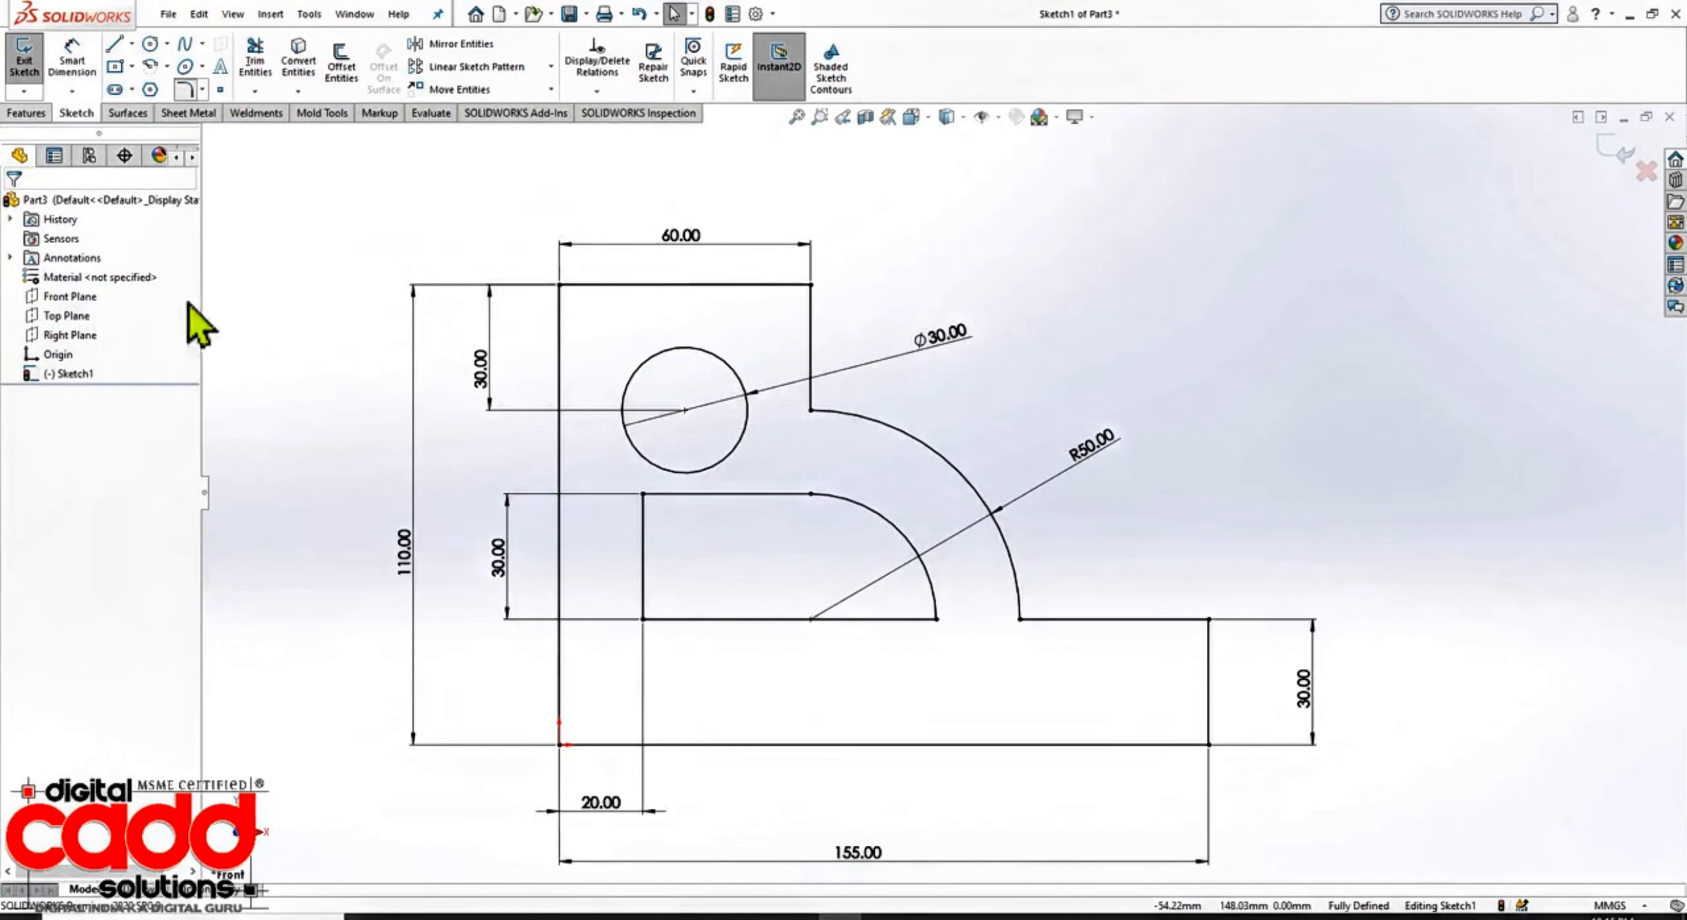
{"action": "left_click", "coordinate": [496, 917]}
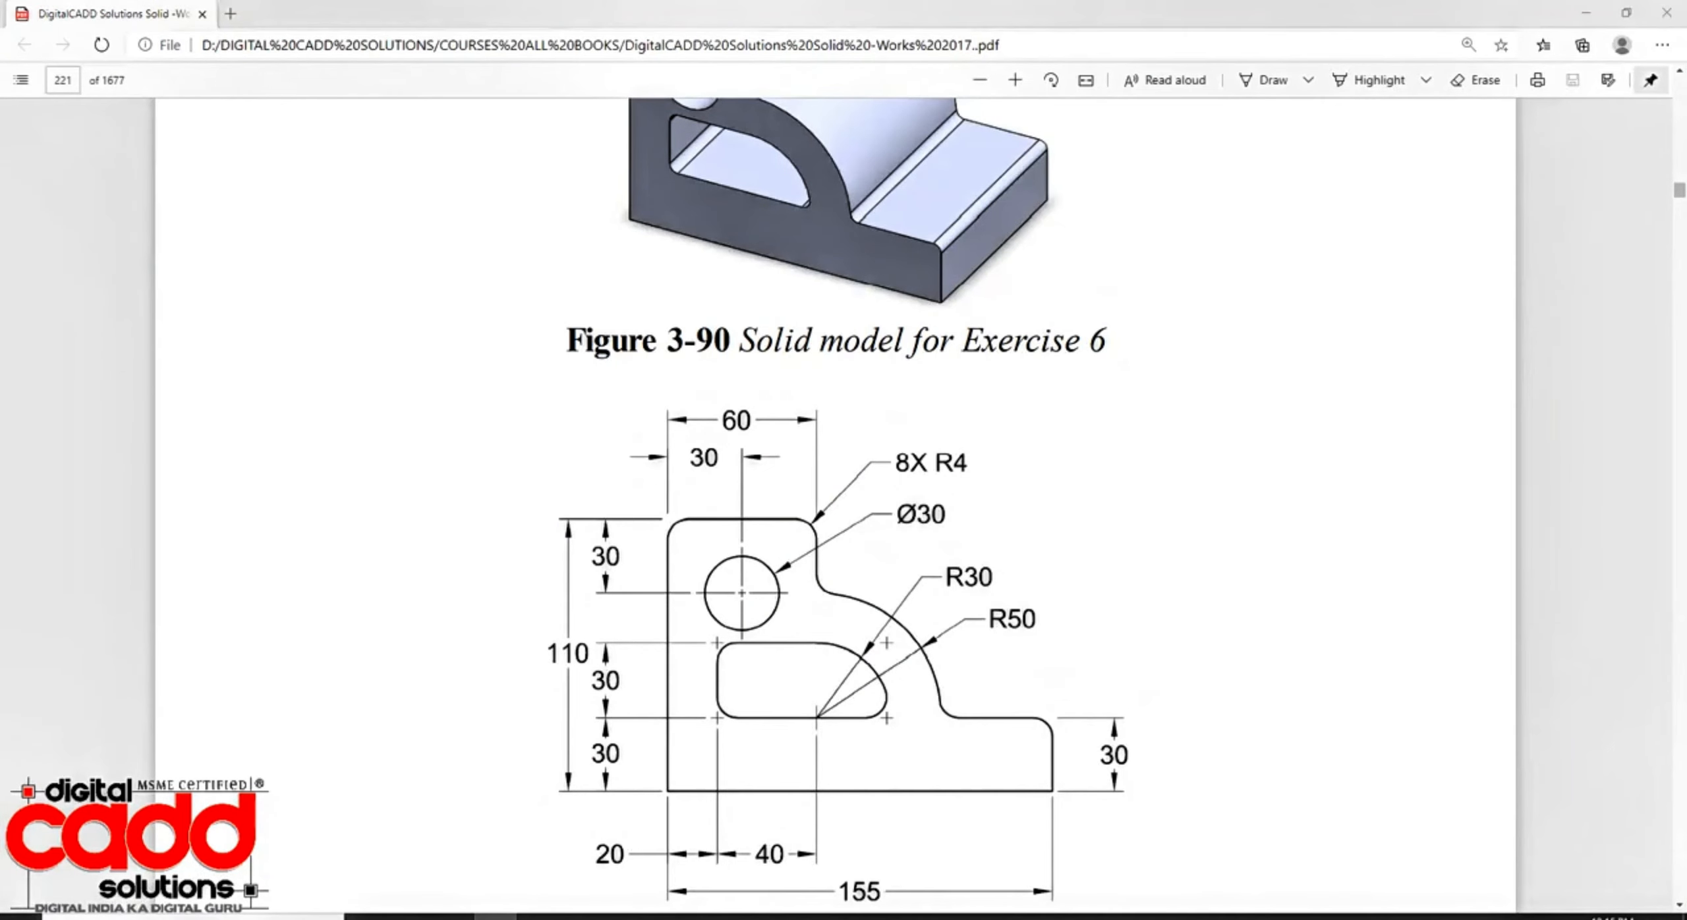
{"action": "left_click", "coordinate": [841, 917]}
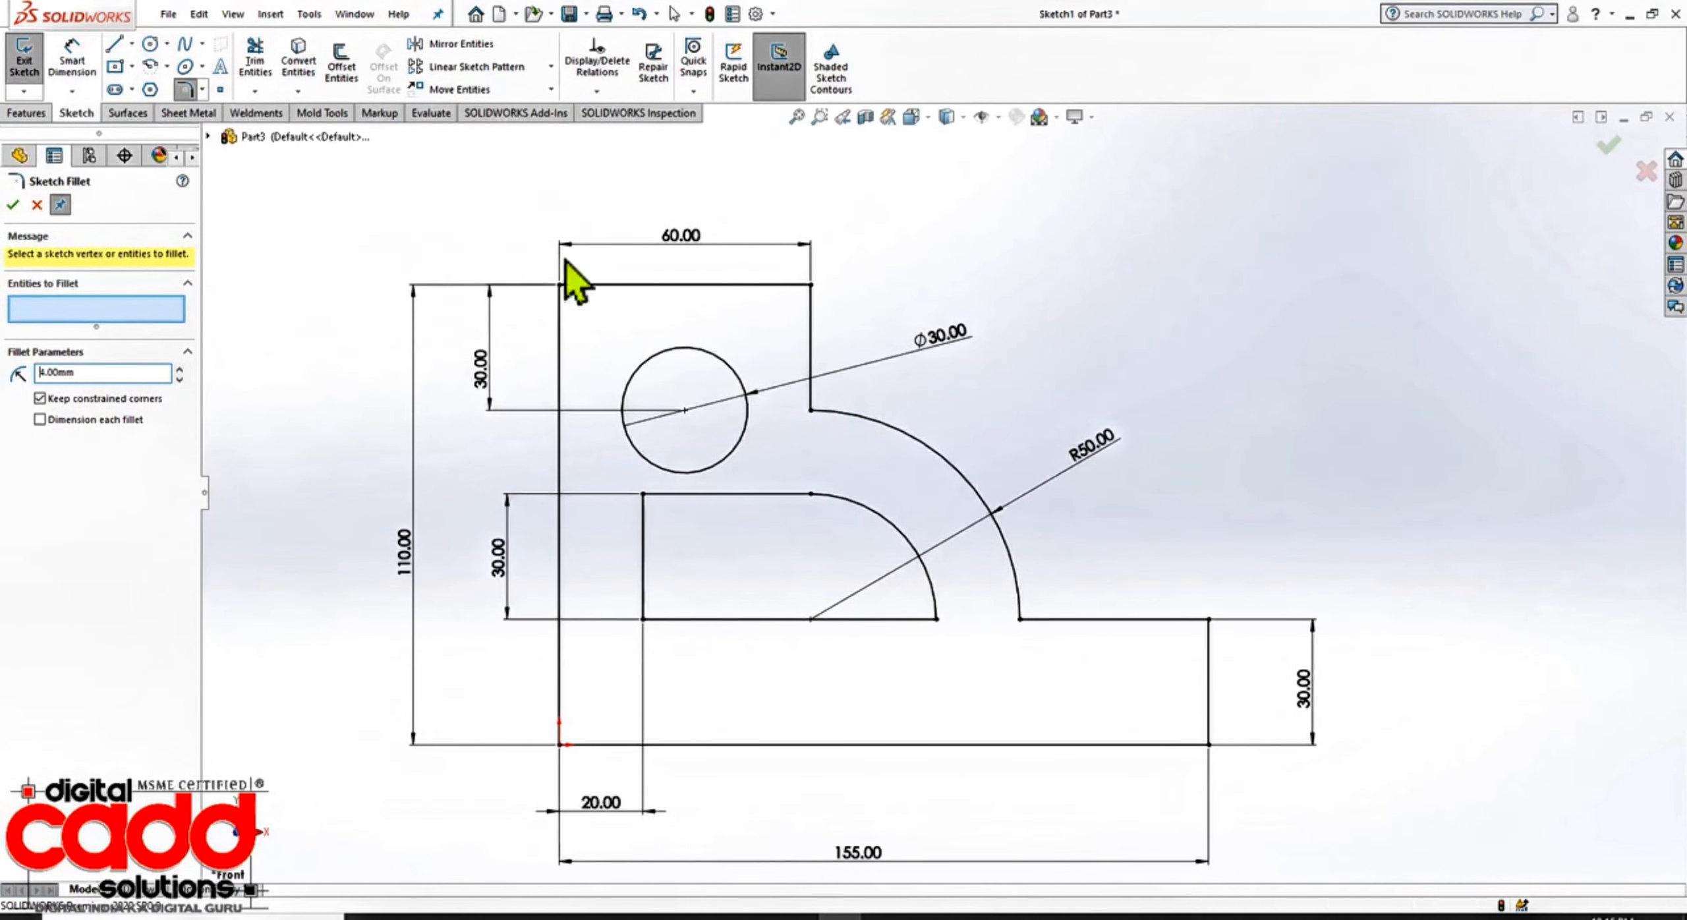
{"action": "mouse_move", "coordinate": [565, 260]}
{"action": "left_mouse_down"}
{"action": "mouse_move", "coordinate": [1092, 648]}
{"action": "mouse_move", "coordinate": [1243, 689]}
{"action": "left_mouse_up"}
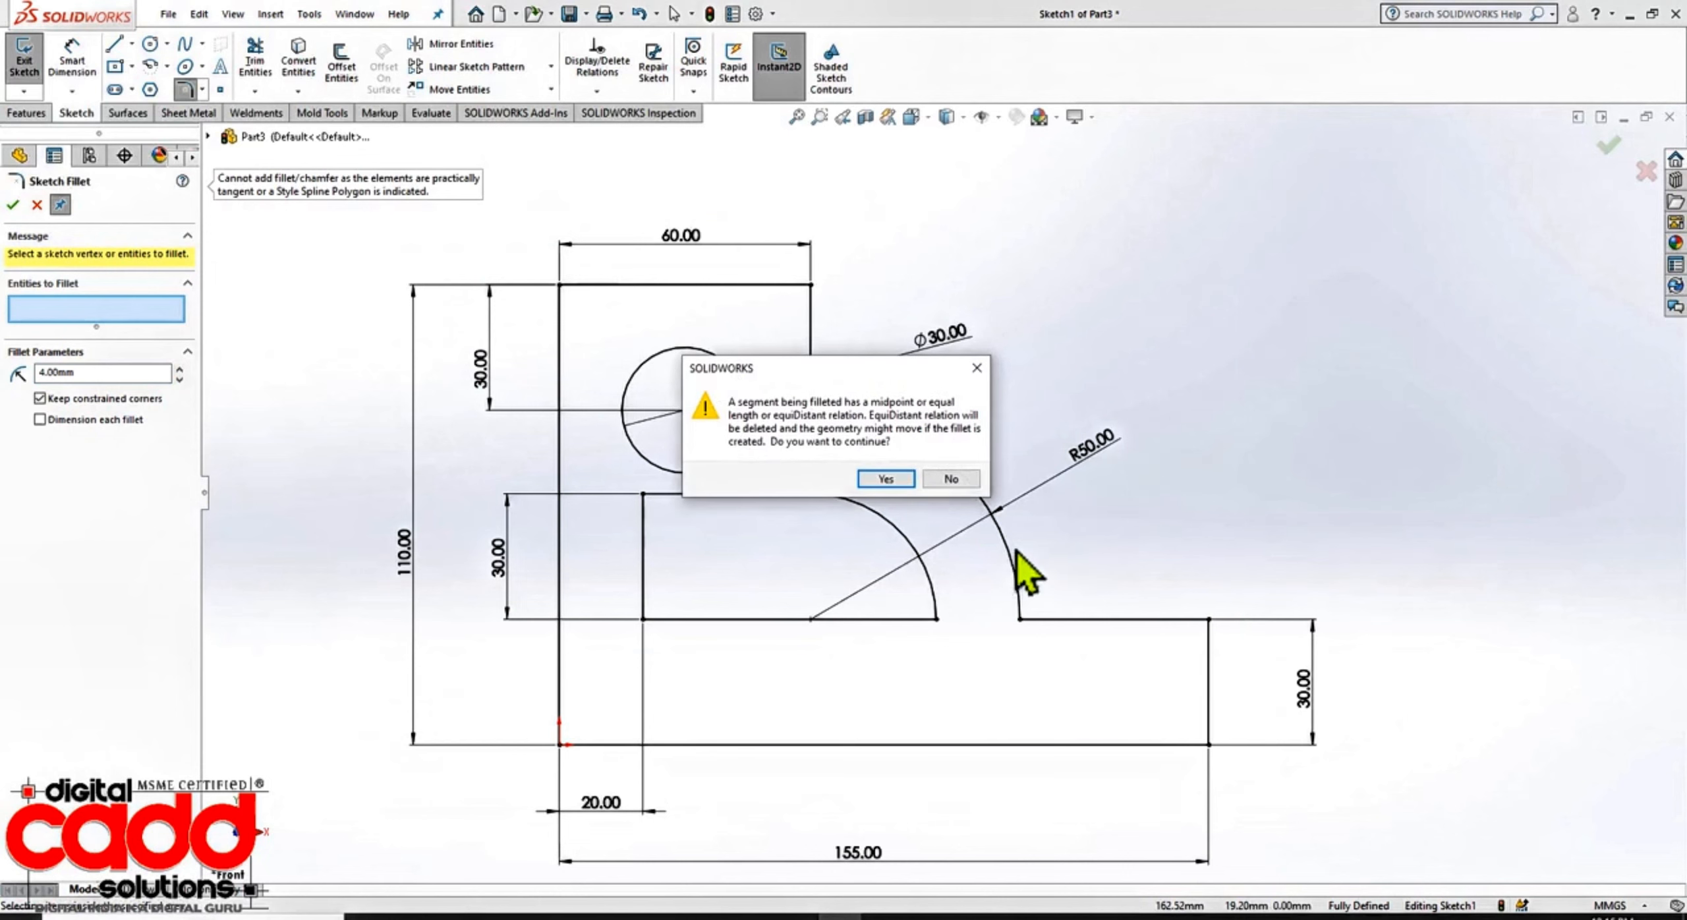
{"action": "left_click", "coordinate": [902, 483]}
{"action": "left_click", "coordinate": [902, 483]}
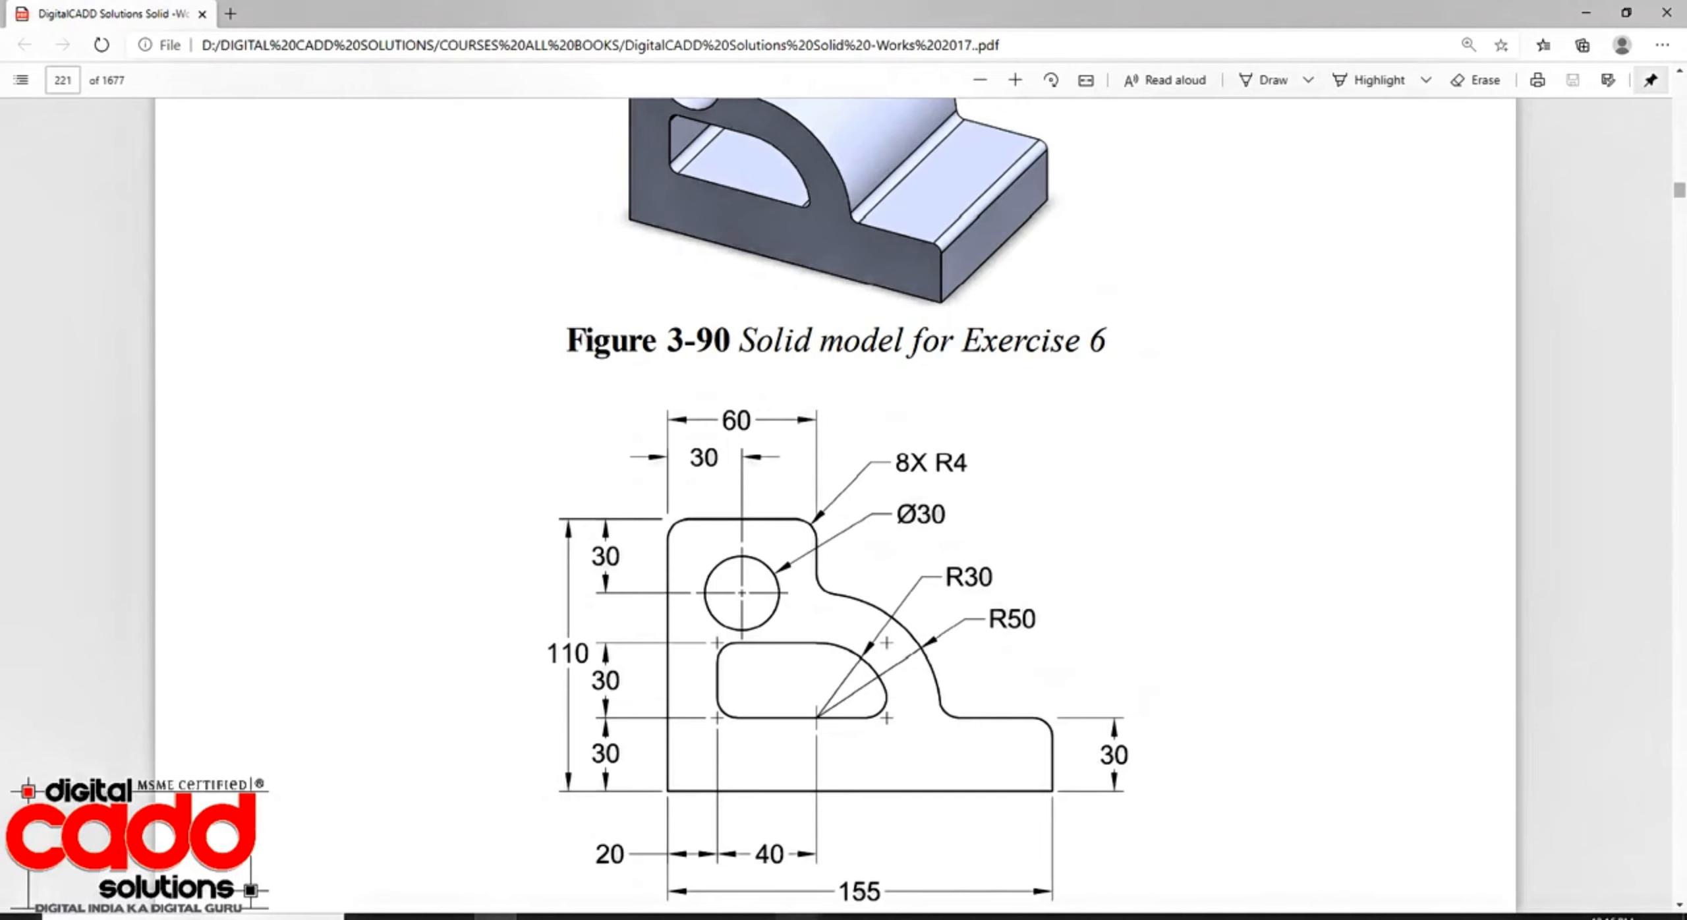
{"action": "left_click", "coordinate": [839, 916]}
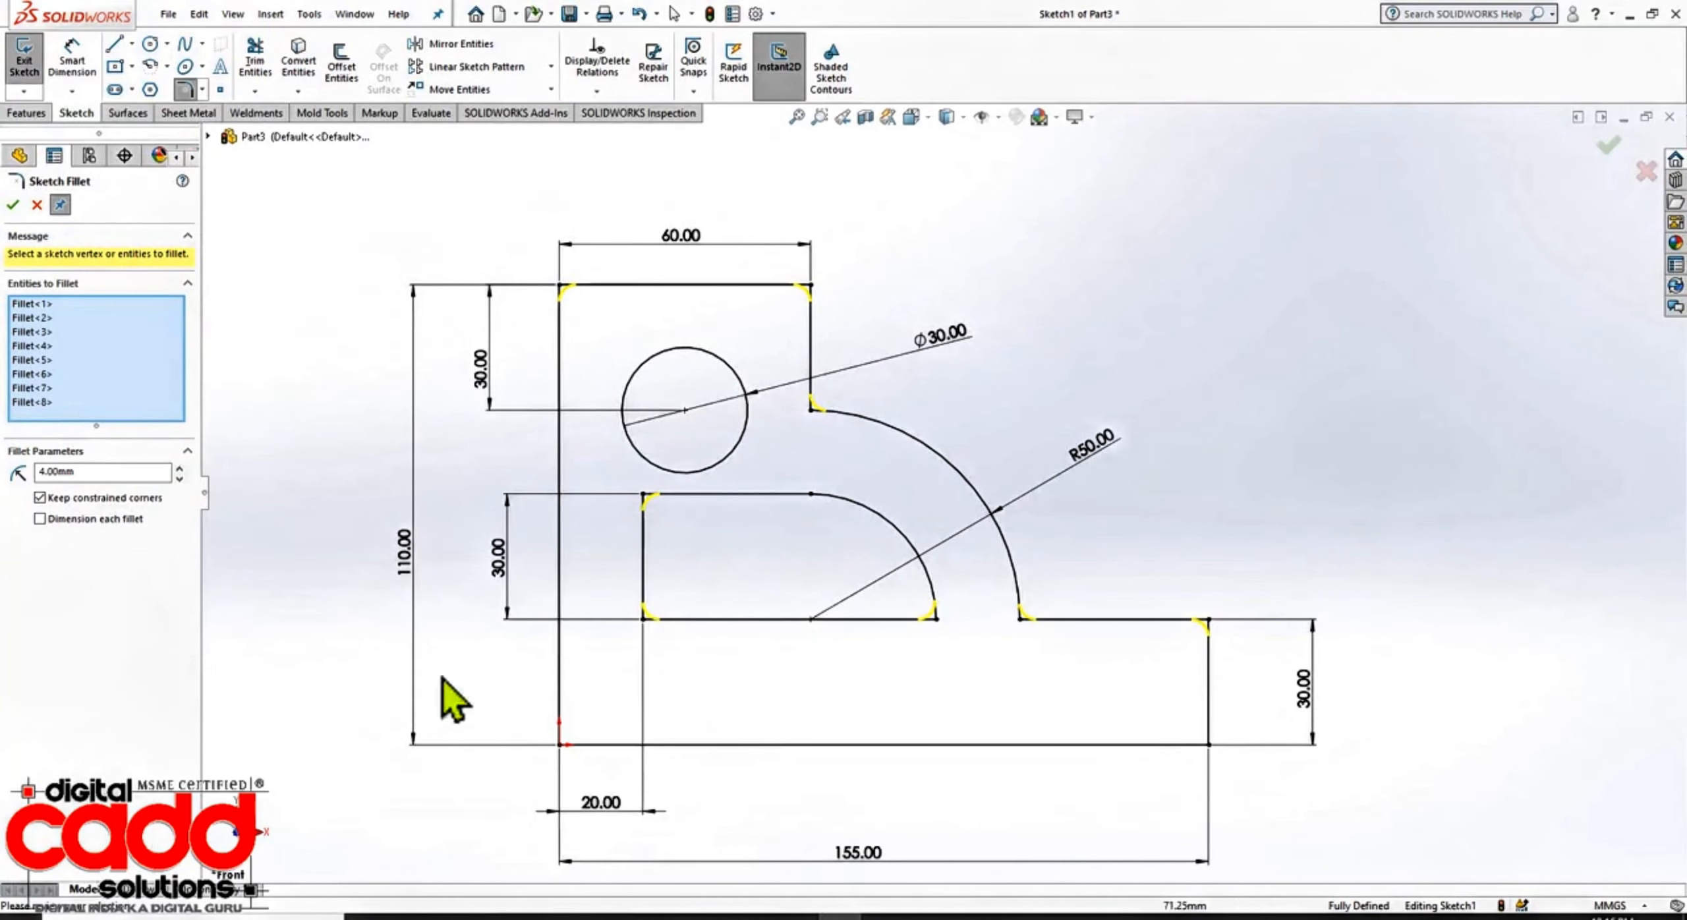
{"action": "left_click", "coordinate": [13, 206]}
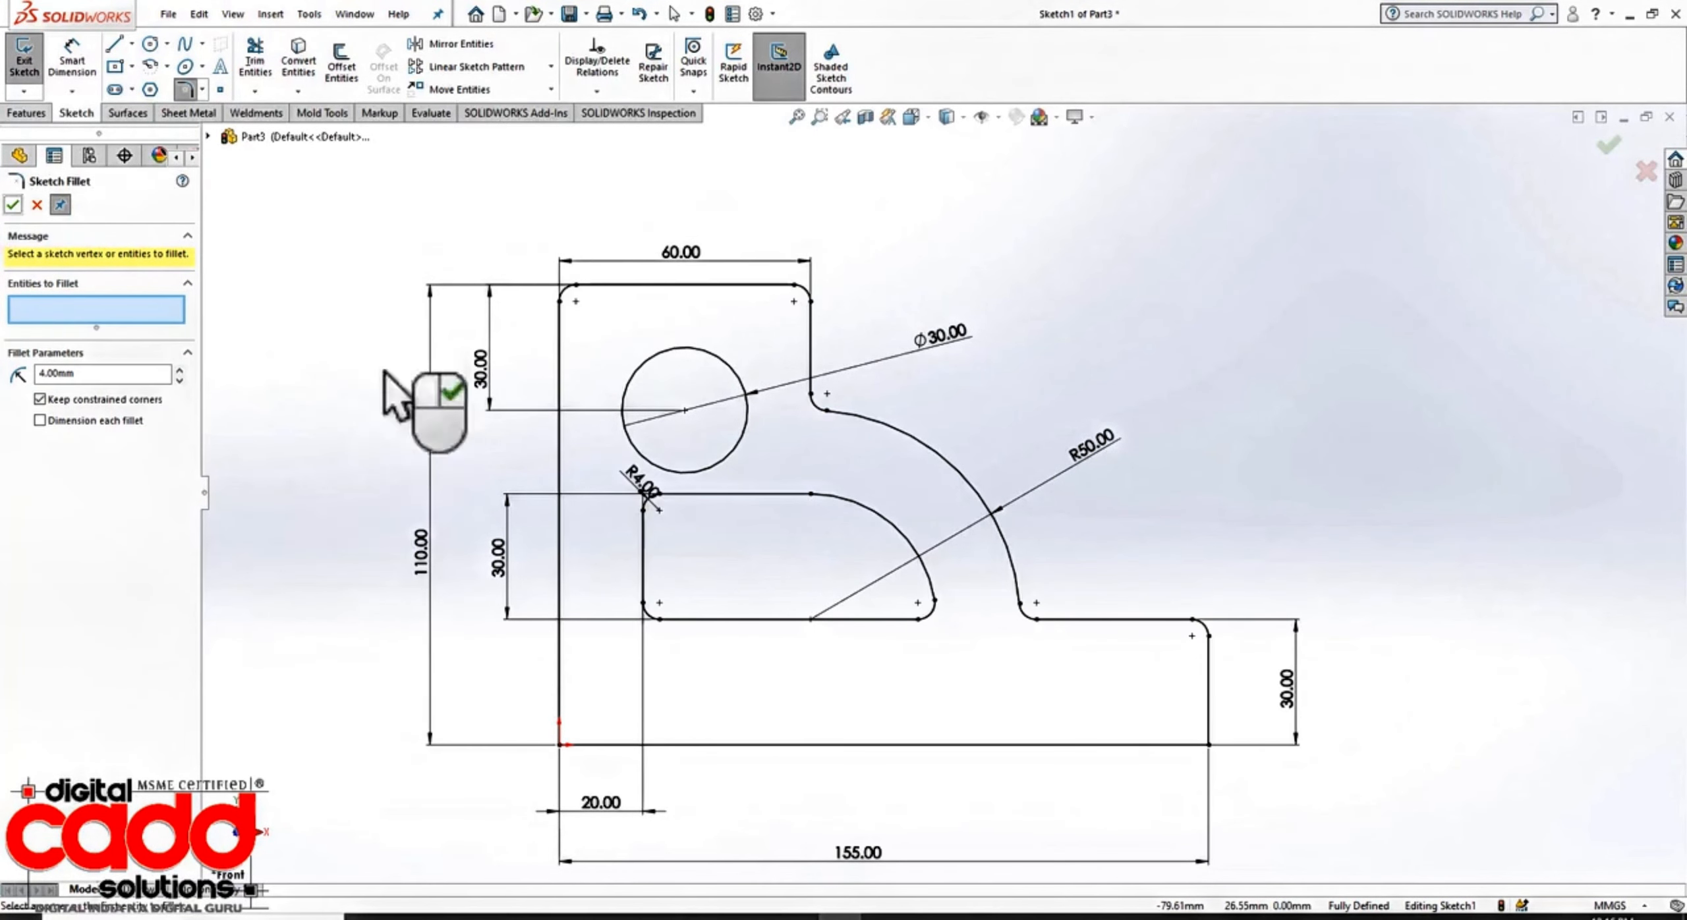
{"action": "key", "text": "Escape"}
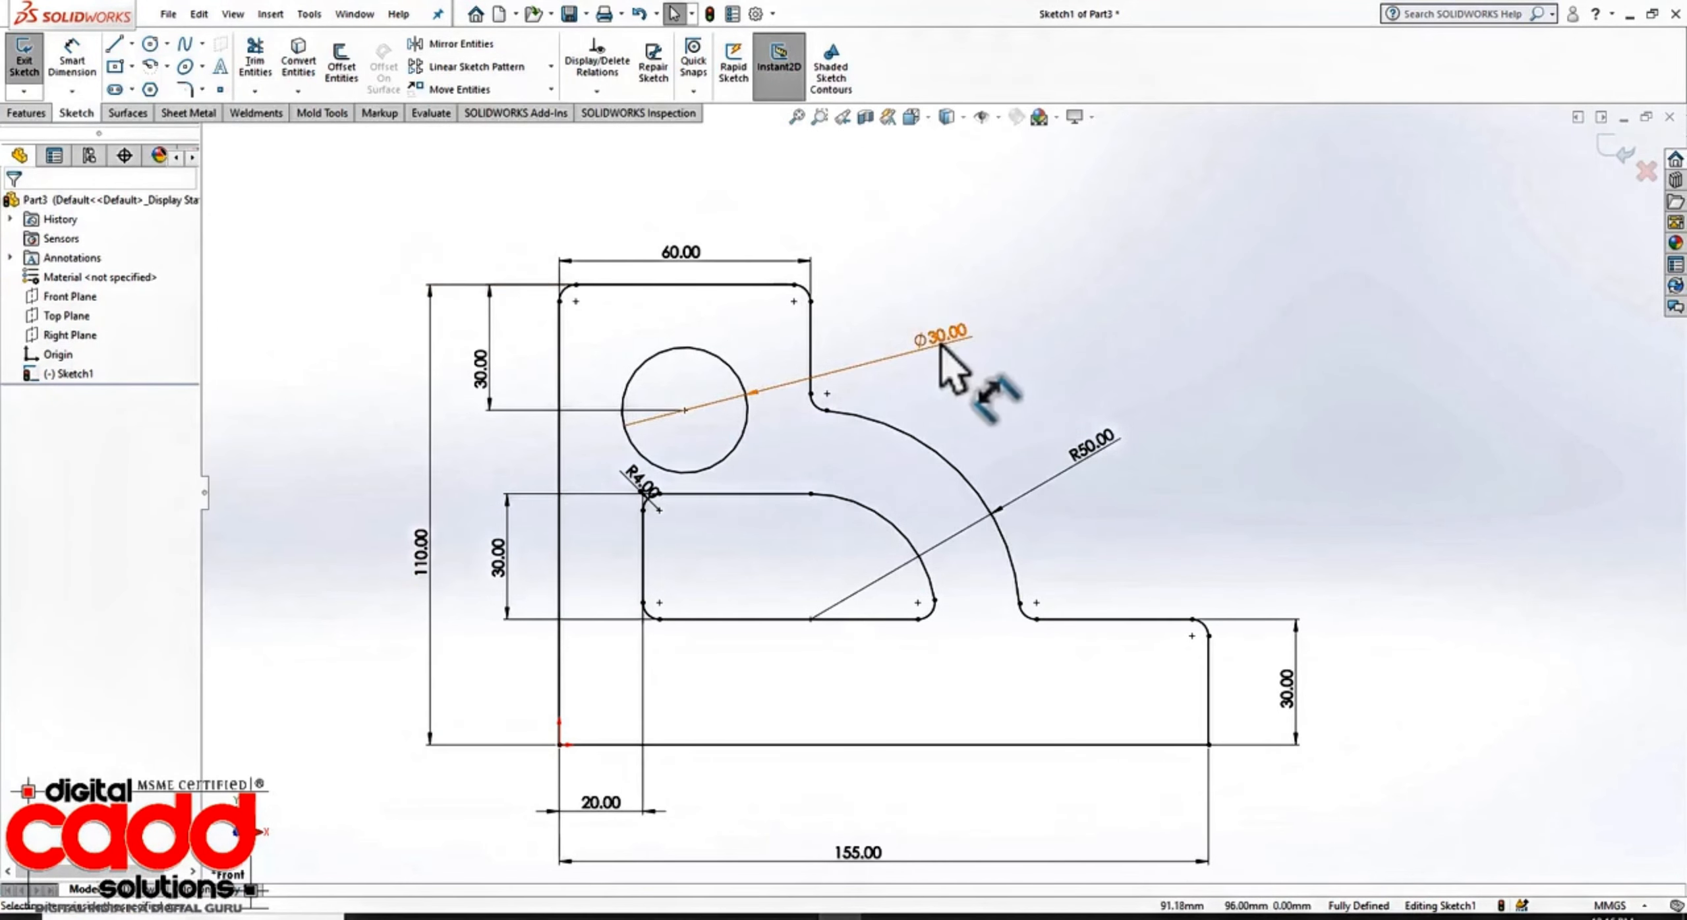
Step: Rearrange the circle diameter, 60 mm width, R50 arc and R4 fillet dimensions so they read clearly around the profile
{"action": "left_click_drag", "start_coordinate": [943, 334], "coordinate": [872, 302]}
{"action": "left_click_drag", "start_coordinate": [679, 254], "coordinate": [690, 230]}
{"action": "left_click", "coordinate": [1047, 344]}
{"action": "left_click_drag", "start_coordinate": [1086, 465], "coordinate": [992, 470]}
{"action": "left_click_drag", "start_coordinate": [643, 488], "coordinate": [603, 458]}
{"action": "left_click", "coordinate": [856, 454]}
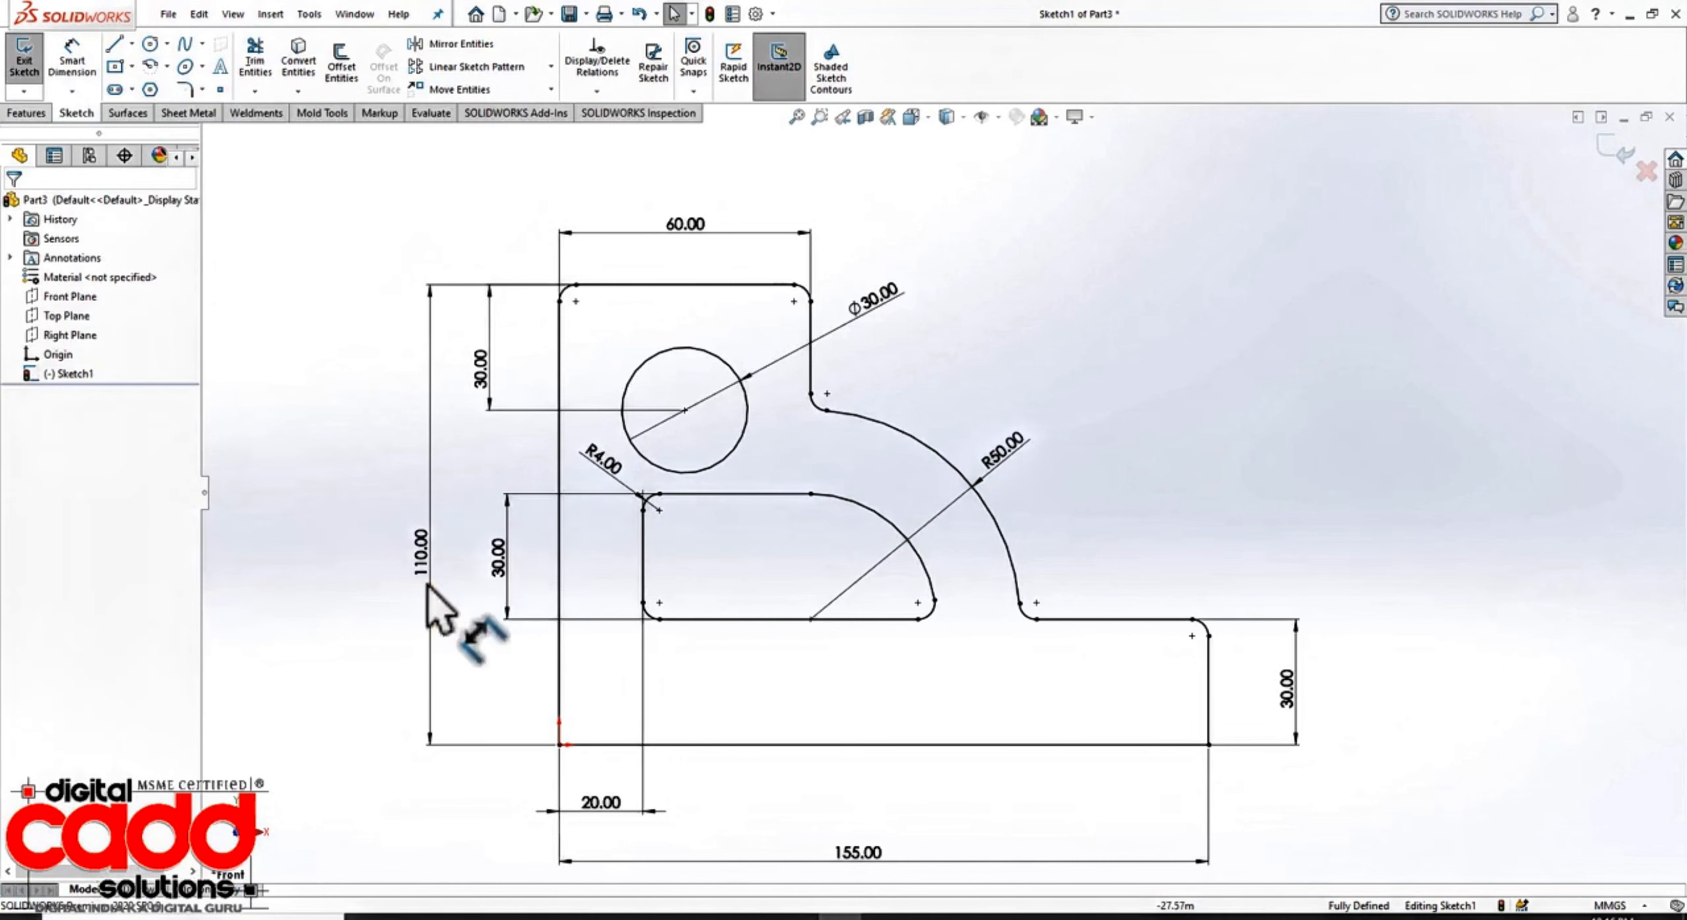
Step: Move the 110 mm height, 20 mm offset and 155 mm length dimensions closer to the profile
{"action": "left_click_drag", "start_coordinate": [433, 602], "coordinate": [459, 558]}
{"action": "left_click", "coordinate": [1202, 398]}
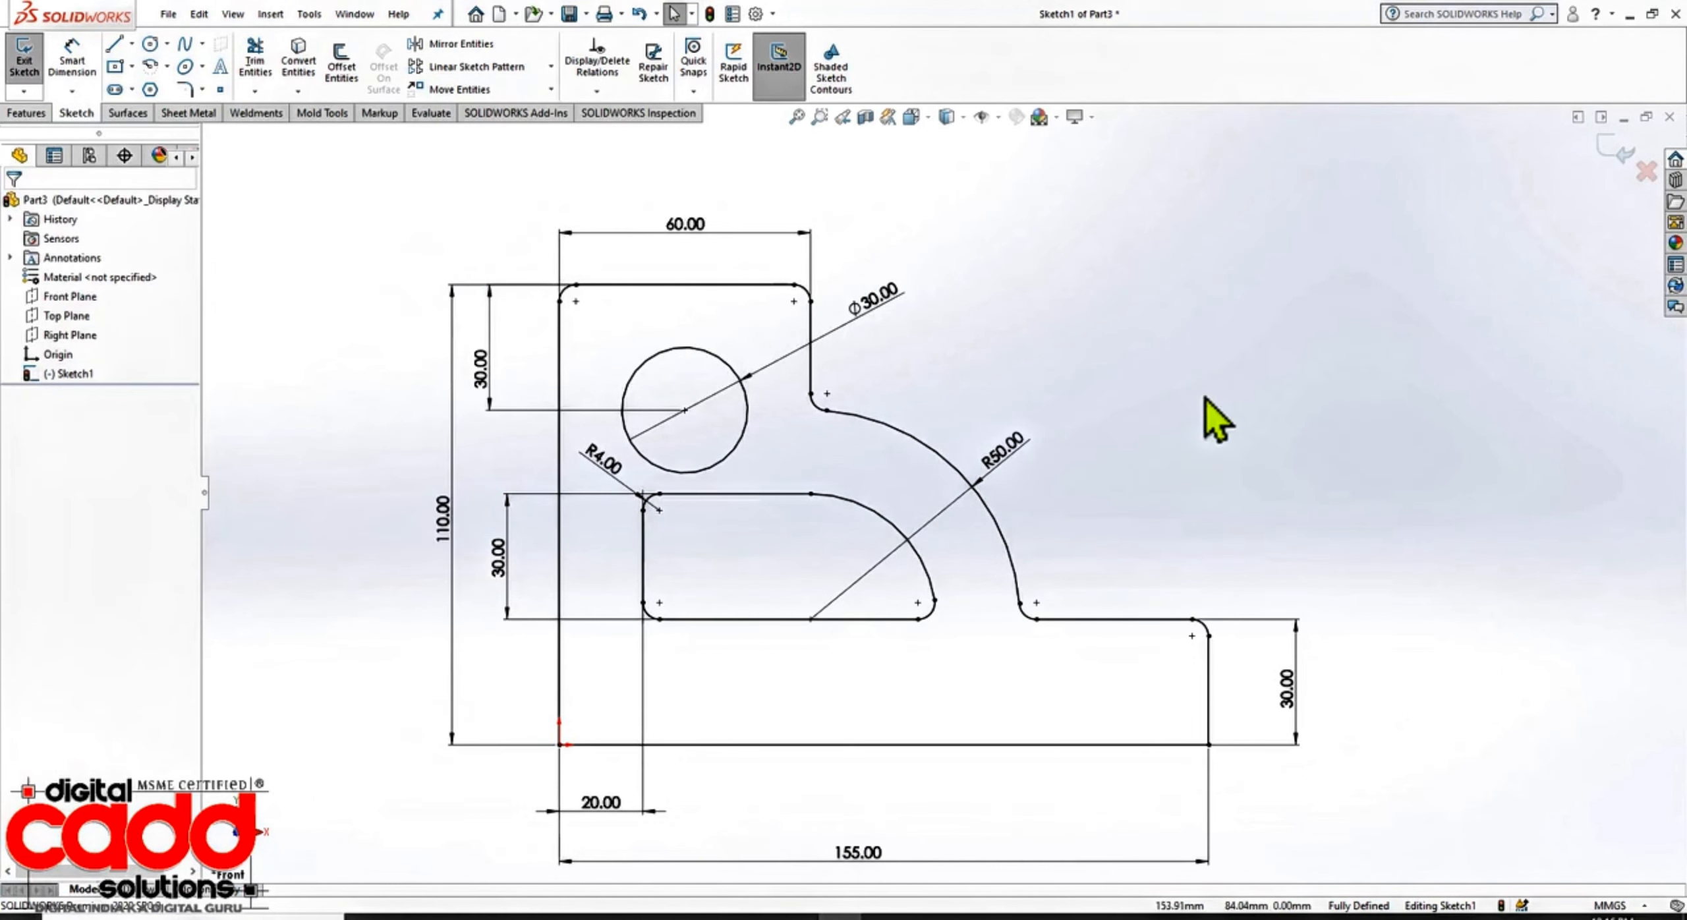
{"action": "left_click_drag", "start_coordinate": [600, 807], "coordinate": [645, 791]}
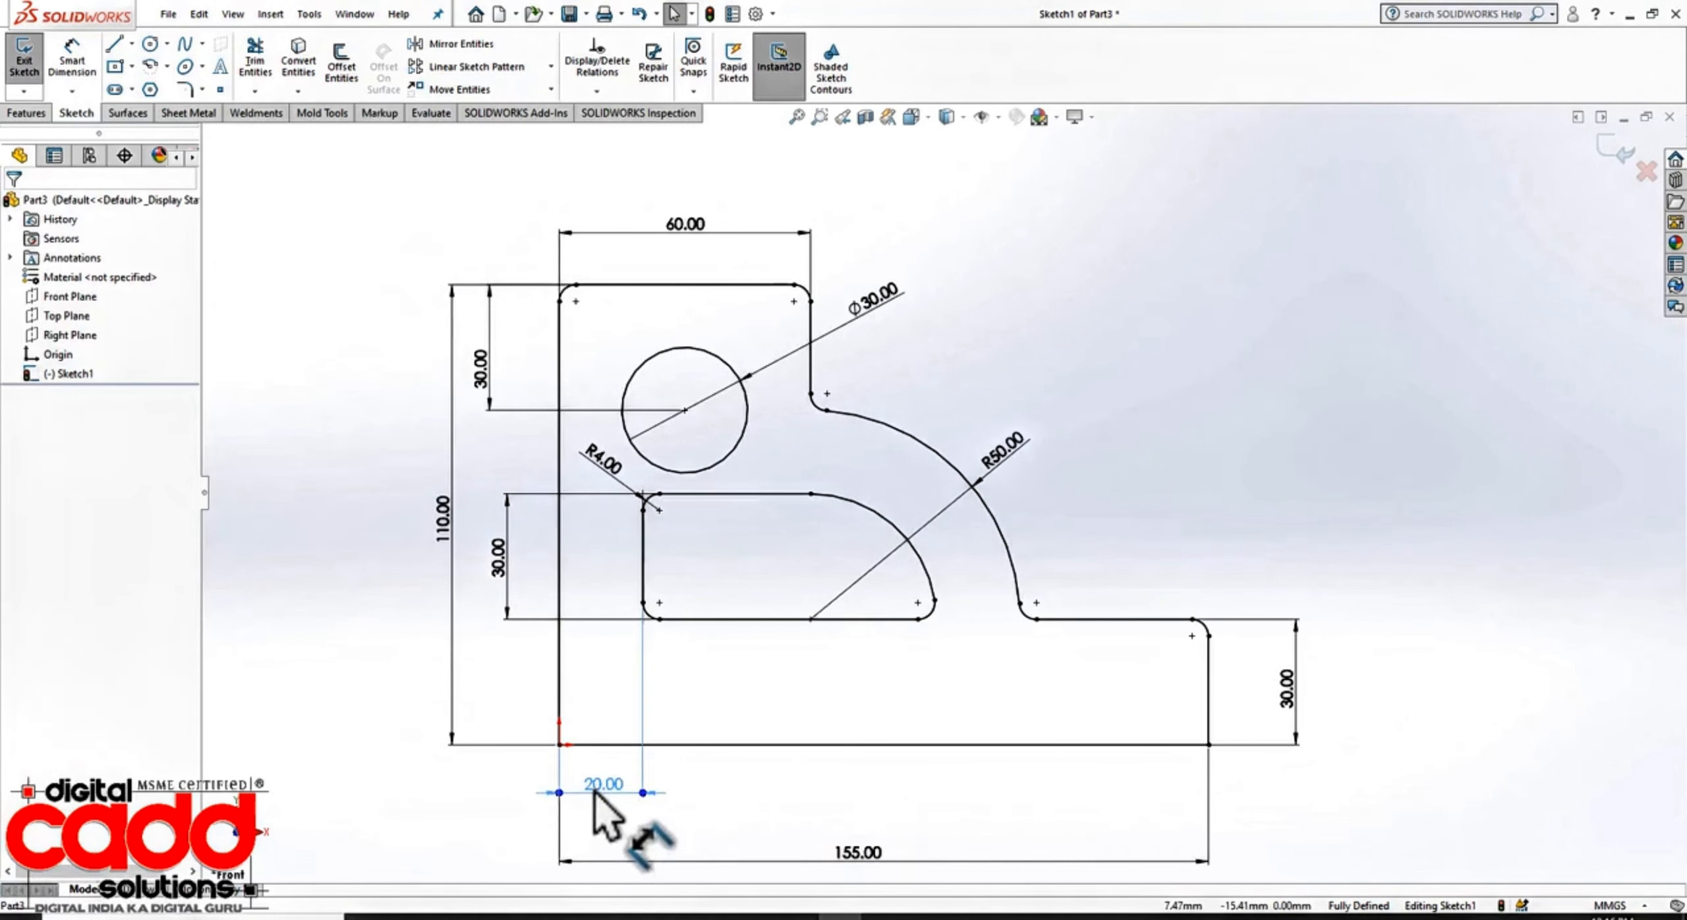
{"action": "left_click_drag", "start_coordinate": [865, 856], "coordinate": [856, 837]}
{"action": "left_click", "coordinate": [1190, 482]}
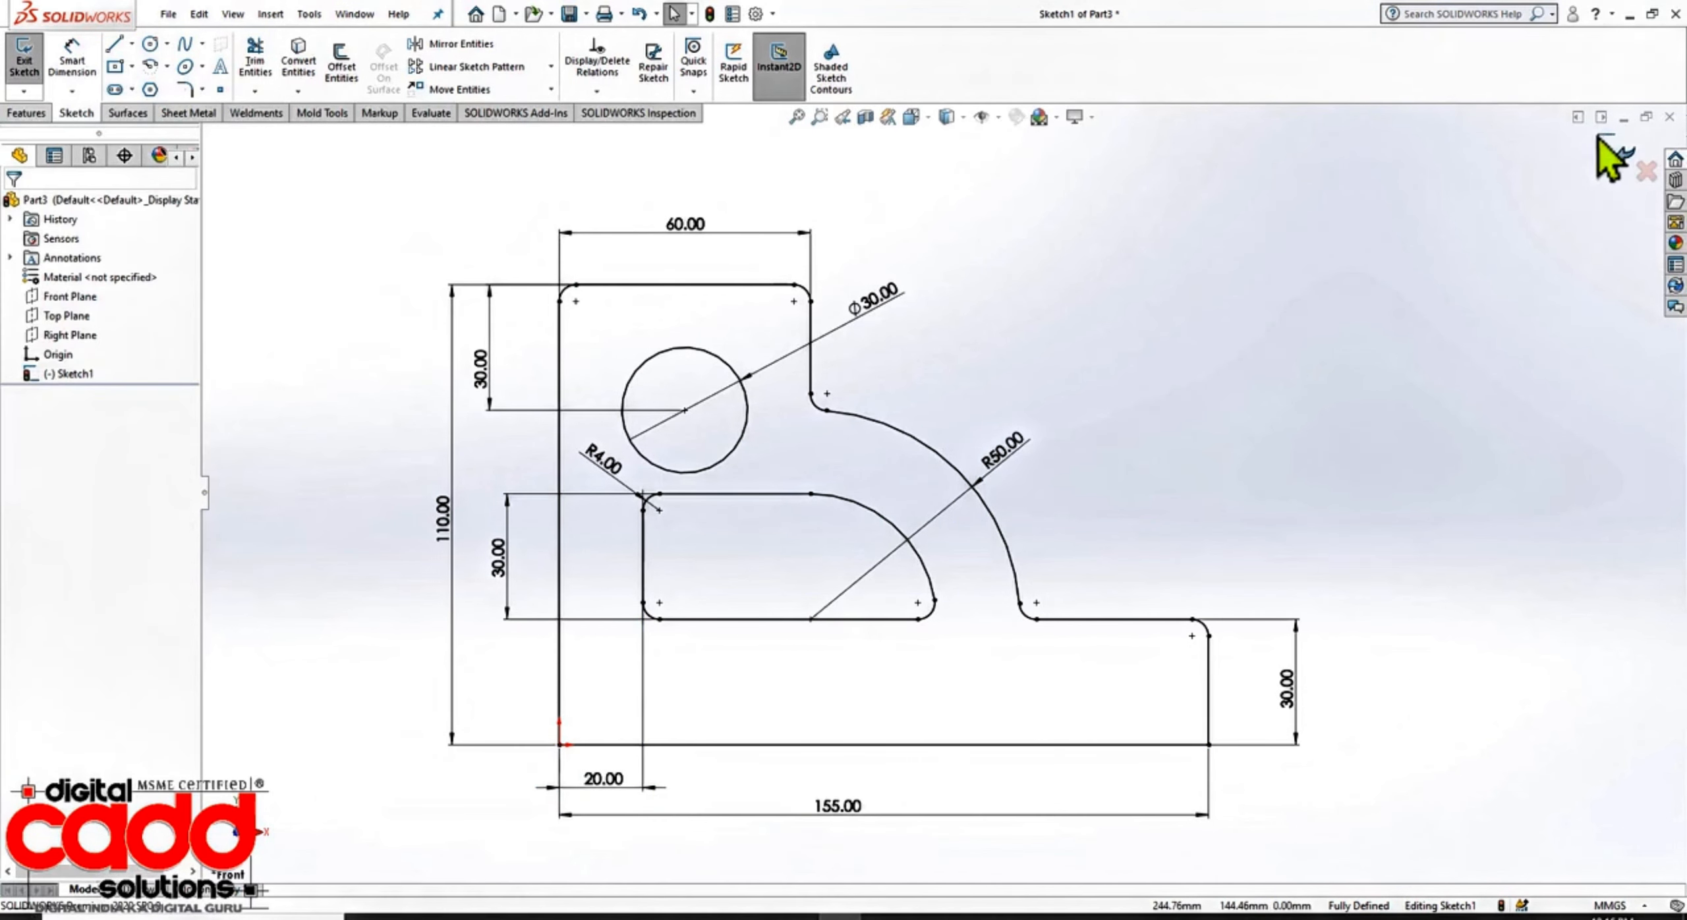
Step: Finish the sketch and extrude the profile 50 mm with the Mid Plane end condition
{"action": "left_click", "coordinate": [1613, 151]}
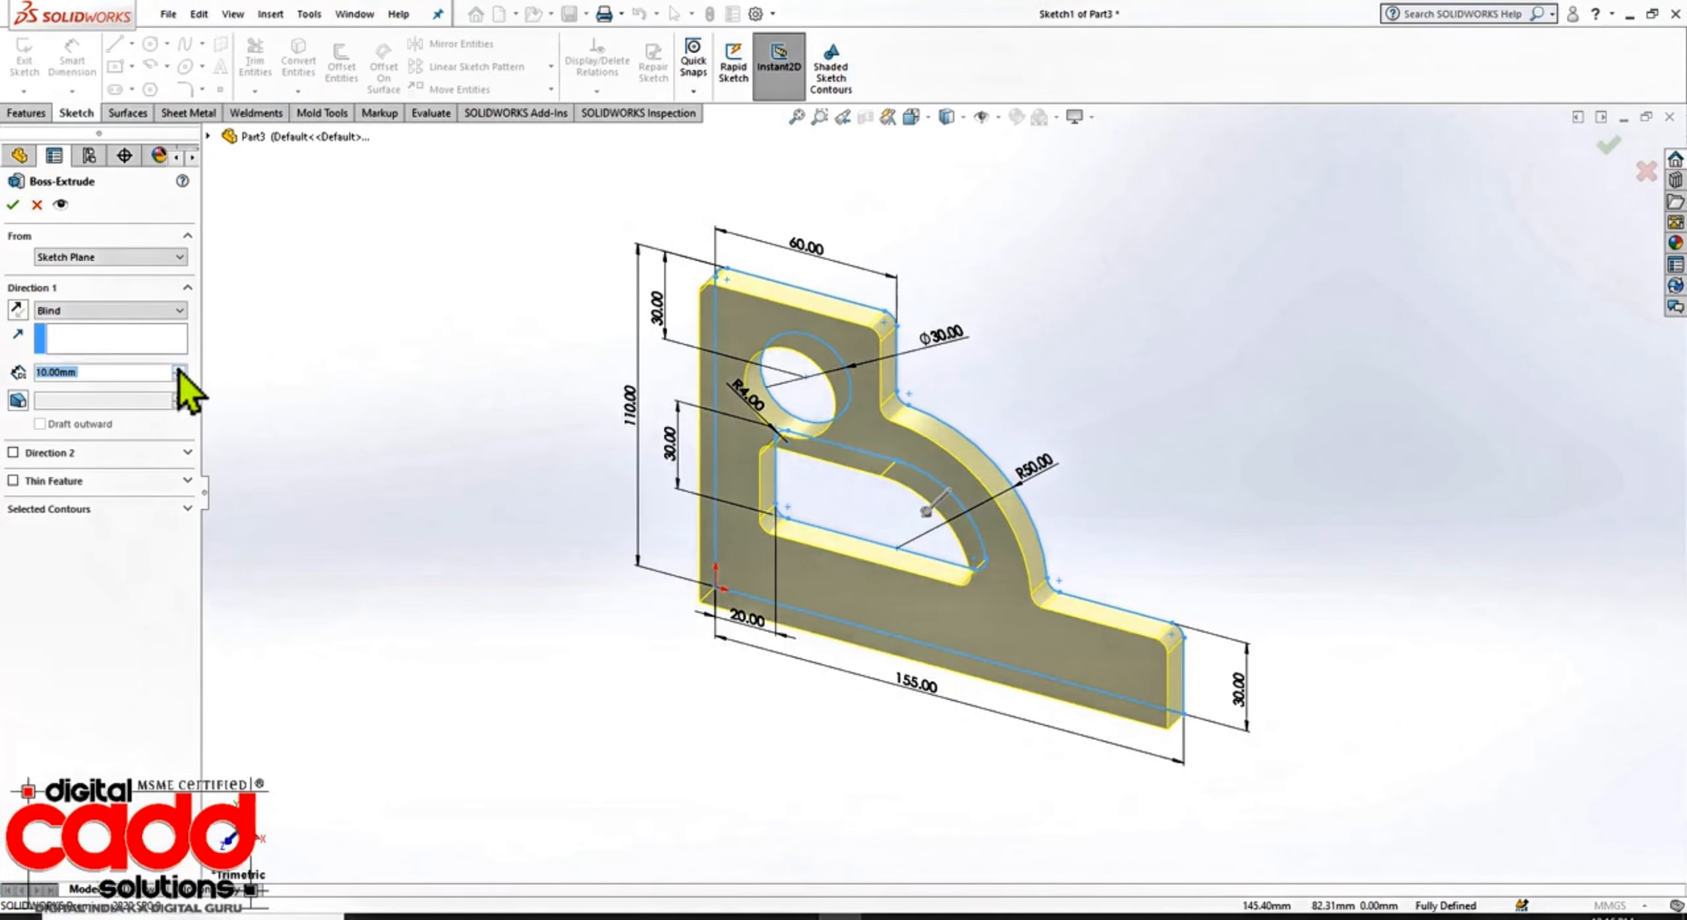
{"action": "left_click", "coordinate": [178, 369]}
{"action": "left_click", "coordinate": [179, 369]}
{"action": "left_click", "coordinate": [179, 369]}
{"action": "left_click", "coordinate": [178, 369]}
{"action": "left_click", "coordinate": [165, 313]}
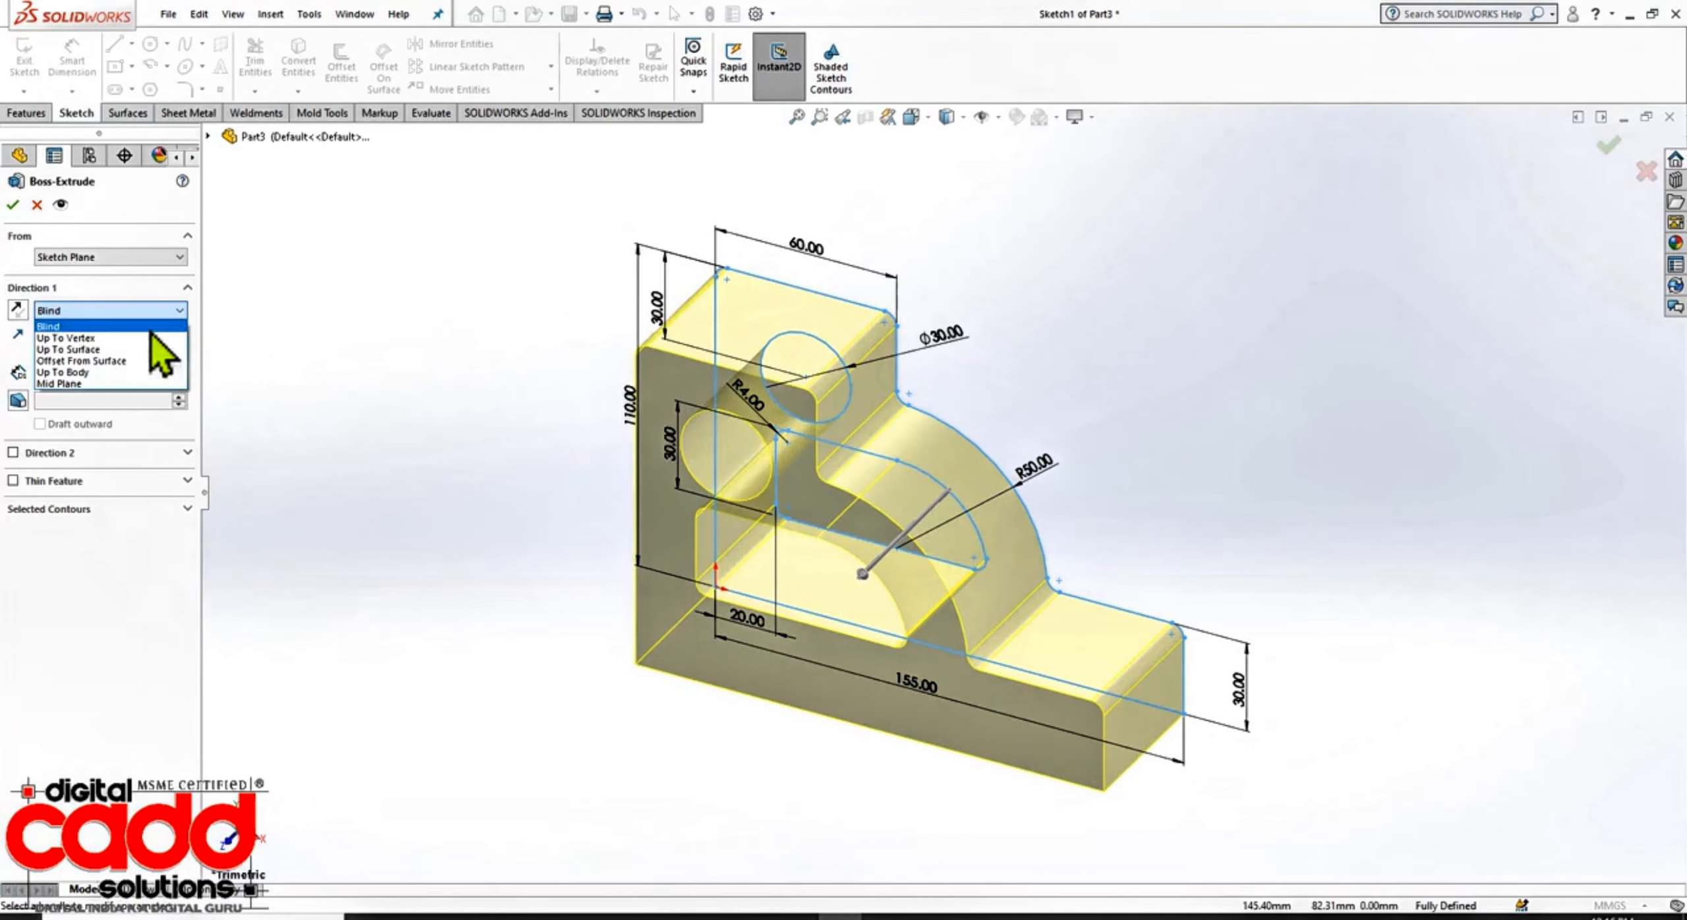
{"action": "left_click", "coordinate": [92, 387]}
{"action": "left_click", "coordinate": [12, 204]}
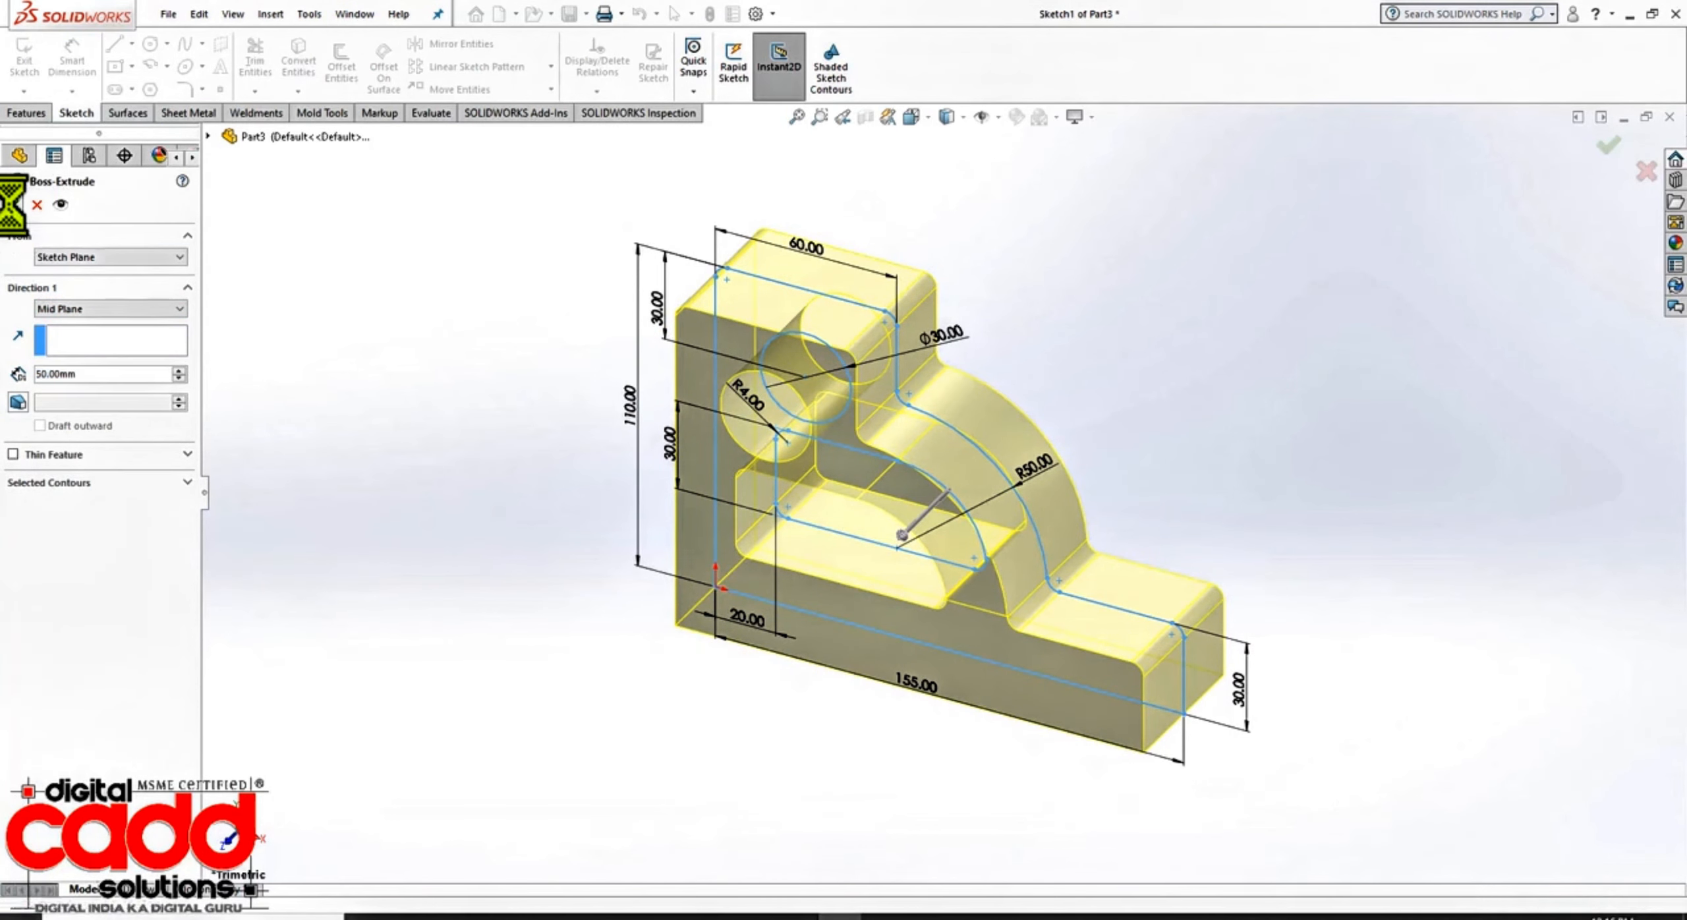
{"action": "middle_click_drag", "start_coordinate": [1261, 520], "coordinate": [1265, 735]}
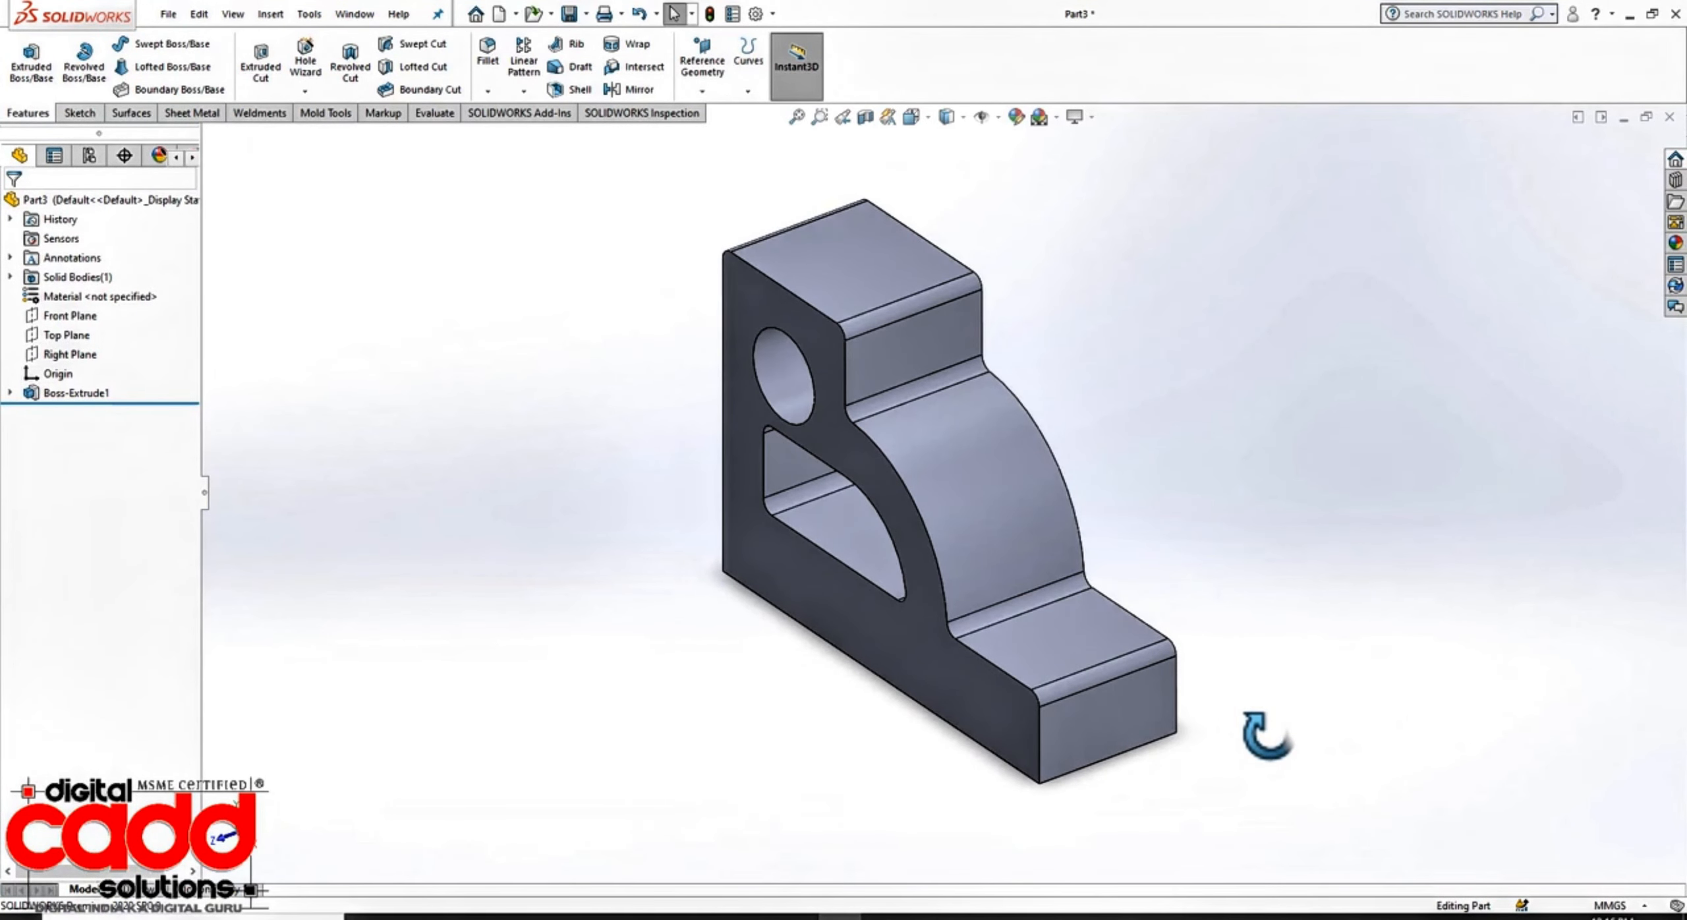
Step: Save the part as Part8 in the Sw 2020 Chap 03 Lec 03 folder
{"action": "key", "text": "ctrl+s"}
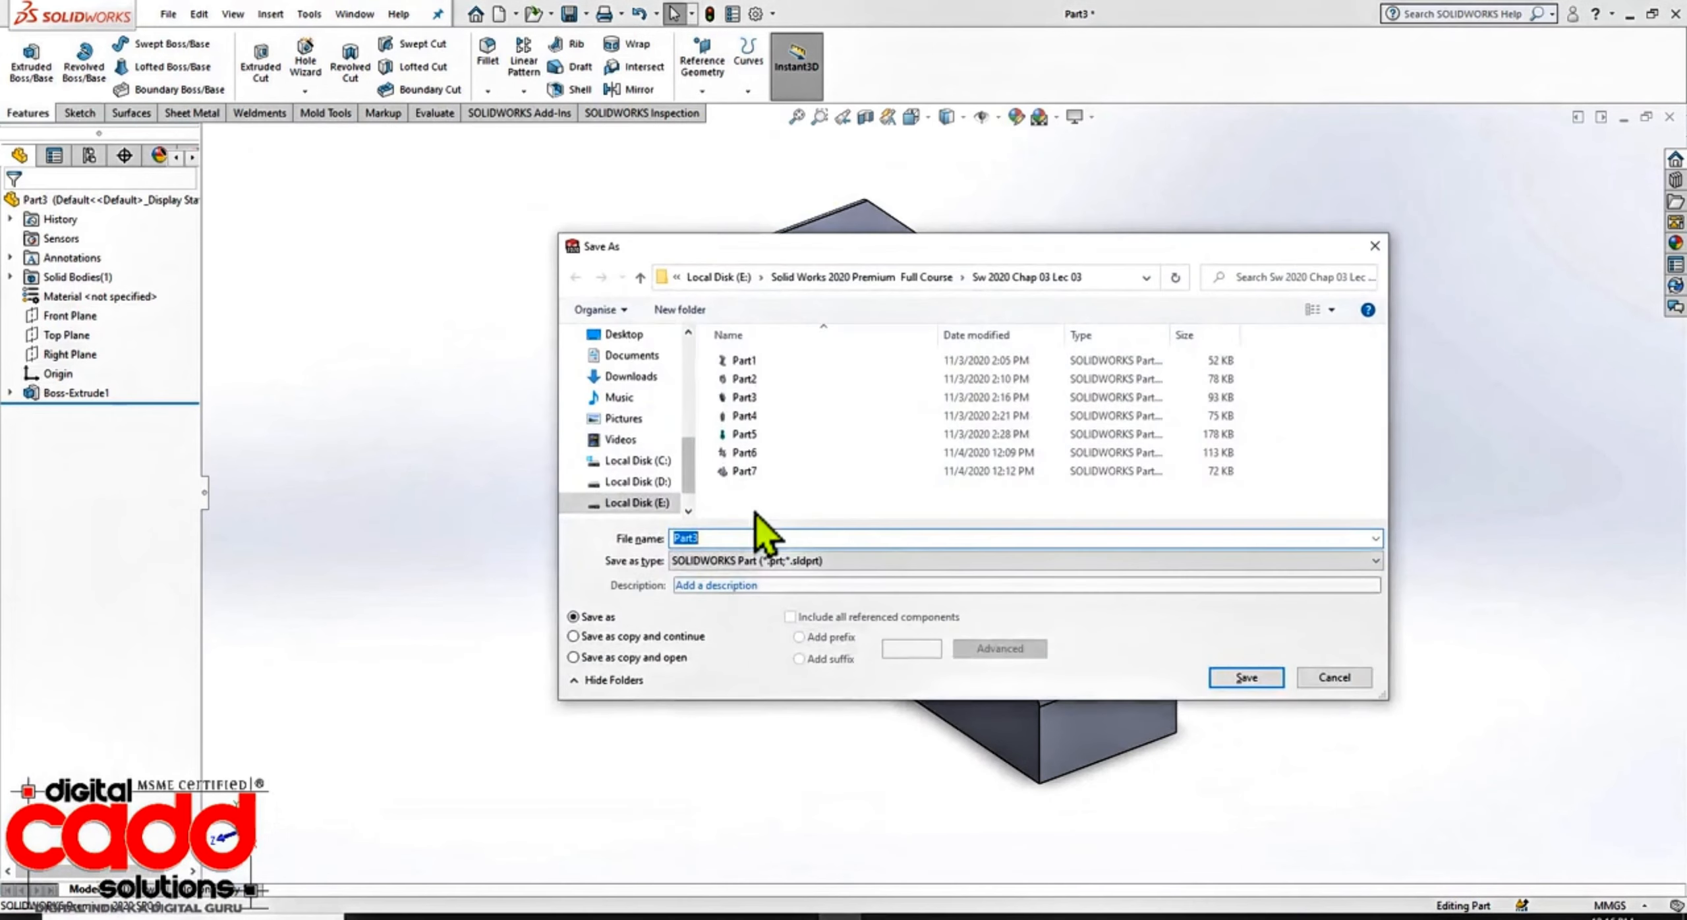
{"action": "left_click", "coordinate": [725, 537]}
{"action": "key", "text": "BackSpace"}
{"action": "type", "text": "8"}
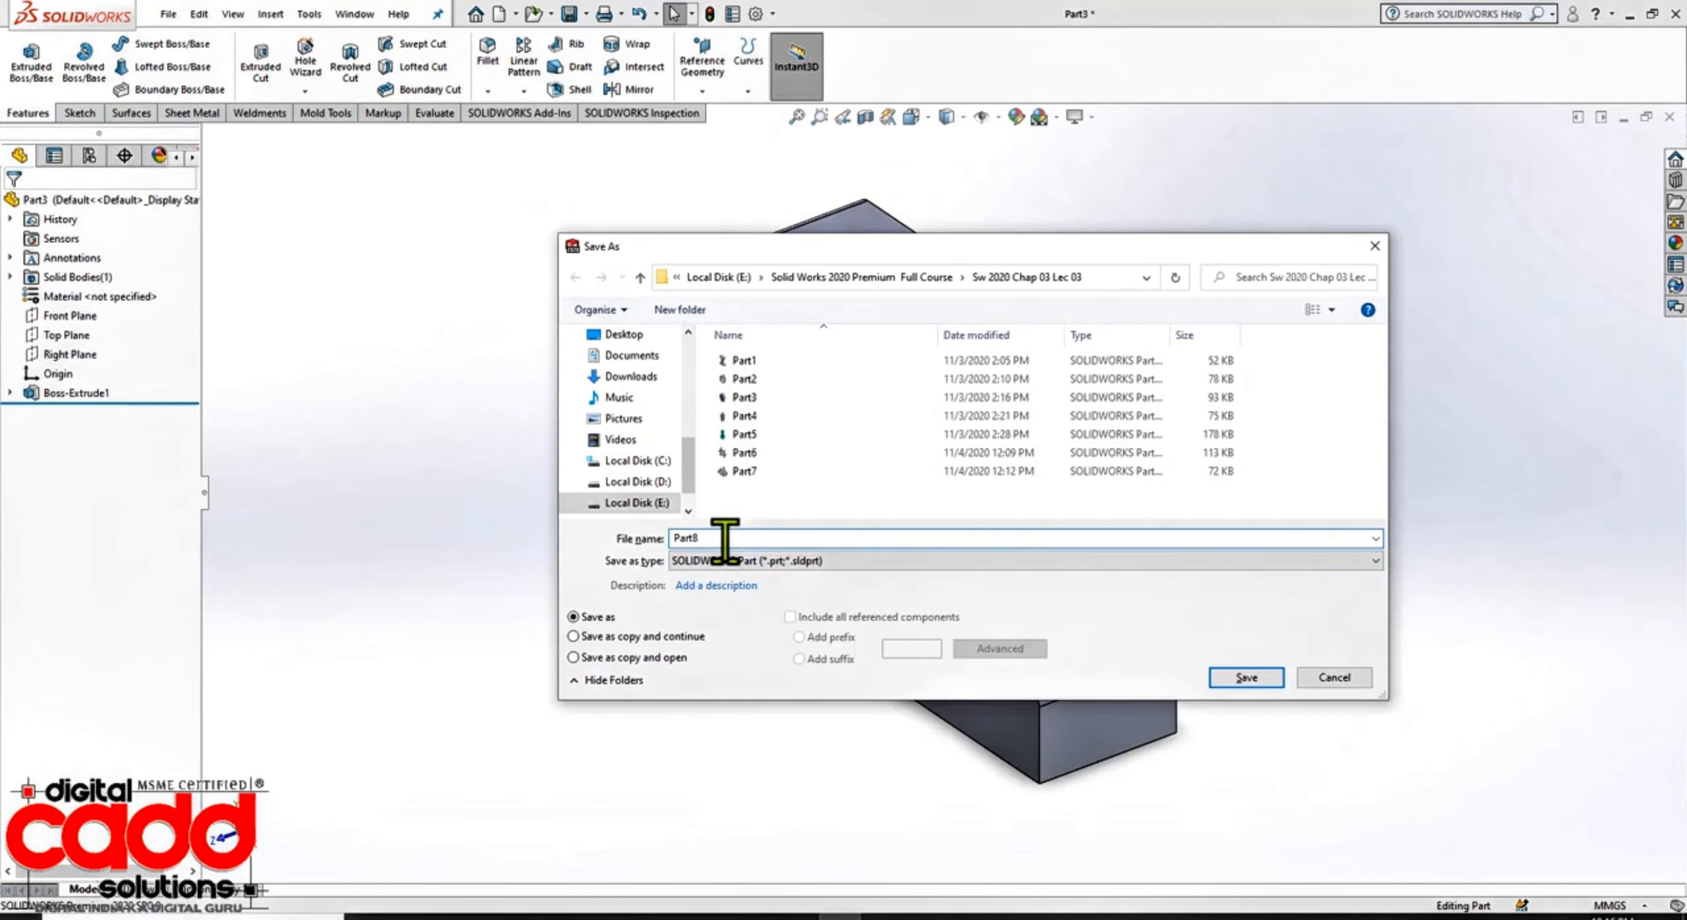
{"action": "key", "text": "Return"}
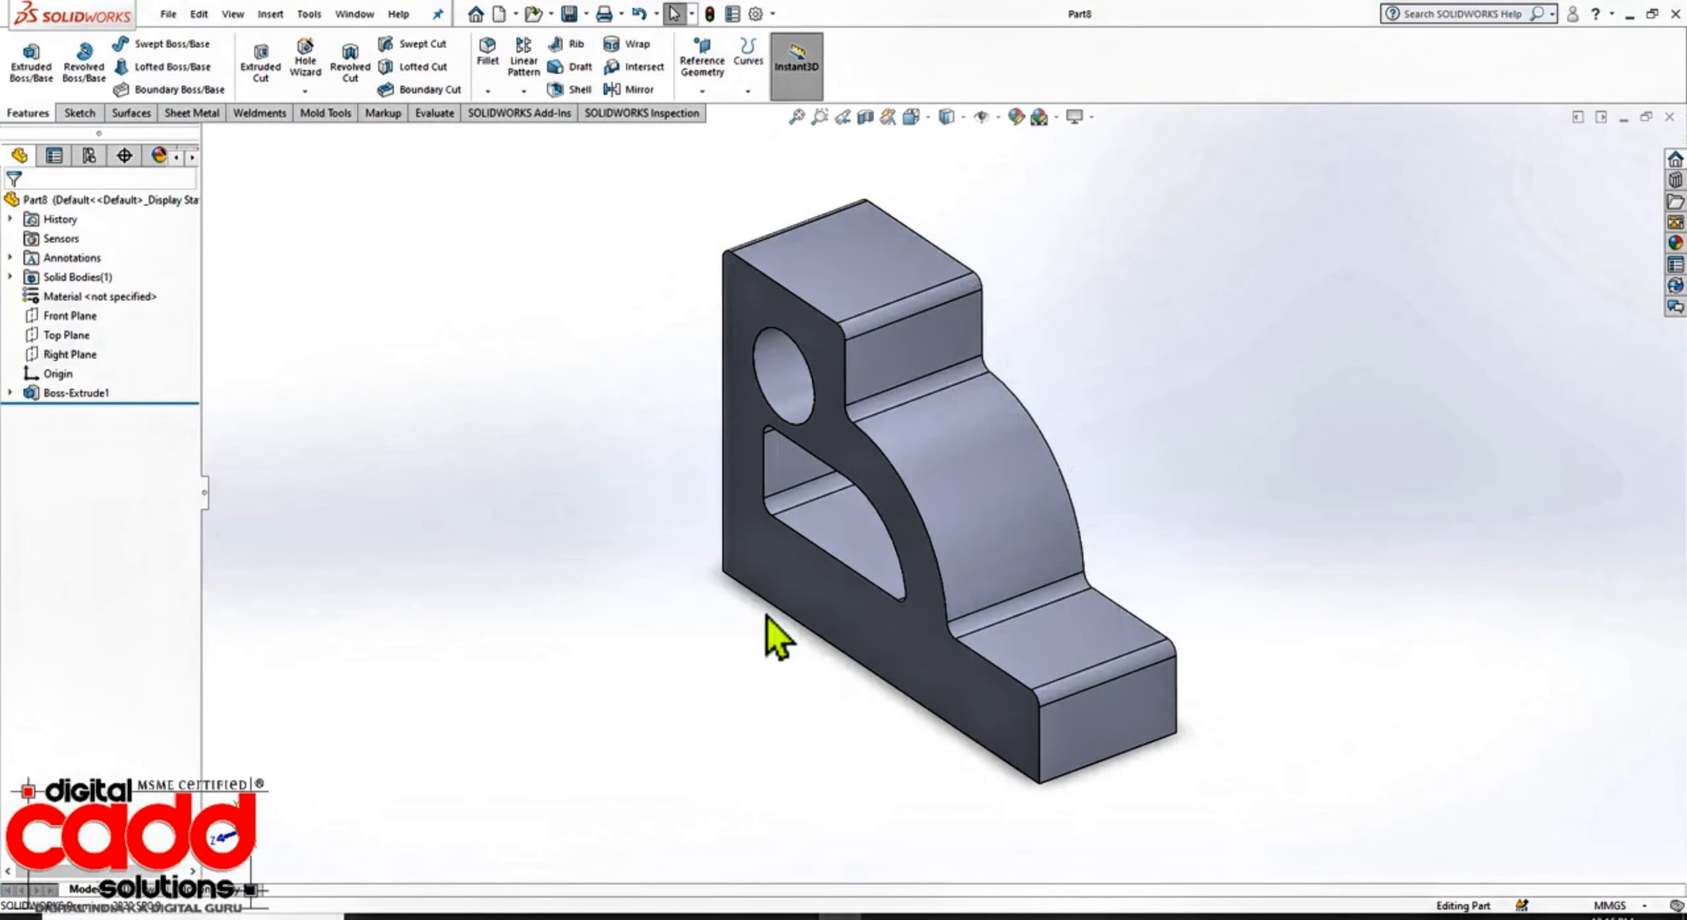
{"action": "mouse_move", "coordinate": [752, 597]}
{"action": "middle_mouse_down"}
{"action": "mouse_move", "coordinate": [836, 679]}
{"action": "mouse_move", "coordinate": [712, 366]}
{"action": "mouse_move", "coordinate": [761, 573]}
{"action": "middle_mouse_up"}
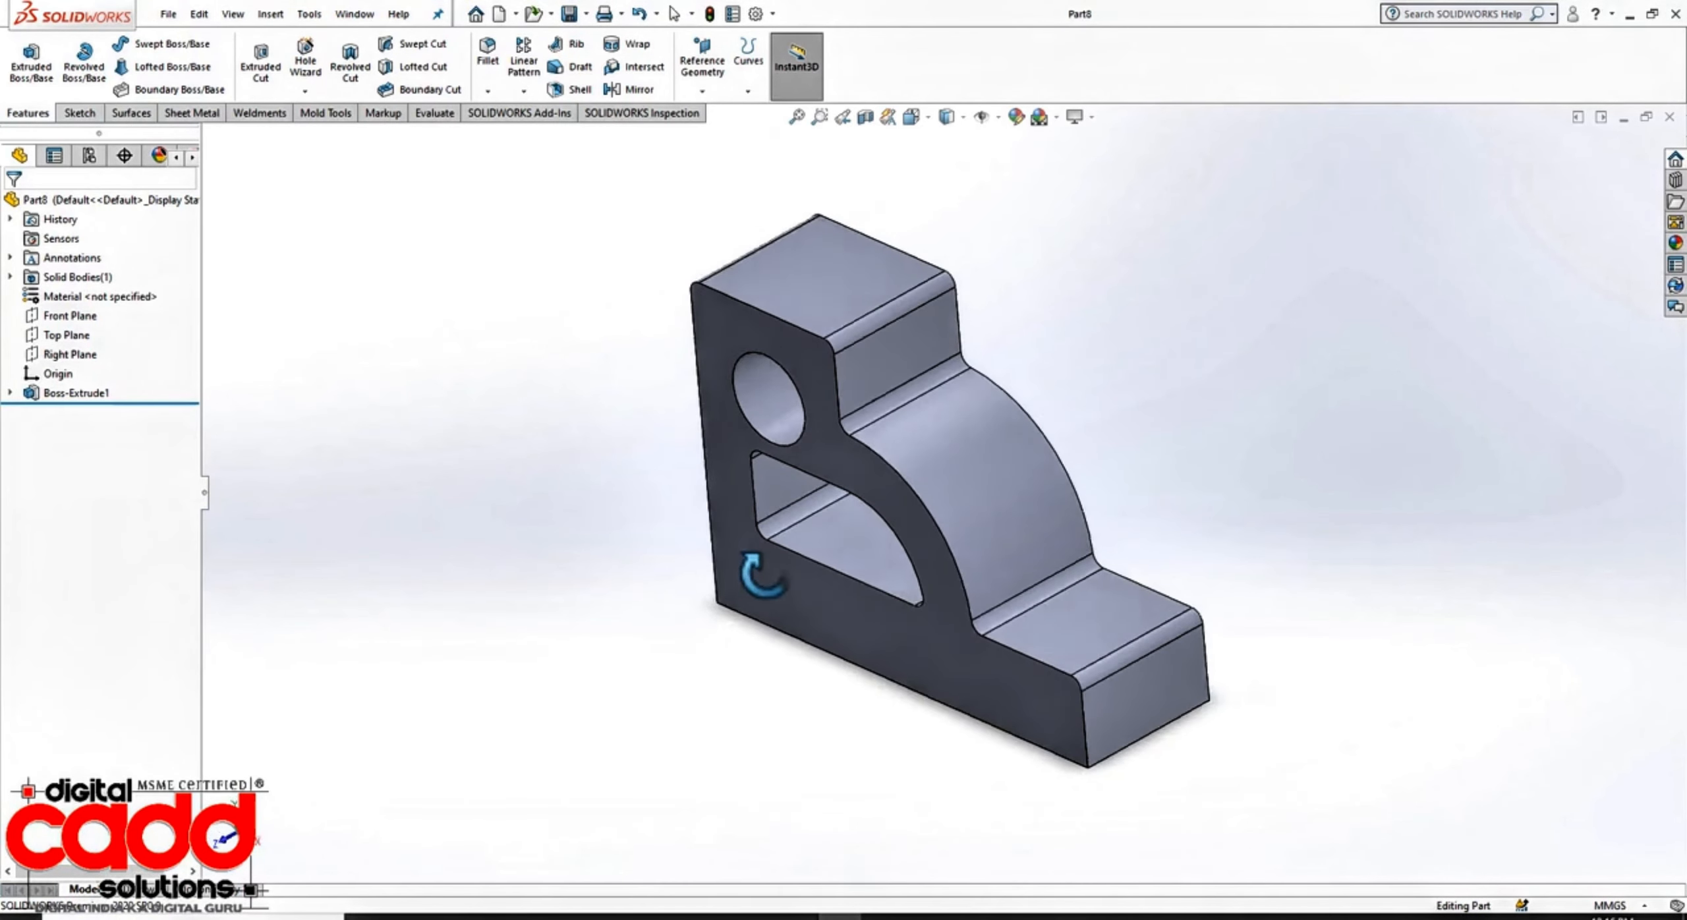
Step: Switch to the PDF book and look past the Exercise 6 sketch at the title and learning objectives of Chapter 4
{"action": "left_click", "coordinate": [496, 916]}
{"action": "scroll", "coordinate": [955, 646], "scroll_direction": "down", "scroll_amount": 15}
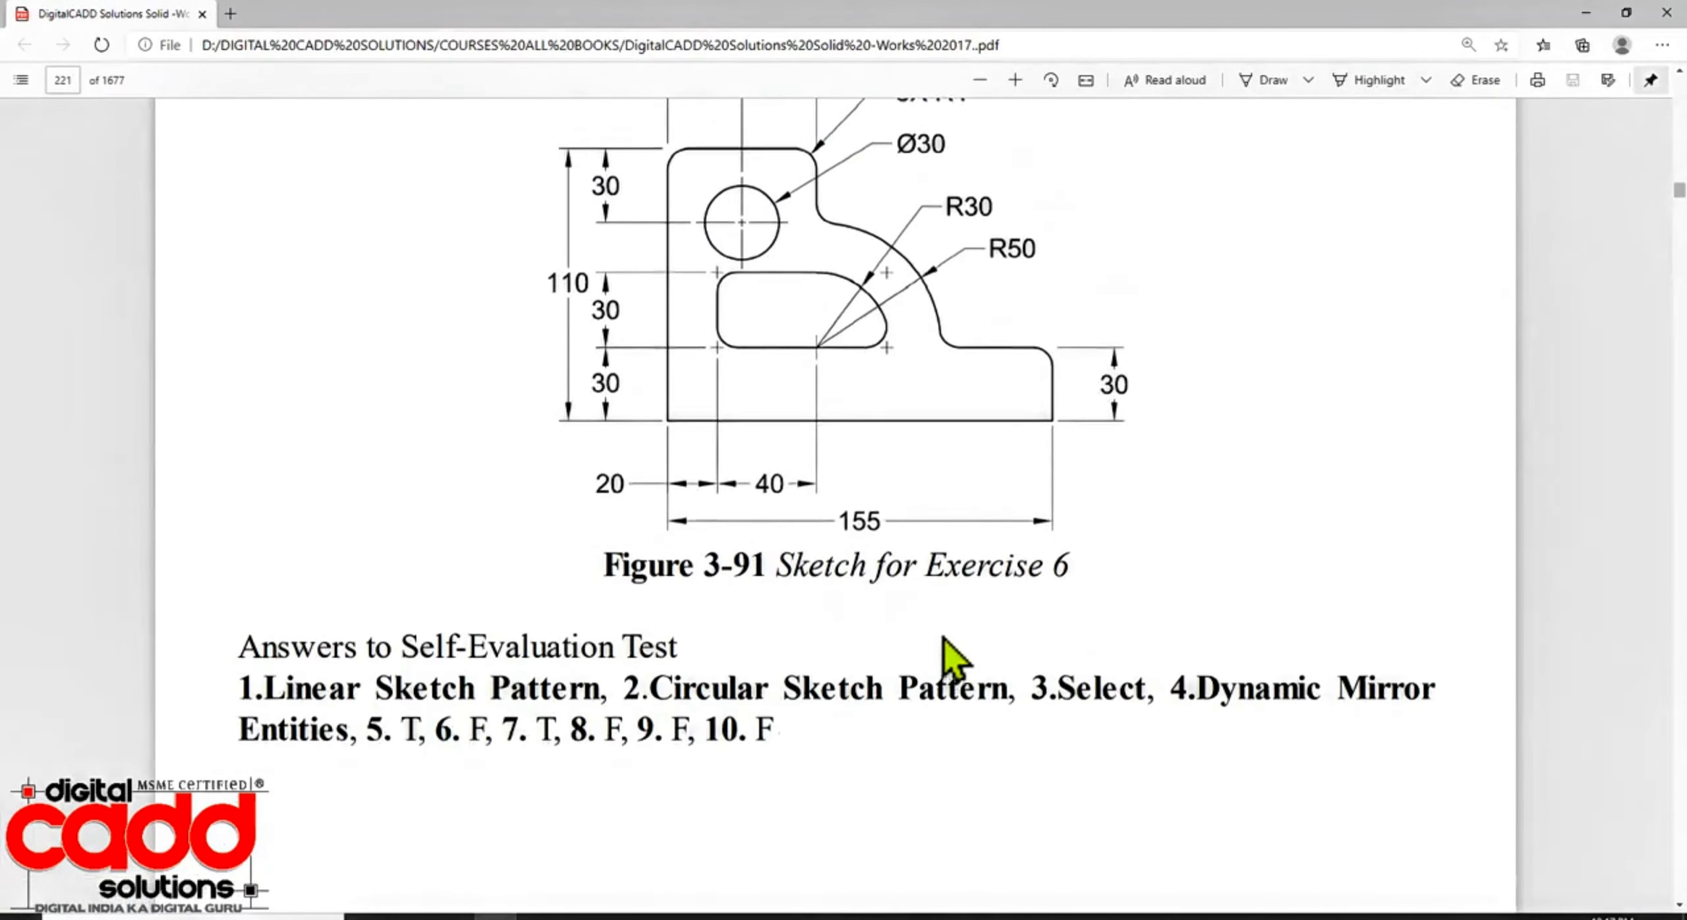
{"action": "scroll", "coordinate": [939, 633], "scroll_direction": "down", "scroll_amount": 10}
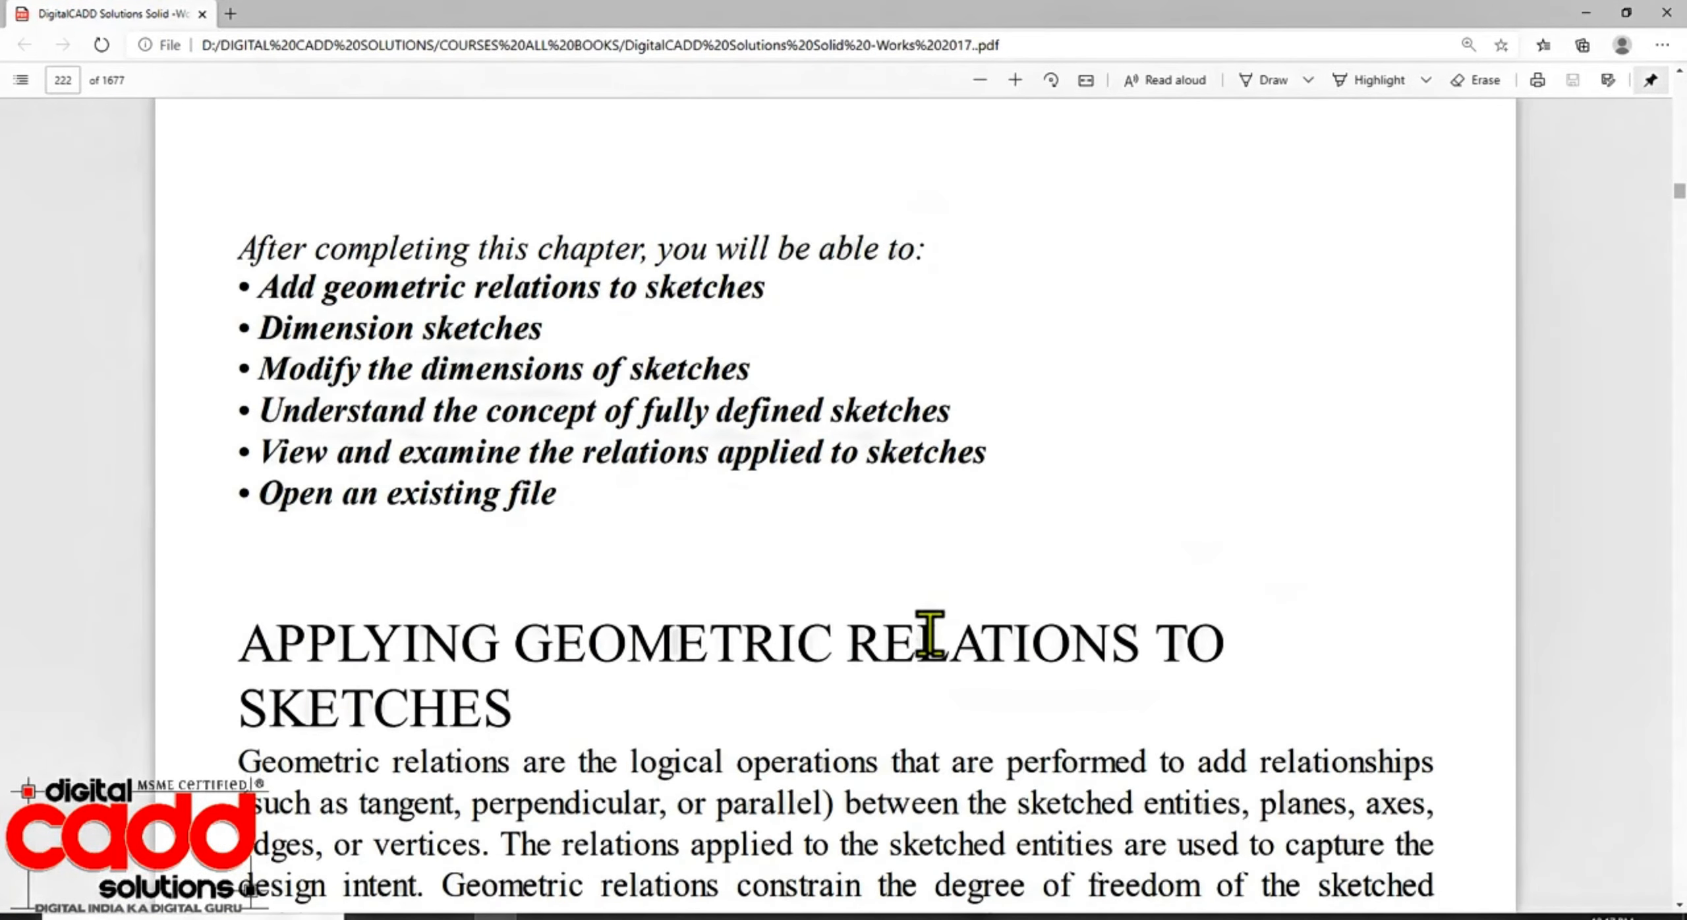
{"action": "scroll", "coordinate": [791, 455], "scroll_direction": "up", "scroll_amount": 10}
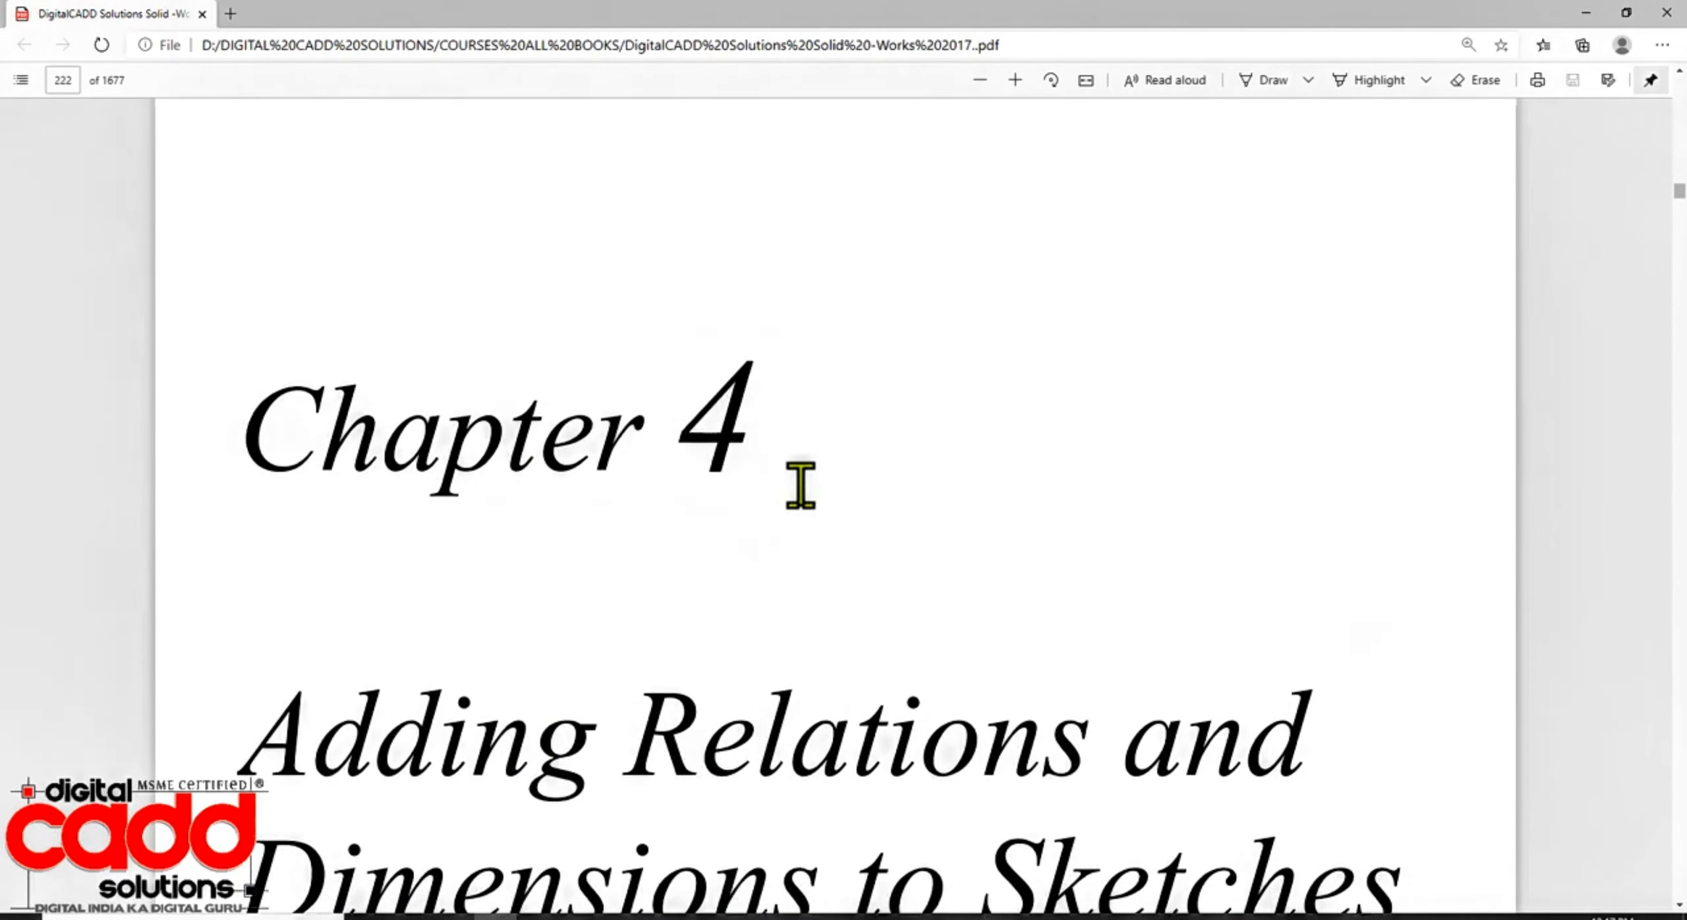
{"action": "scroll", "coordinate": [798, 478], "scroll_direction": "down", "scroll_amount": 6}
{"action": "scroll", "coordinate": [798, 507], "scroll_direction": "down", "scroll_amount": 2}
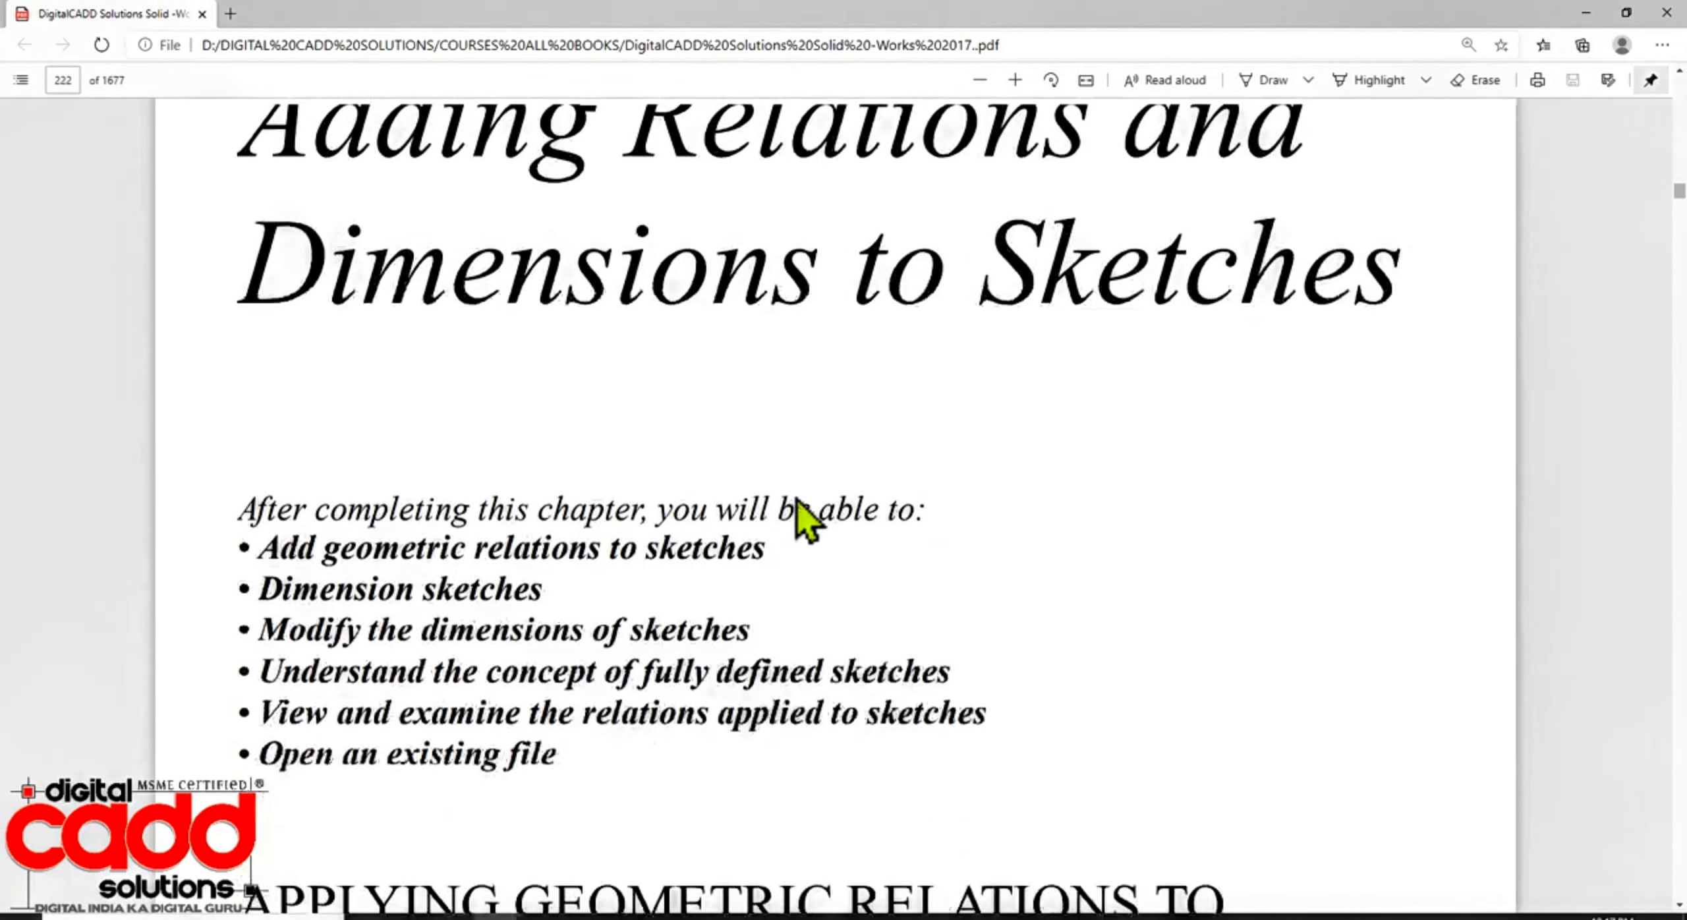
{"action": "scroll", "coordinate": [795, 516], "scroll_direction": "up", "scroll_amount": 8}
{"action": "scroll", "coordinate": [793, 491], "scroll_direction": "down", "scroll_amount": 1}
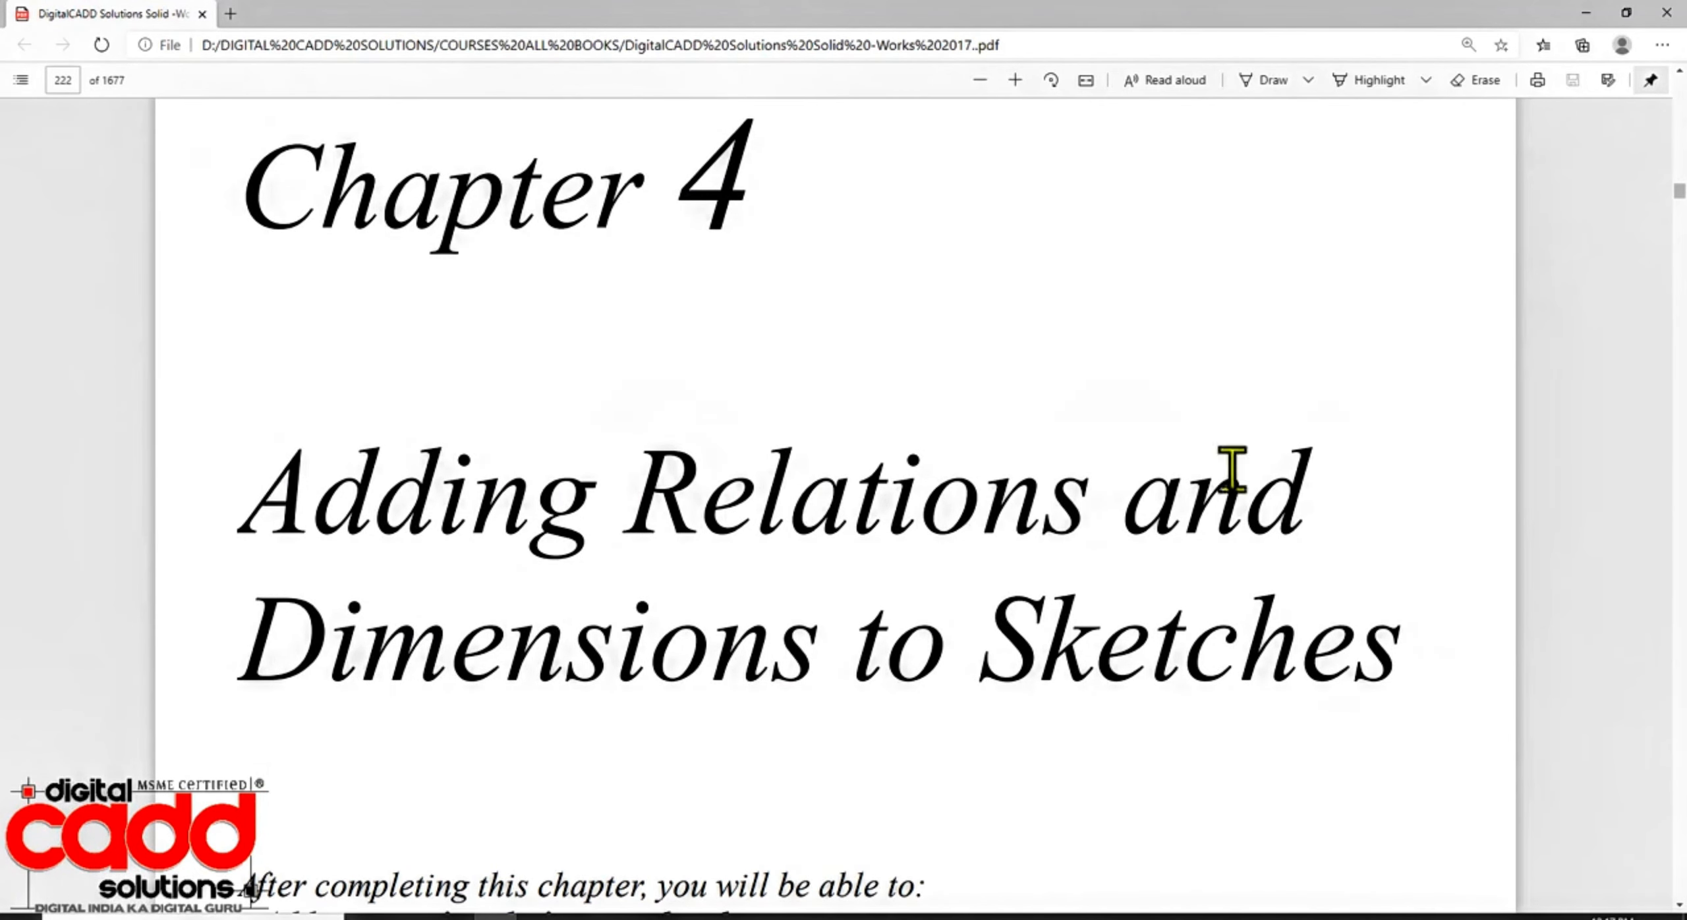
Step: Switch back to SOLIDWORKS and inspect the extruded Exercise 6 part
{"action": "left_click", "coordinate": [840, 917]}
{"action": "middle_click_drag", "start_coordinate": [984, 616], "coordinate": [1024, 614]}
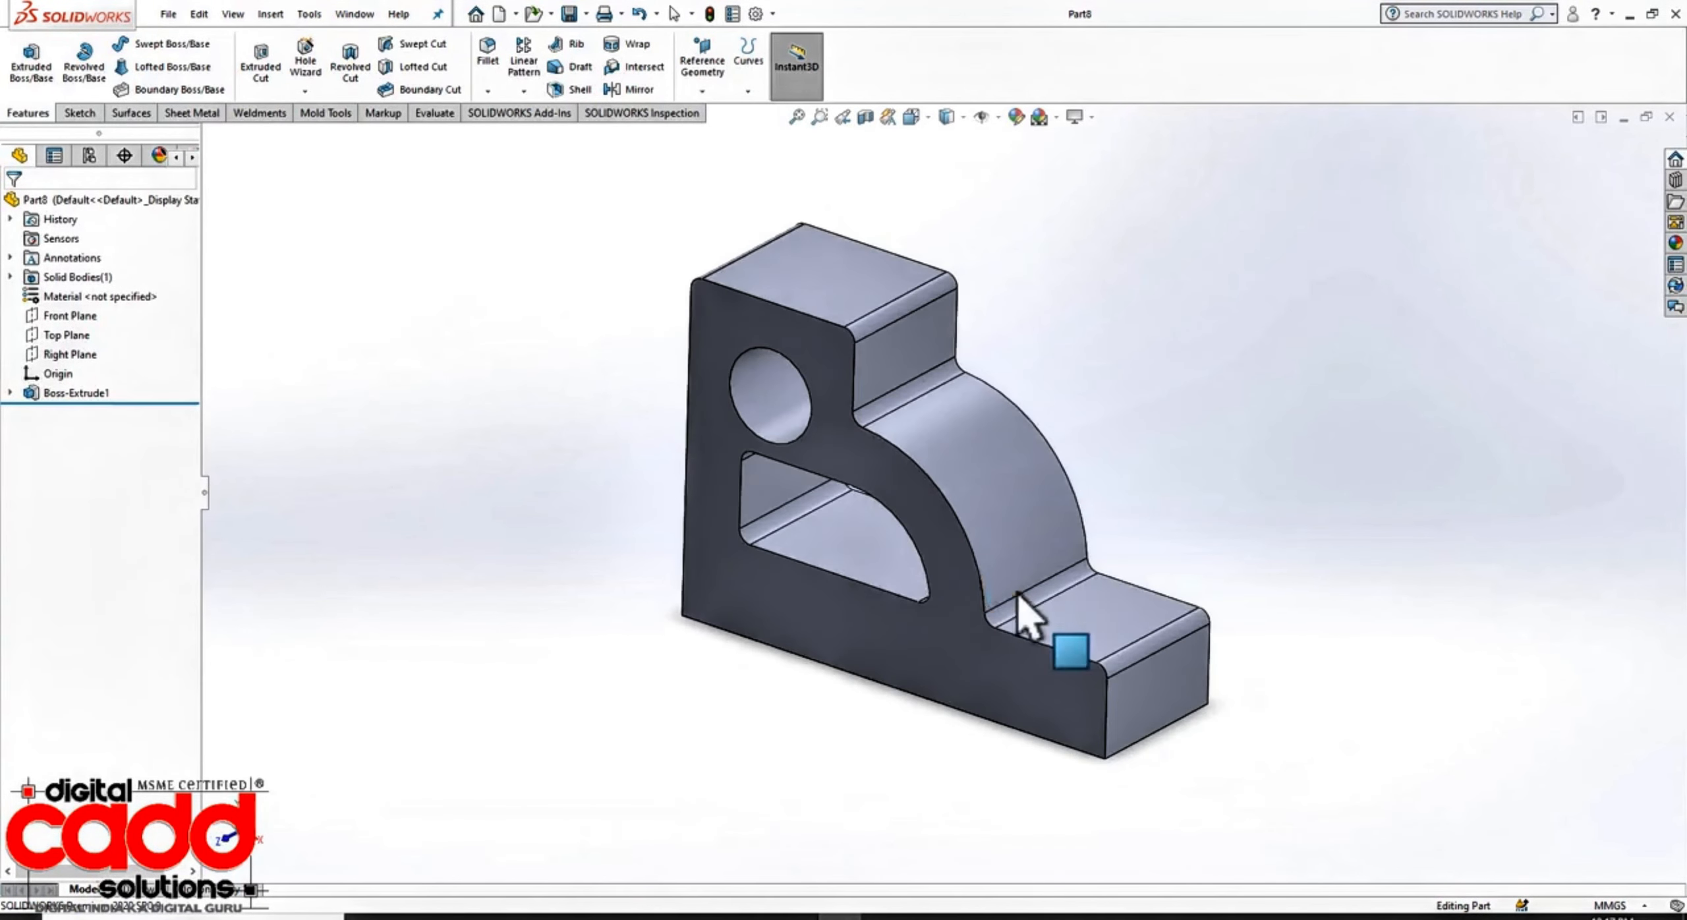
{"action": "scroll", "coordinate": [1076, 428], "scroll_direction": "down", "scroll_amount": 2}
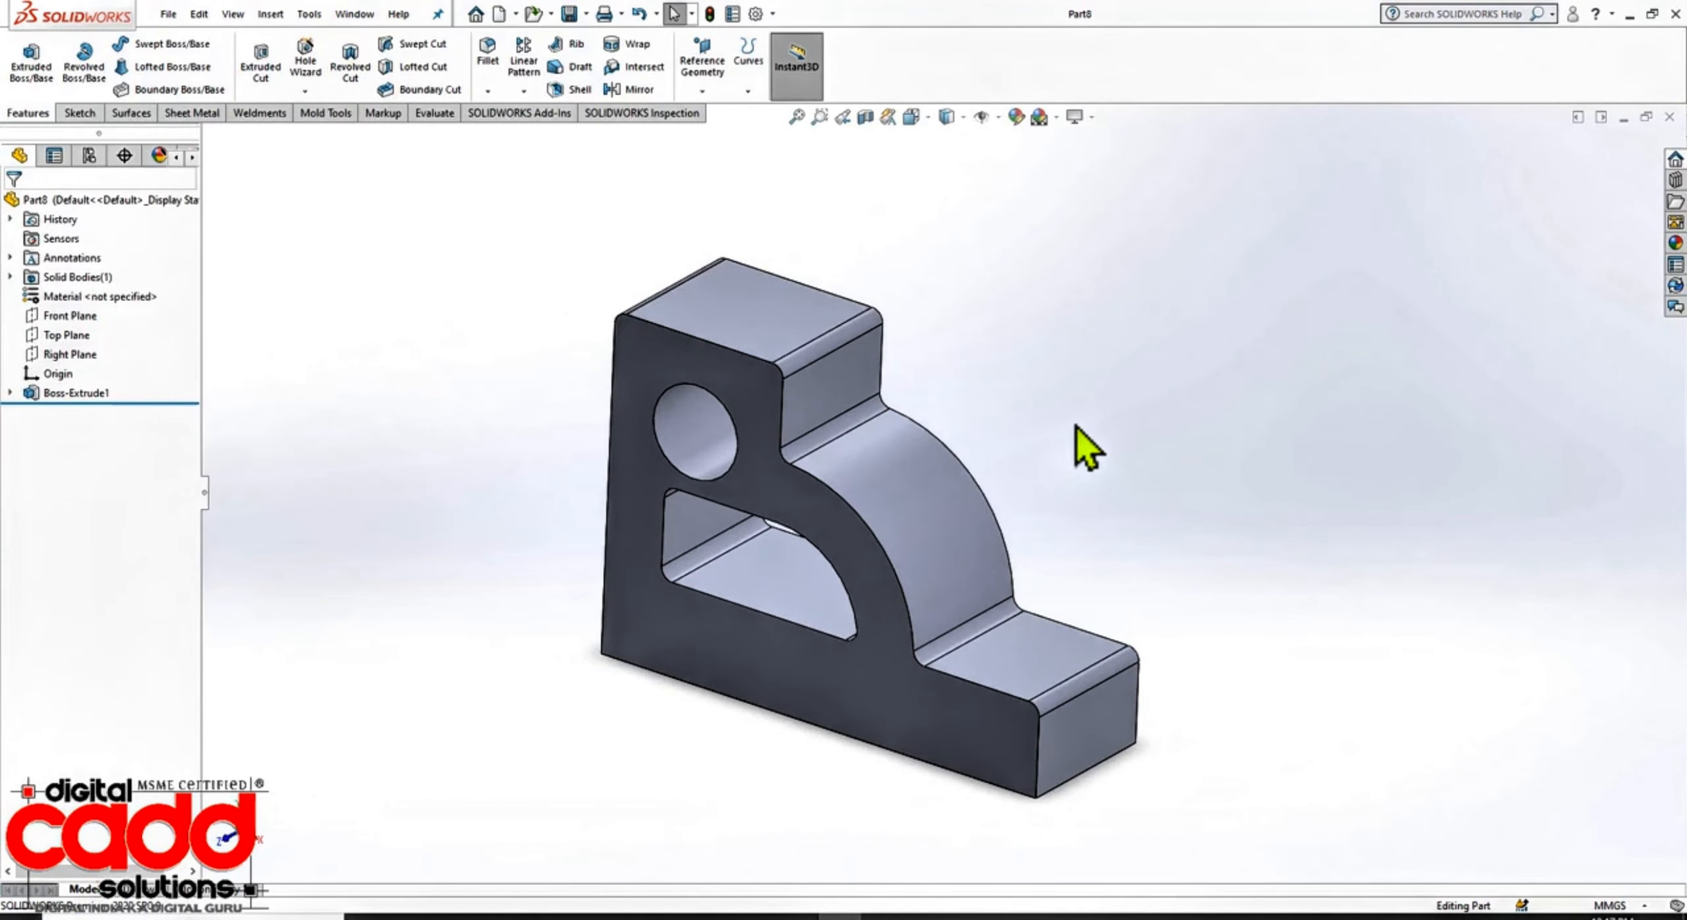